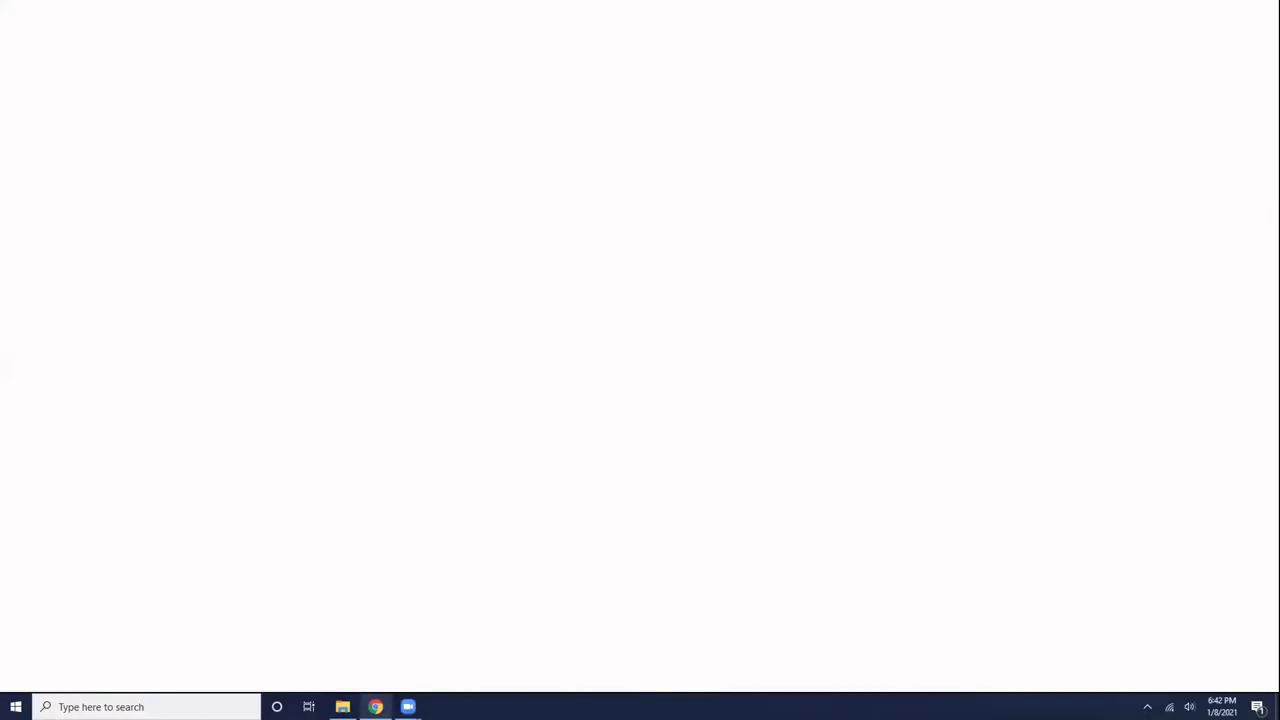
- Open the DevelopTT website from the bookmark and go to its LOGIN page
{"action": "left_click", "coordinate": [1163, 56]}
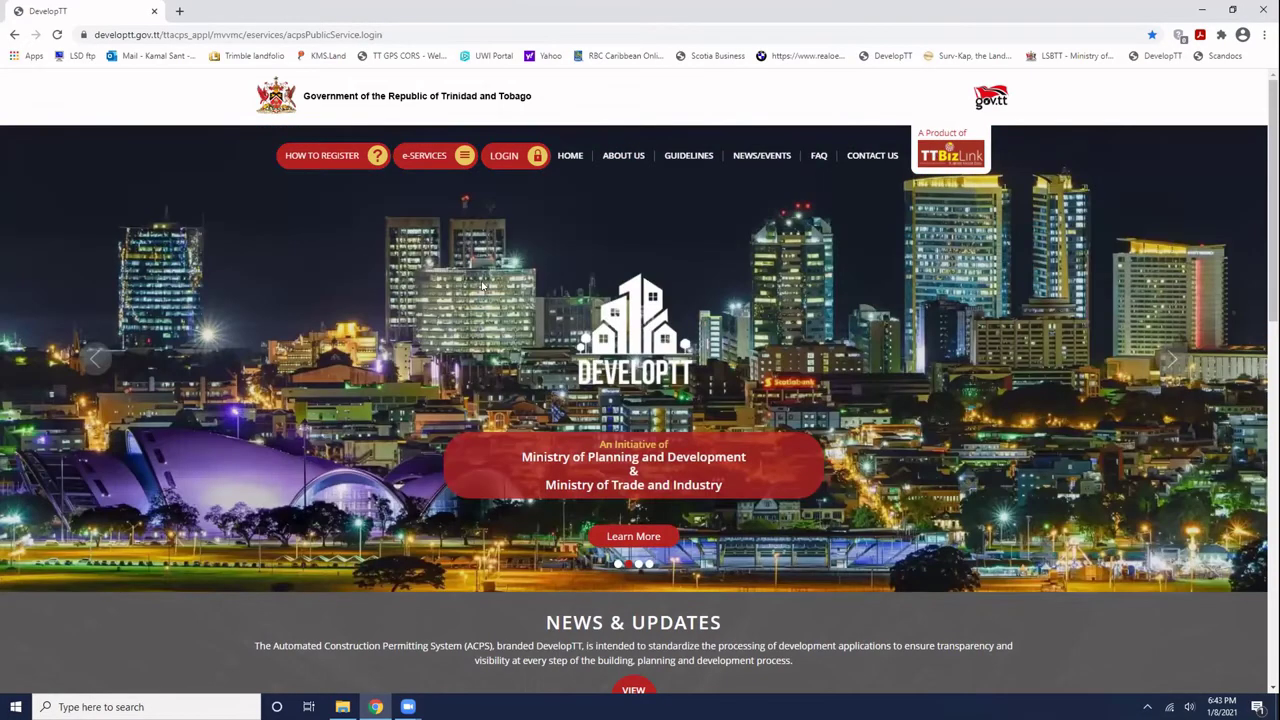
{"action": "left_click", "coordinate": [505, 160]}
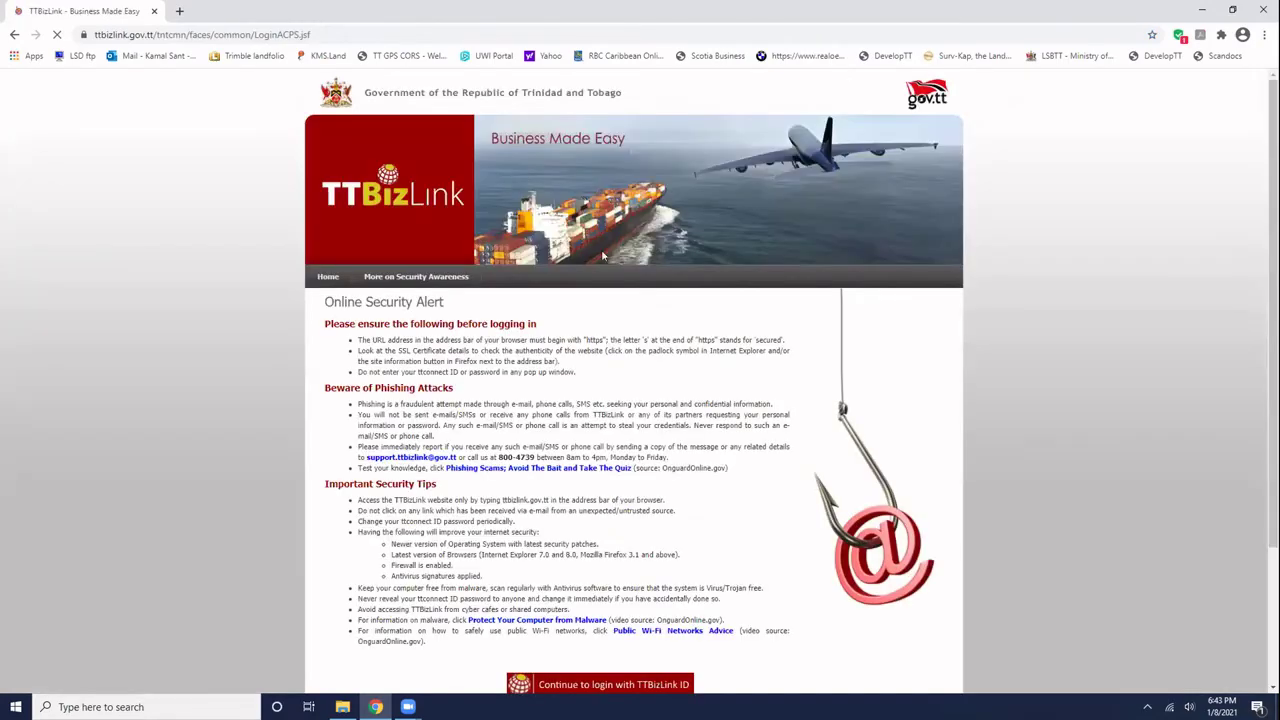
- Log in to TTBizLink with the account e-mail address and password
{"action": "scroll", "coordinate": [427, 268], "scroll_direction": "down", "scroll_amount": 1}
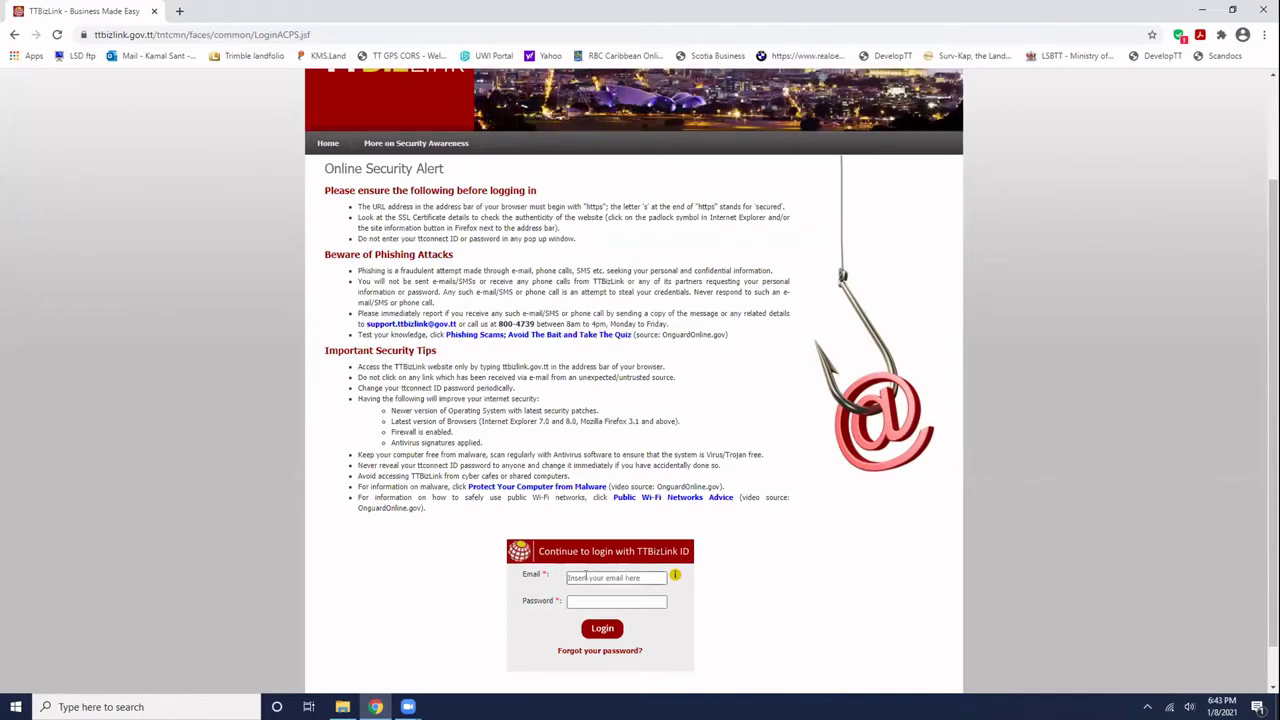
{"action": "left_click", "coordinate": [585, 577]}
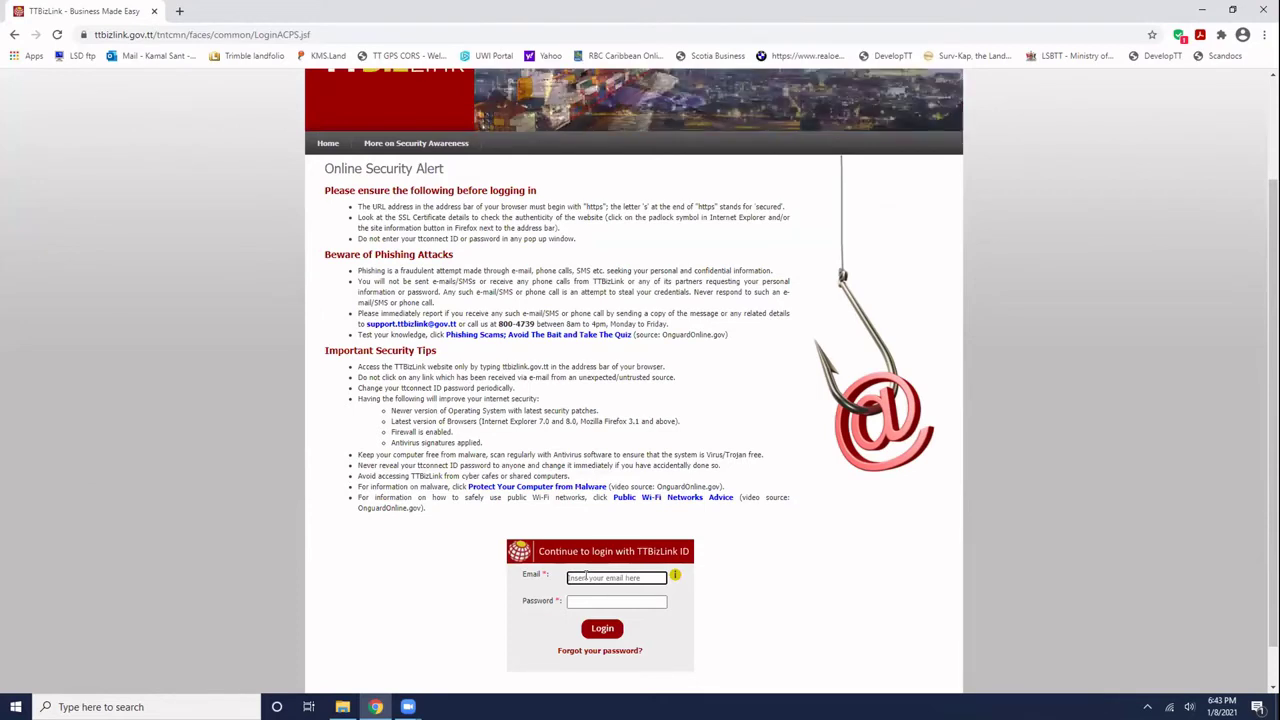
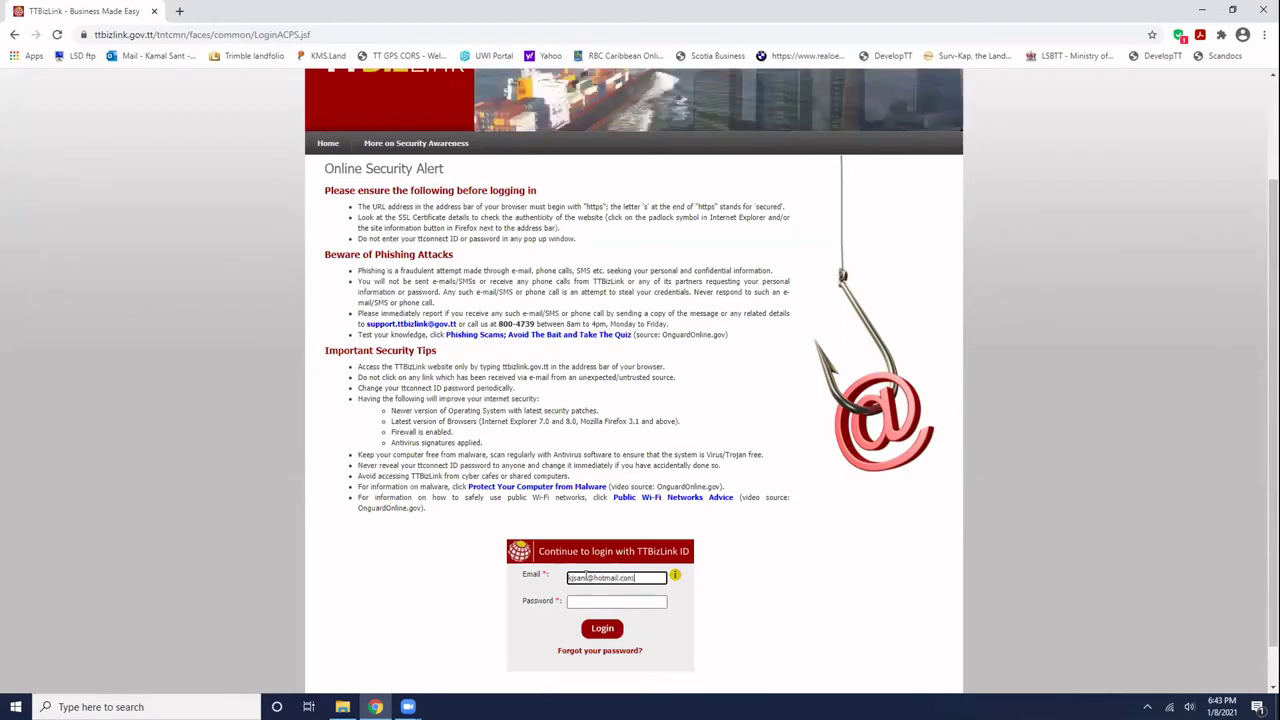
{"action": "left_click", "coordinate": [611, 600]}
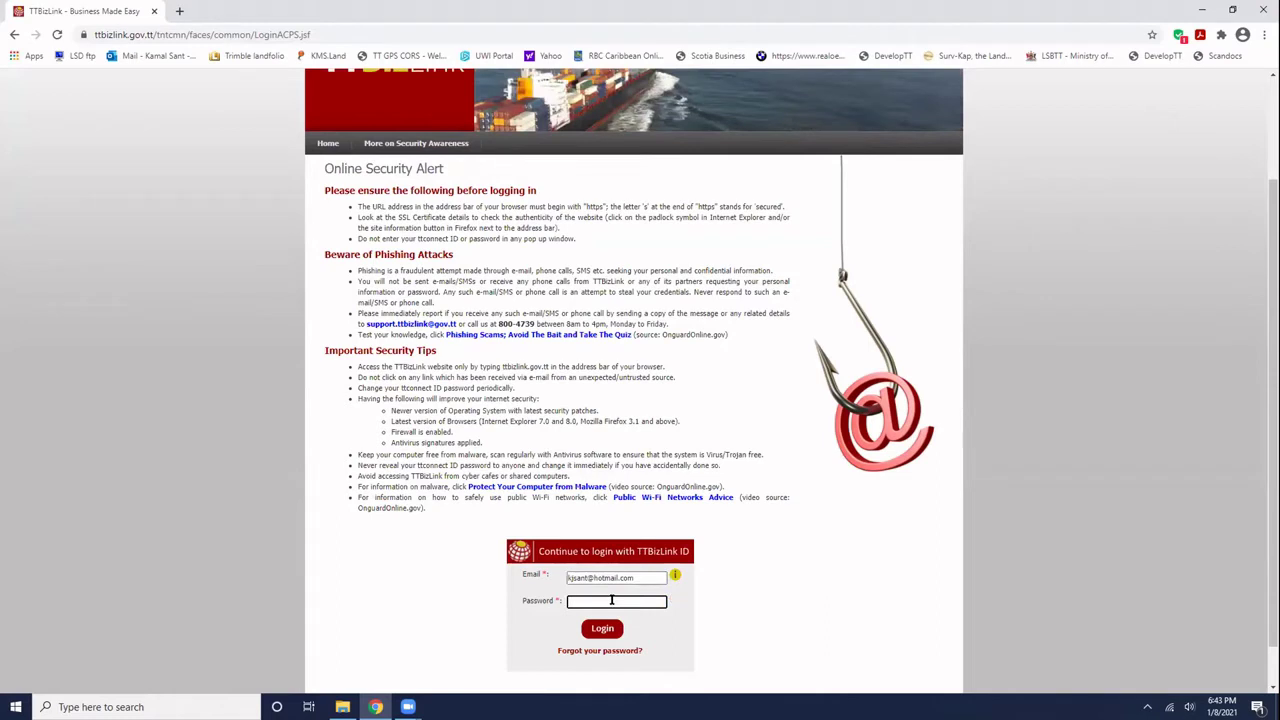
{"action": "type", "text": "******"}
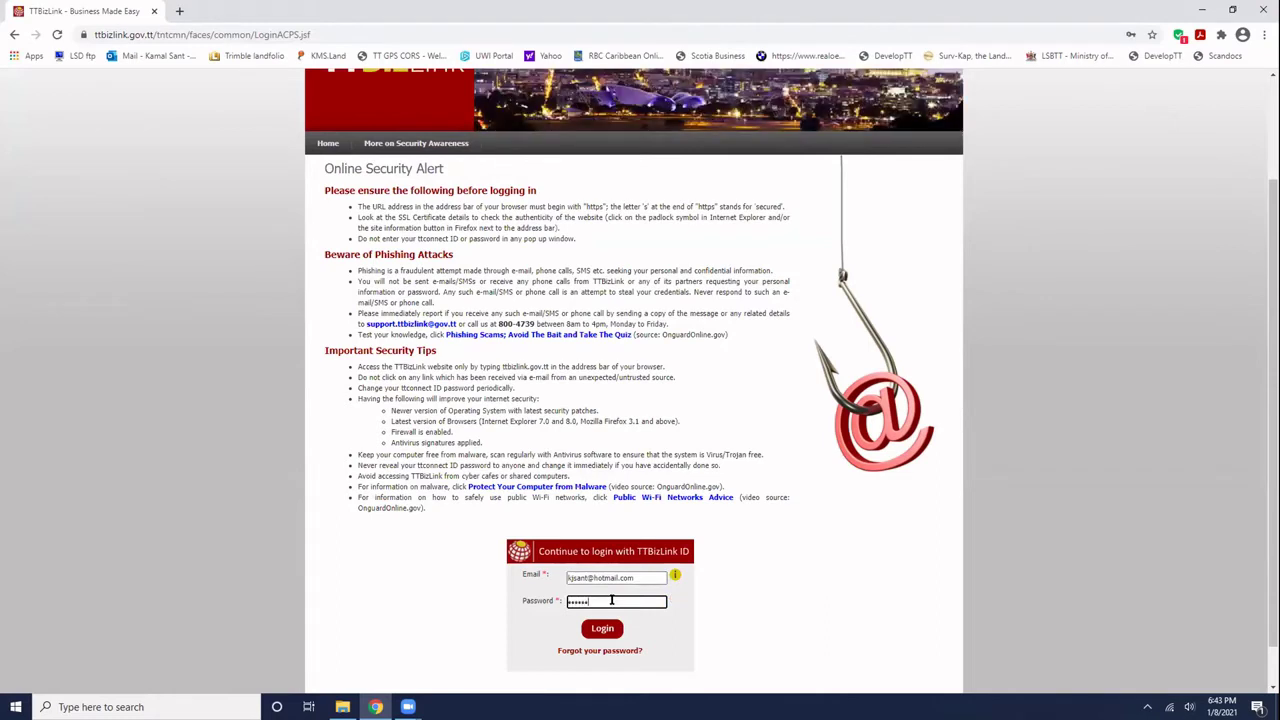
{"action": "type", "text": "*******"}
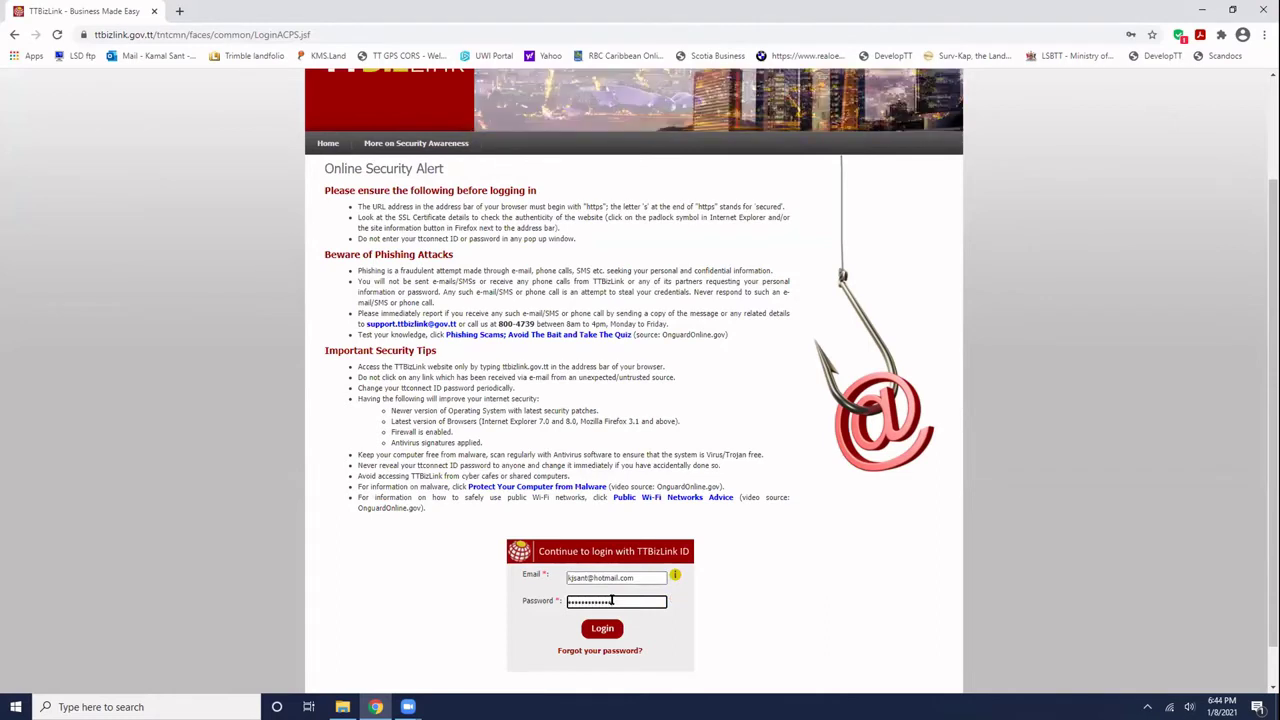
{"action": "left_click", "coordinate": [604, 628]}
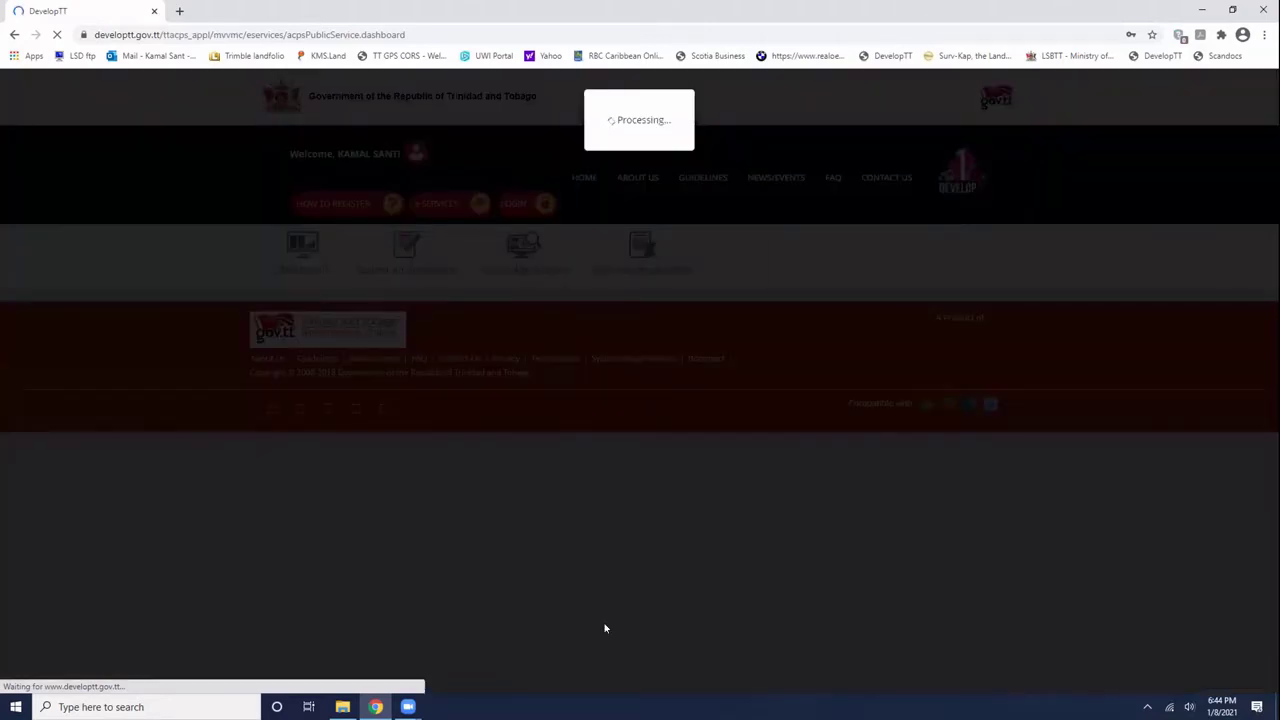
{"action": "scroll", "coordinate": [604, 628], "scroll_direction": "down", "scroll_amount": 2}
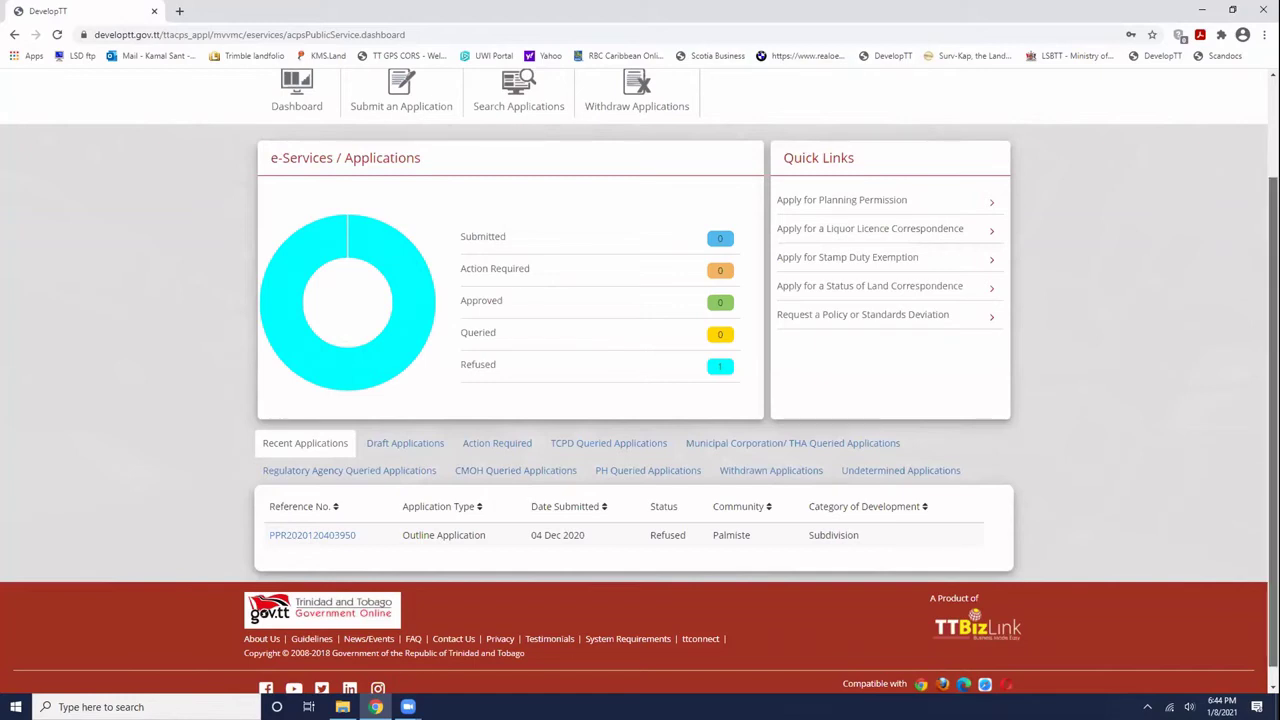
{"action": "scroll", "coordinate": [640, 400], "scroll_direction": "up", "scroll_amount": 1}
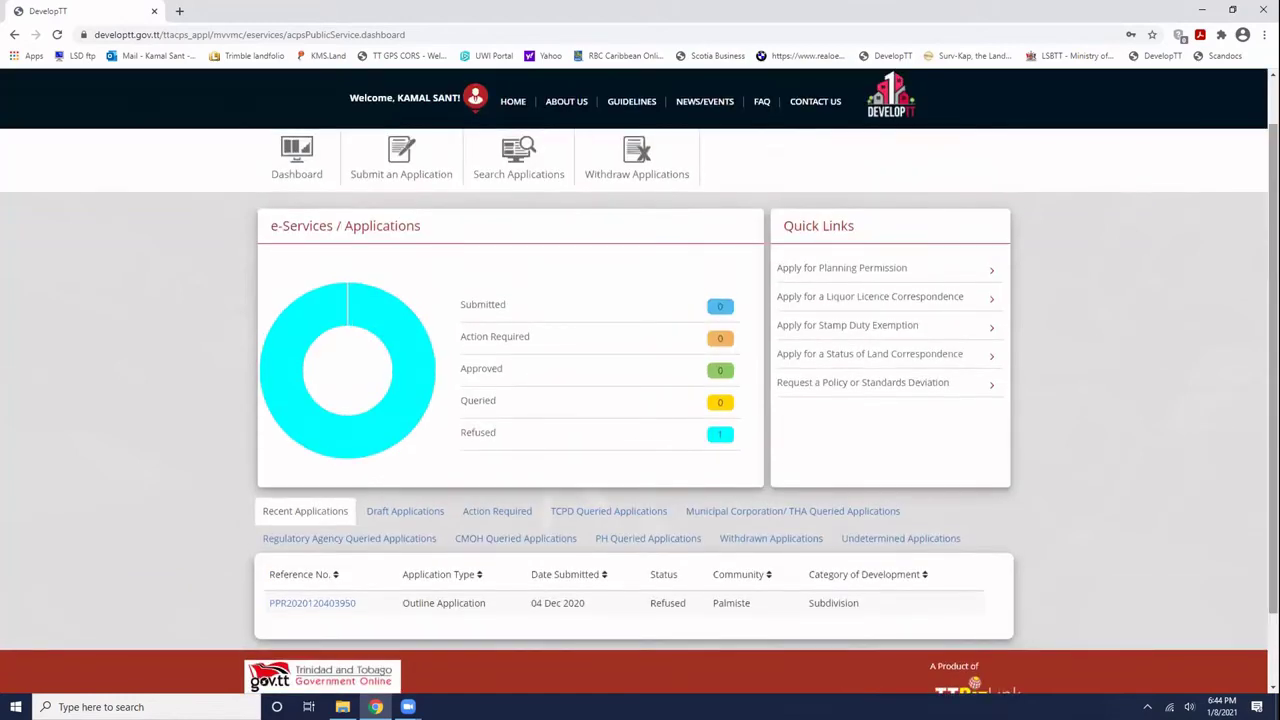
{"action": "mouse_move", "coordinate": [403, 428]}
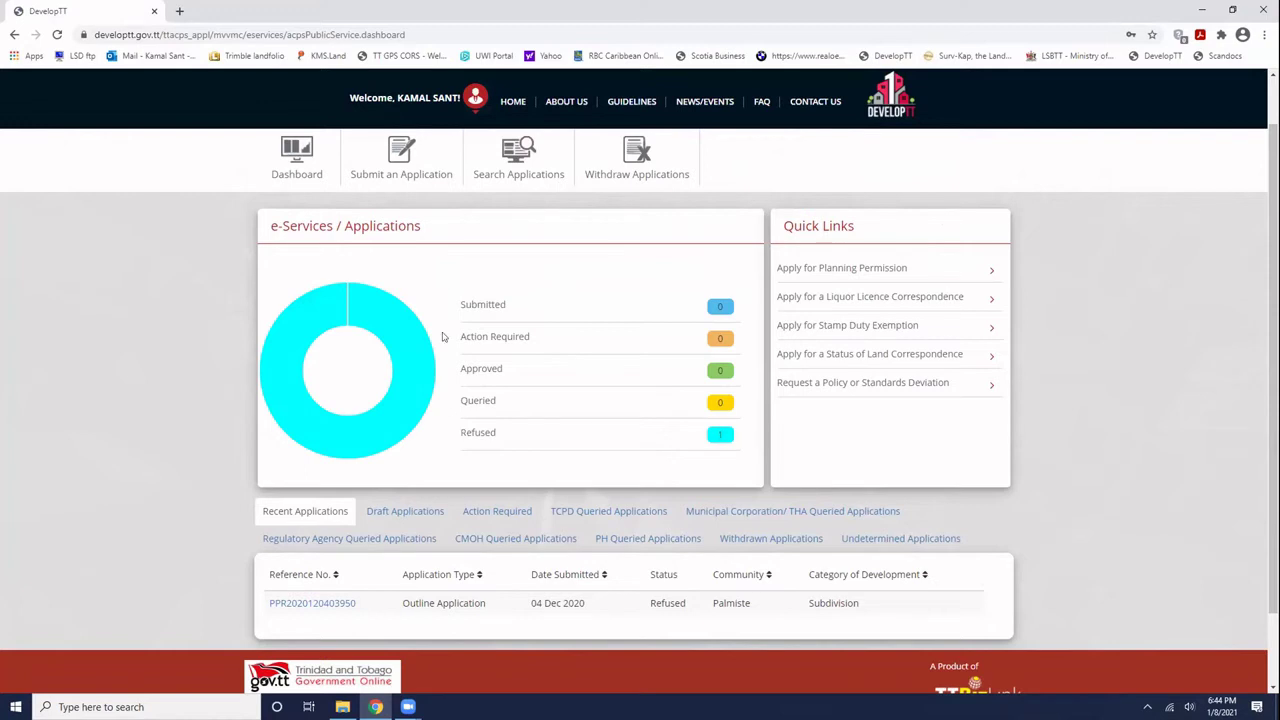
{"action": "scroll", "coordinate": [444, 337], "scroll_direction": "down", "scroll_amount": 1}
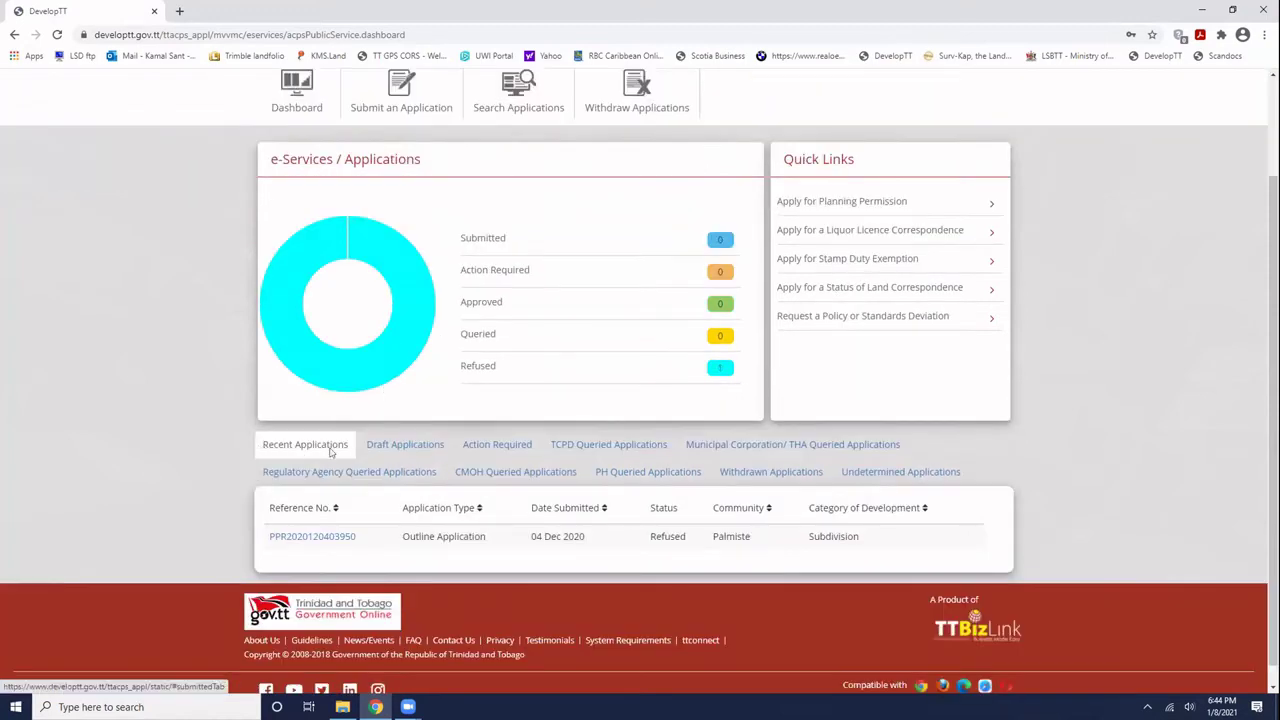
{"action": "left_click", "coordinate": [263, 453]}
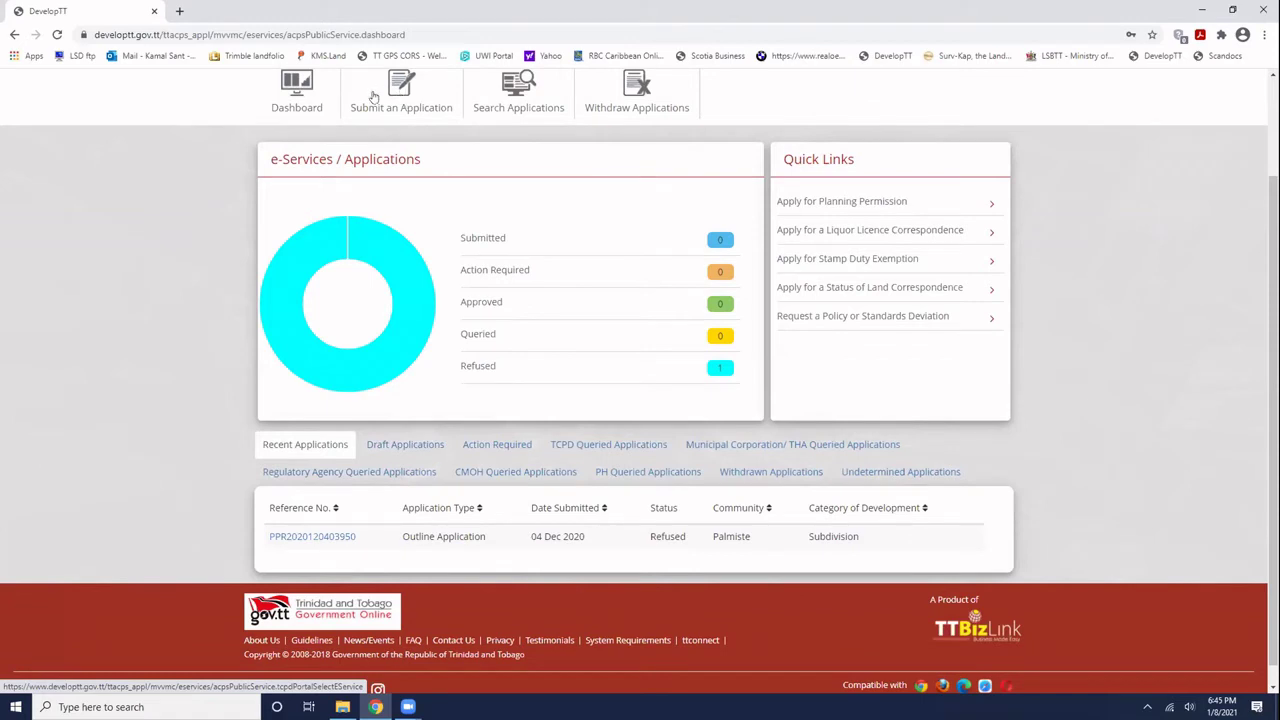
{"action": "scroll", "coordinate": [373, 96], "scroll_direction": "up", "scroll_amount": 2}
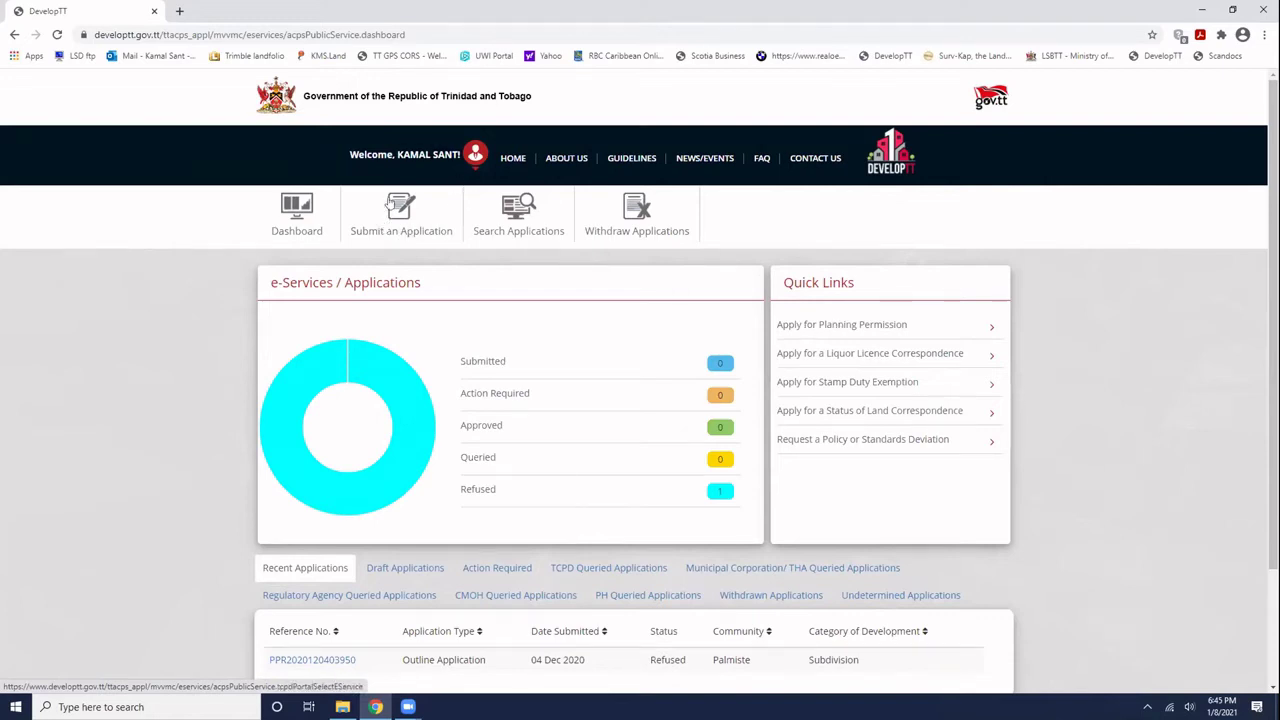
- Open 'Apply for Planning Permission' from Quick Links and scroll to the screening questions
{"action": "left_click", "coordinate": [849, 326]}
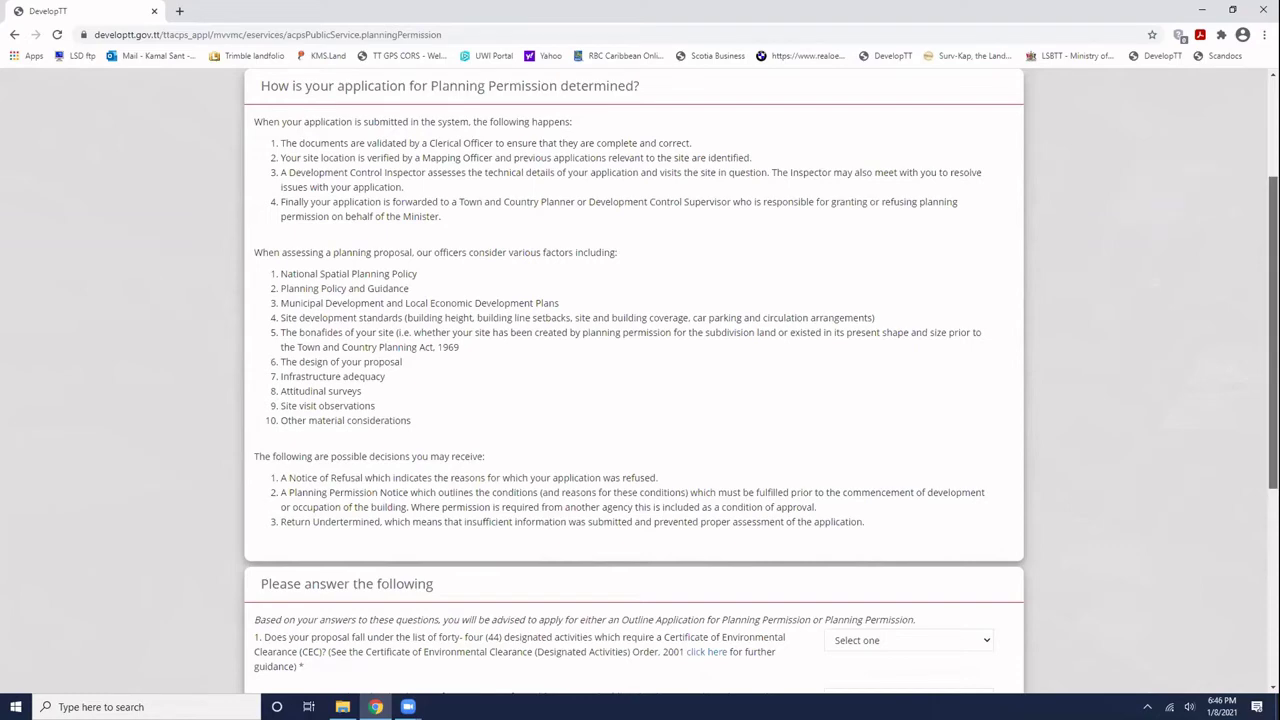
{"action": "left_click_drag", "start_coordinate": [1273, 330], "coordinate": [1273, 497]}
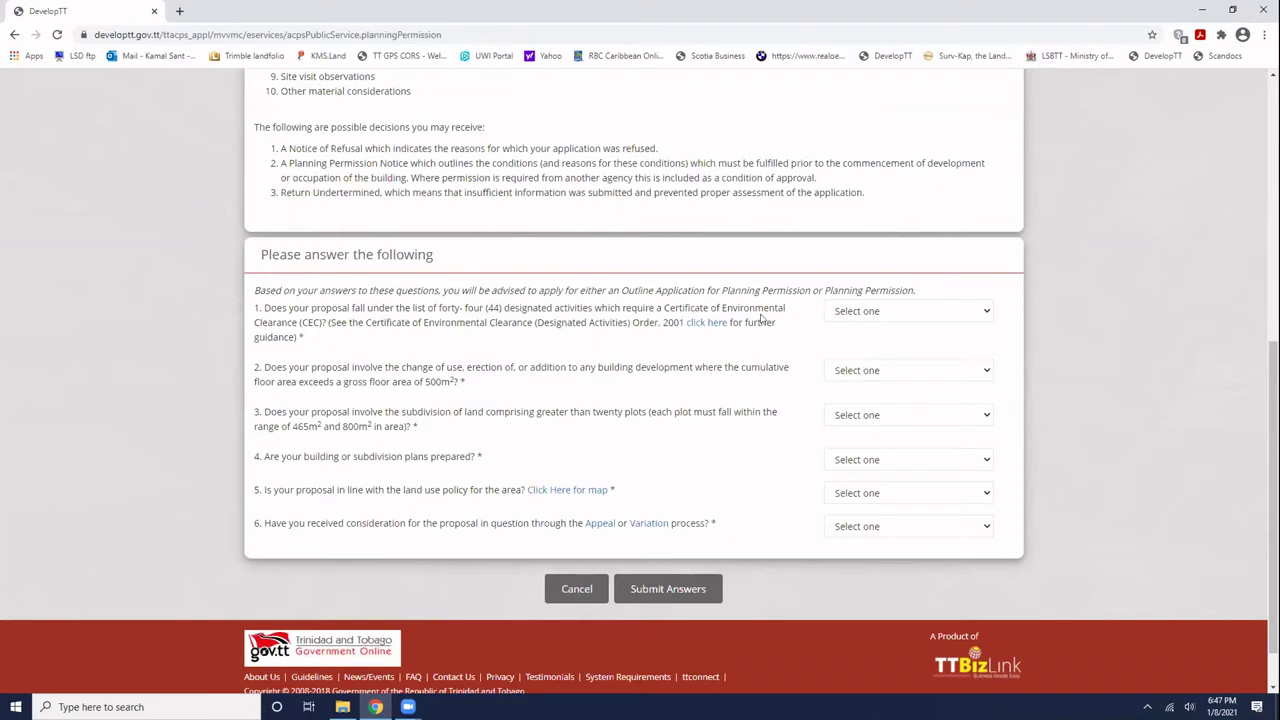
- Read the Schedule in the CEC Designated Activities Order PDF, then return to DevelopTT
{"action": "left_click", "coordinate": [706, 323]}
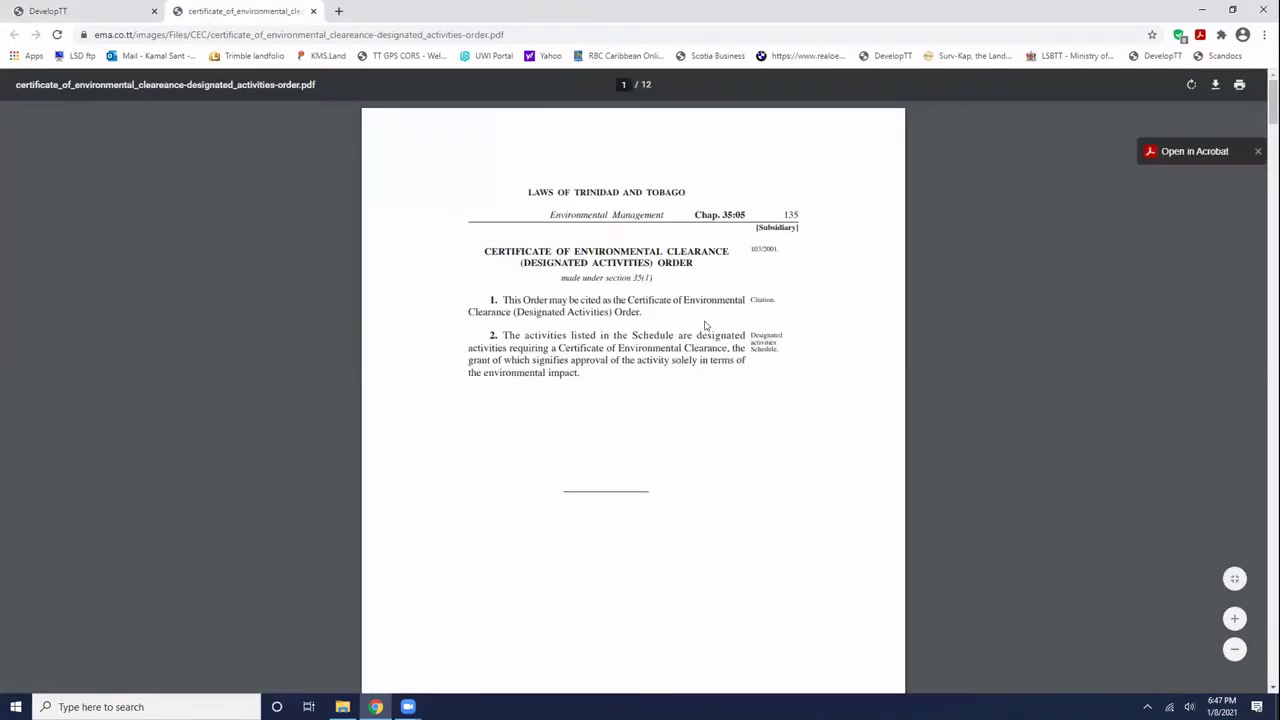
{"action": "scroll", "coordinate": [549, 342], "scroll_direction": "down", "scroll_amount": 5}
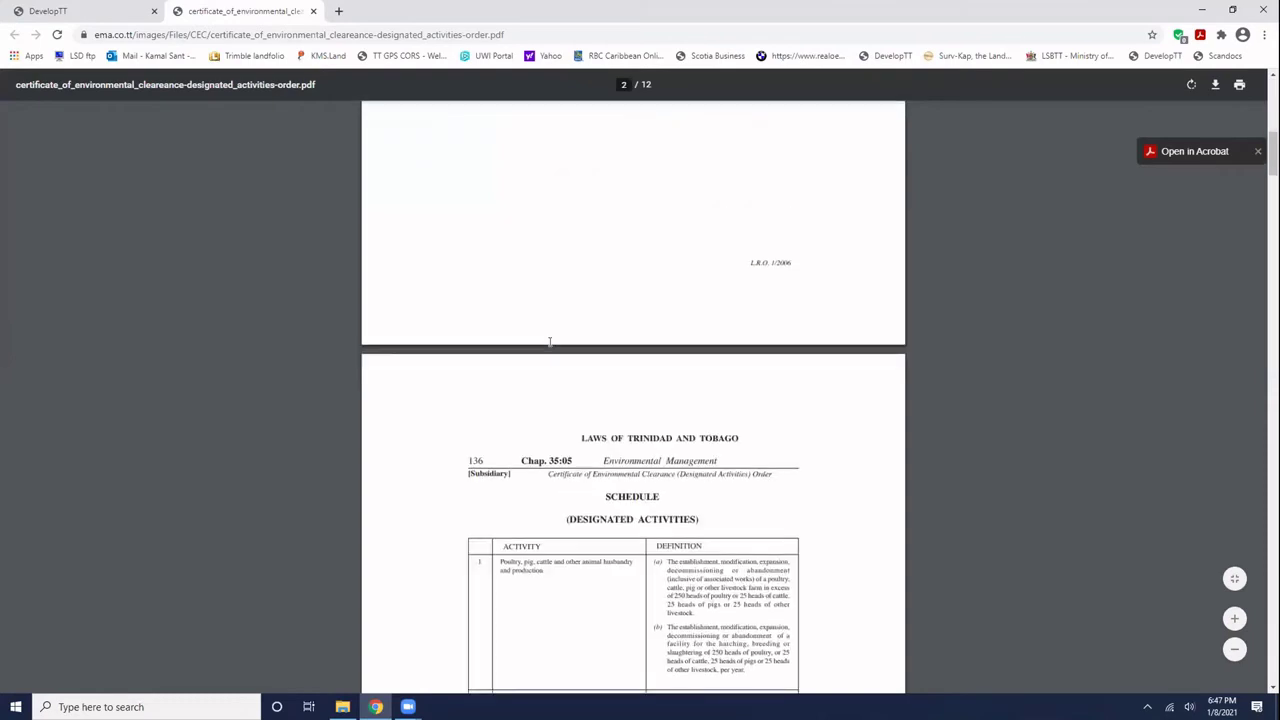
{"action": "scroll", "coordinate": [549, 342], "scroll_direction": "down", "scroll_amount": 3}
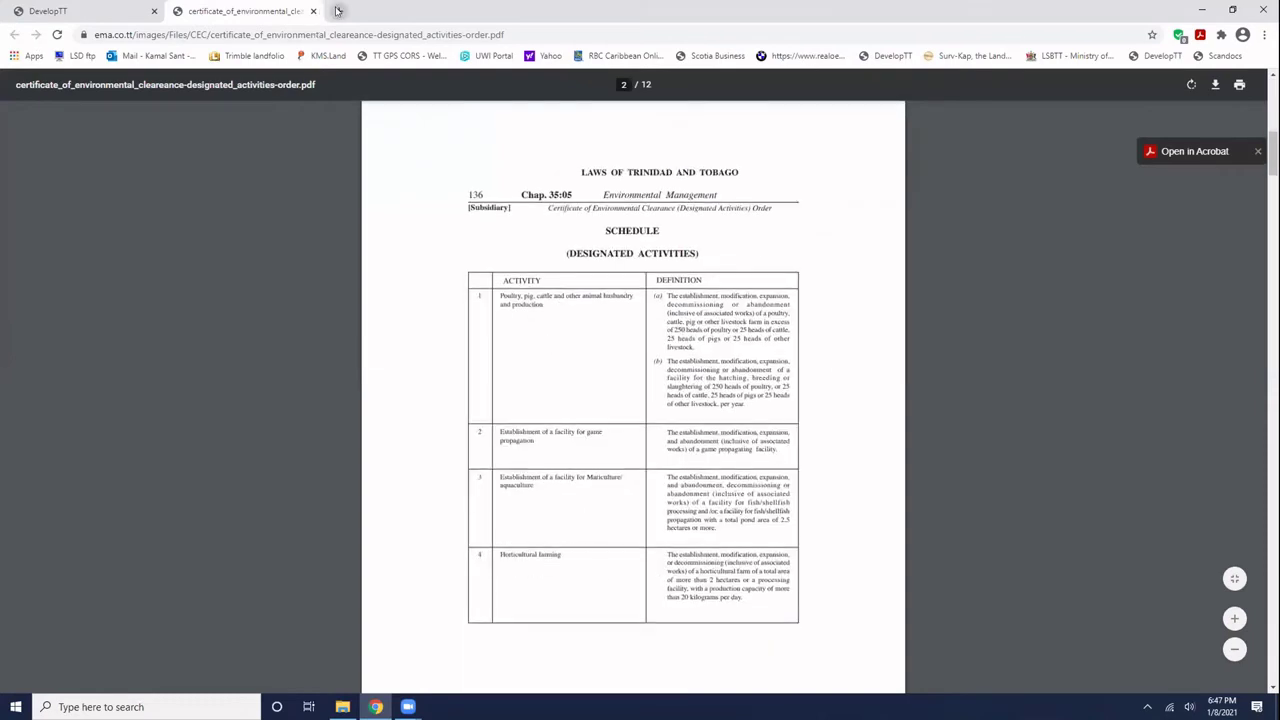
{"action": "key", "text": "ctrl+shift+Tab"}
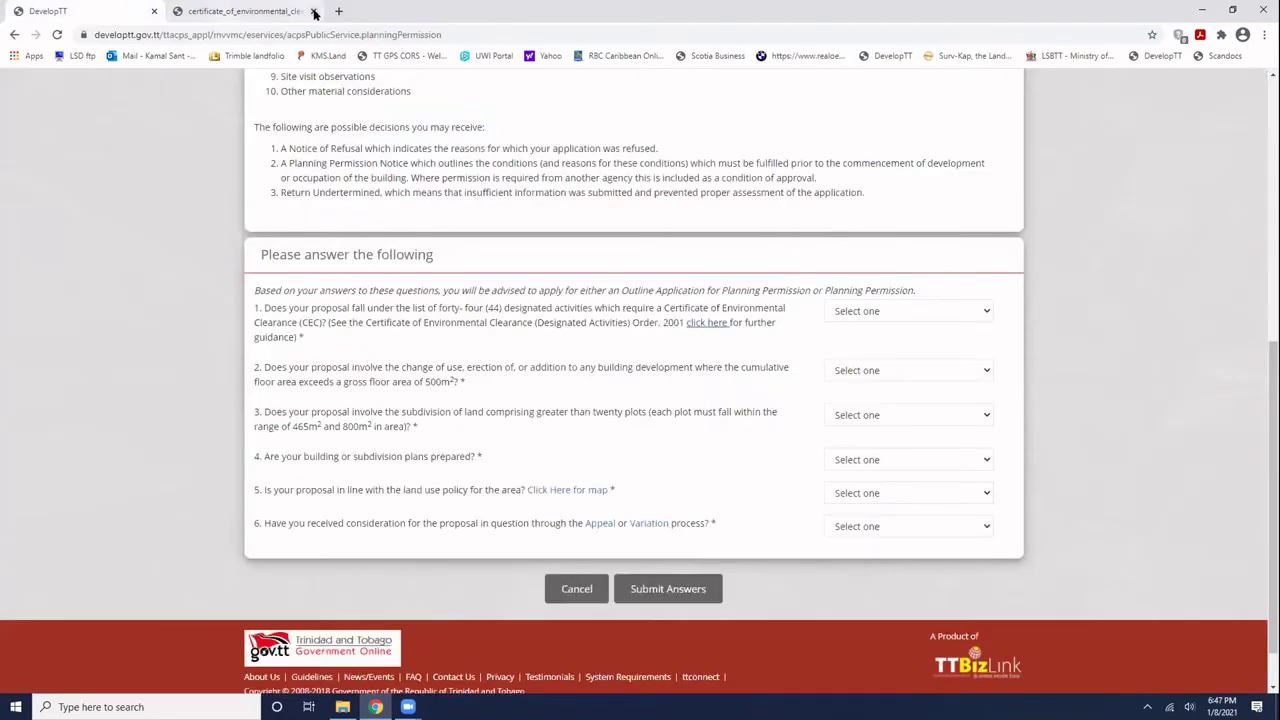
- Close the PDF and answer screening questions 1–4 with No, No, No and Yes
{"action": "left_click", "coordinate": [314, 12]}
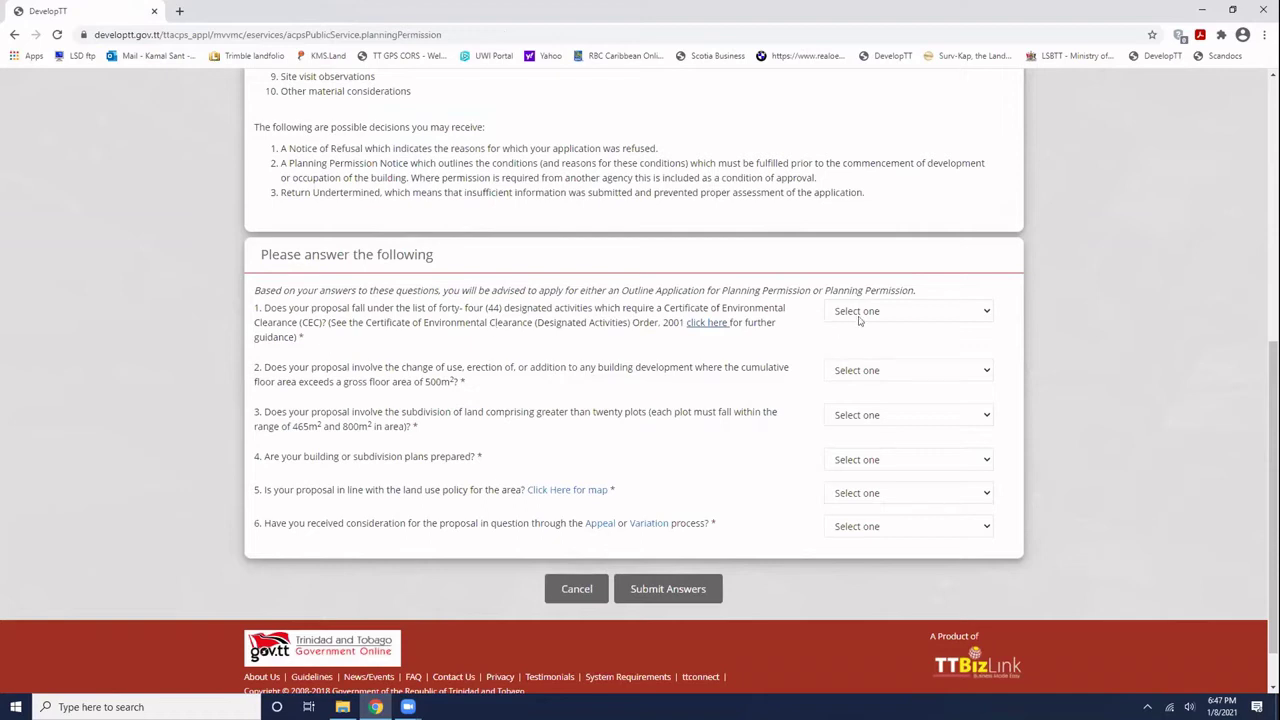
{"action": "left_click", "coordinate": [984, 313]}
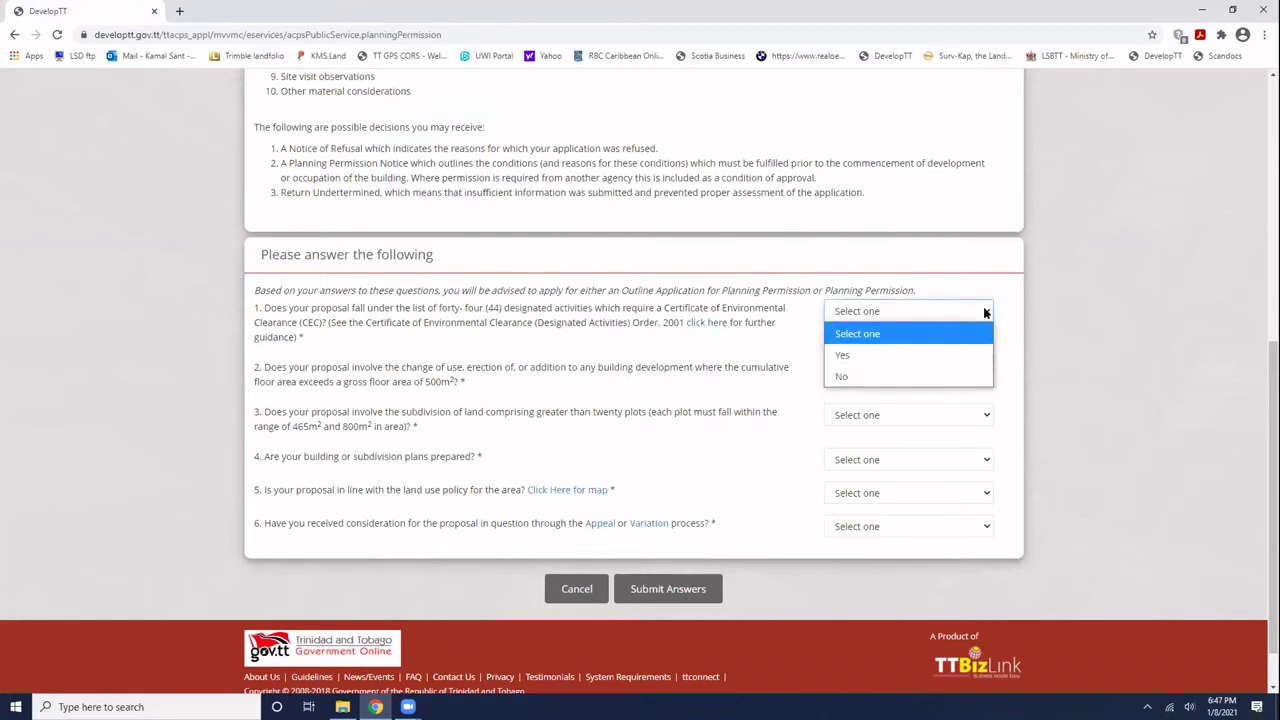
{"action": "left_click", "coordinate": [845, 378]}
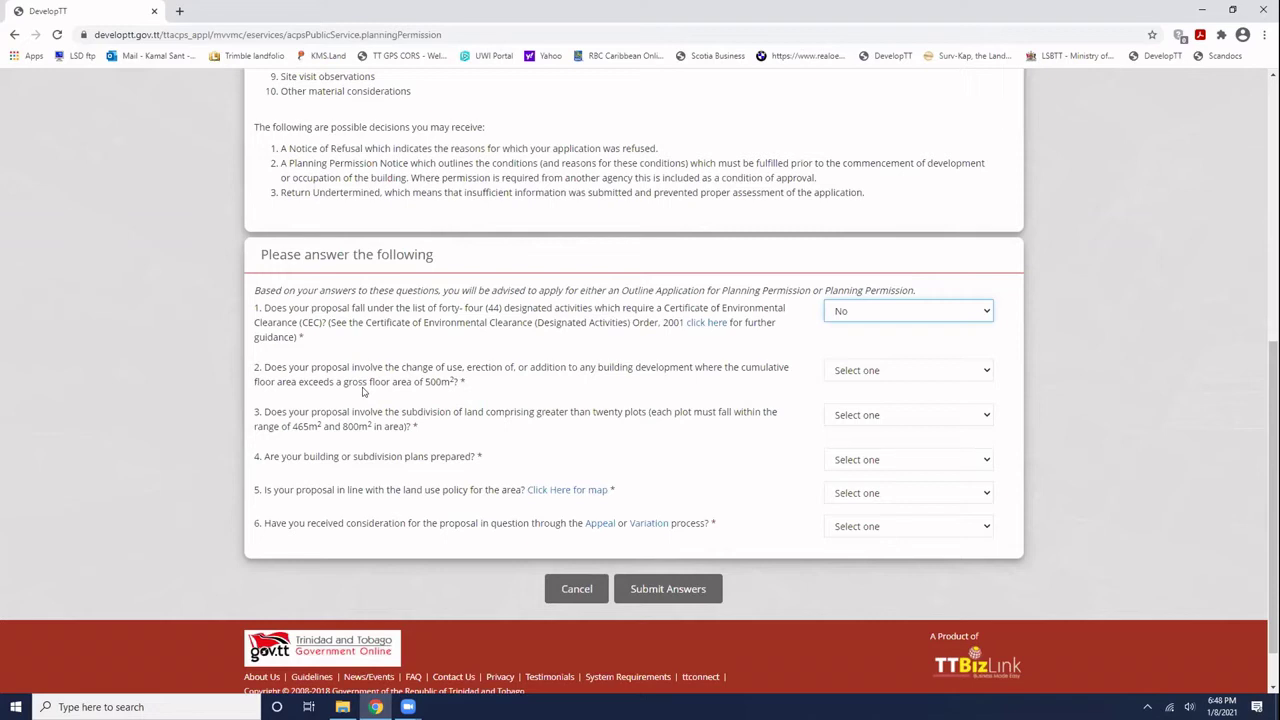
{"action": "left_click", "coordinate": [855, 371]}
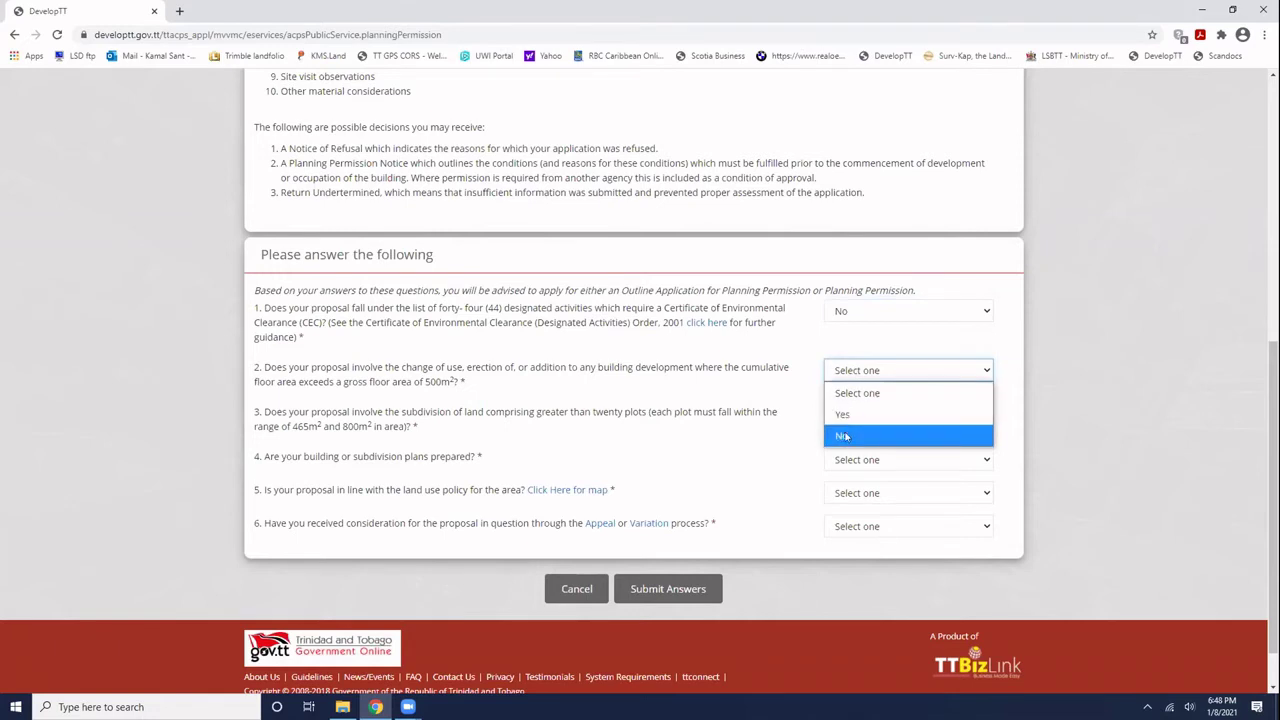
{"action": "left_click", "coordinate": [843, 436]}
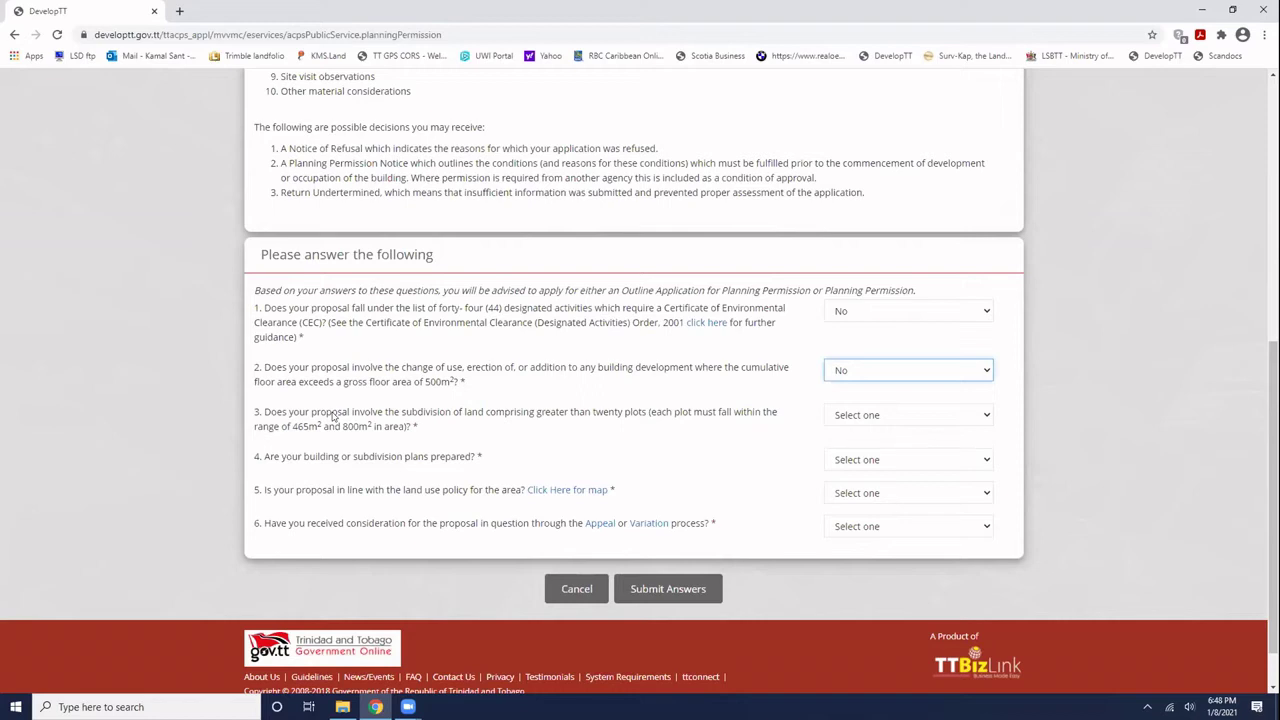
{"action": "left_click", "coordinate": [870, 416]}
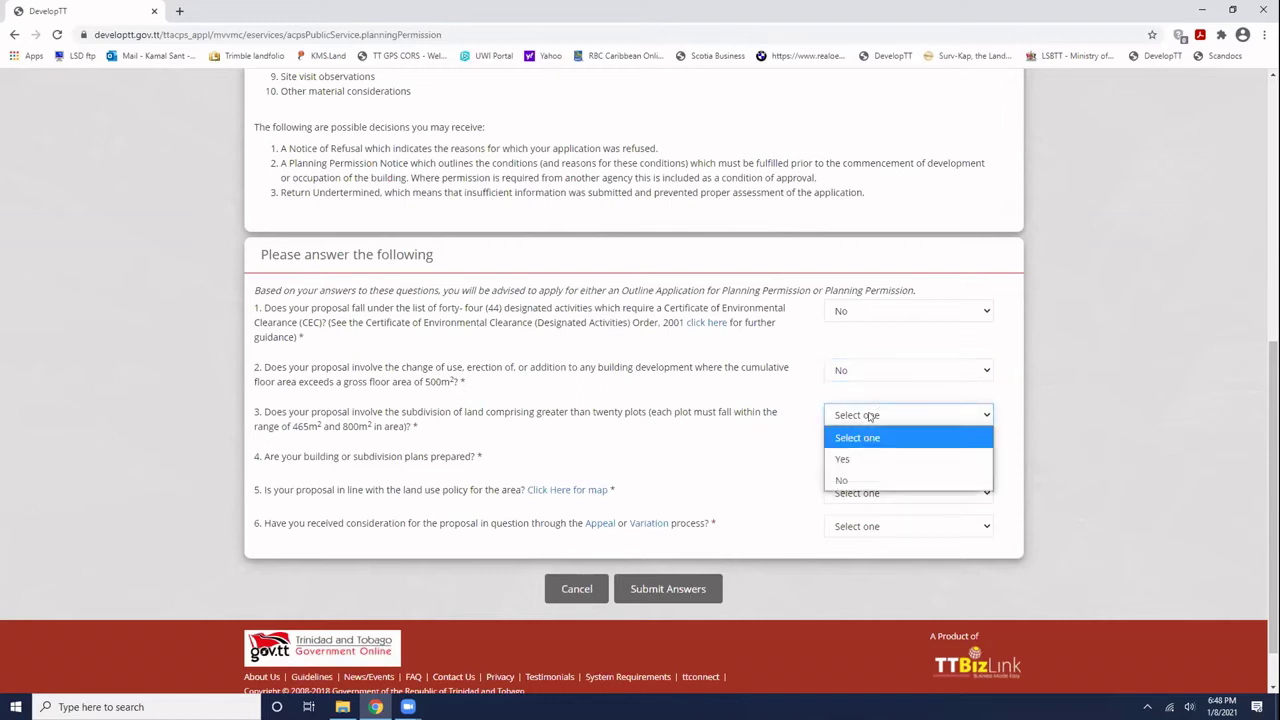
{"action": "left_click", "coordinate": [850, 480]}
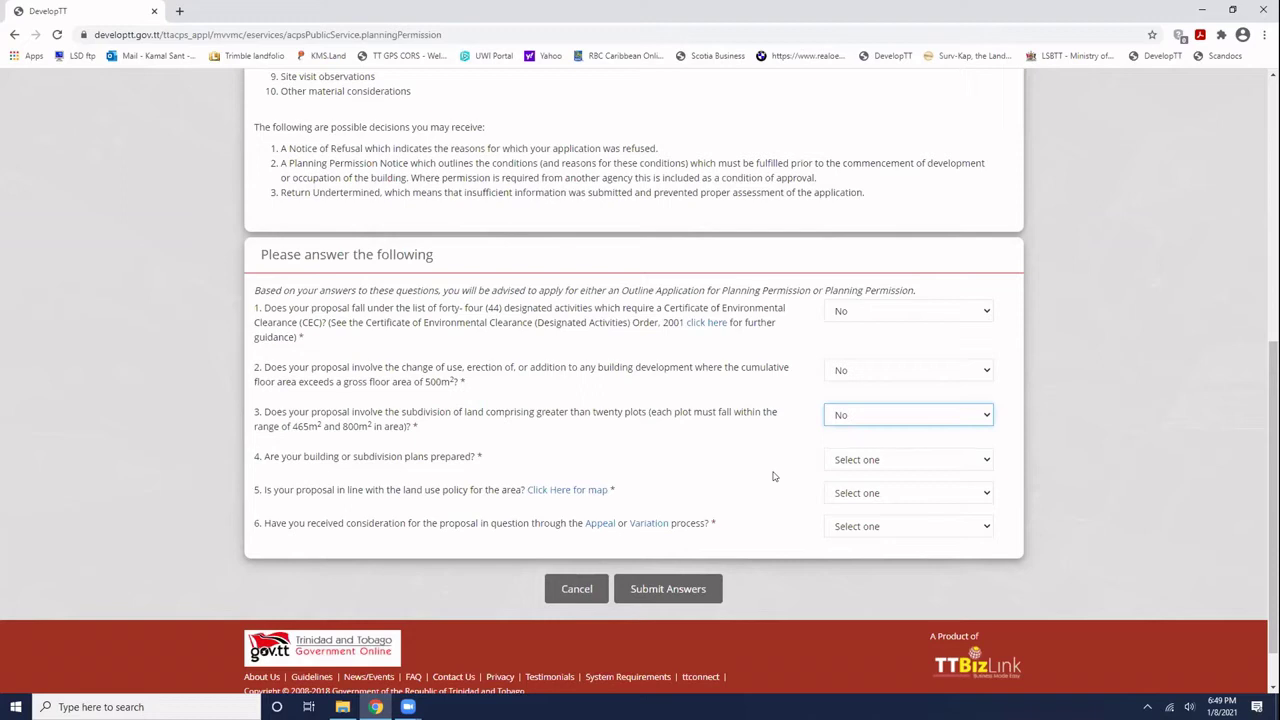
{"action": "left_click", "coordinate": [929, 458]}
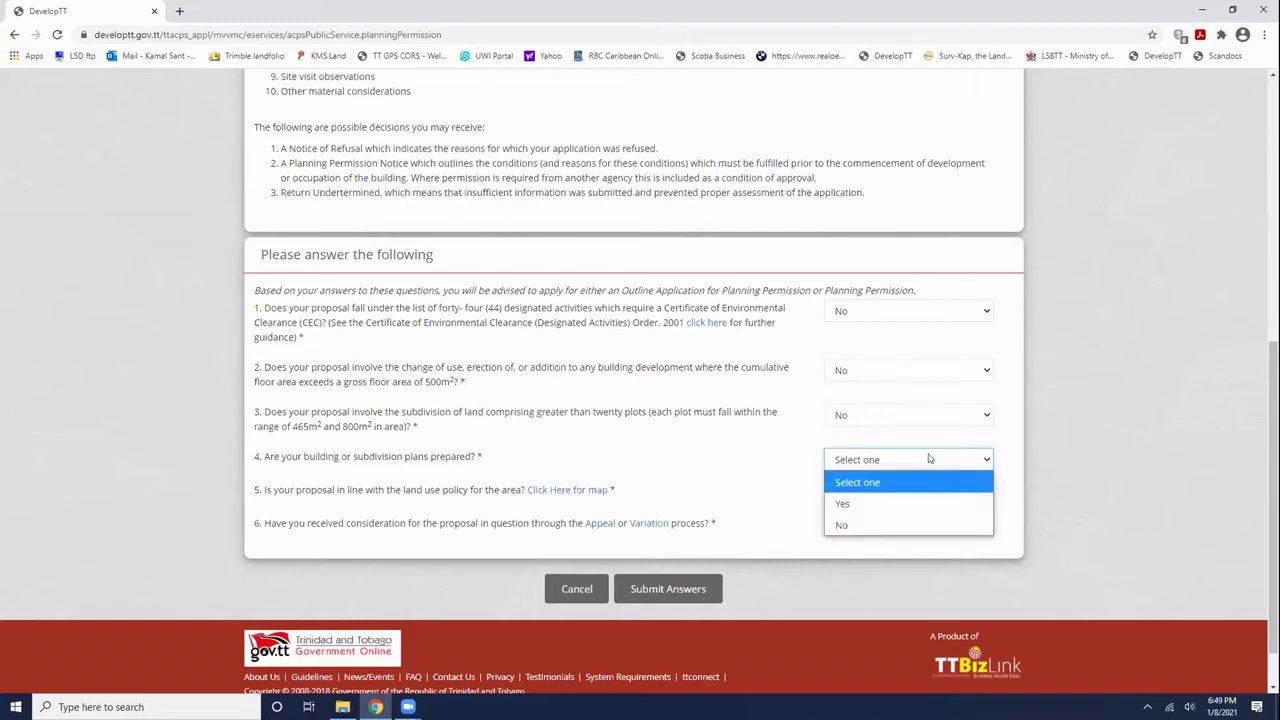
{"action": "left_click", "coordinate": [857, 507]}
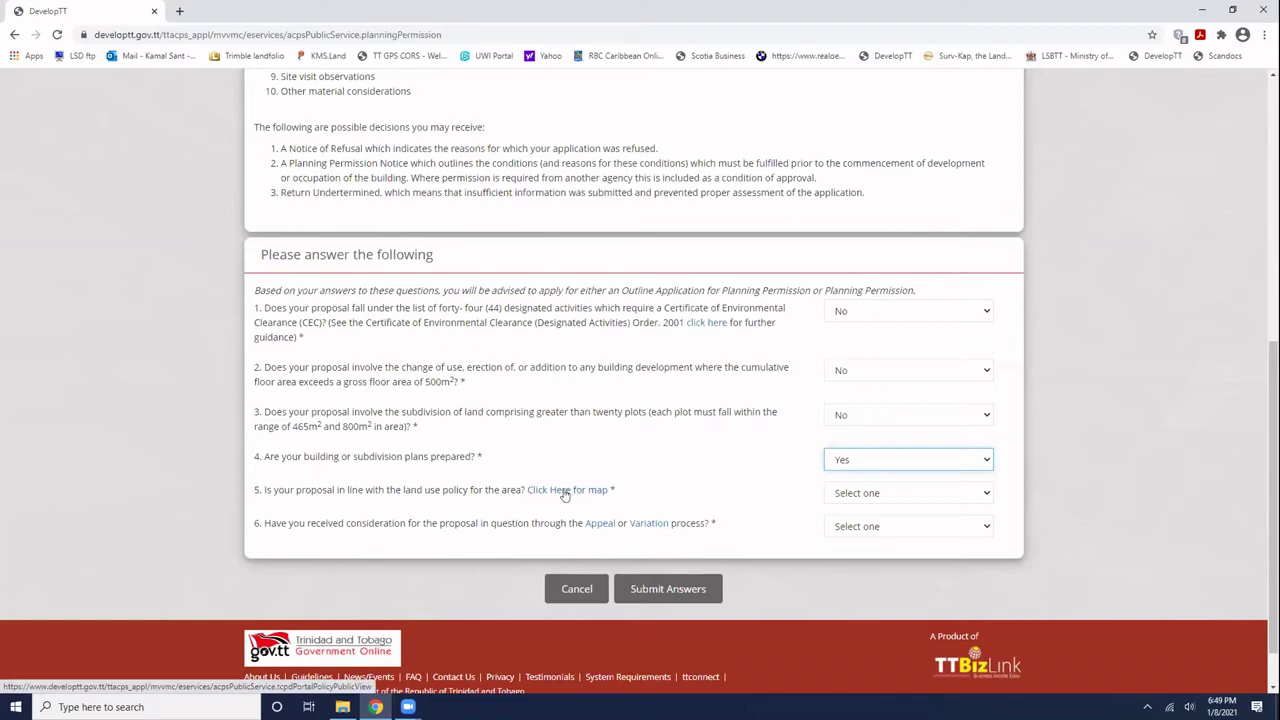
- Open the land-use policy map in a new tab, toggle the Policy layer, and zoom toward Chaguanas
{"action": "left_click", "coordinate": [565, 493]}
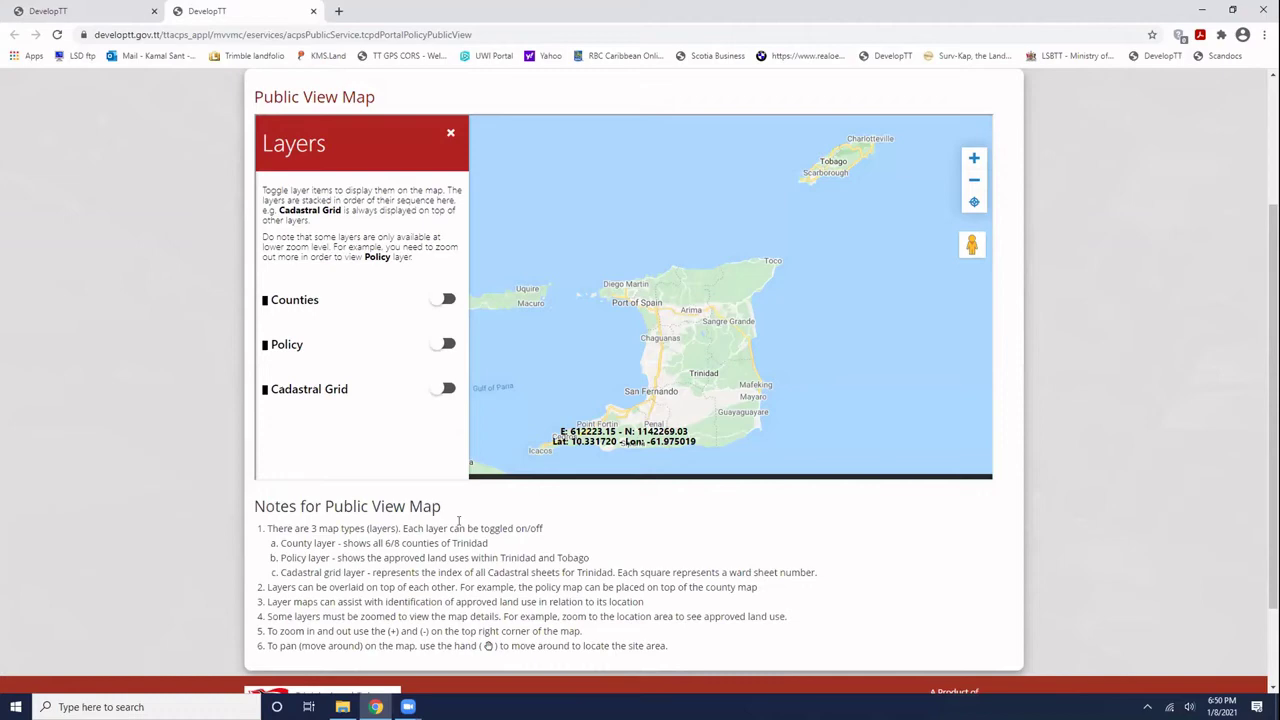
{"action": "left_click", "coordinate": [974, 158]}
{"action": "scroll", "coordinate": [960, 200], "scroll_direction": "down", "scroll_amount": 1}
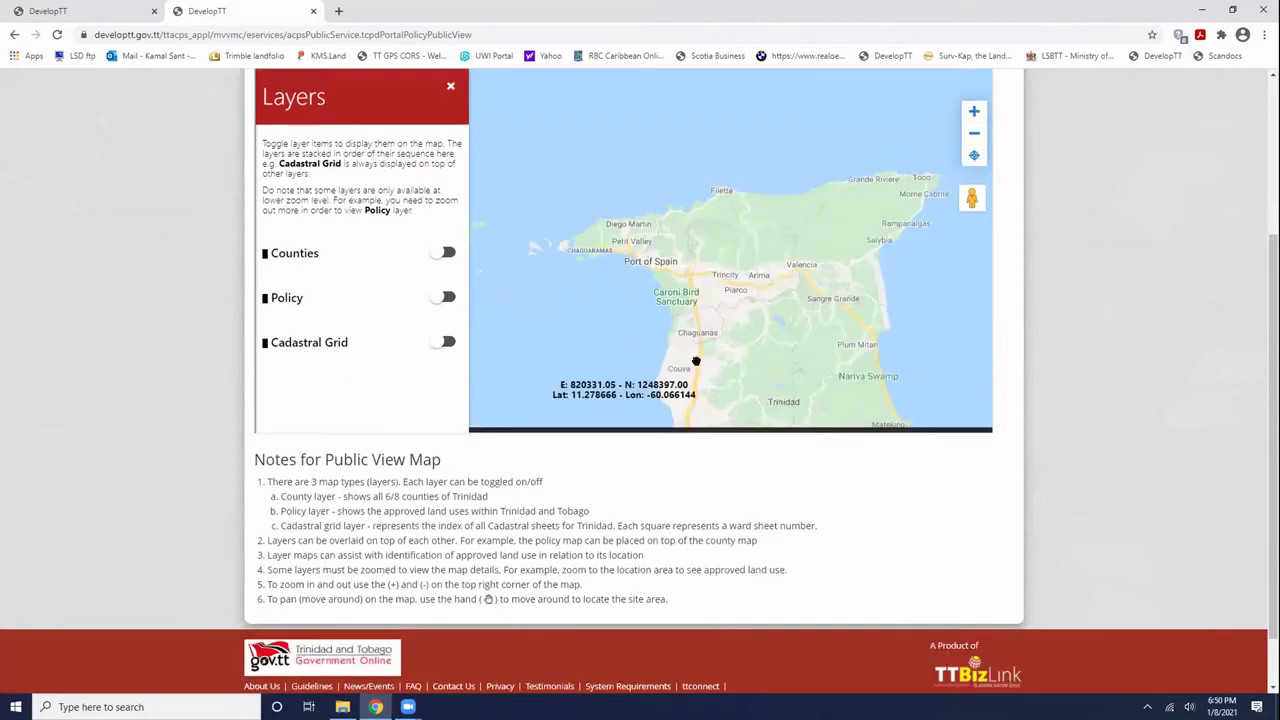
{"action": "left_click_drag", "start_coordinate": [696, 361], "coordinate": [645, 256]}
{"action": "scroll", "coordinate": [670, 317], "scroll_direction": "up", "scroll_amount": 2}
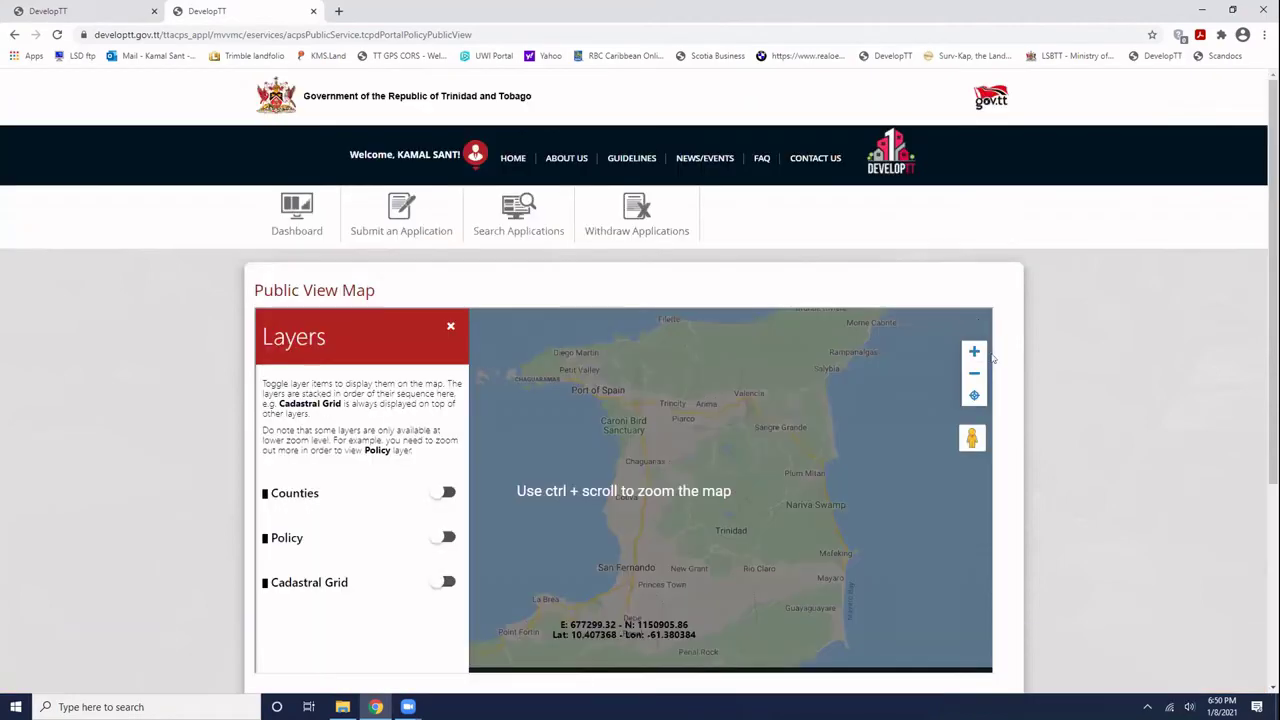
{"action": "scroll", "coordinate": [977, 349], "scroll_direction": "down", "scroll_amount": 2}
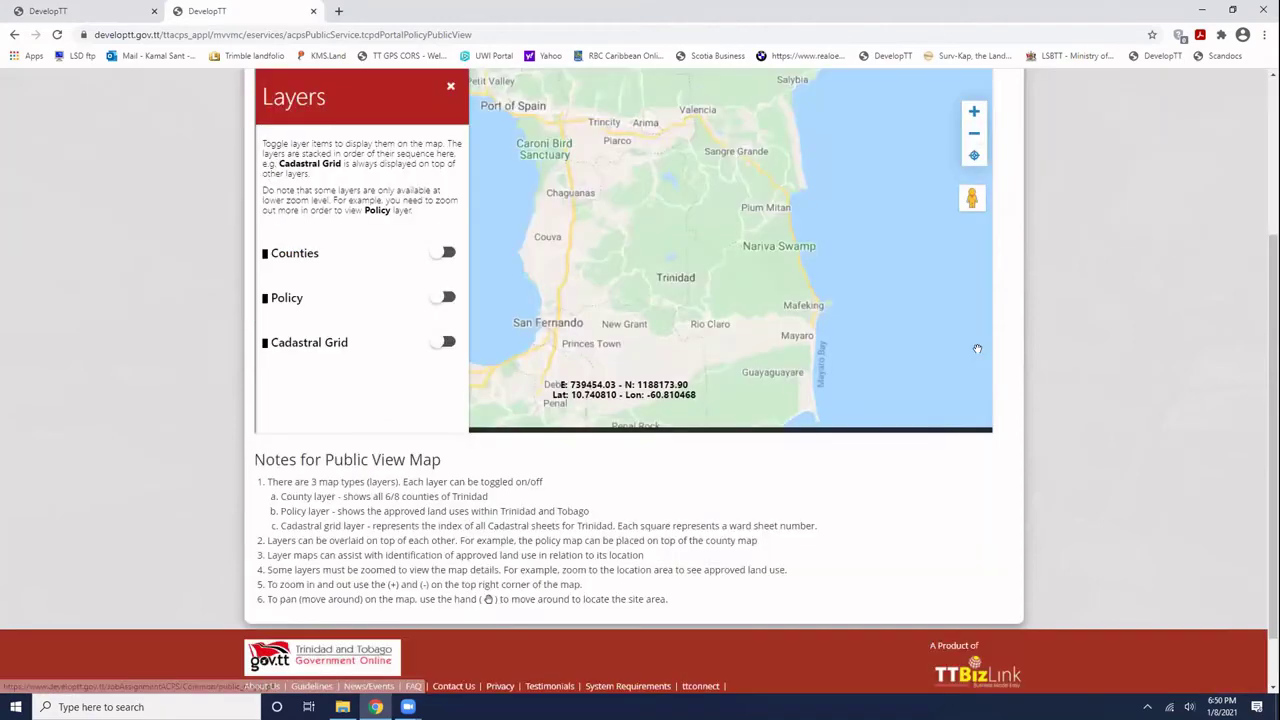
{"action": "left_click", "coordinate": [441, 297]}
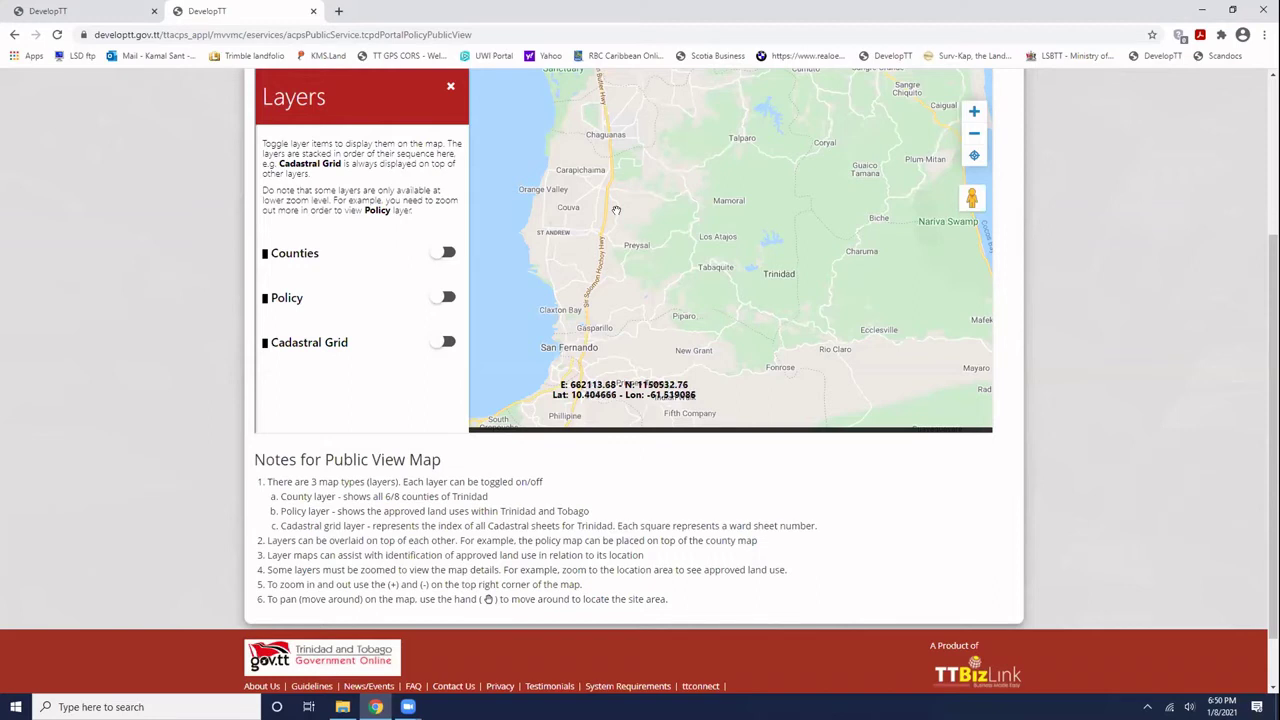
{"action": "left_click_drag", "start_coordinate": [616, 210], "coordinate": [607, 315]}
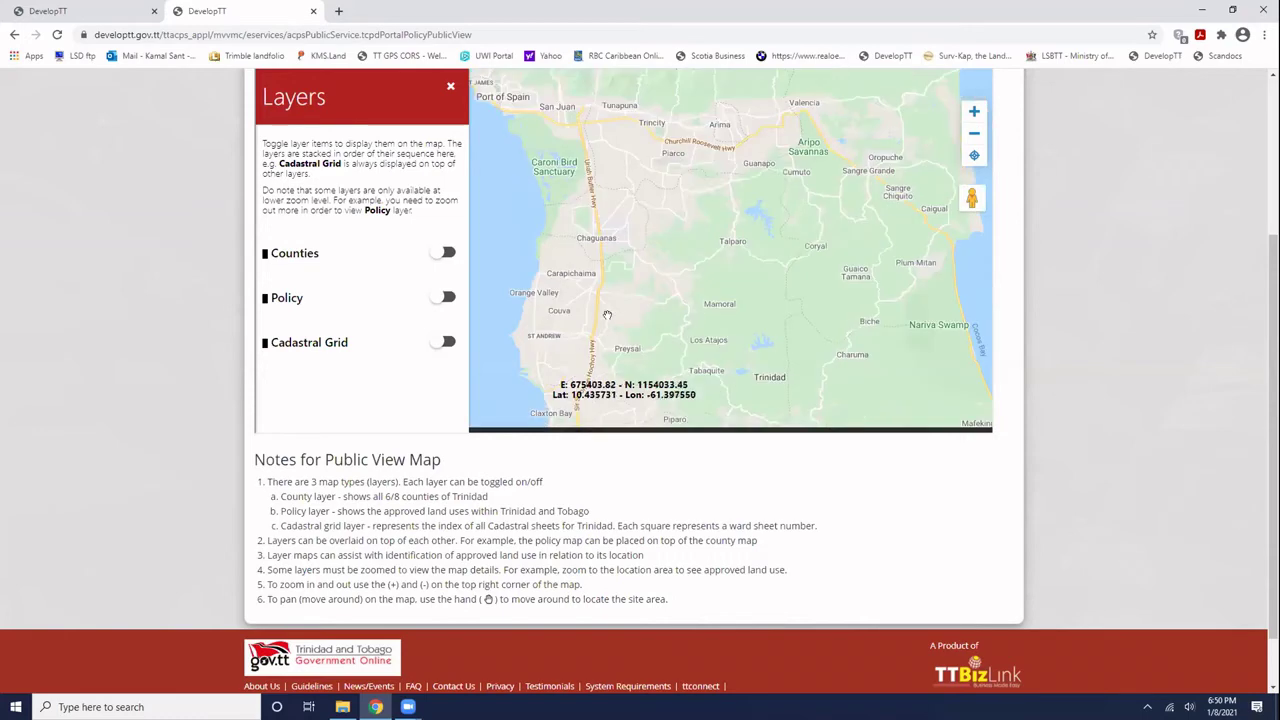
{"action": "left_click", "coordinate": [975, 112]}
{"action": "left_click", "coordinate": [975, 112]}
{"action": "left_click", "coordinate": [975, 112]}
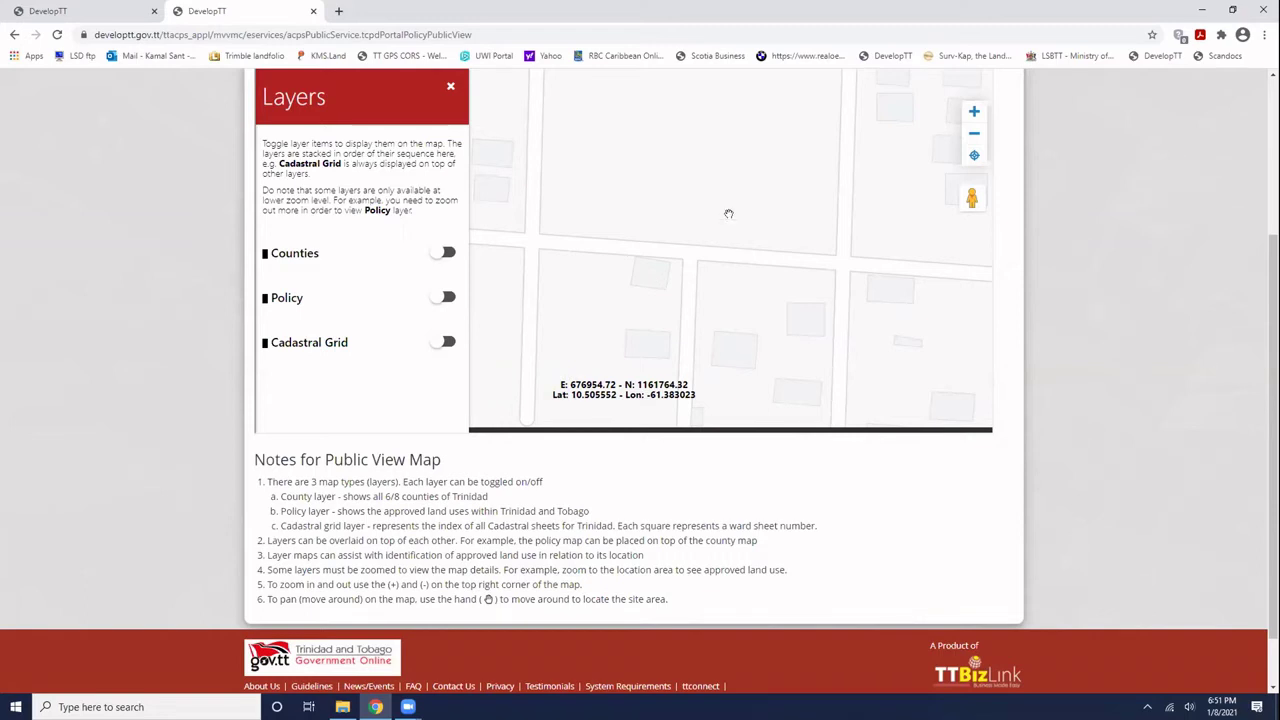
- Pan and zoom the map to the streets around Southern Main Rd, Chaguanas
{"action": "left_click_drag", "start_coordinate": [729, 214], "coordinate": [766, 266]}
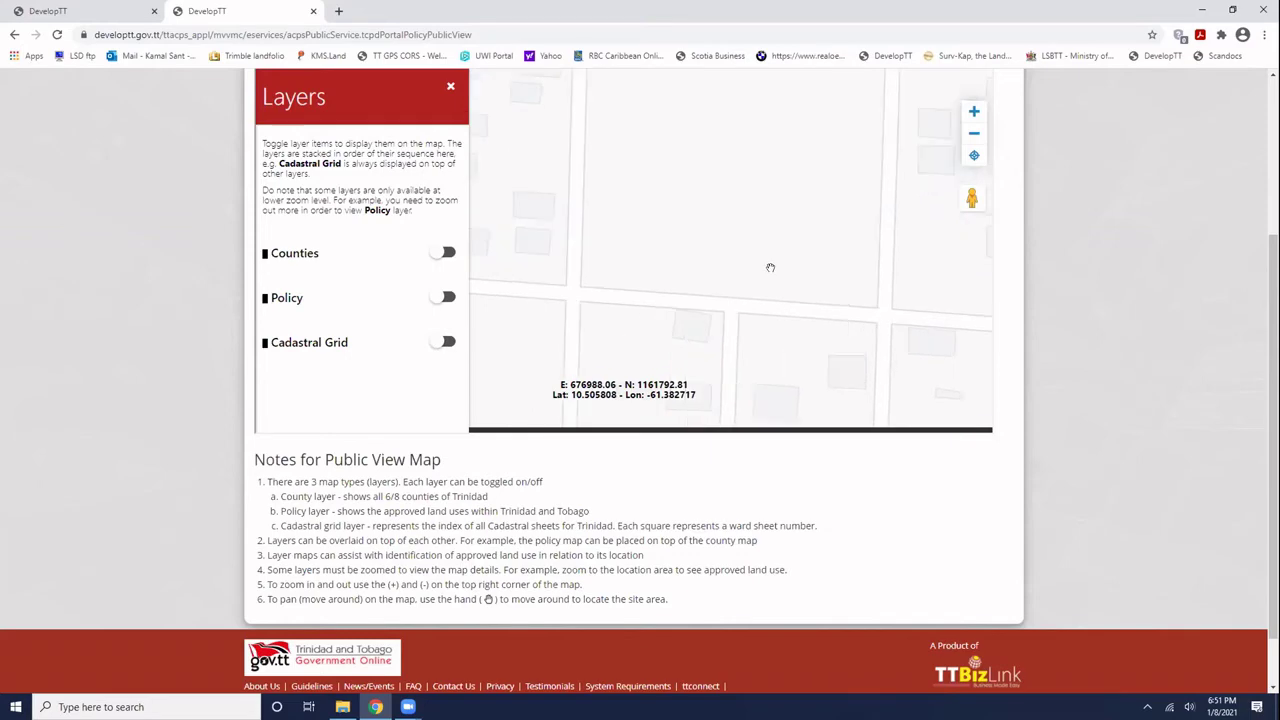
{"action": "scroll", "coordinate": [713, 200], "scroll_direction": "down", "scroll_amount": 2}
{"action": "scroll", "coordinate": [713, 200], "scroll_direction": "up", "scroll_amount": 2}
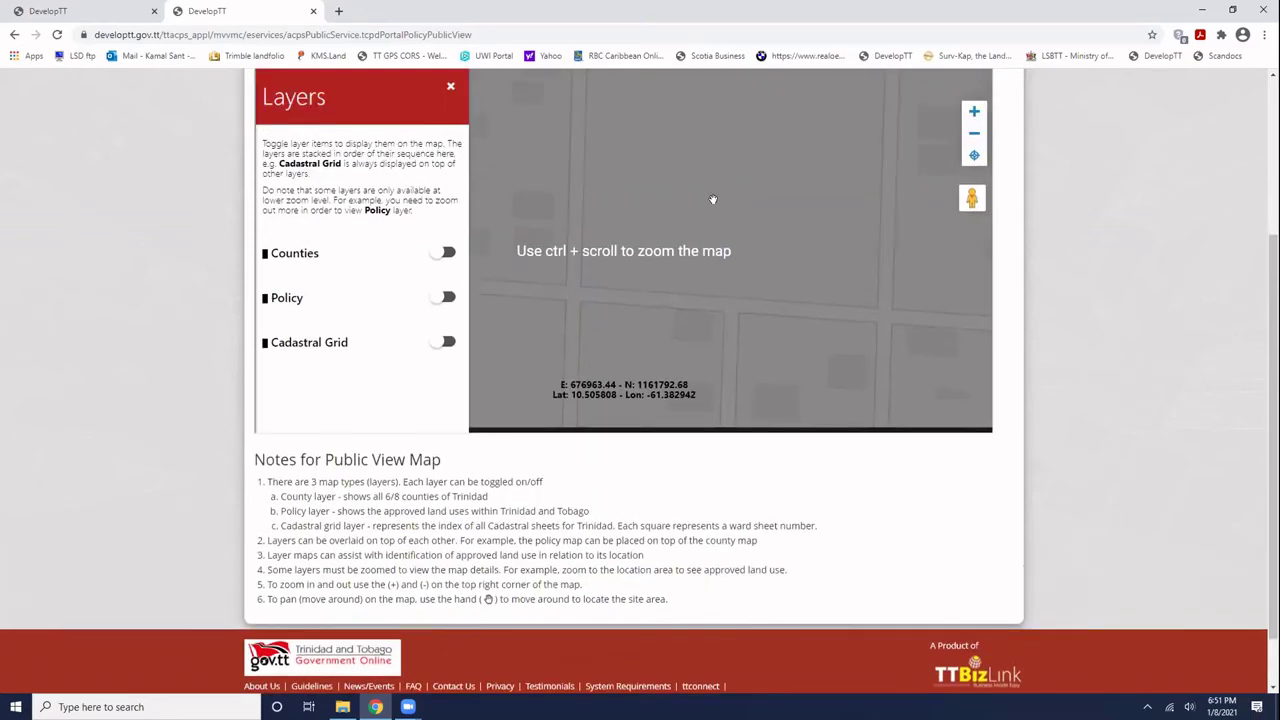
{"action": "left_click_drag", "start_coordinate": [713, 200], "coordinate": [937, 251]}
{"action": "scroll", "coordinate": [937, 251], "scroll_direction": "up", "scroll_amount": 2}
{"action": "scroll", "coordinate": [963, 263], "scroll_direction": "down", "scroll_amount": 2}
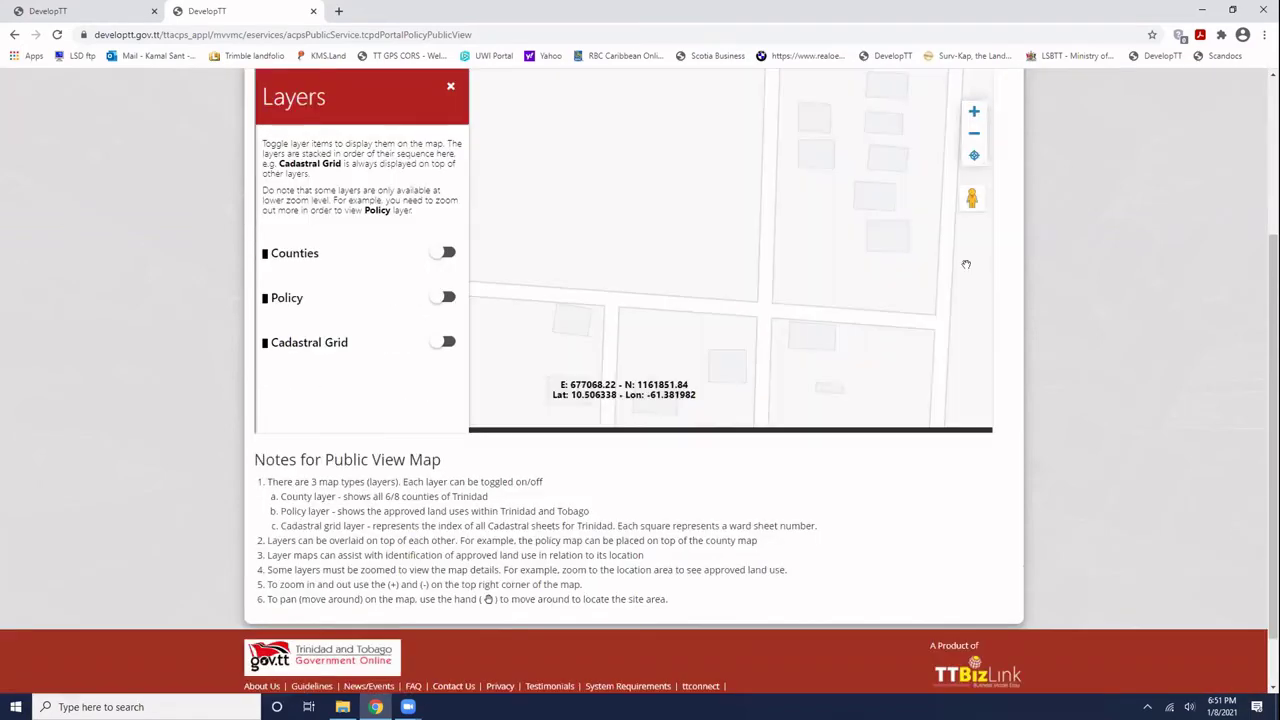
{"action": "left_click", "coordinate": [975, 134]}
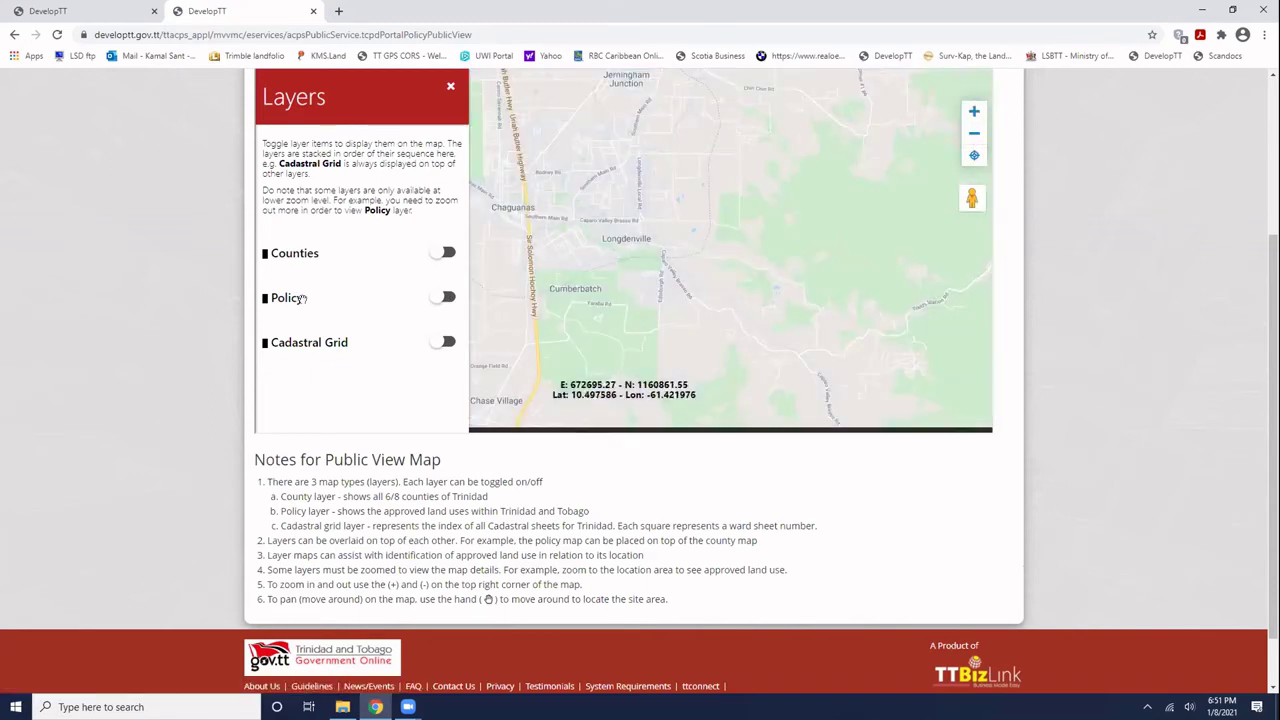
{"action": "left_click_drag", "start_coordinate": [653, 245], "coordinate": [725, 271]}
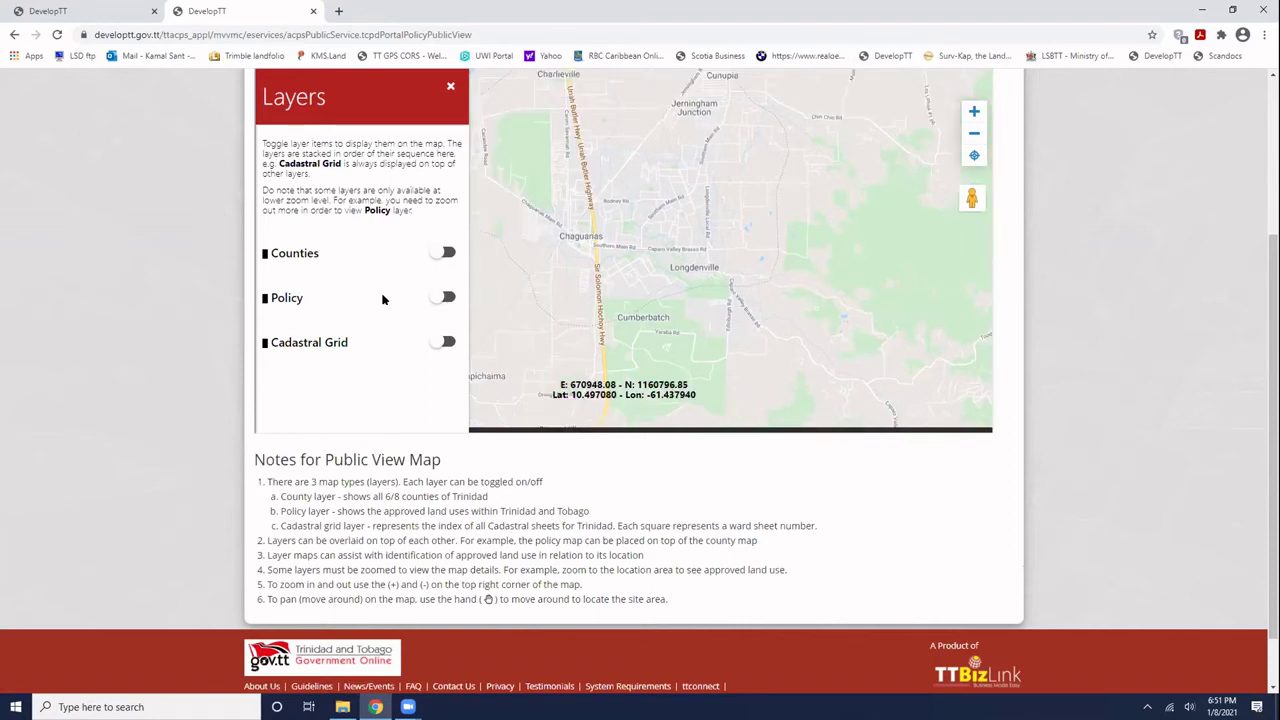
{"action": "left_click", "coordinate": [444, 298]}
{"action": "left_click", "coordinate": [973, 112]}
{"action": "left_click", "coordinate": [973, 112]}
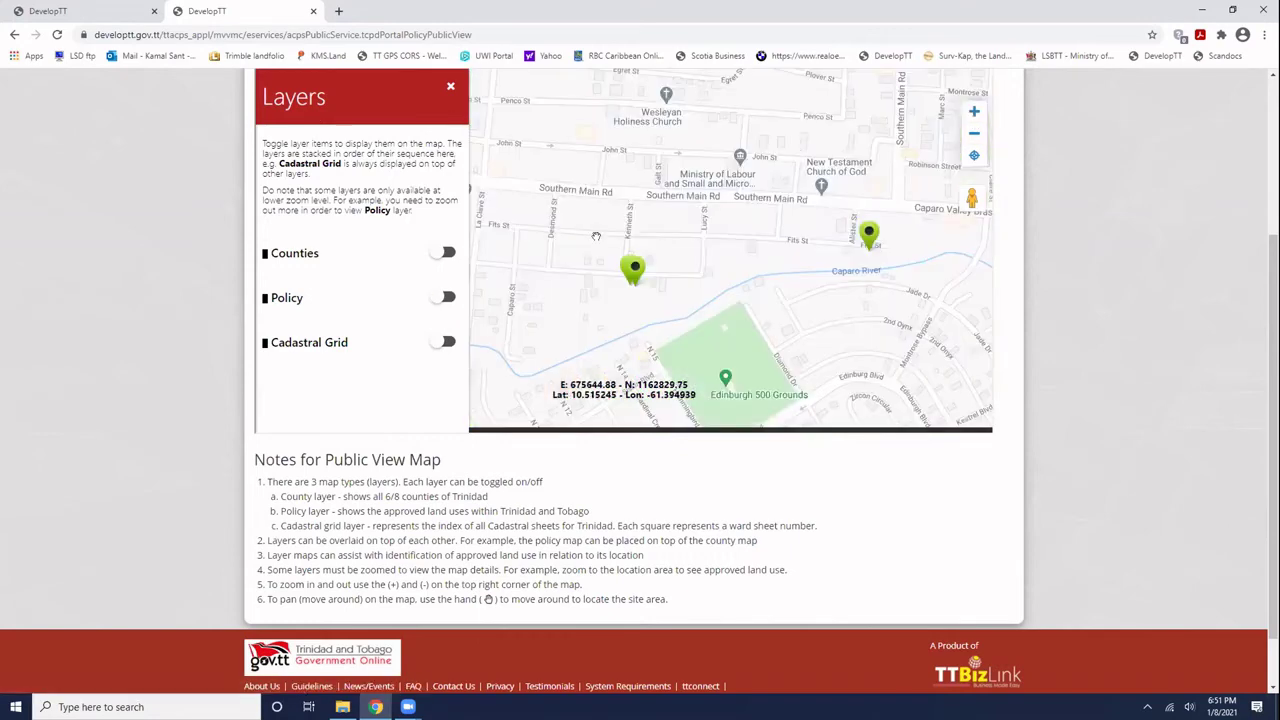
{"action": "left_click_drag", "start_coordinate": [595, 240], "coordinate": [595, 304]}
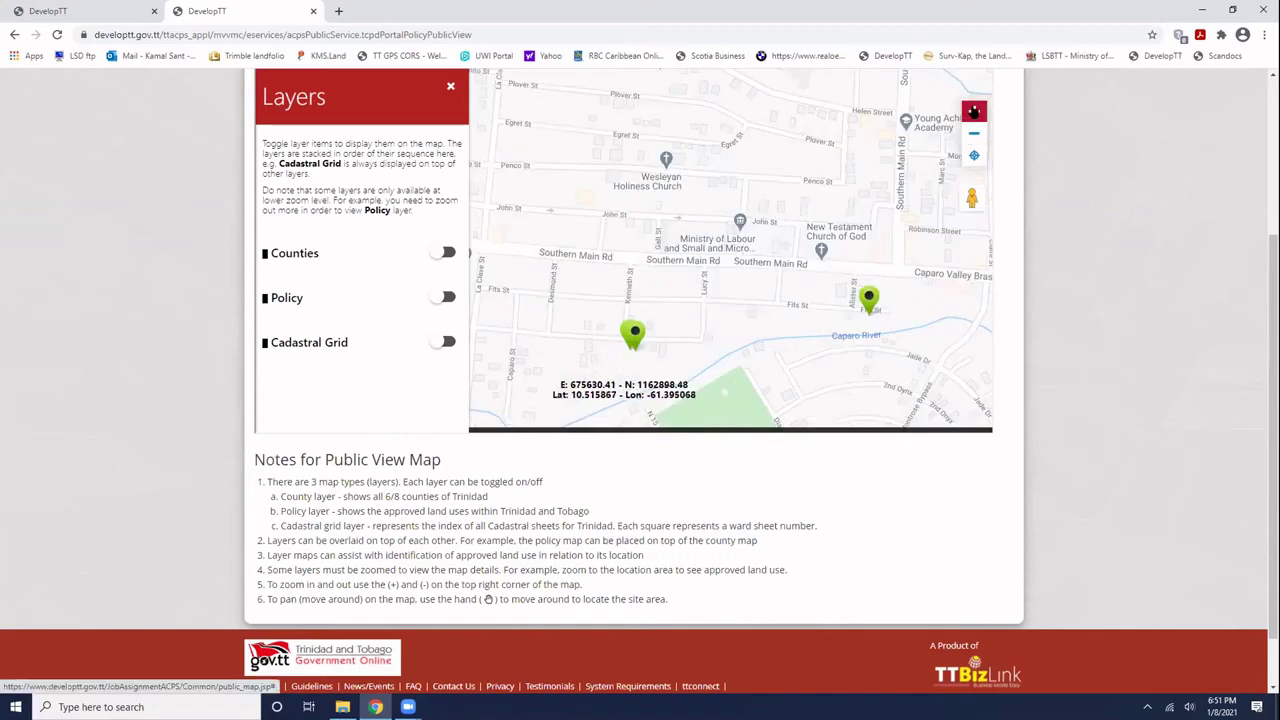
{"action": "scroll", "coordinate": [668, 285], "scroll_direction": "up", "scroll_amount": 1}
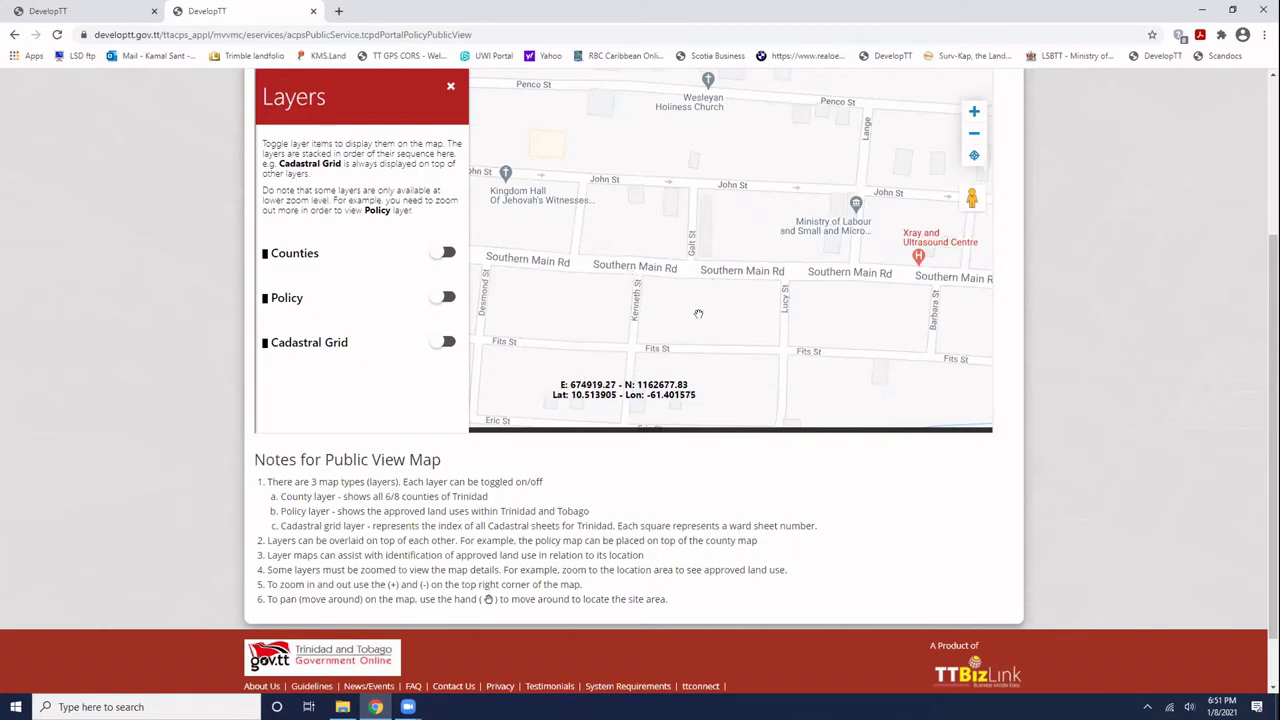
- Turn on the Policy layer and zoom out to see Chaguanas land-use zones and legend
{"action": "left_click", "coordinate": [445, 298]}
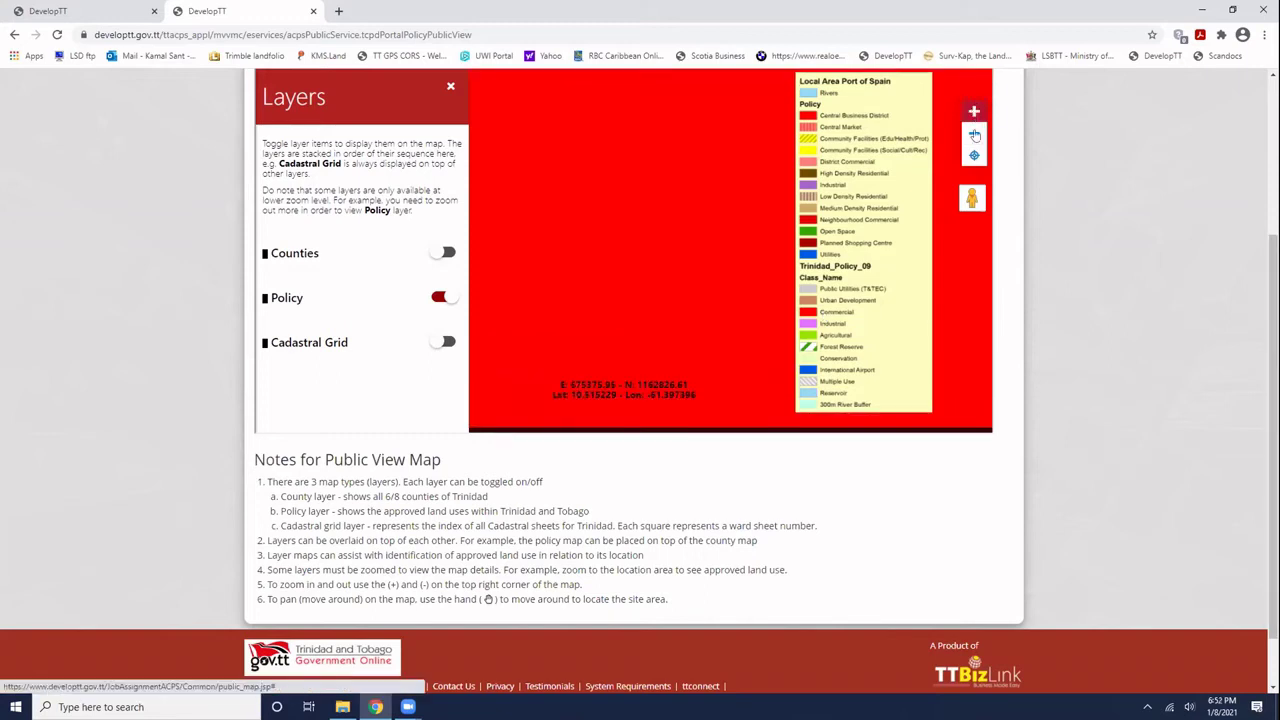
{"action": "left_click", "coordinate": [975, 134]}
{"action": "left_click", "coordinate": [975, 134]}
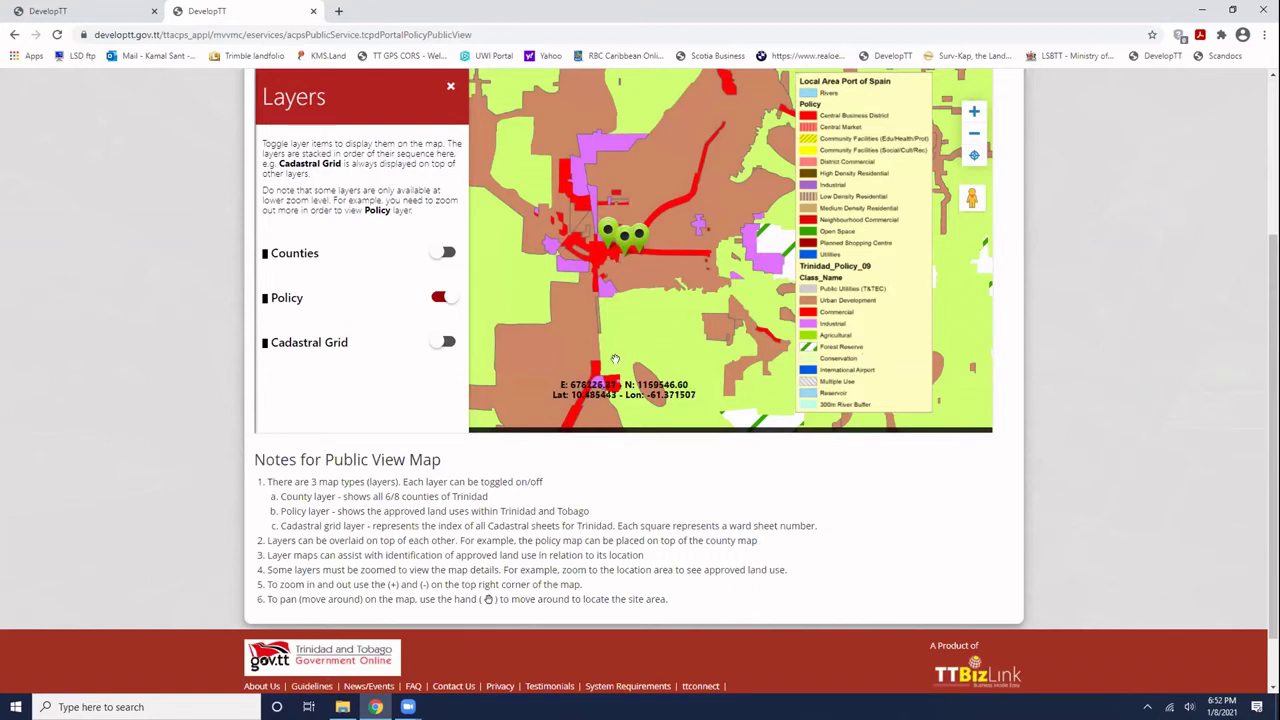
{"action": "left_click_drag", "start_coordinate": [615, 360], "coordinate": [743, 293]}
{"action": "left_click_drag", "start_coordinate": [530, 303], "coordinate": [561, 291]}
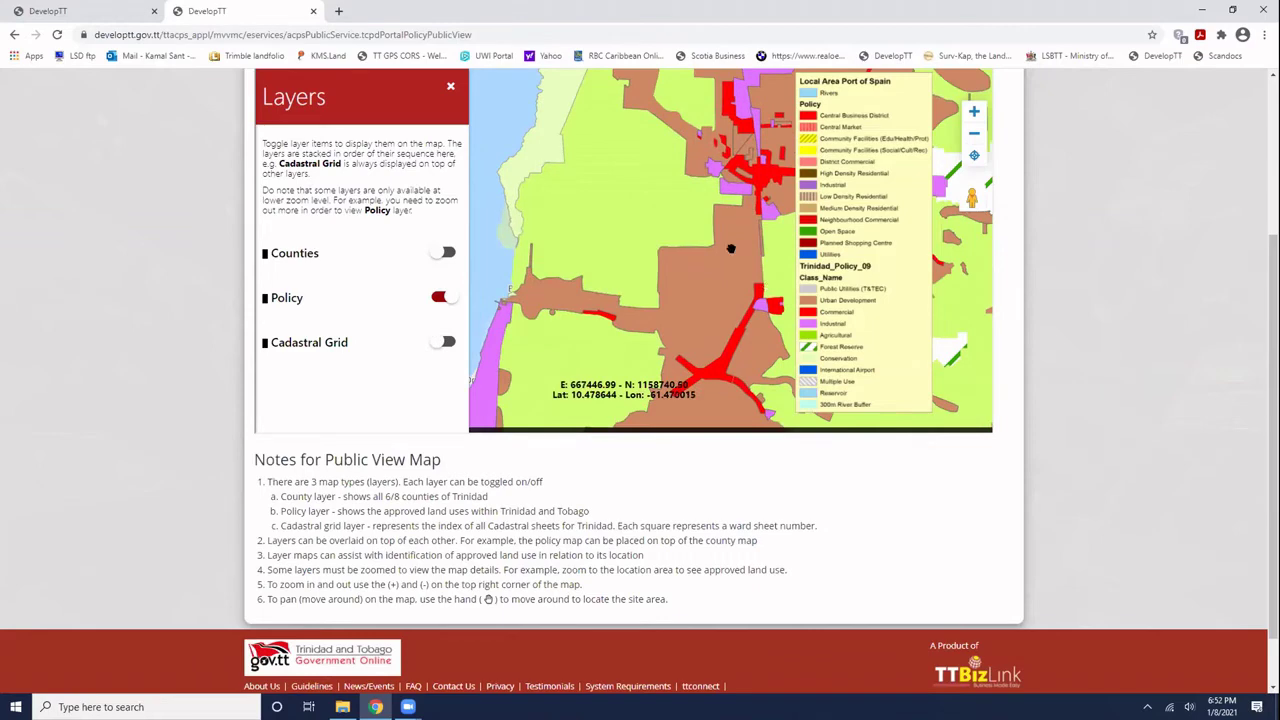
{"action": "scroll", "coordinate": [676, 237], "scroll_direction": "up", "scroll_amount": 2}
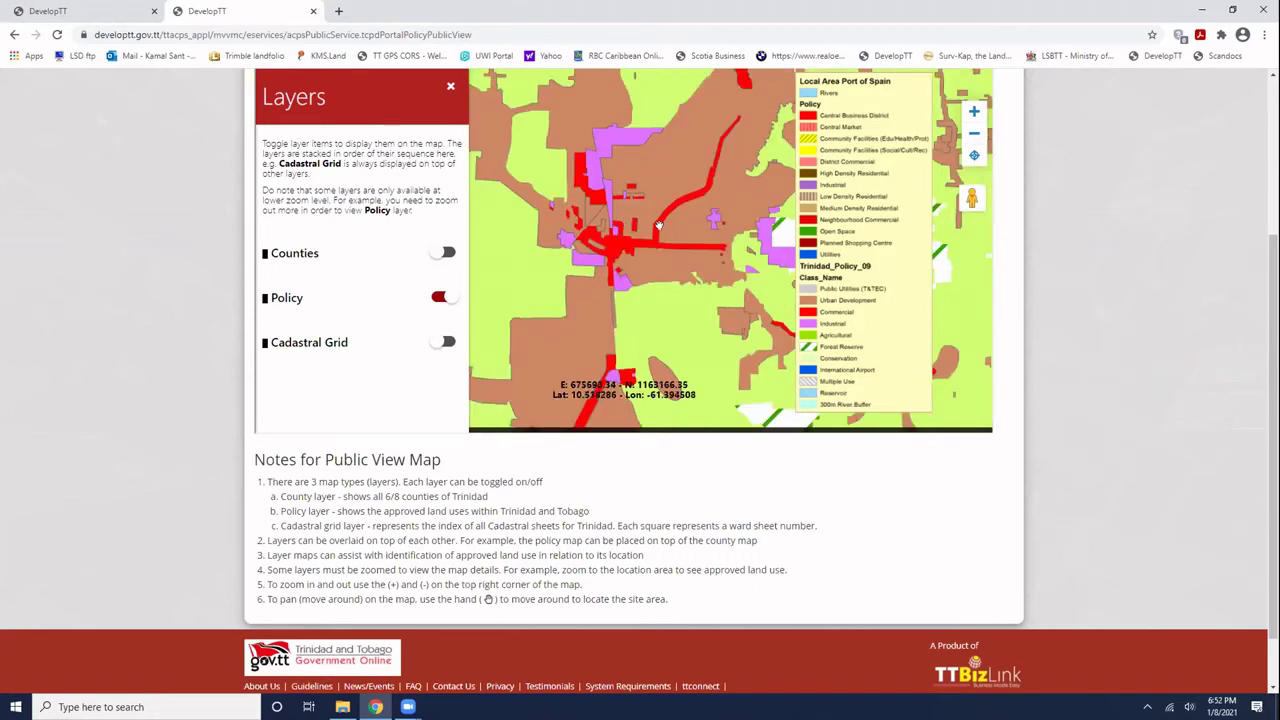
{"action": "scroll", "coordinate": [660, 230], "scroll_direction": "up", "scroll_amount": 2}
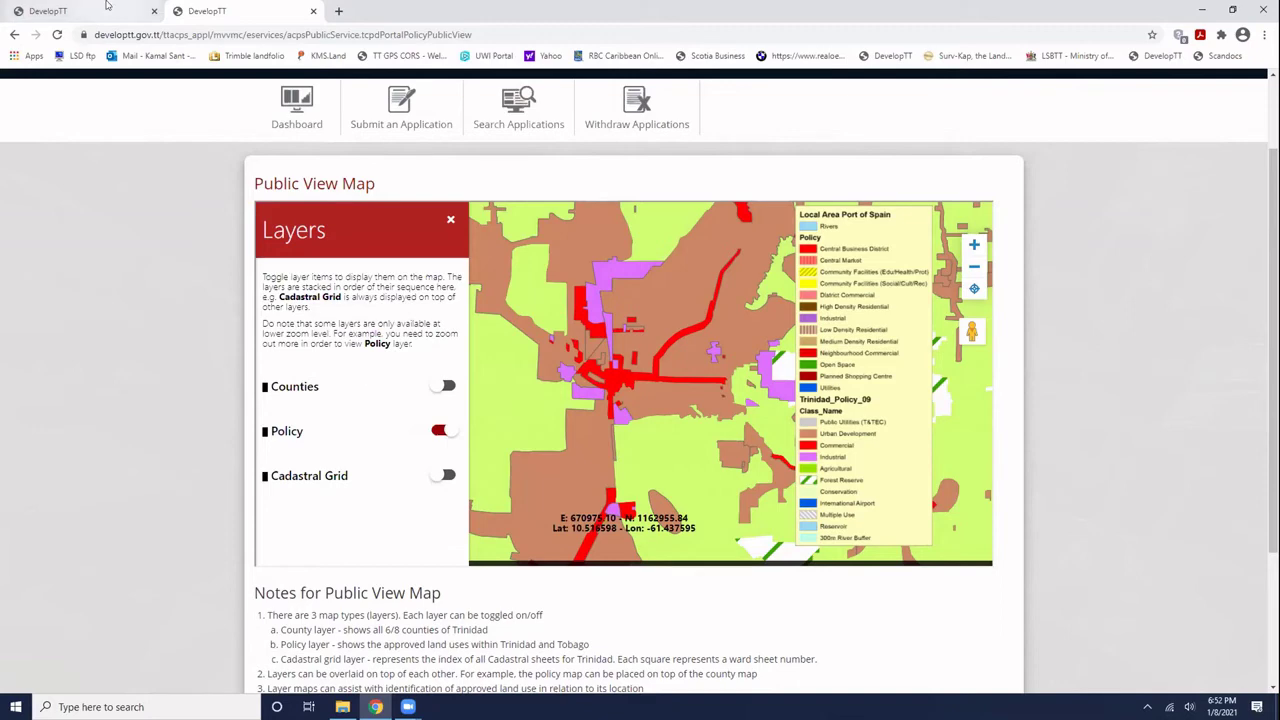
{"action": "key", "text": "ctrl+Tab"}
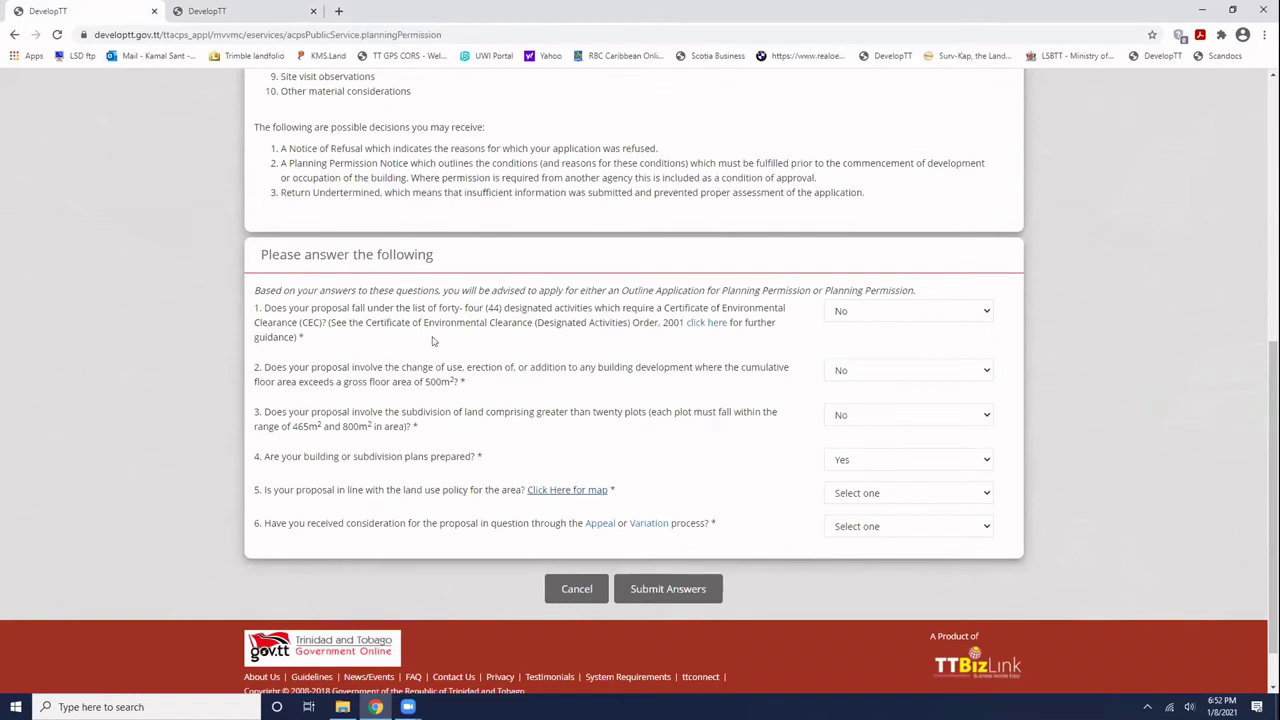
{"action": "left_click", "coordinate": [248, 10]}
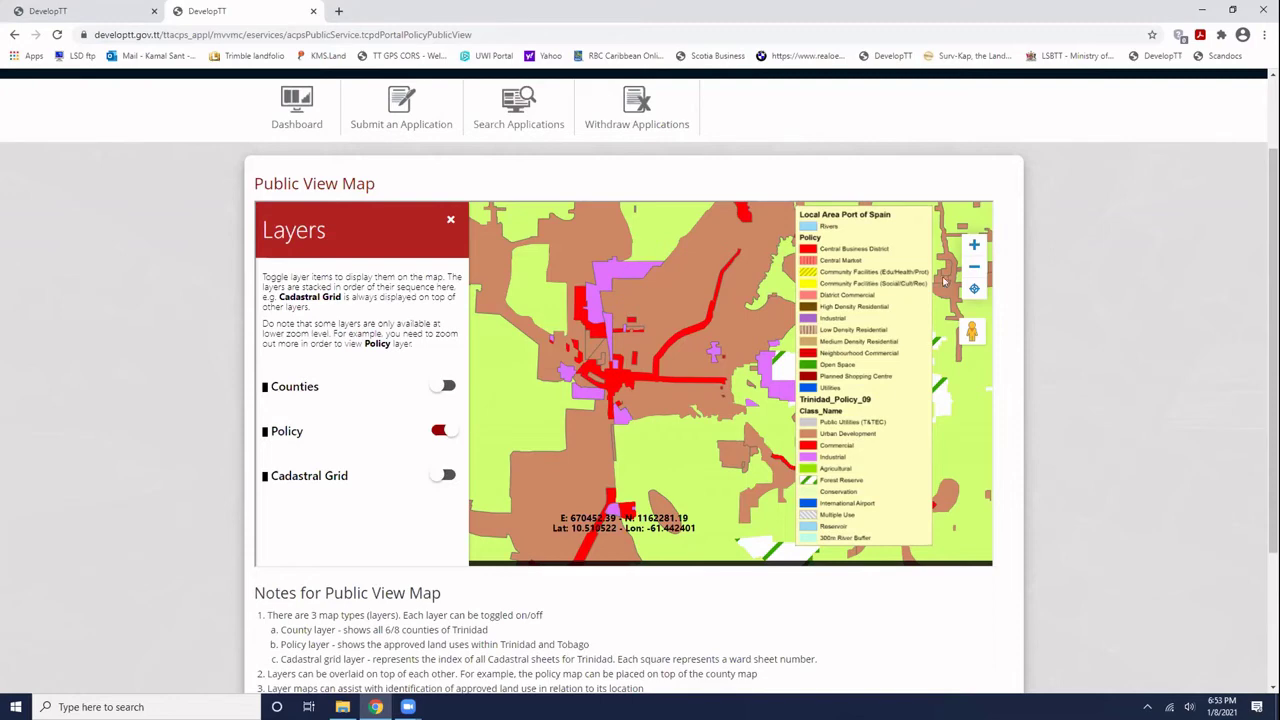
- Zoom in around Longdenville and Lange Park and view an application marker's details
{"action": "left_click", "coordinate": [974, 245]}
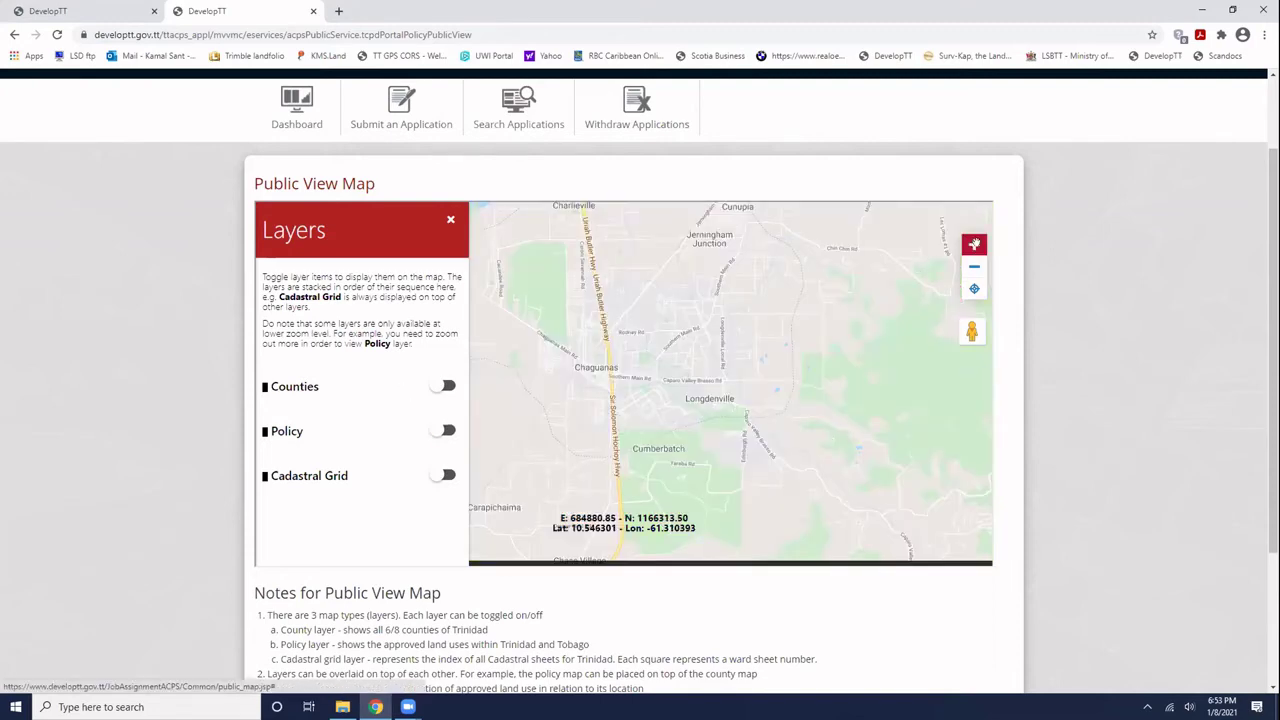
{"action": "left_click", "coordinate": [974, 245]}
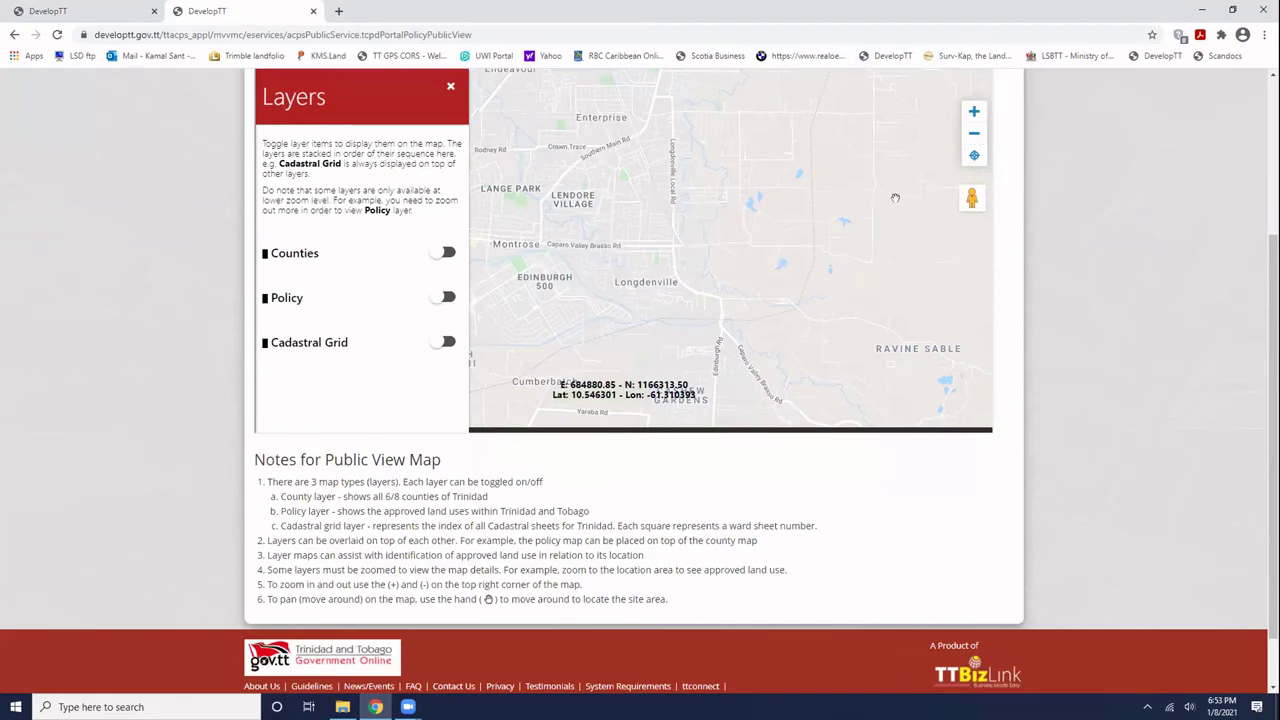
{"action": "left_click", "coordinate": [974, 111]}
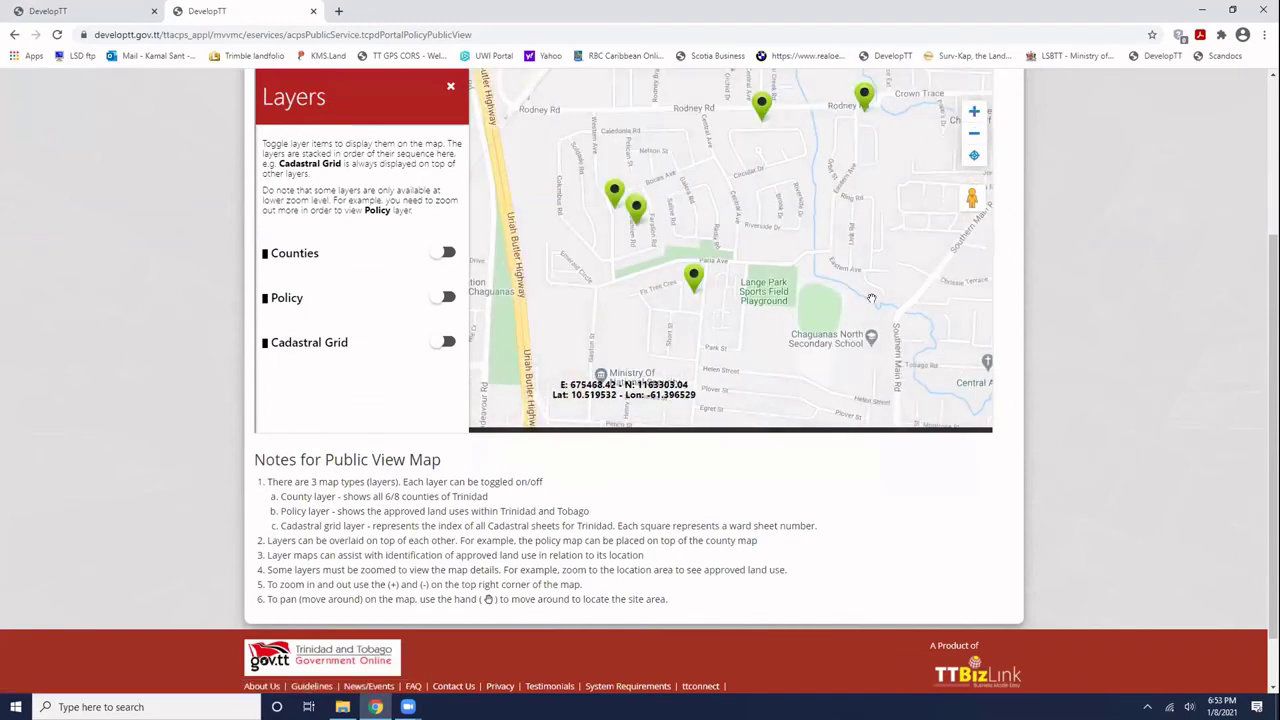
{"action": "left_click_drag", "start_coordinate": [871, 298], "coordinate": [891, 360]}
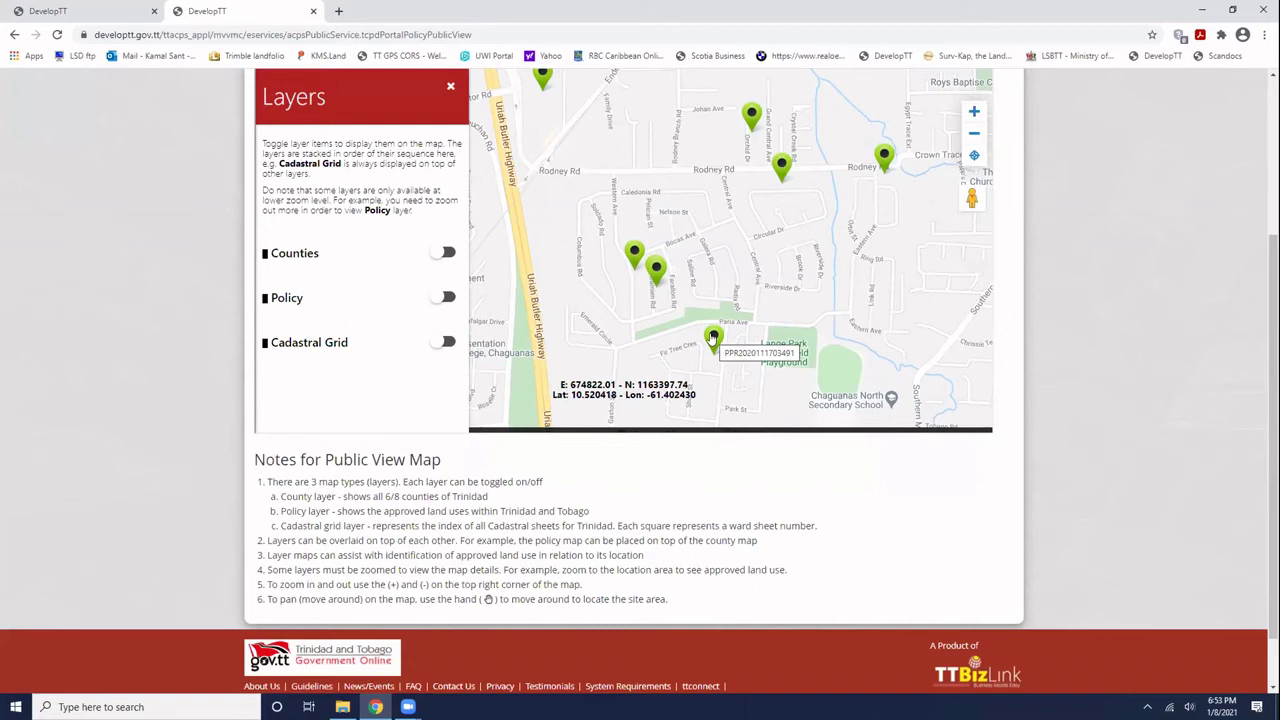
{"action": "left_click", "coordinate": [713, 338]}
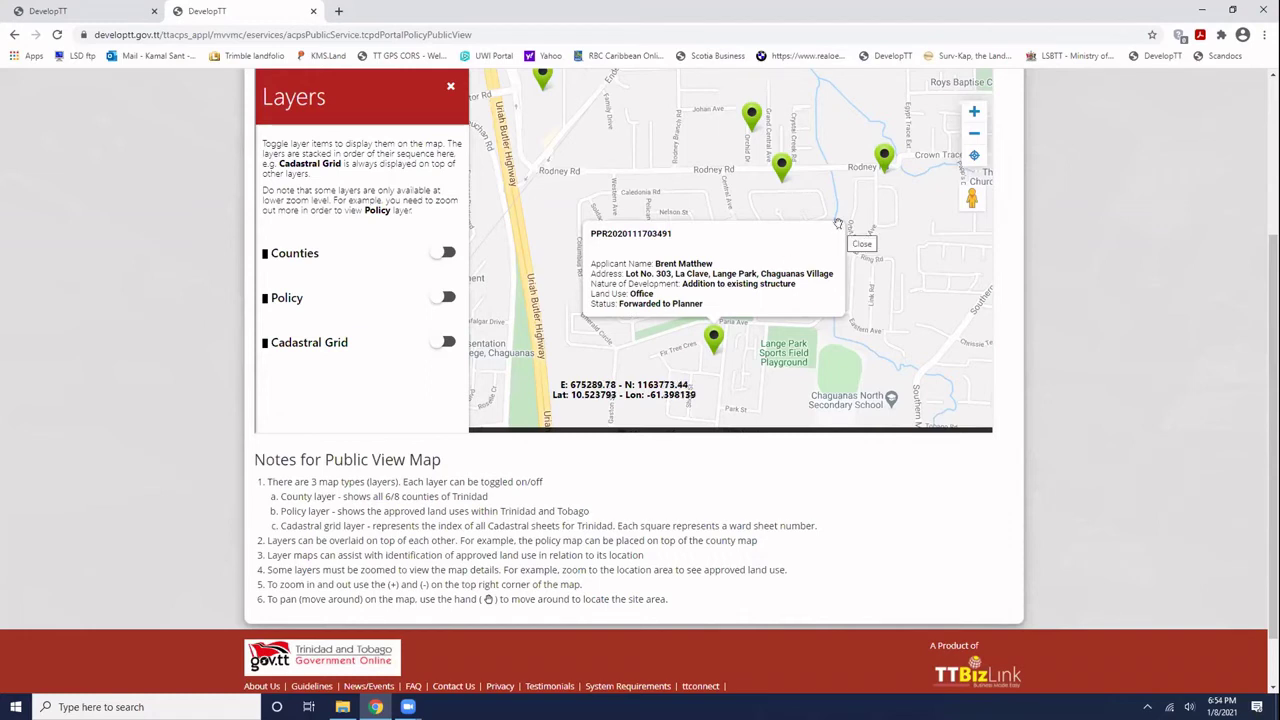
- Inspect application markers near Southern Main Rd, close the popup, and return to the questionnaire
{"action": "left_click", "coordinate": [839, 230]}
{"action": "left_click_drag", "start_coordinate": [700, 200], "coordinate": [576, 270]}
{"action": "left_click", "coordinate": [758, 224]}
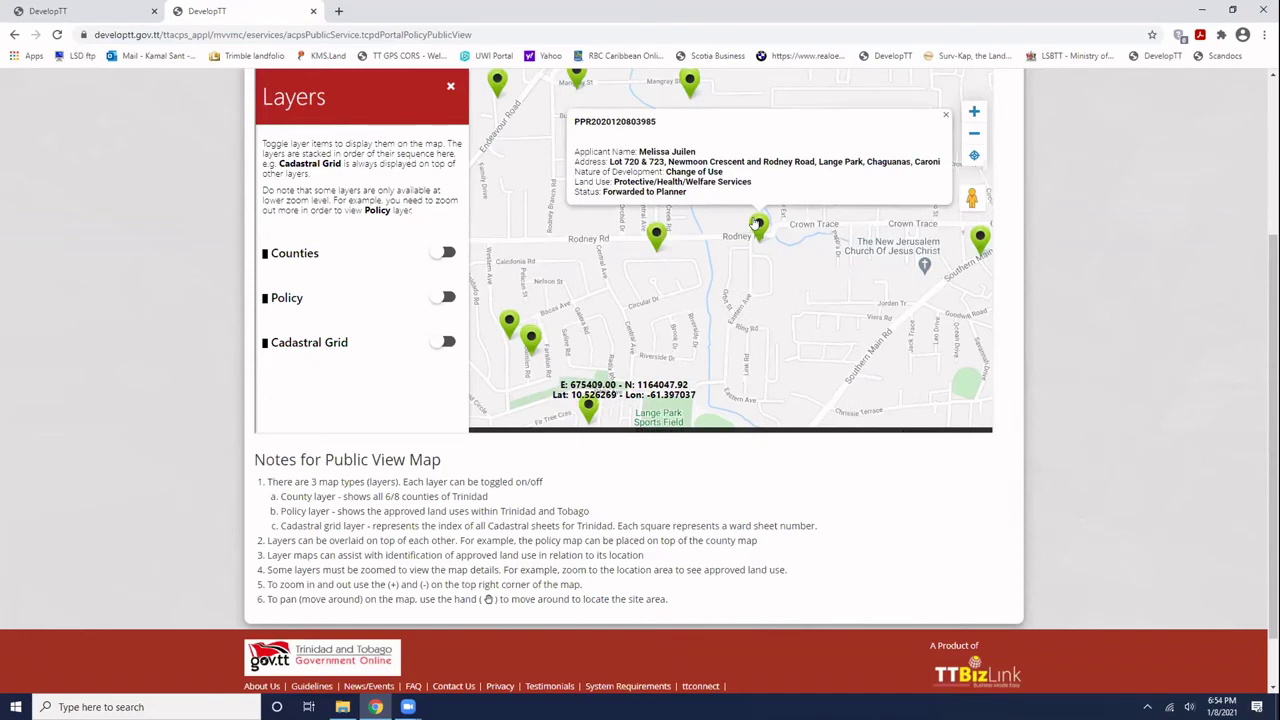
{"action": "left_click", "coordinate": [943, 117]}
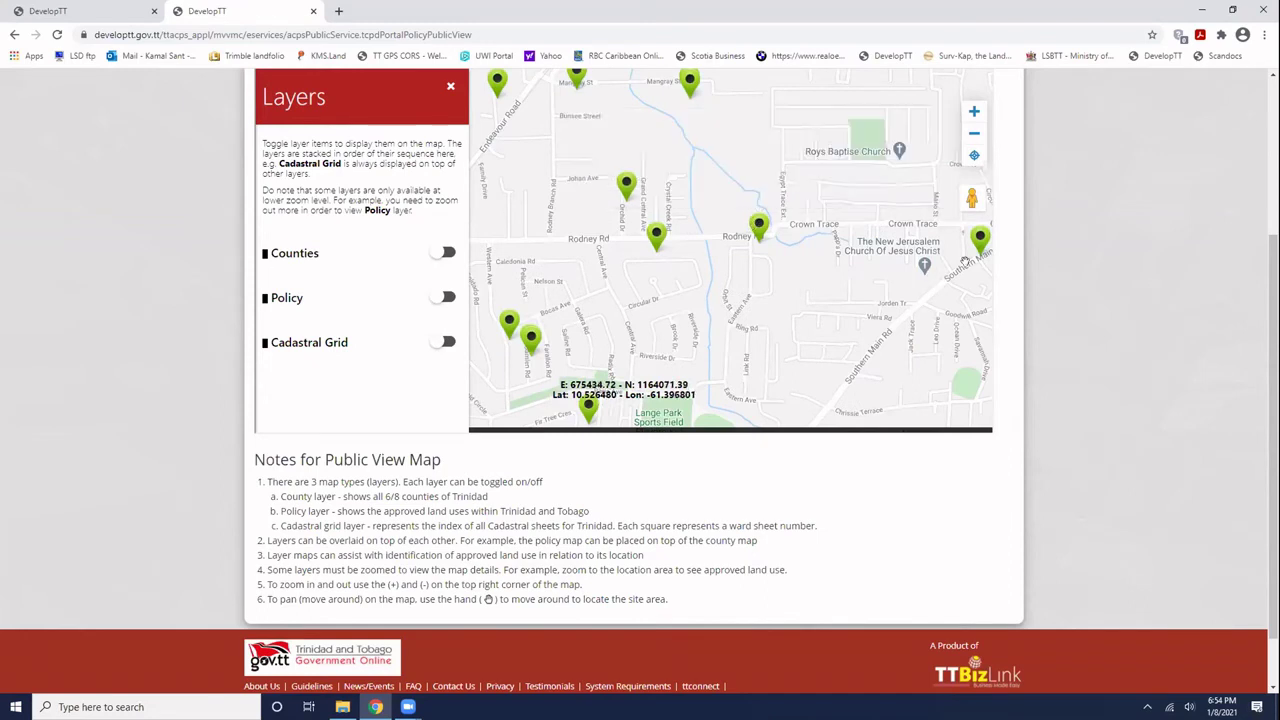
{"action": "left_click_drag", "start_coordinate": [887, 261], "coordinate": [724, 261]}
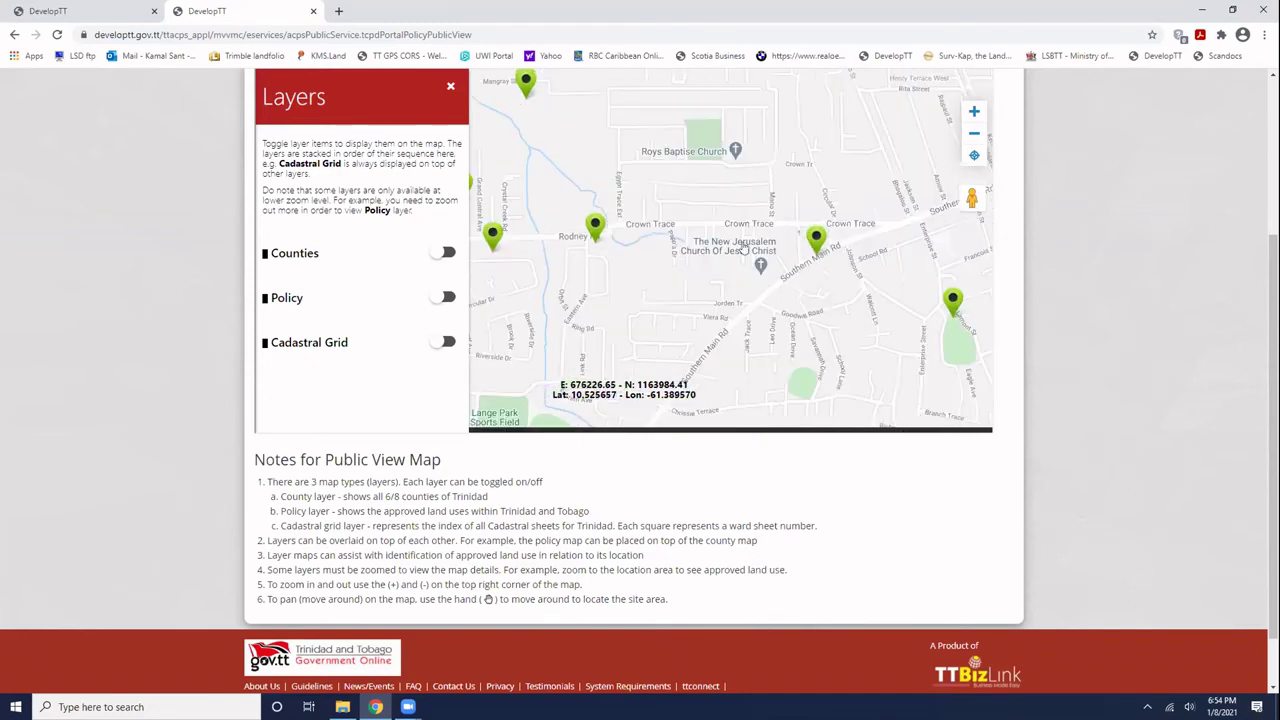
{"action": "left_click", "coordinate": [816, 237]}
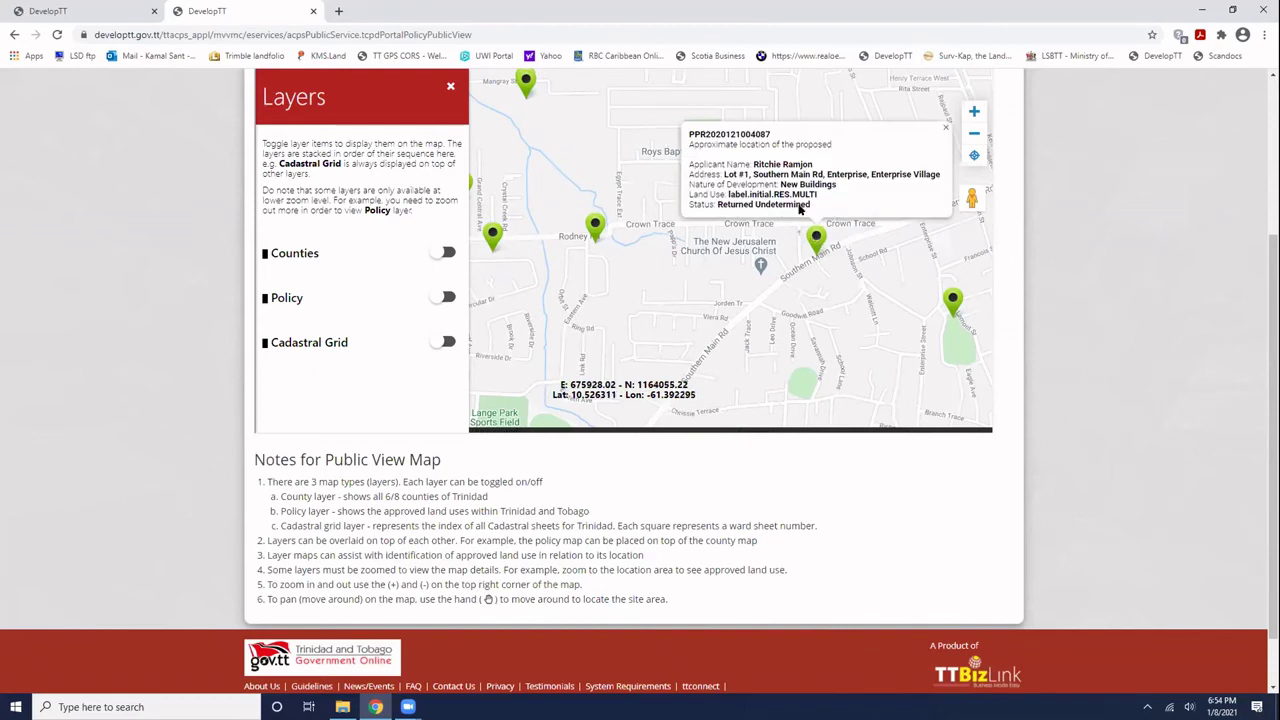
{"action": "left_click", "coordinate": [942, 127]}
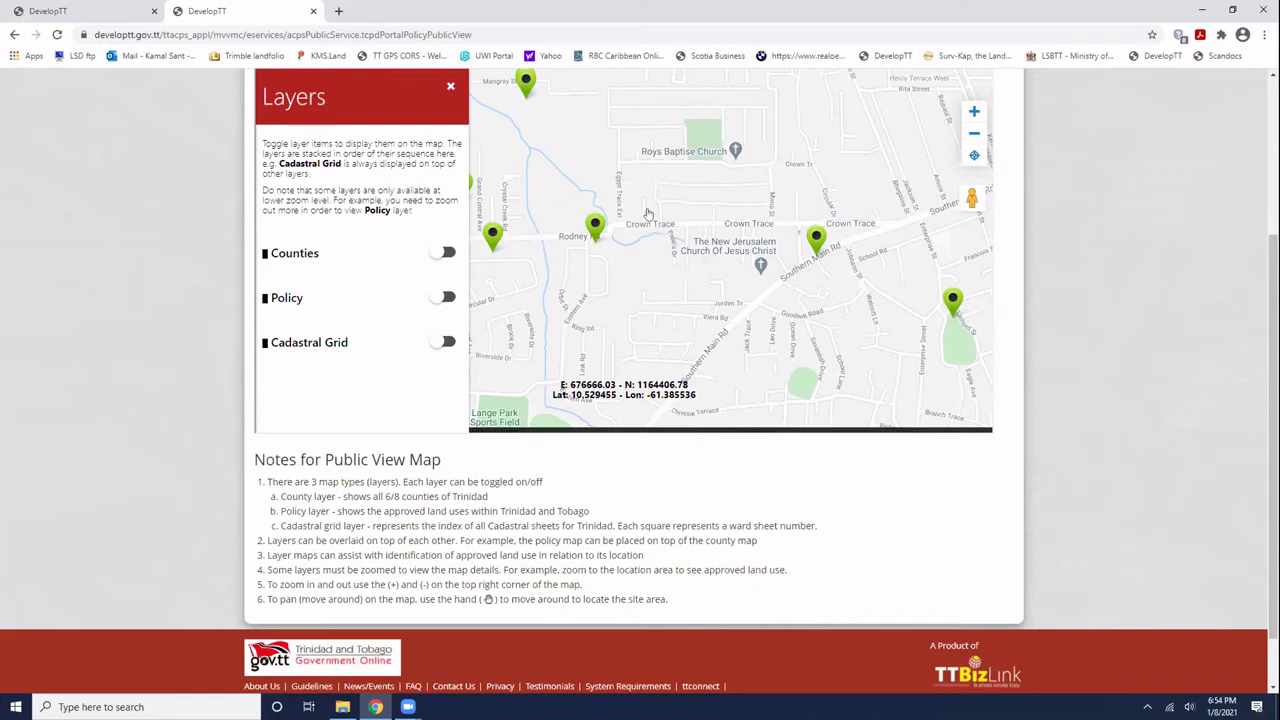
{"action": "left_click", "coordinate": [114, 12]}
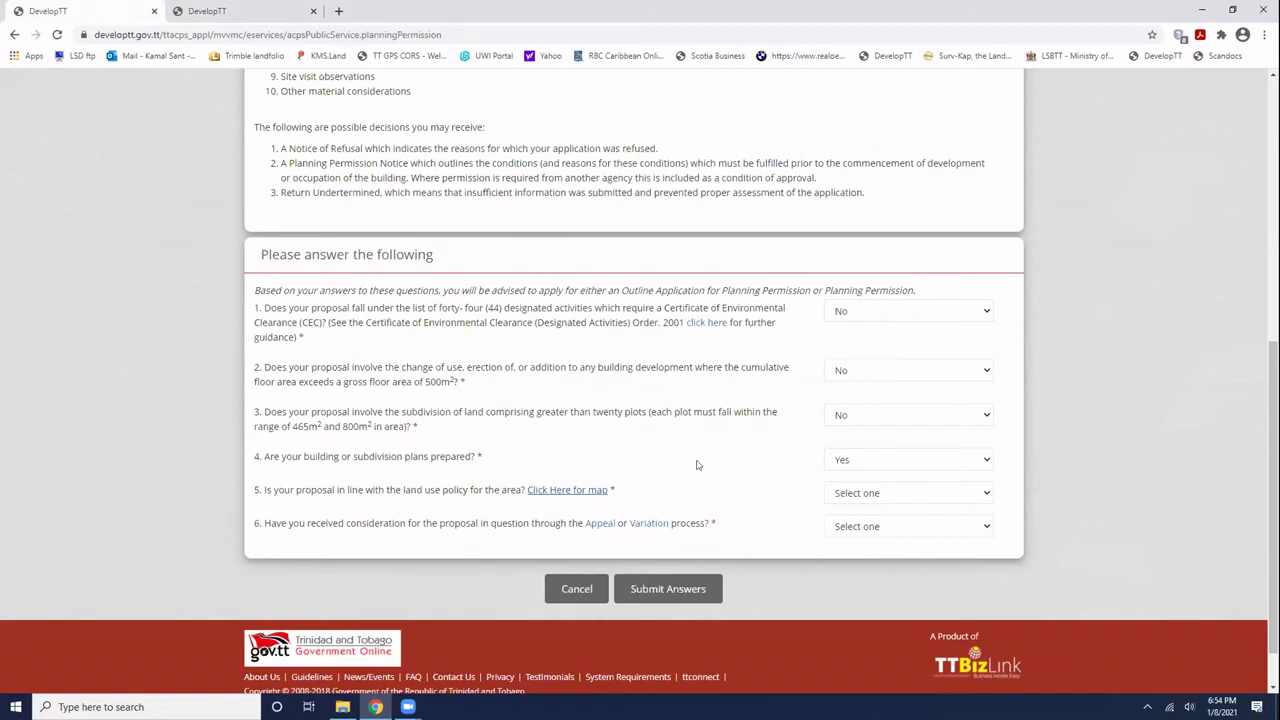
- Answer question 5 (land use policy) Yes and question 6 (Appeal or Variation) No
{"action": "left_click", "coordinate": [841, 491]}
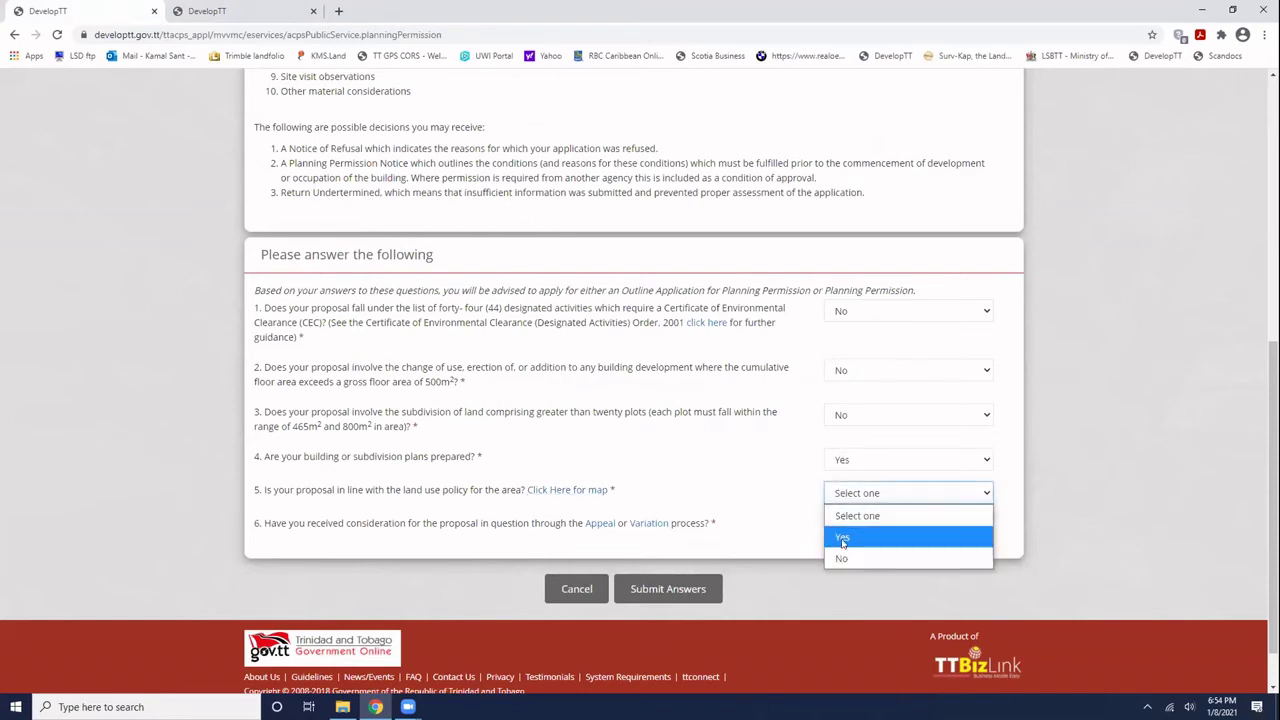
{"action": "left_click", "coordinate": [843, 539]}
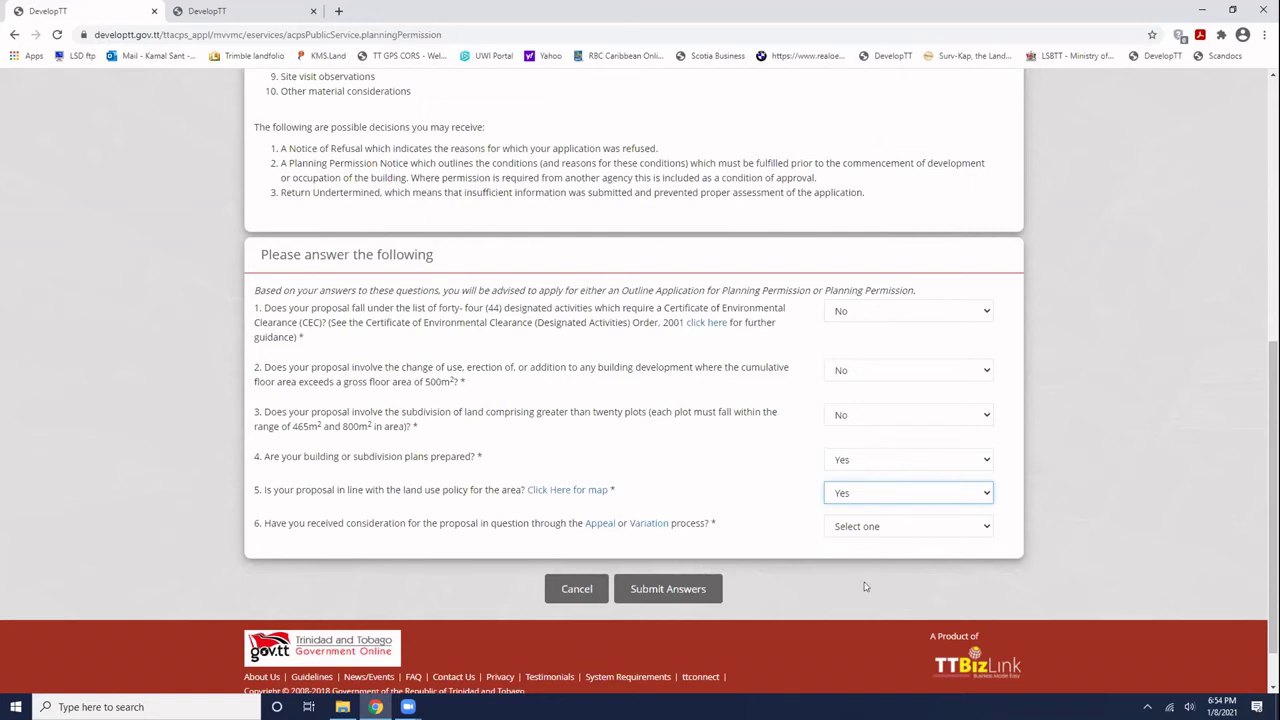
{"action": "left_click", "coordinate": [867, 526]}
{"action": "left_click", "coordinate": [867, 588]}
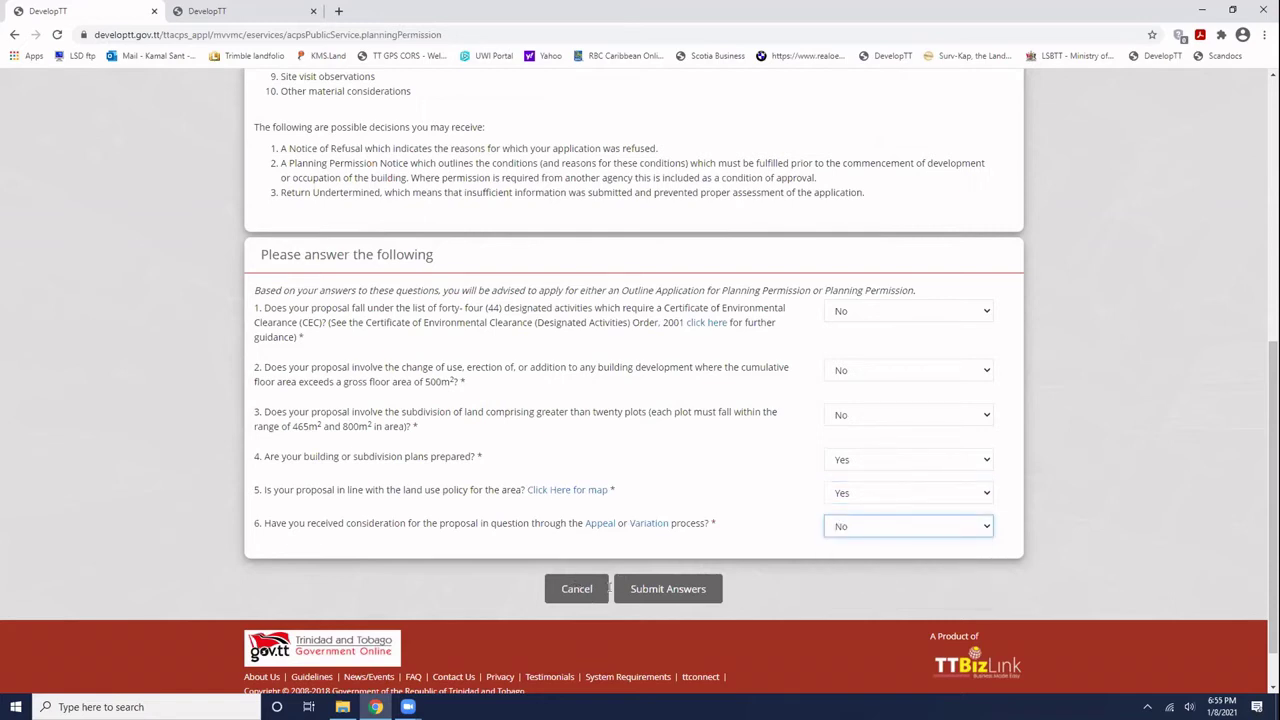
- Submit the six screening answers, receiving the Outline Application for Planning Permission advice
{"action": "left_click", "coordinate": [684, 591]}
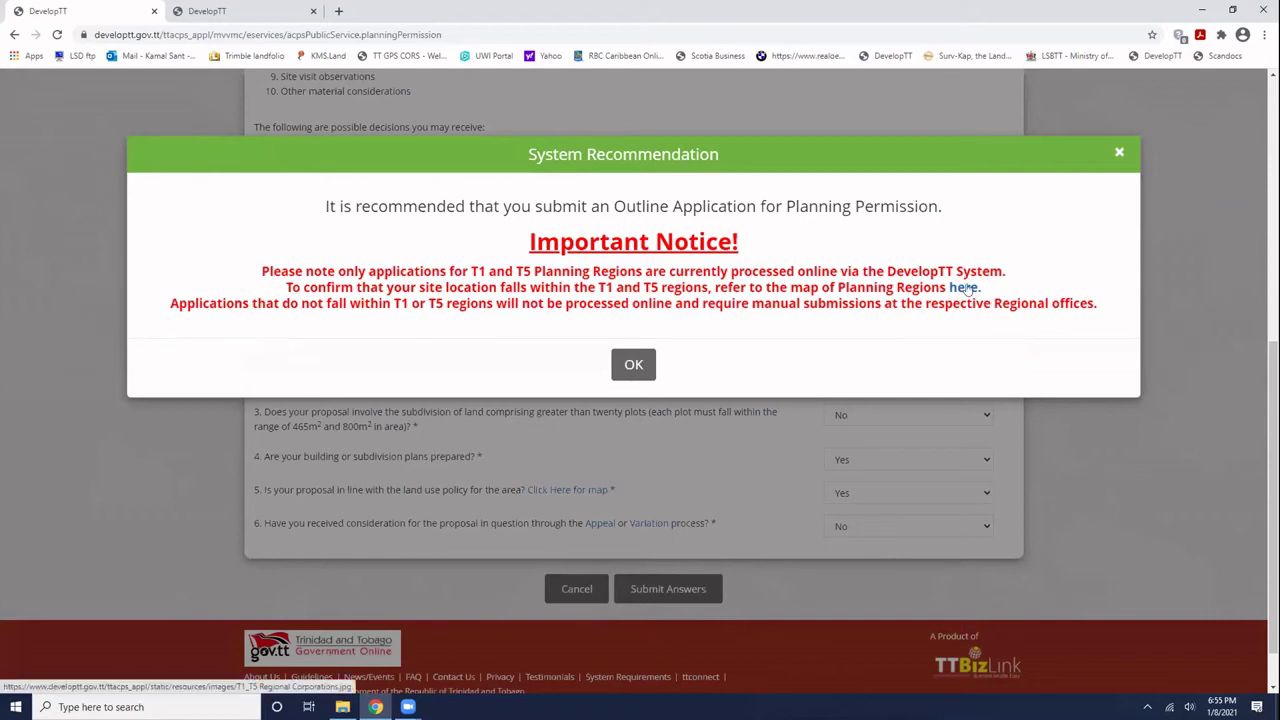
- View the T1 and T5 planning regions map in its new tab, then return to the recommendation notice
{"action": "left_click", "coordinate": [966, 288]}
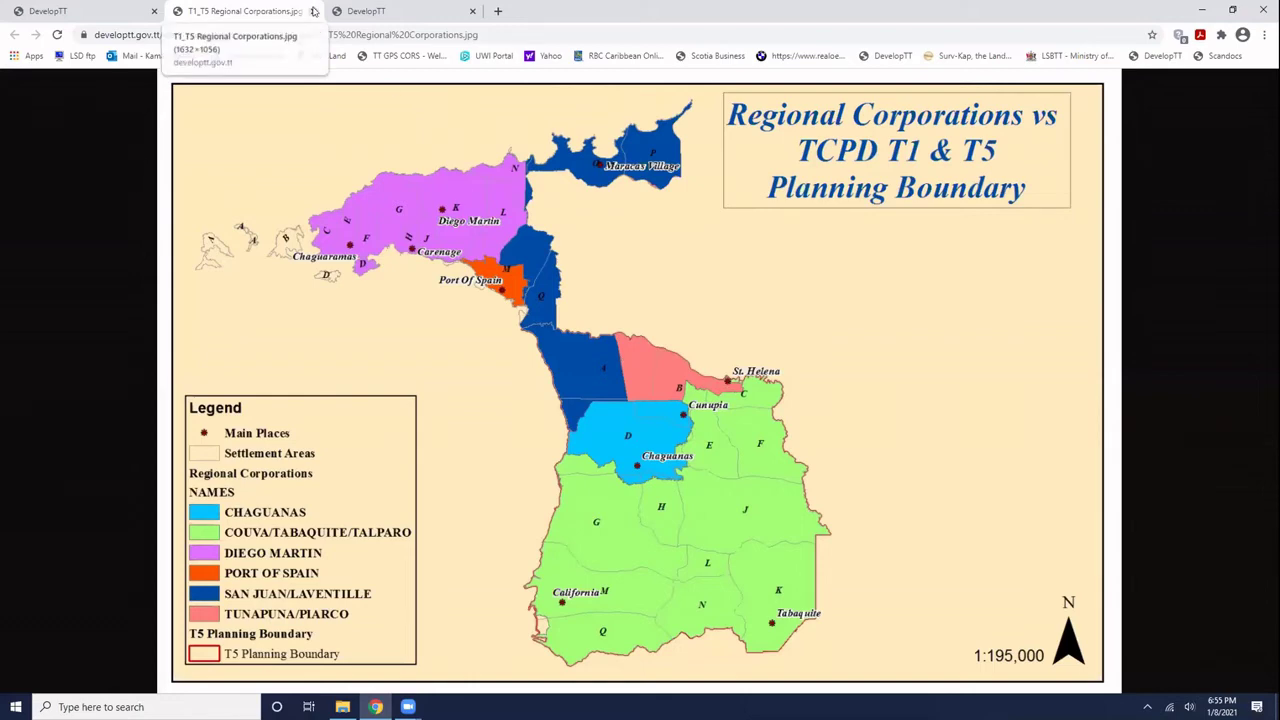
{"action": "left_click", "coordinate": [352, 12]}
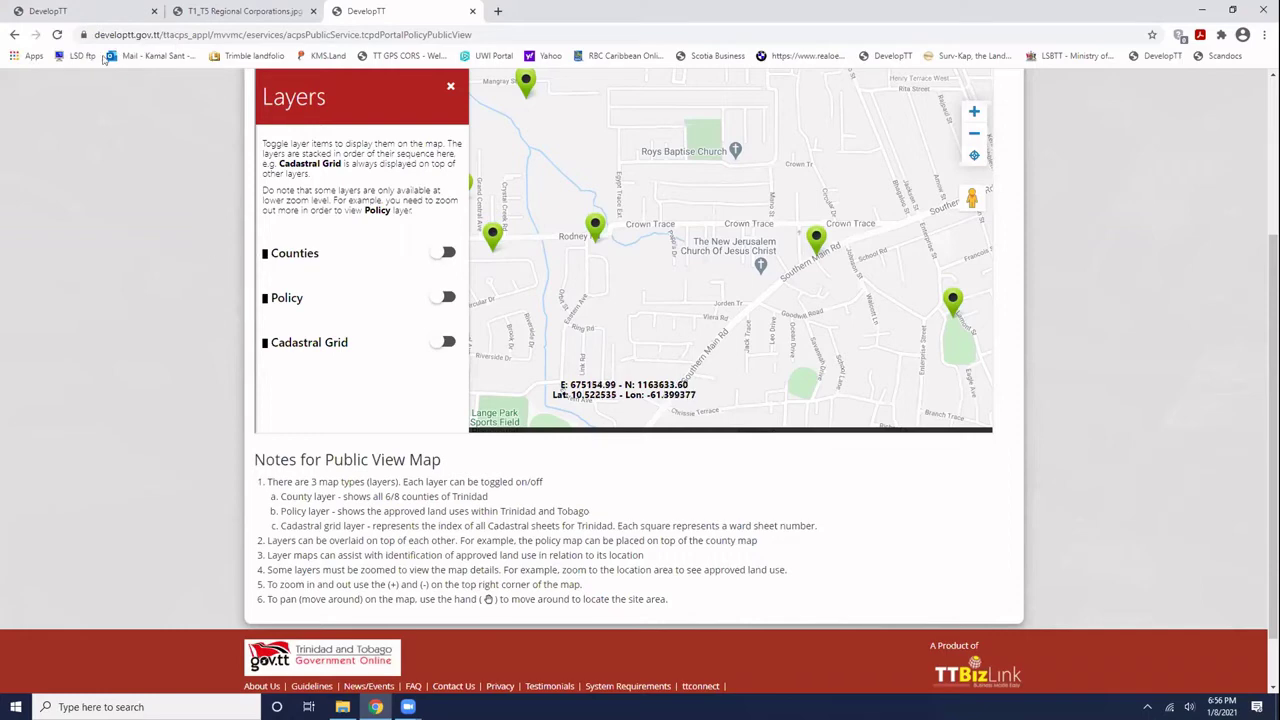
{"action": "left_click", "coordinate": [78, 10]}
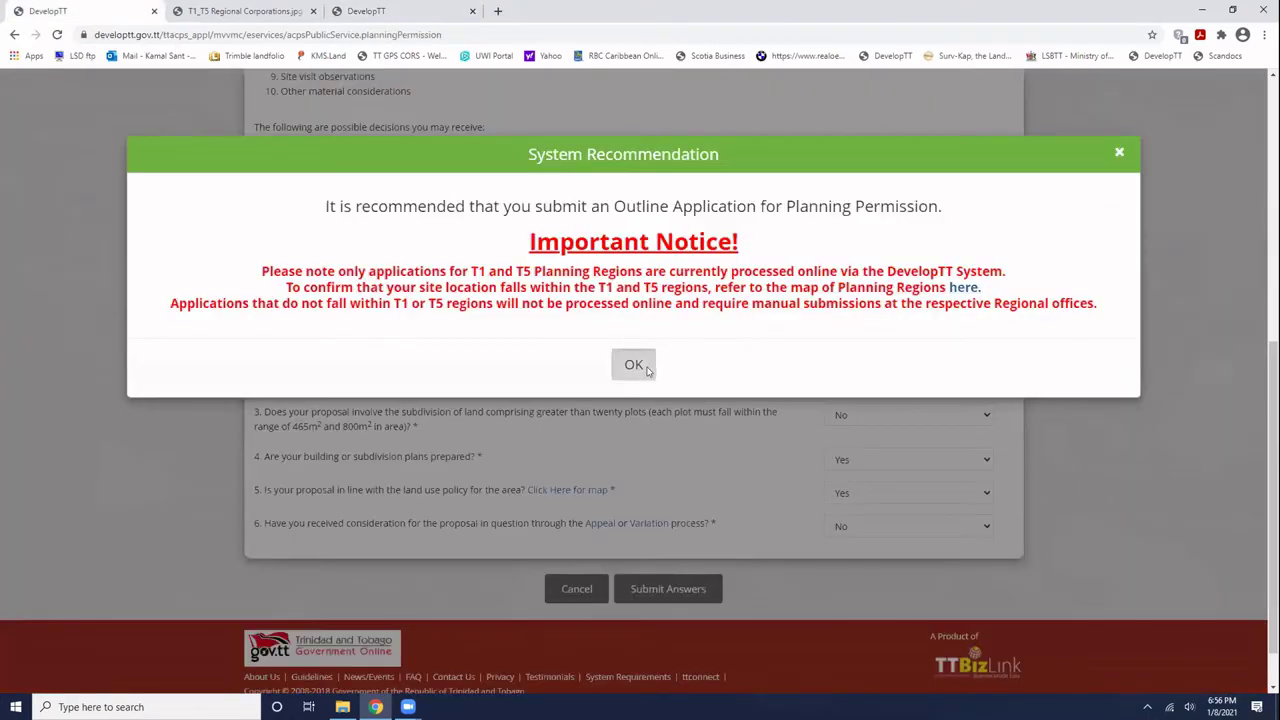
- Acknowledge the Outline Application recommendation, submit the answers and bring up the permission type list
{"action": "left_click", "coordinate": [647, 369]}
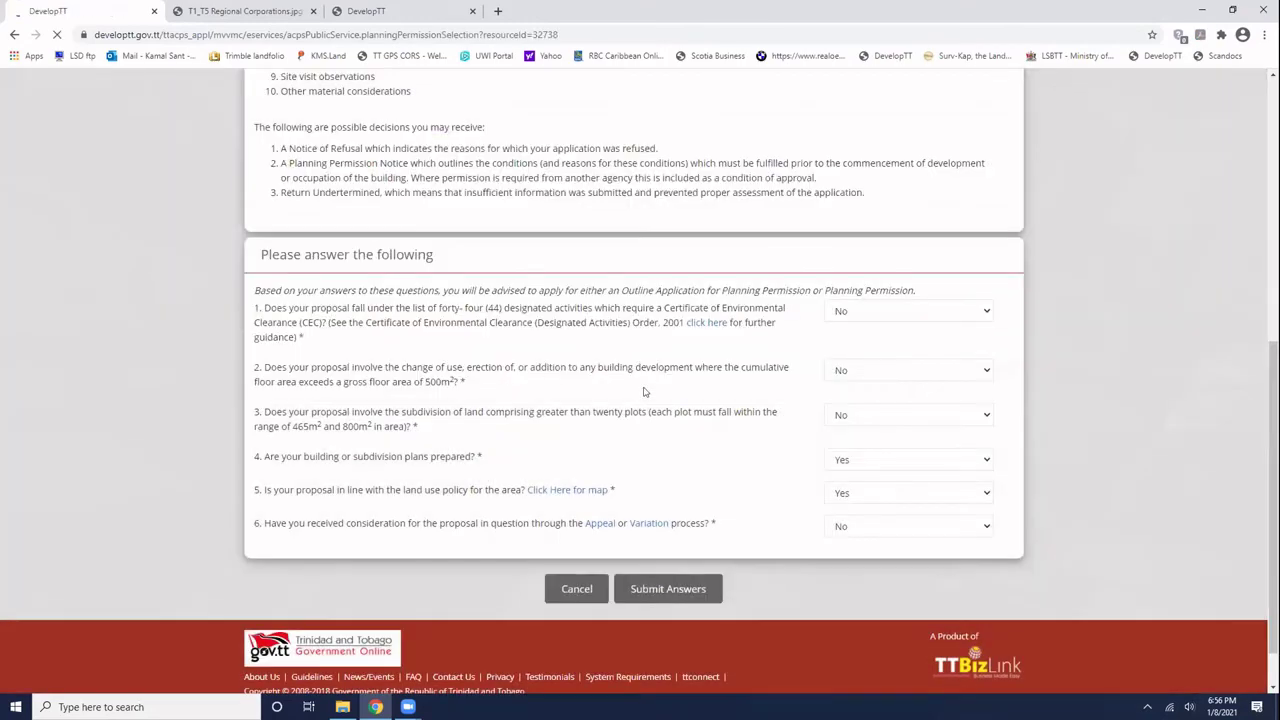
{"action": "left_click", "coordinate": [663, 590]}
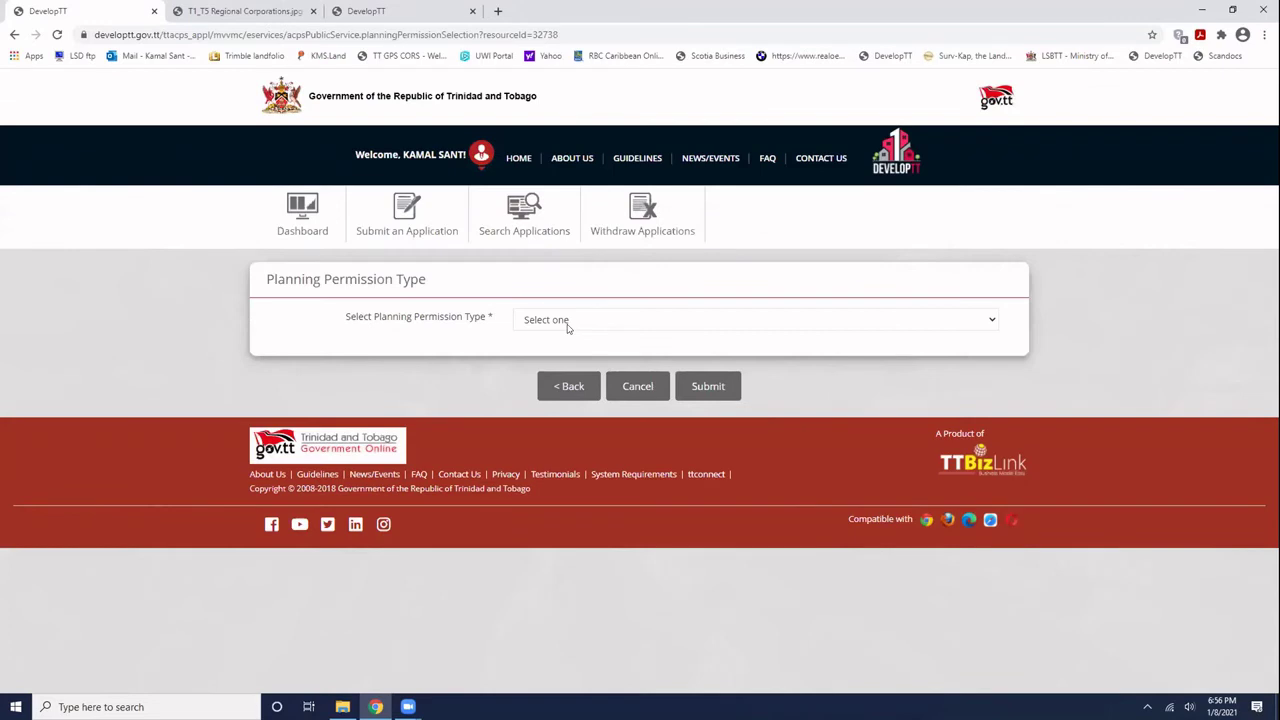
{"action": "left_click", "coordinate": [571, 321]}
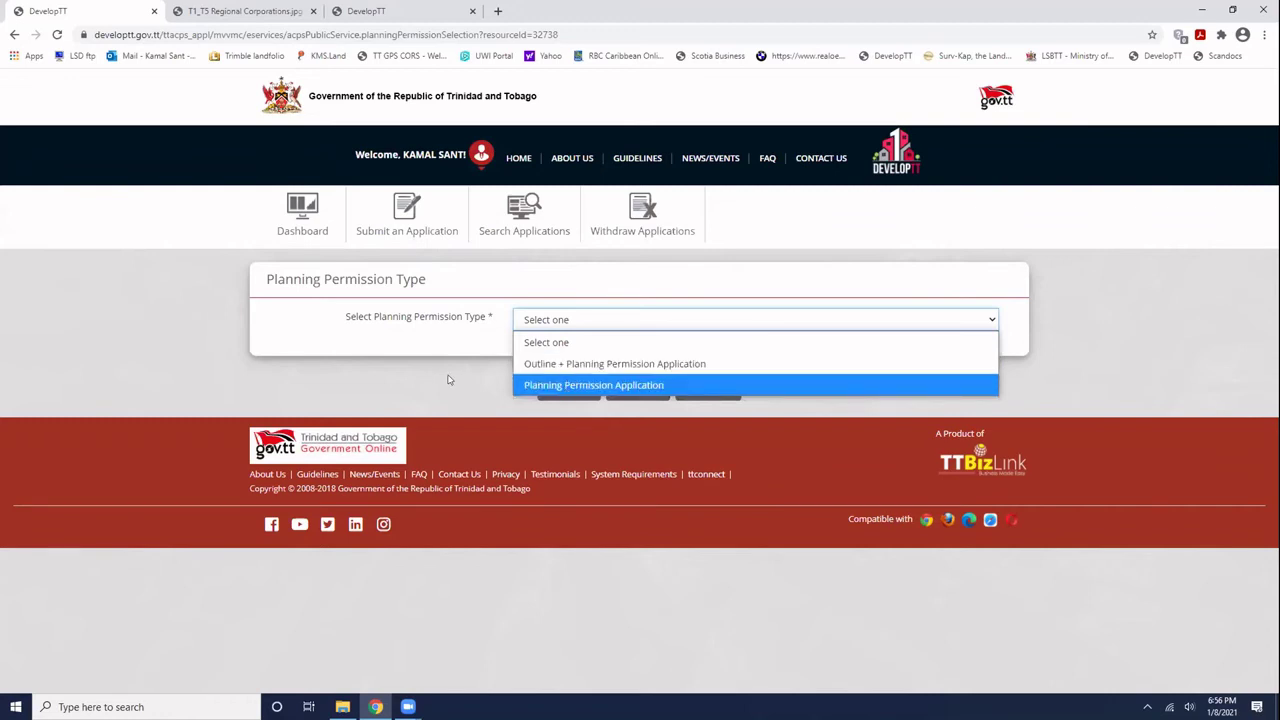
- Submit 'Outline + Planning Permission Application' as the planning permission type
{"action": "left_click", "coordinate": [560, 364]}
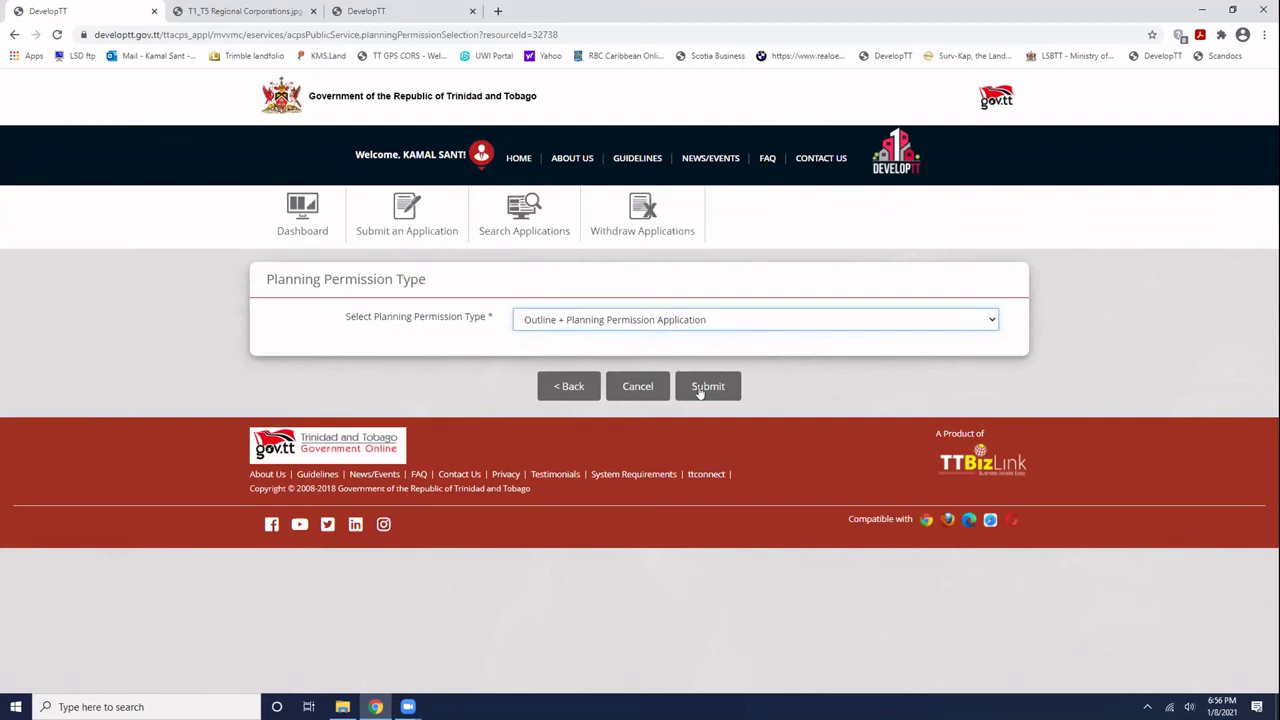
{"action": "left_click", "coordinate": [700, 392]}
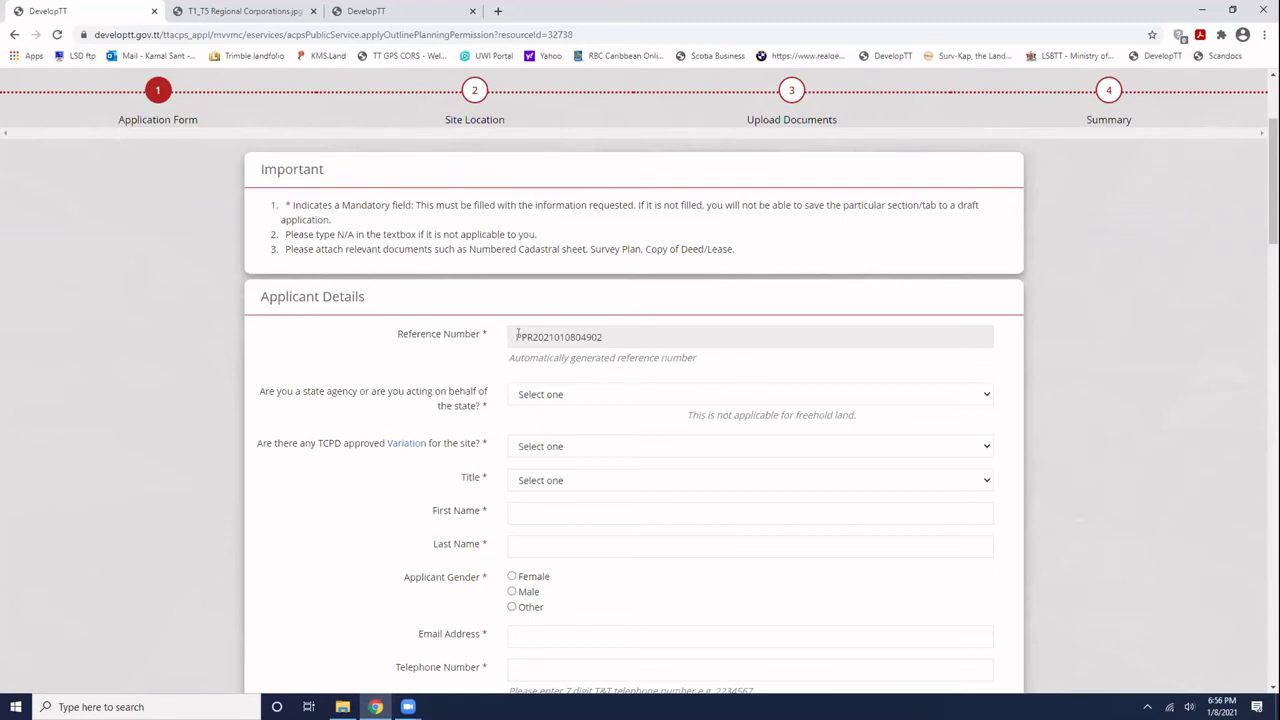
- Select the auto-generated Reference Number on the Applicant Details form to inspect it
{"action": "left_click_drag", "start_coordinate": [517, 336], "coordinate": [606, 337]}
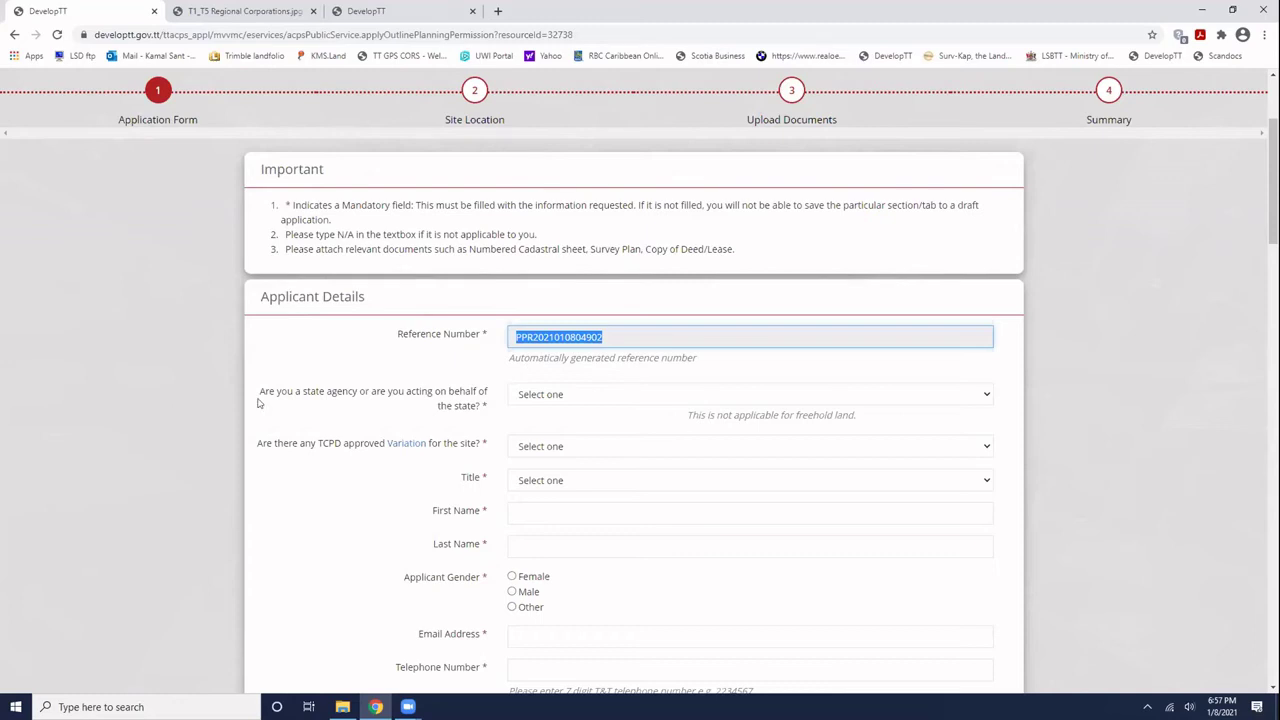
{"action": "left_click", "coordinate": [323, 421]}
{"action": "scroll", "coordinate": [545, 378], "scroll_direction": "down", "scroll_amount": 1}
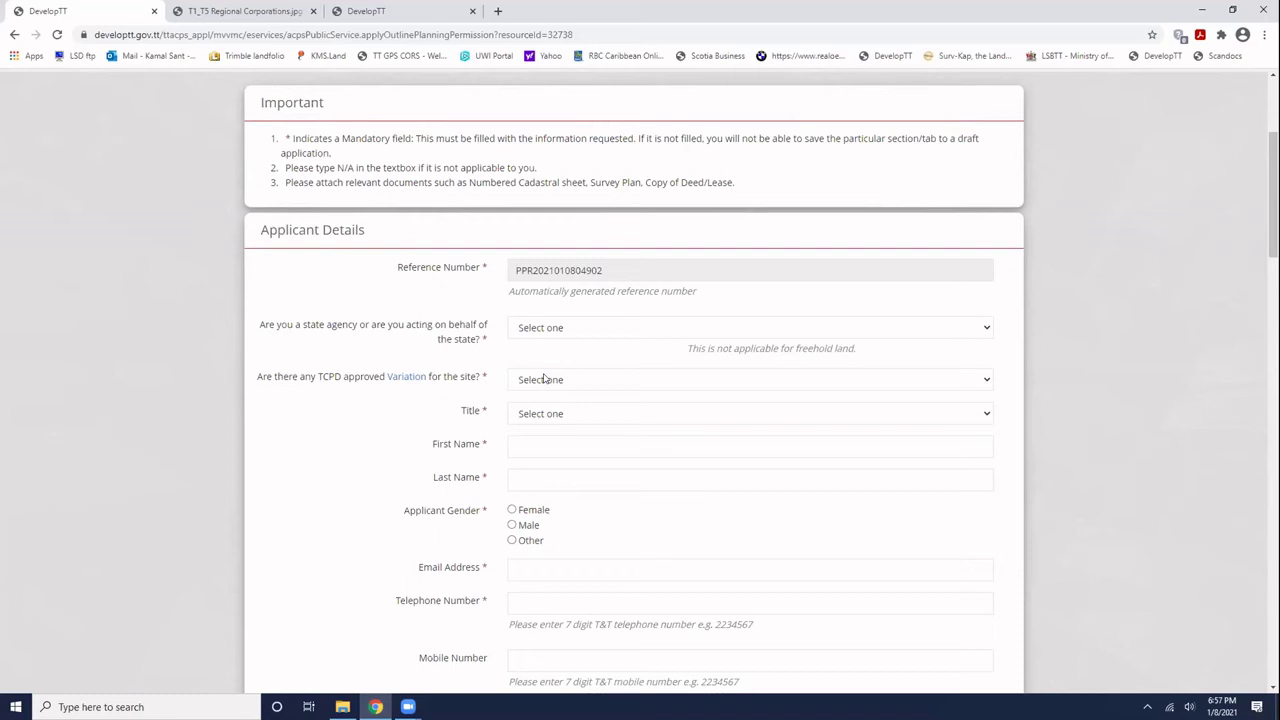
- Answer No to the state agency and approved Variation questions and set the title to Mr
{"action": "left_click", "coordinate": [601, 330]}
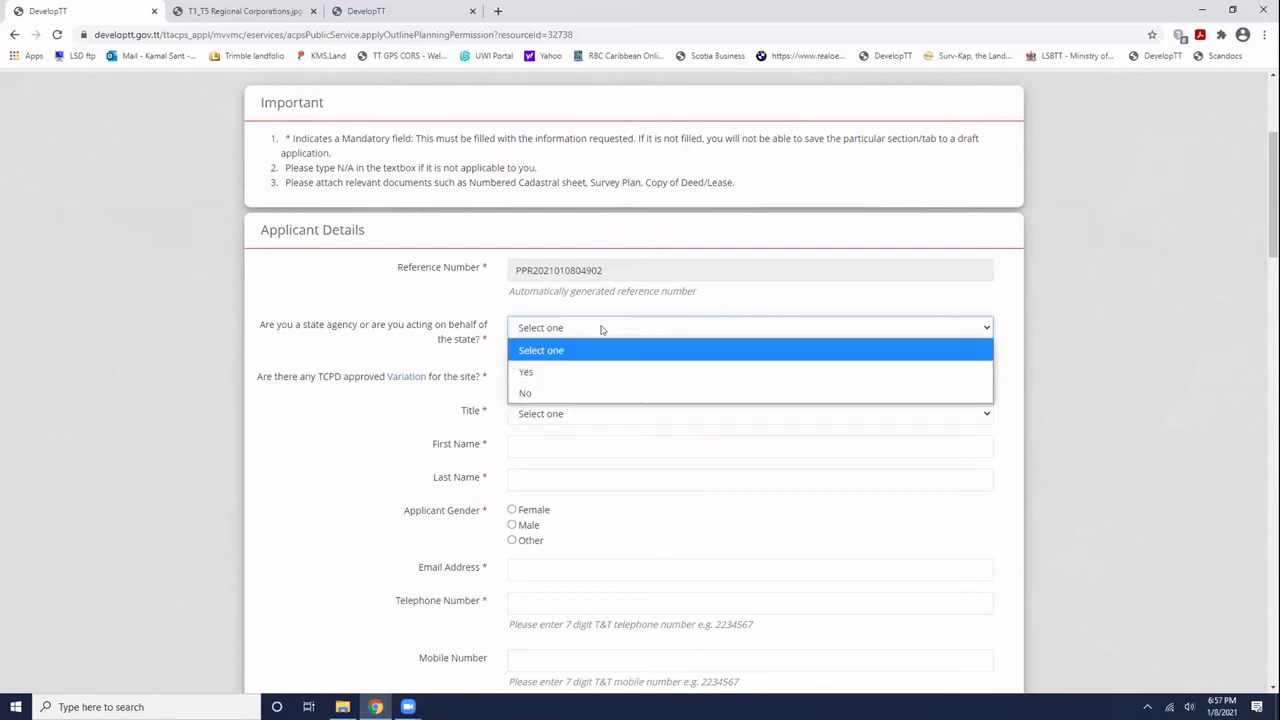
{"action": "left_click", "coordinate": [546, 395]}
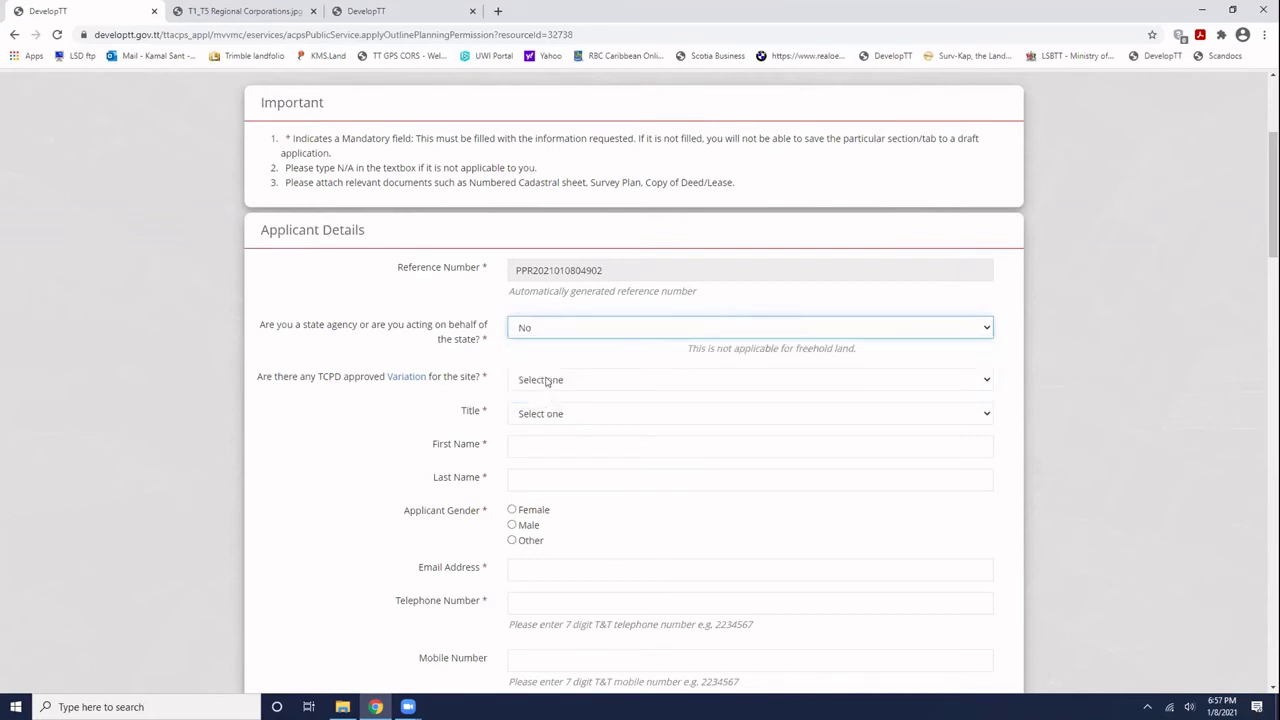
{"action": "left_click", "coordinate": [547, 382]}
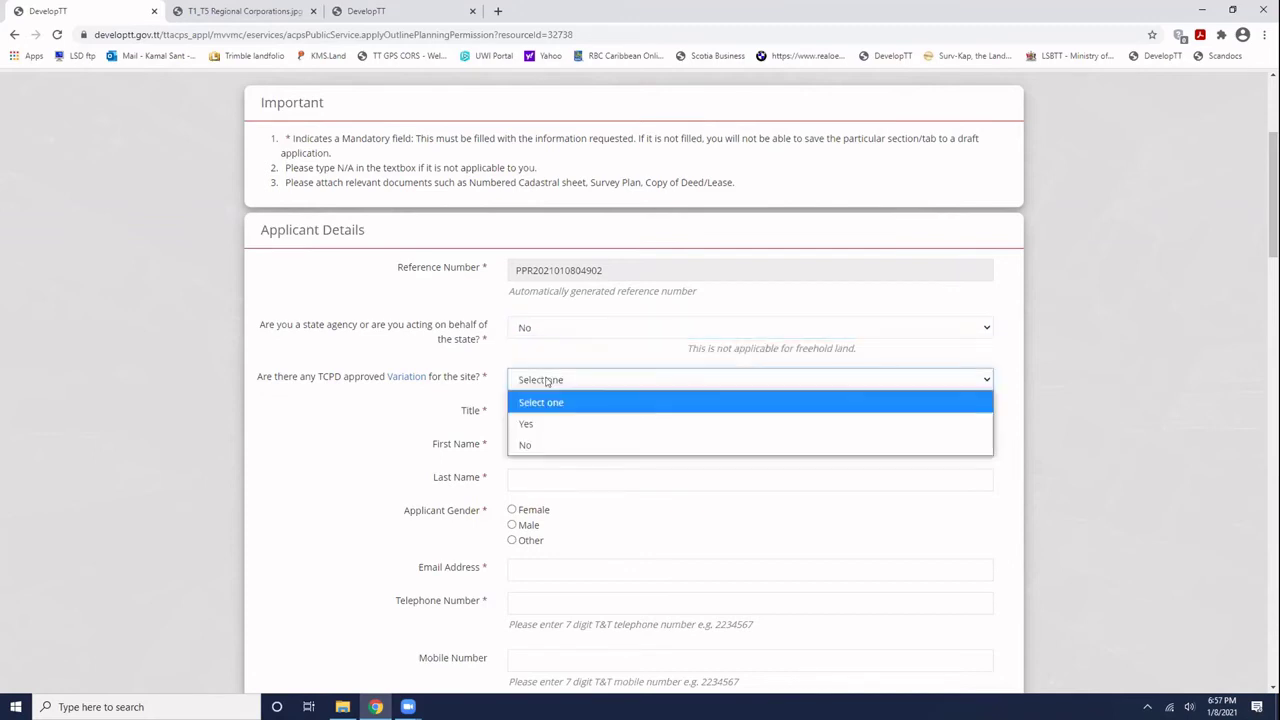
{"action": "left_click", "coordinate": [534, 444]}
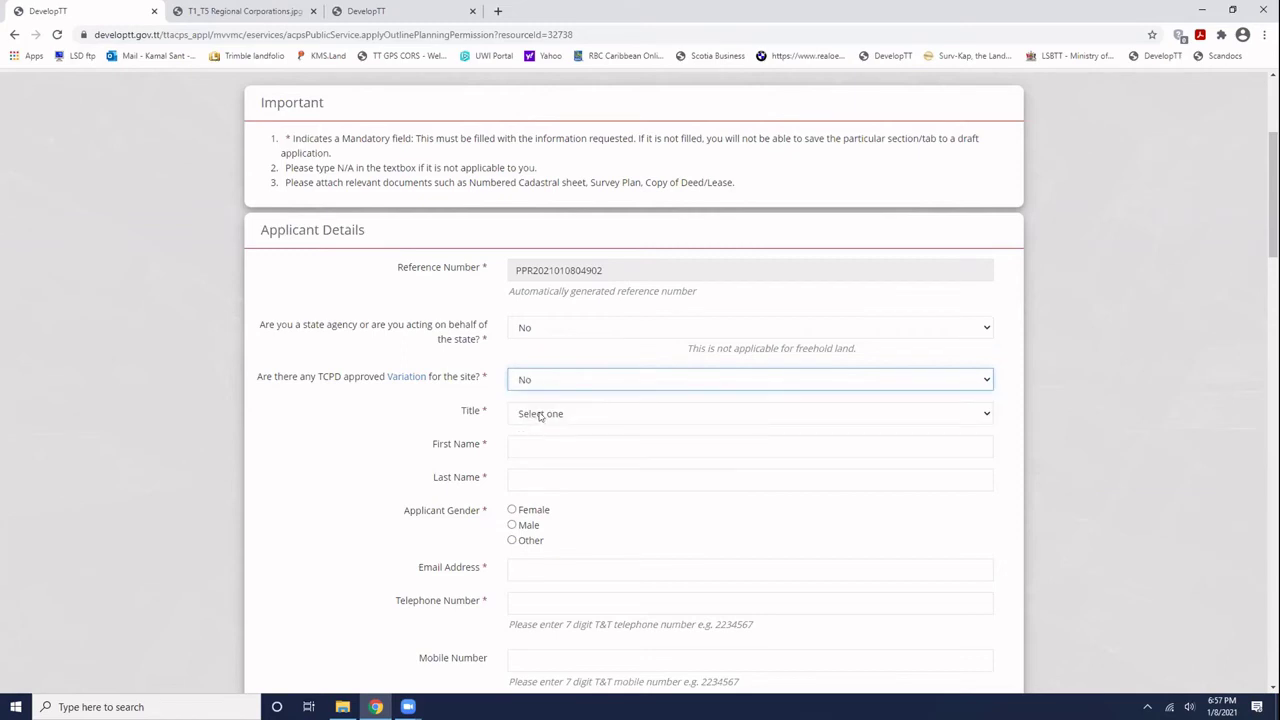
{"action": "left_click", "coordinate": [540, 414]}
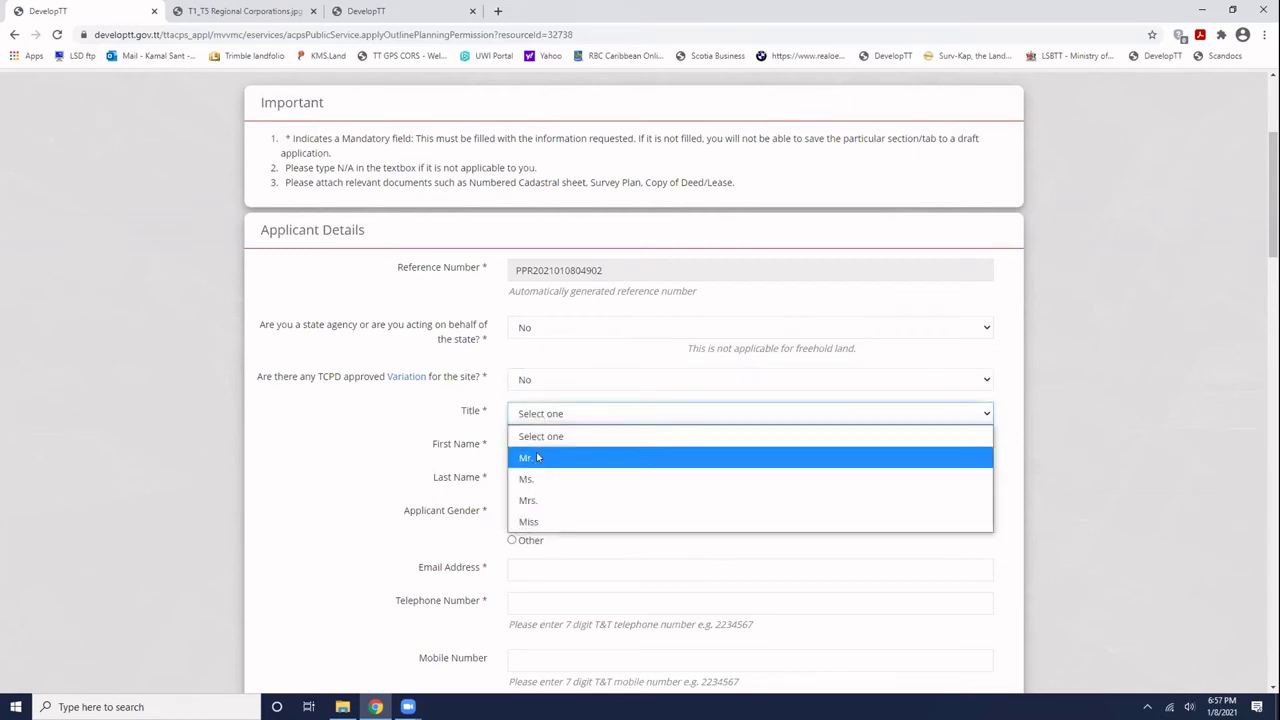
{"action": "left_click", "coordinate": [537, 457]}
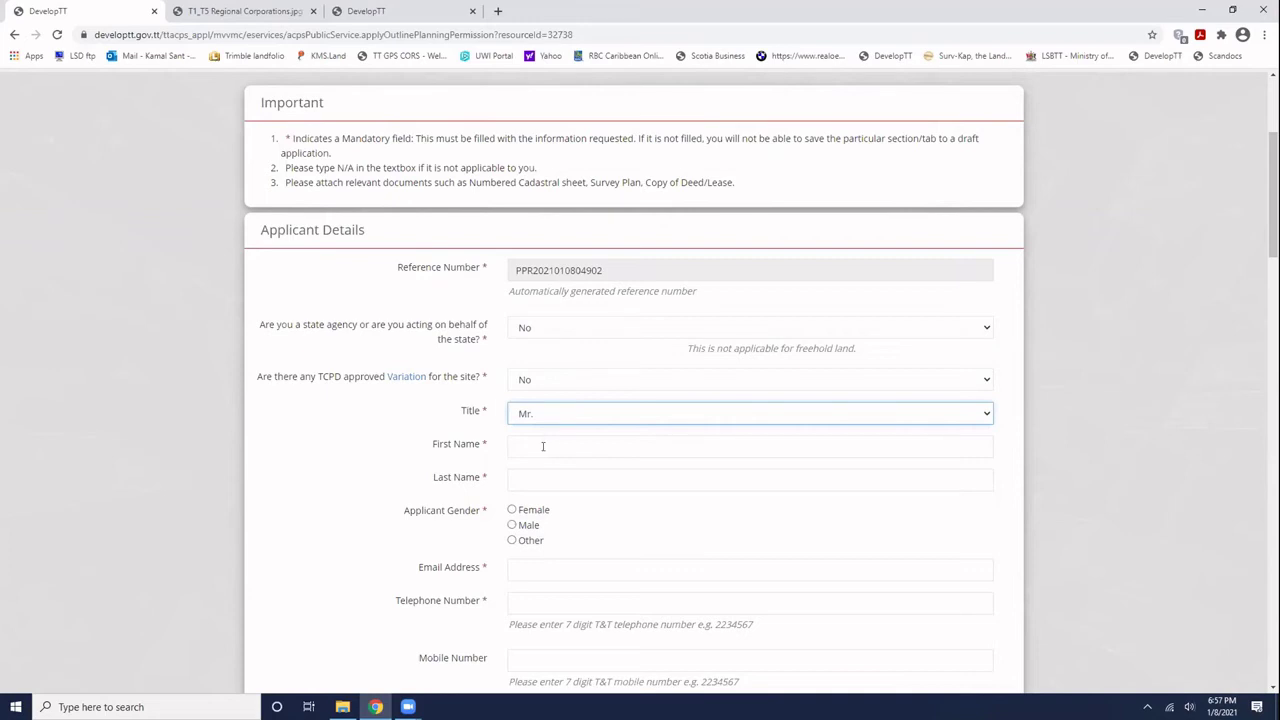
- Look through the applicant role and owner consent choices, leaving both unchanged
{"action": "left_click", "coordinate": [543, 446]}
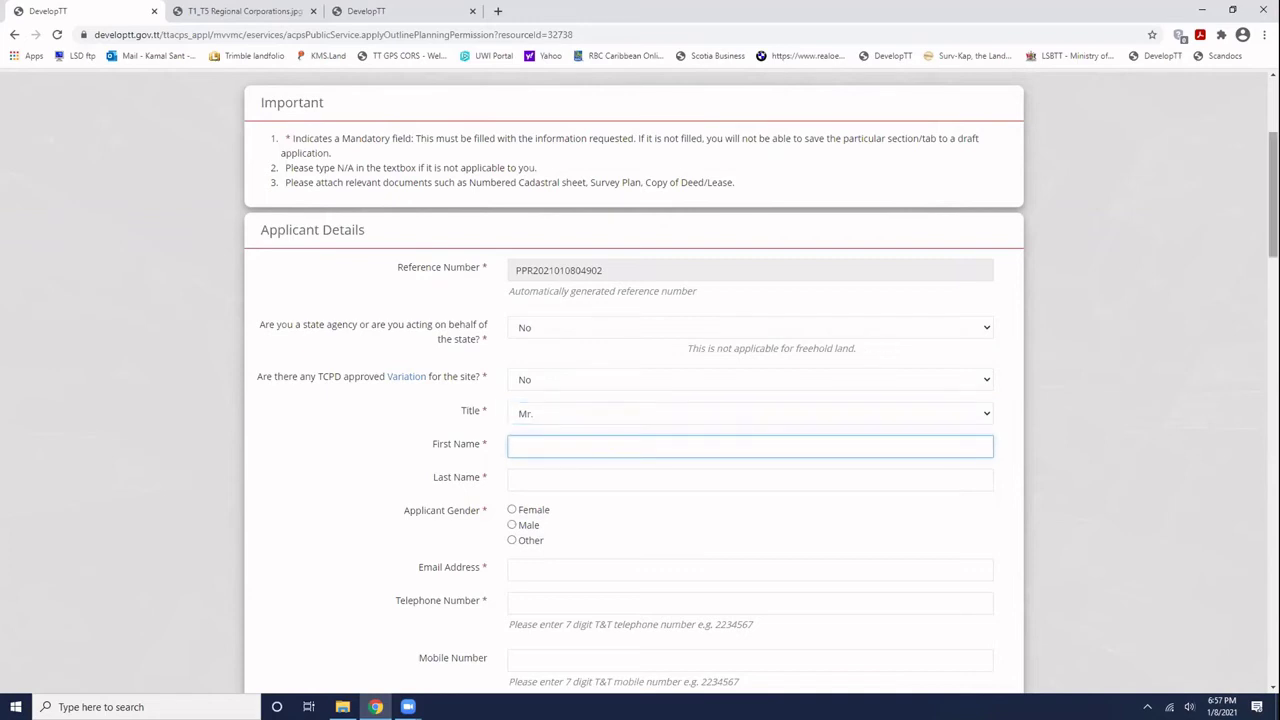
{"action": "scroll", "coordinate": [640, 400], "scroll_direction": "down", "scroll_amount": 2}
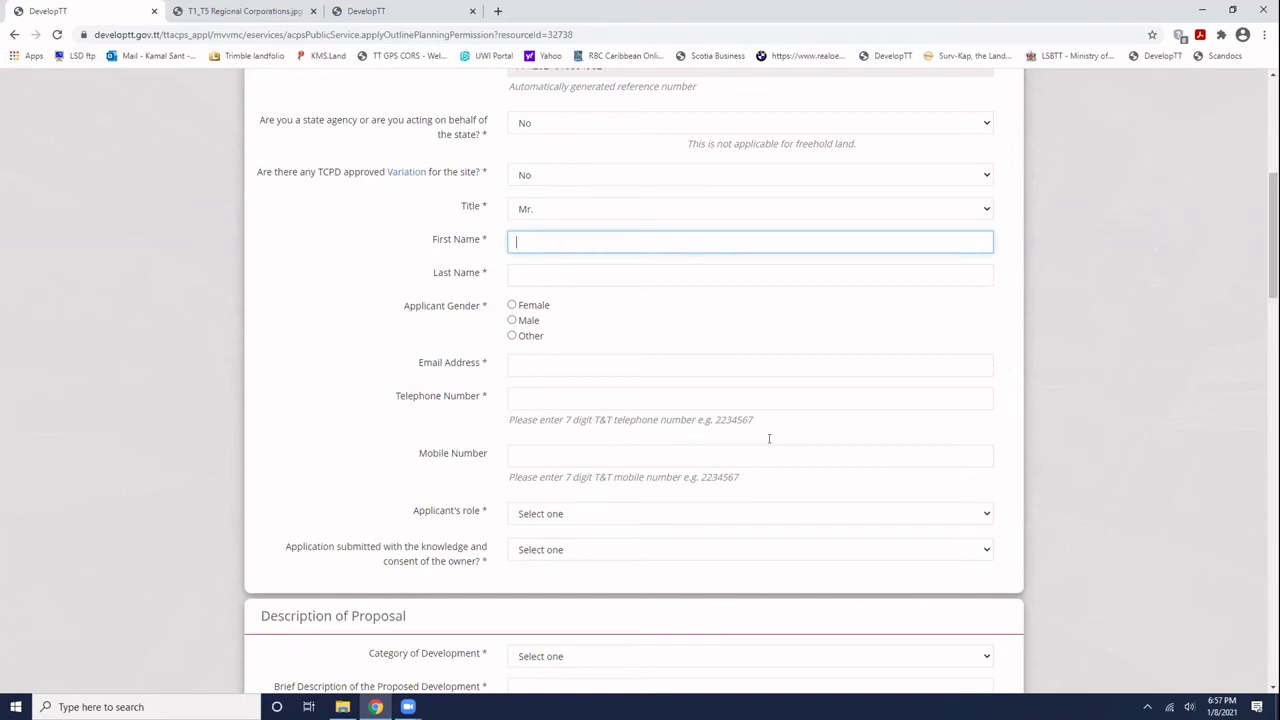
{"action": "scroll", "coordinate": [583, 455], "scroll_direction": "down", "scroll_amount": 1}
{"action": "left_click", "coordinate": [583, 455]}
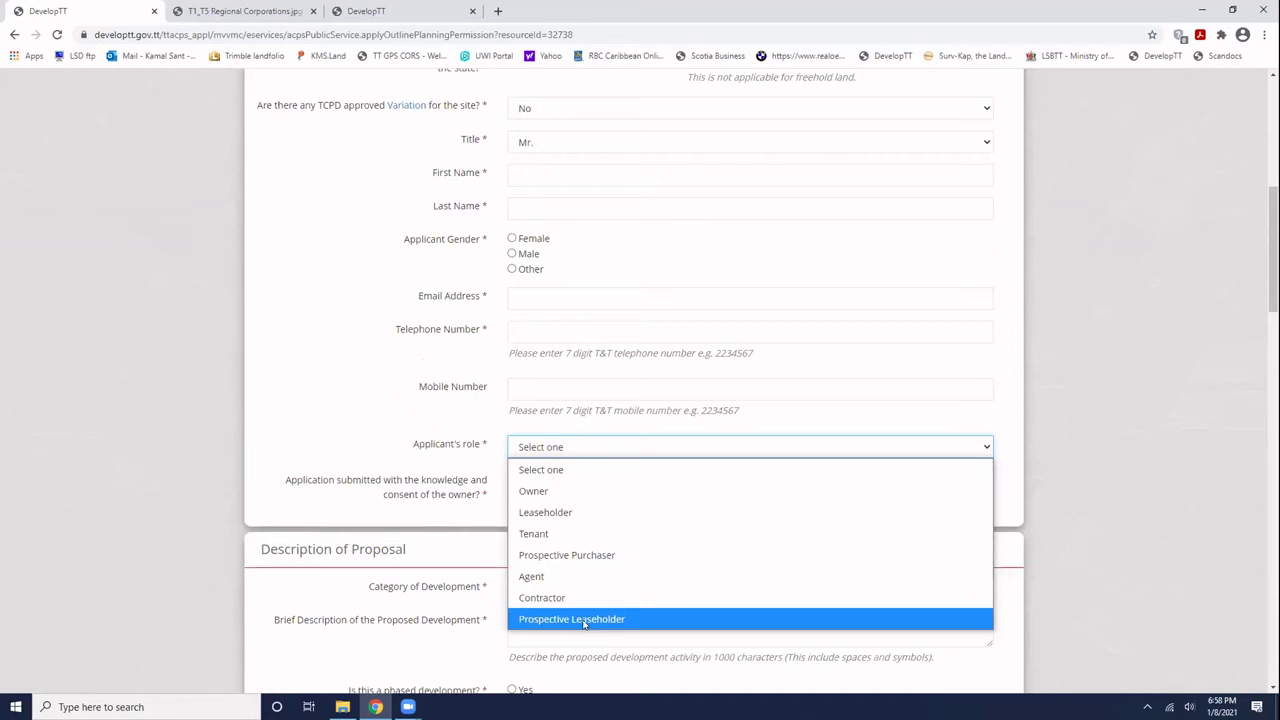
{"action": "left_click", "coordinate": [354, 371]}
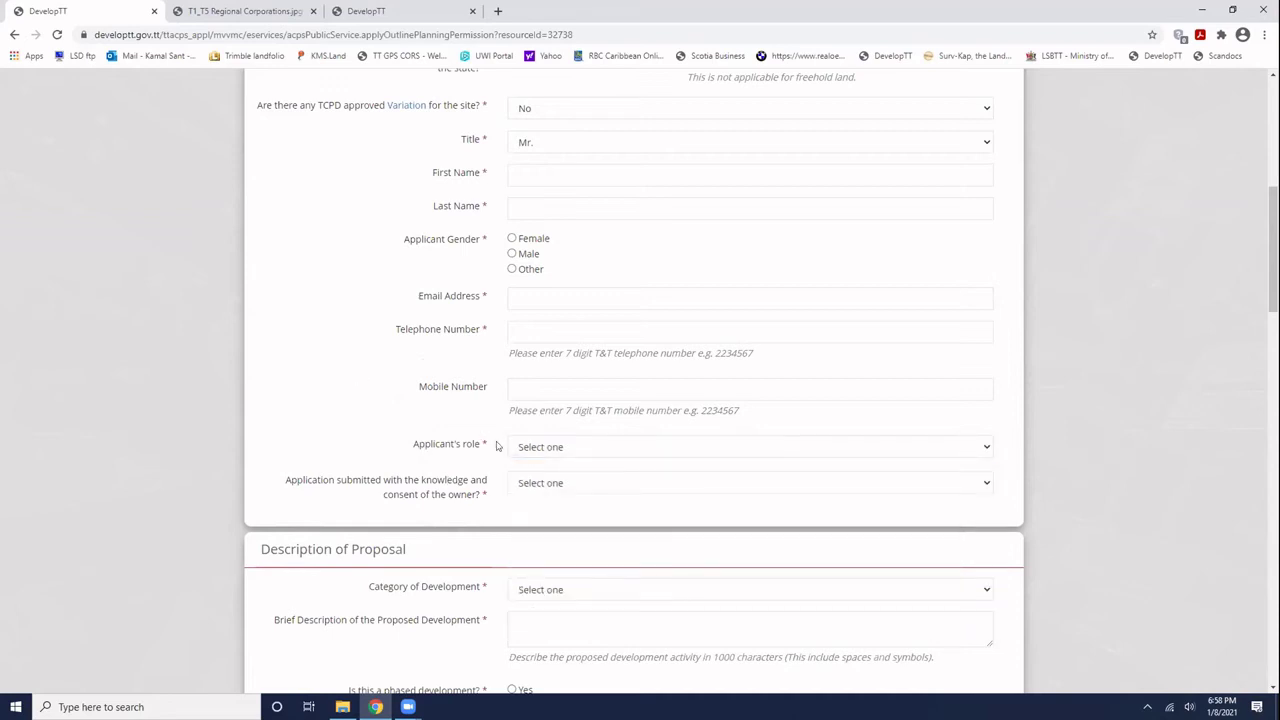
{"action": "left_click", "coordinate": [556, 481]}
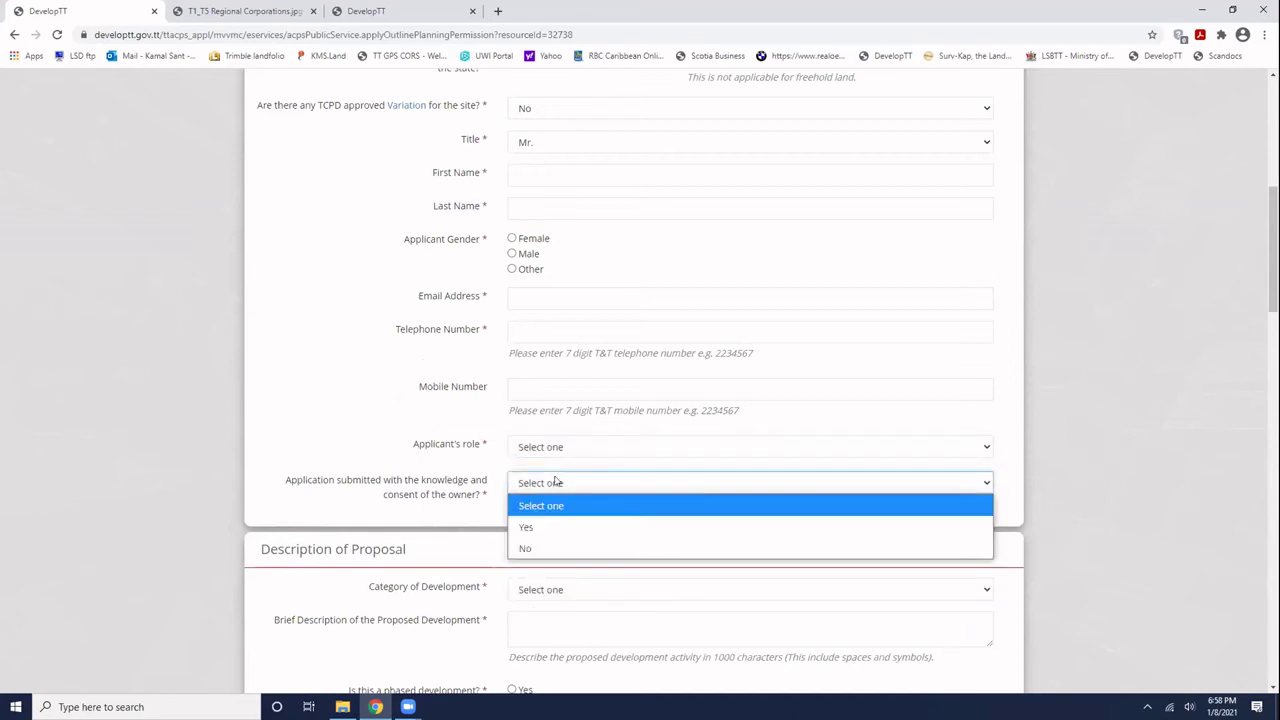
{"action": "left_click", "coordinate": [364, 452]}
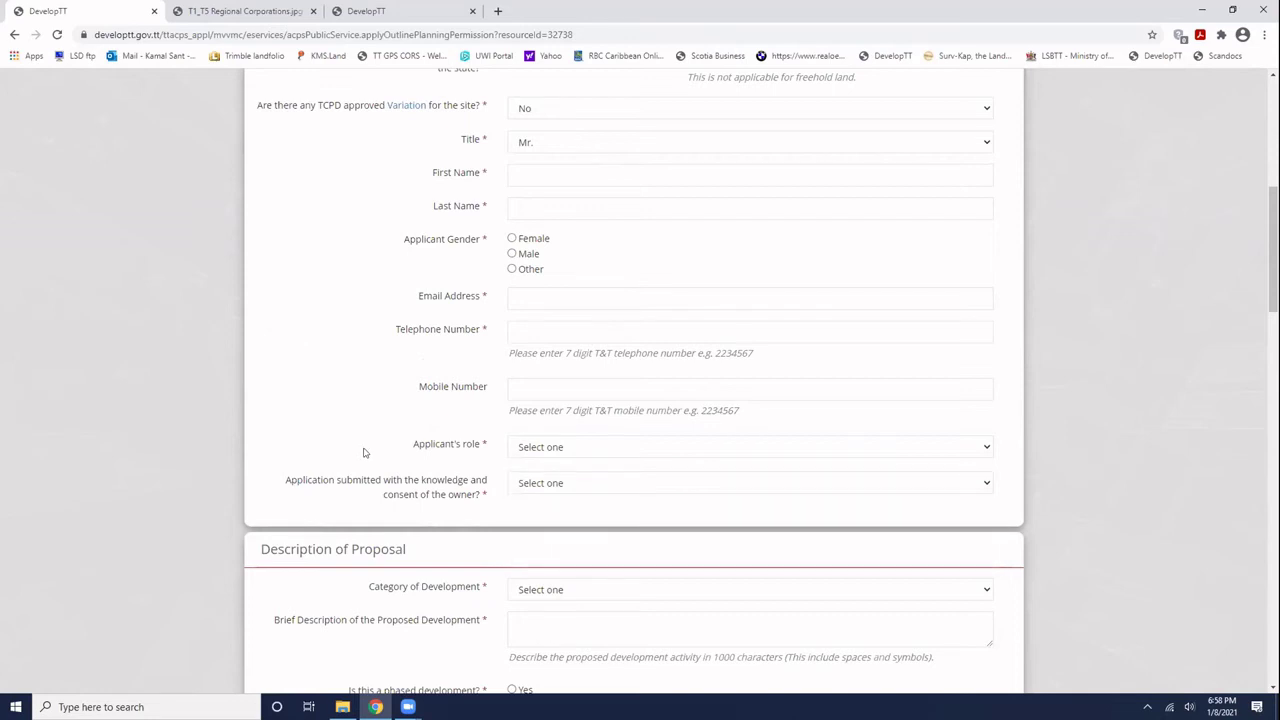
- Set the category to Subdivision and describe it as 'To excise 464.5 sq. m. from a larger parcel comprising 1ha.'
{"action": "scroll", "coordinate": [390, 455], "scroll_direction": "down", "scroll_amount": 3}
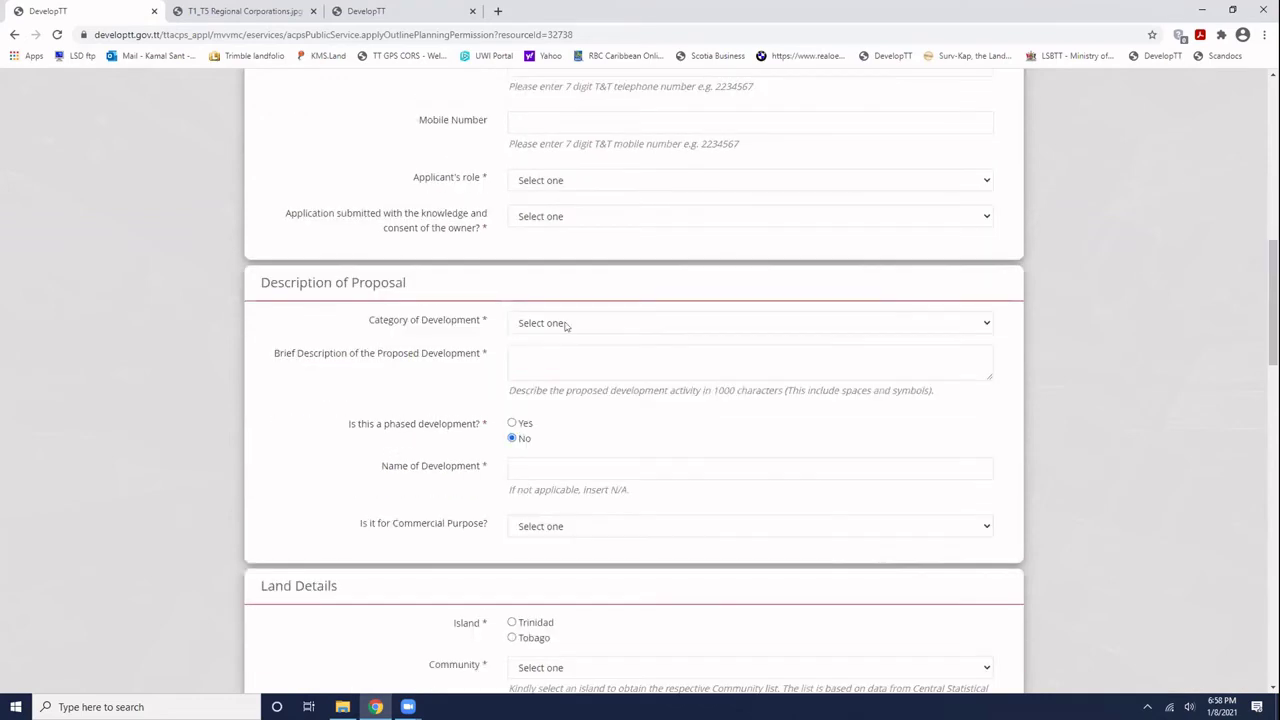
{"action": "left_click", "coordinate": [566, 323]}
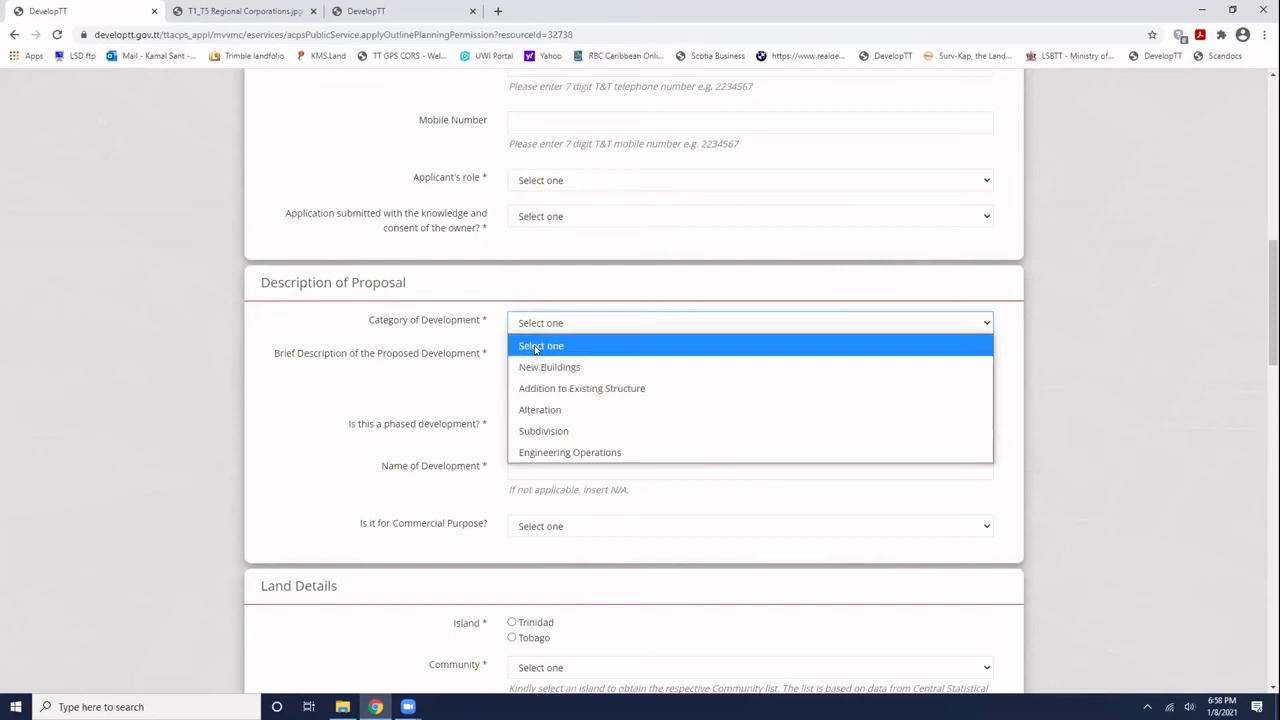
{"action": "key", "text": "Return"}
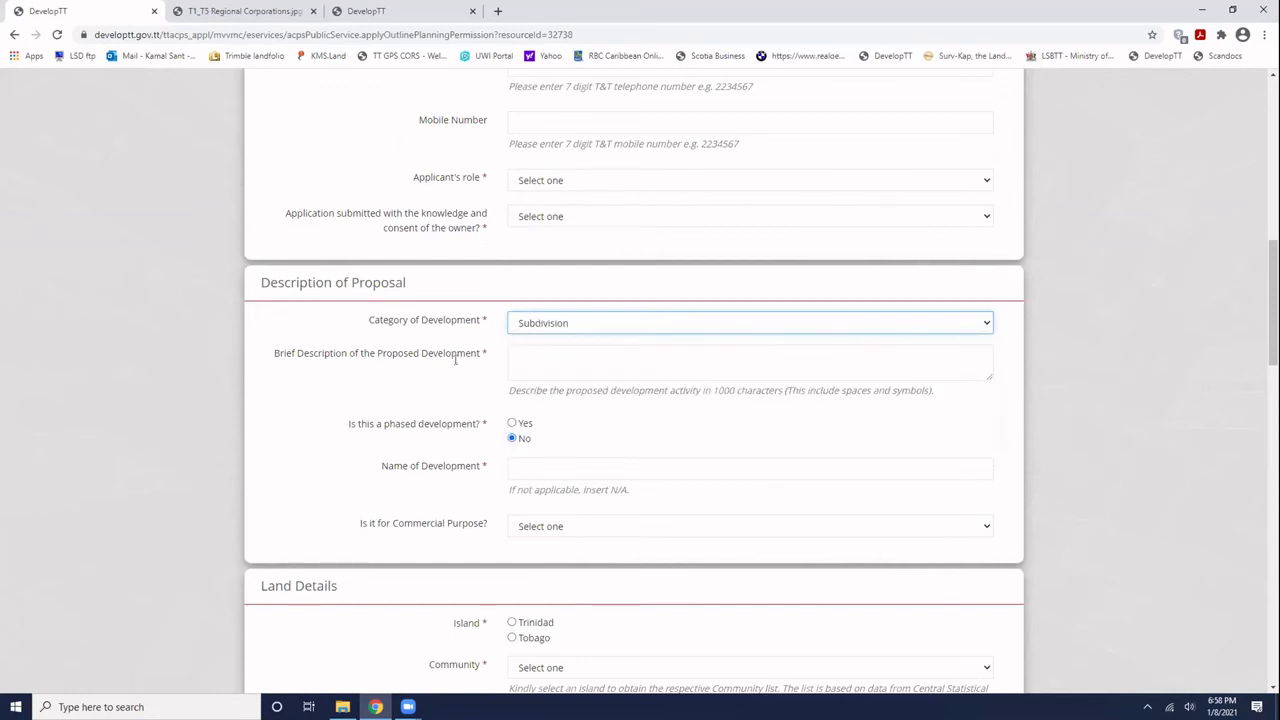
{"action": "left_click", "coordinate": [528, 354]}
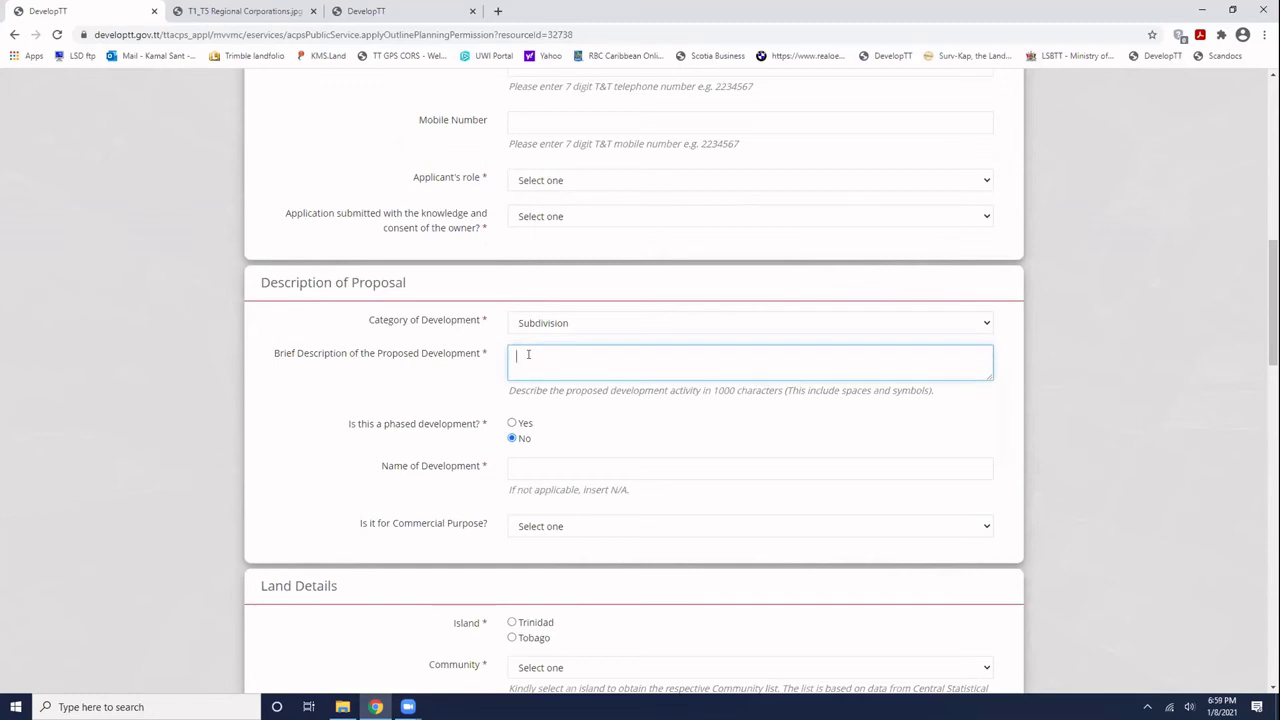
{"action": "type", "text": "To excl"}
{"action": "type", "text": "se 50"}
{"action": "type", "text": "00"}
{"action": "key", "text": "BackSpace"}
{"action": "key", "text": "BackSpace"}
{"action": "key", "text": "BackSpace"}
{"action": "key", "text": "BackSpace"}
{"action": "type", "text": "464.5 sq. m. fro"}
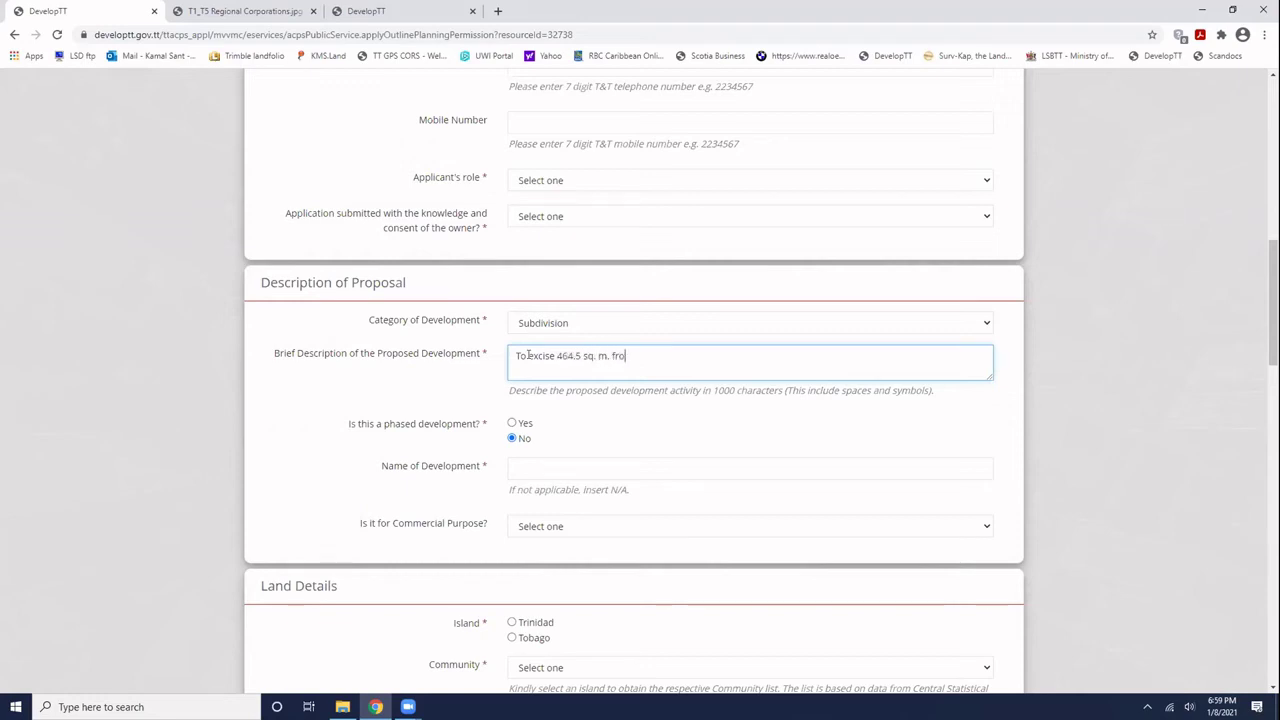
{"action": "type", "text": "m a larger parcel conm"}
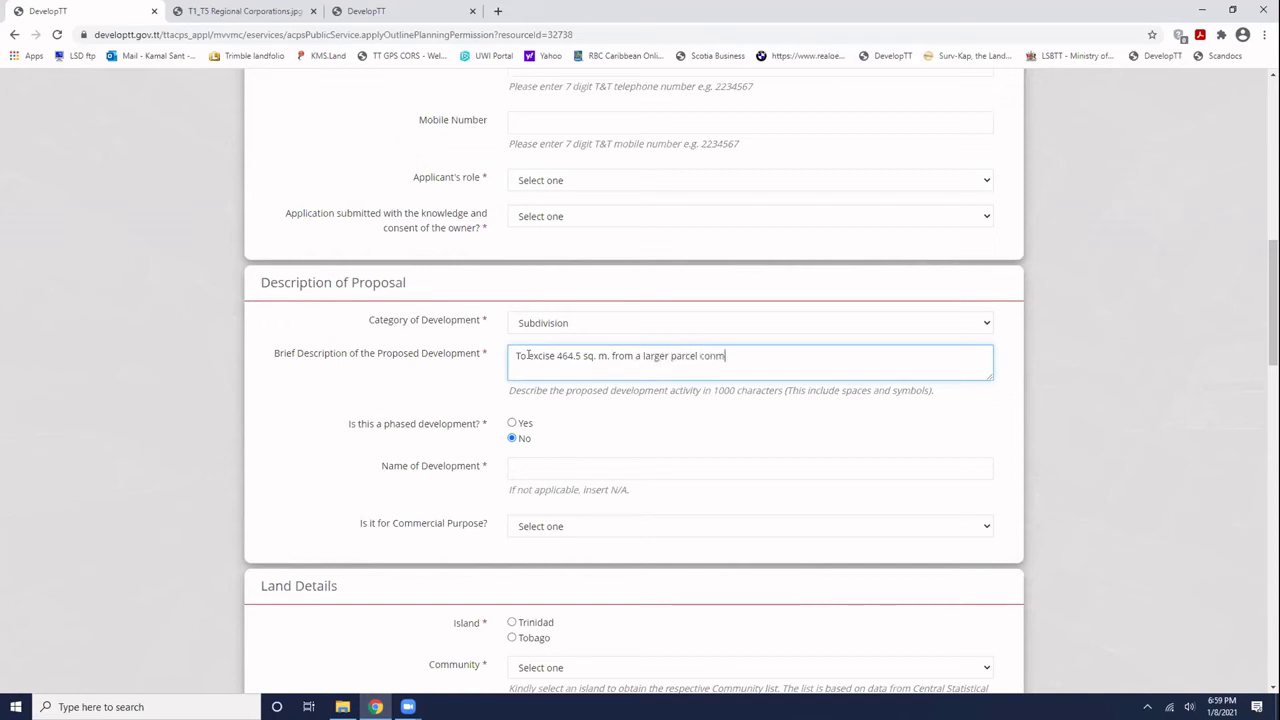
{"action": "key", "text": "BackSpace"}
{"action": "type", "text": "mprising 1ha."}
{"action": "left_click", "coordinate": [414, 414]}
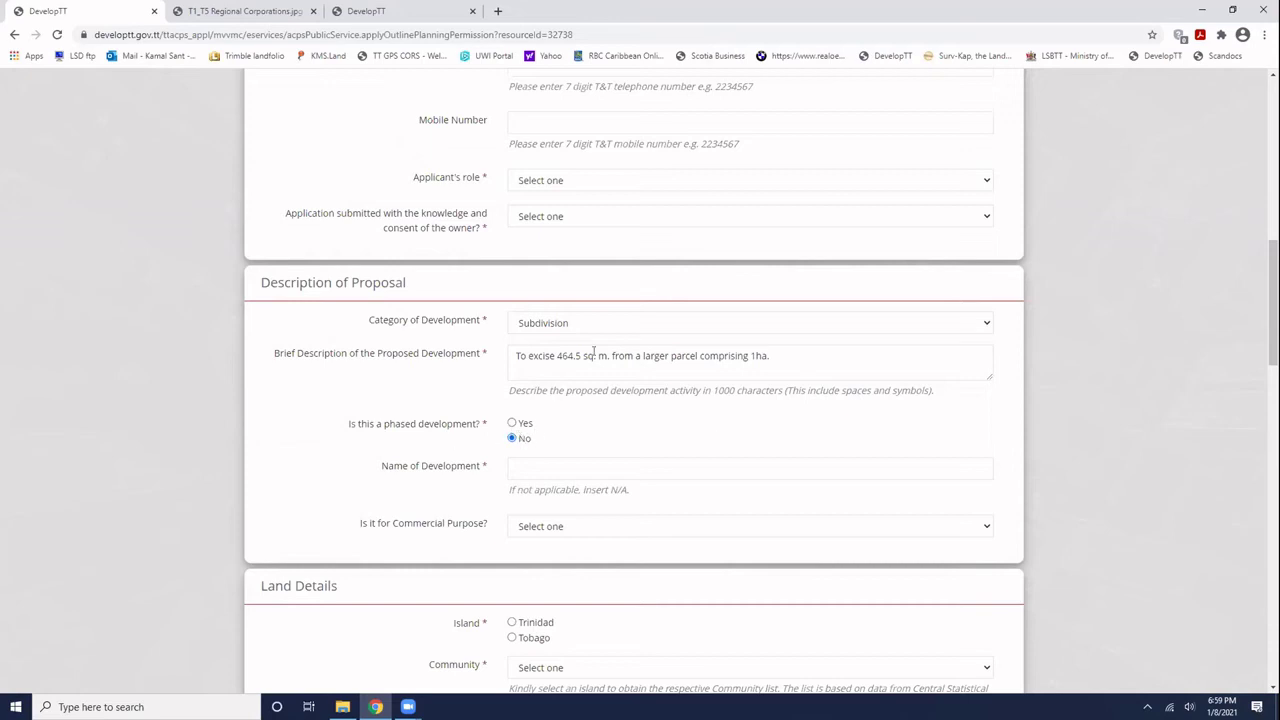
- Mark the development as not for commercial purpose
{"action": "left_click", "coordinate": [537, 465]}
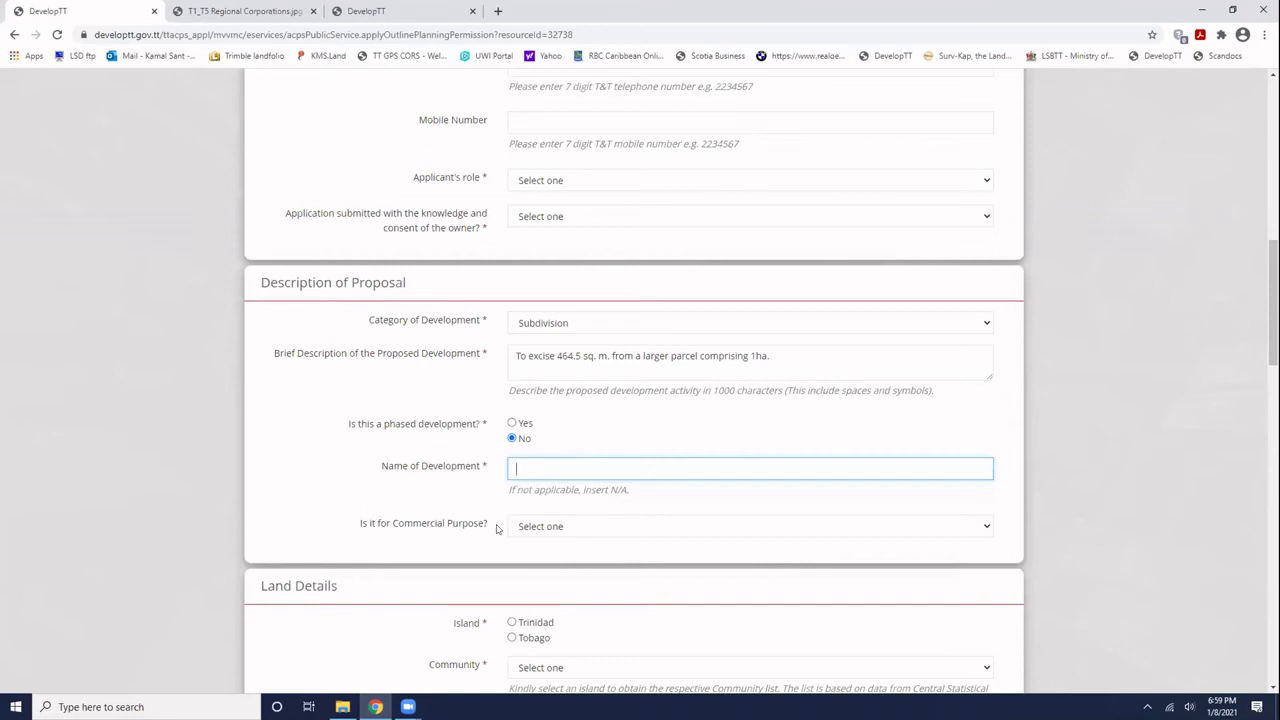
{"action": "left_click", "coordinate": [557, 527]}
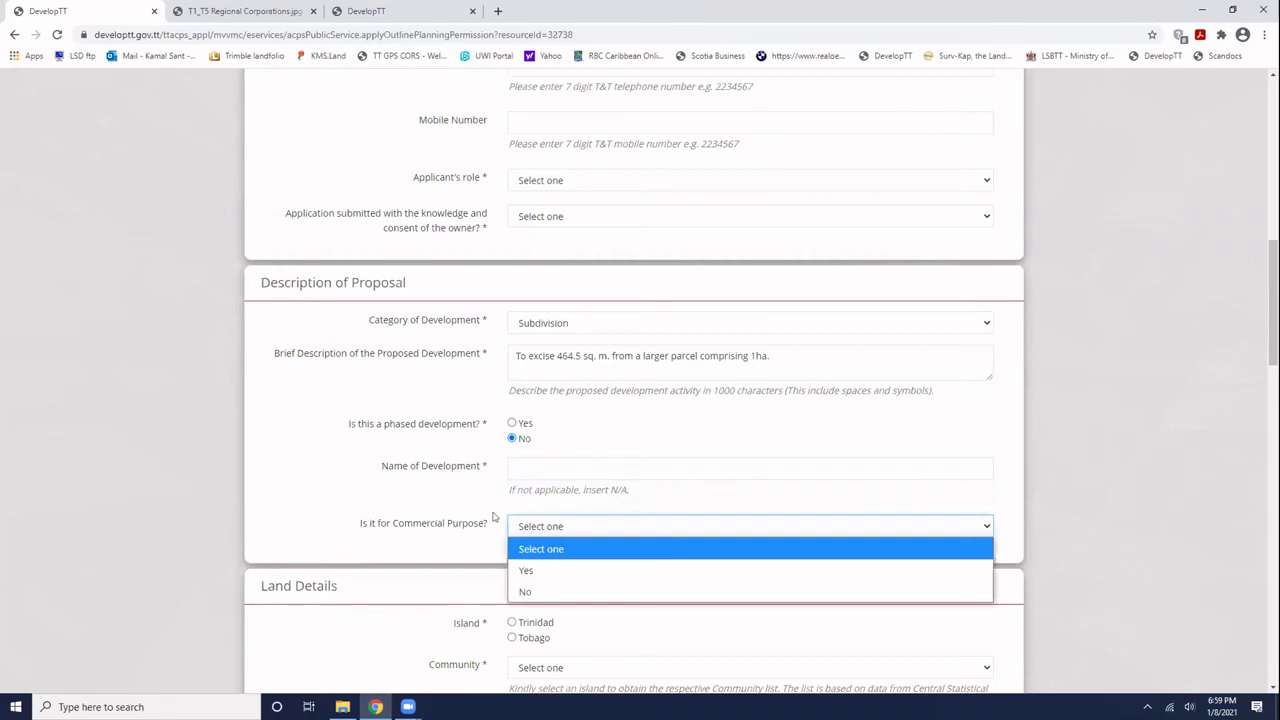
{"action": "left_click", "coordinate": [526, 591]}
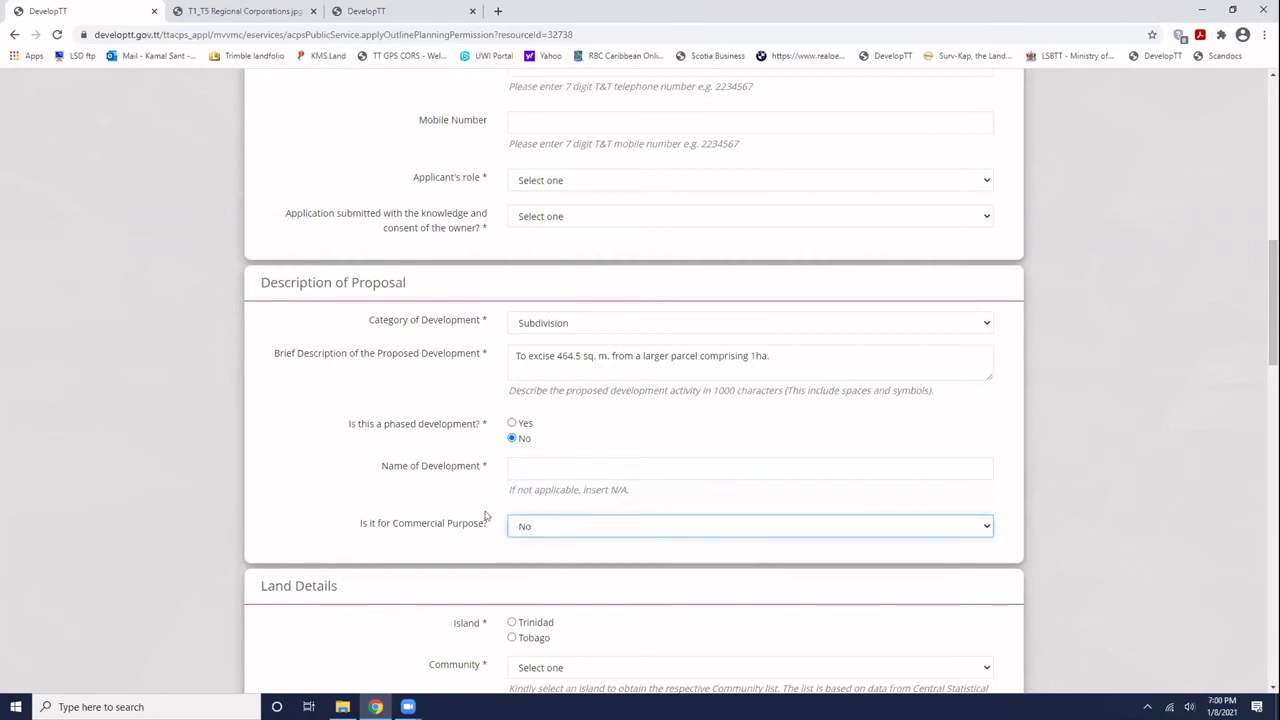
{"action": "scroll", "coordinate": [485, 515], "scroll_direction": "down", "scroll_amount": 2}
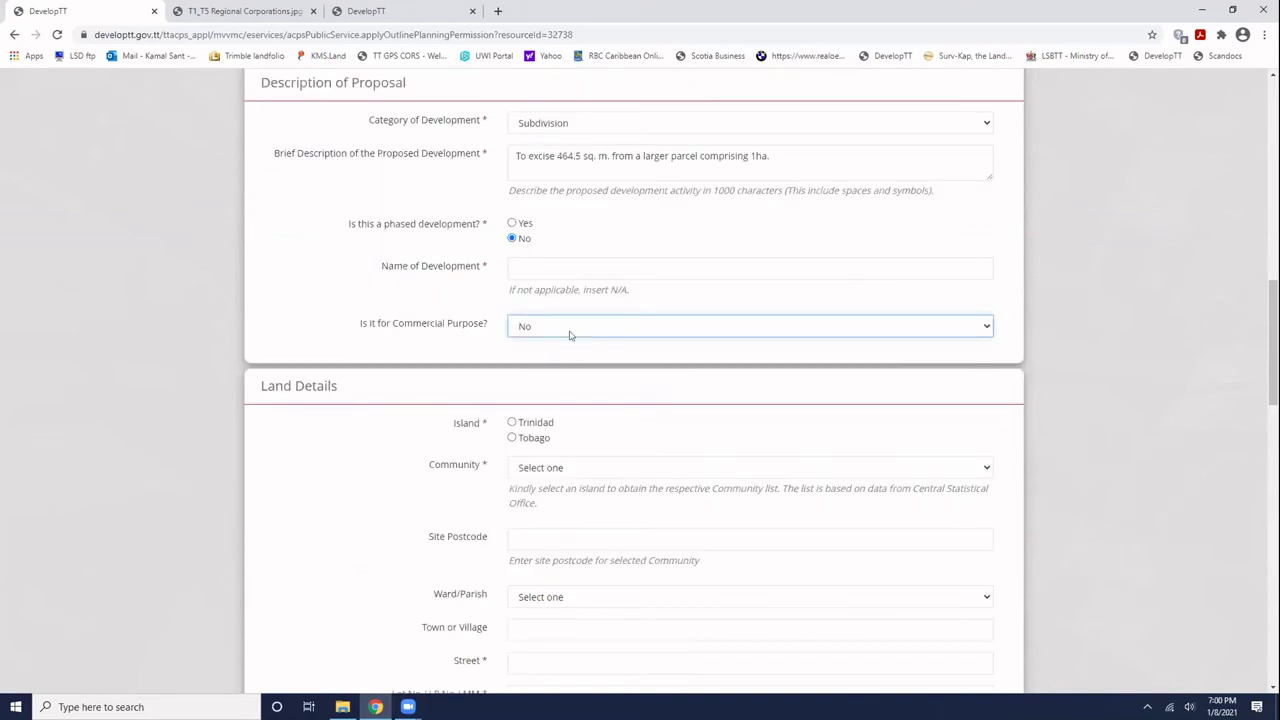
- Try repeatedly to open the Community list, which stays empty before an island is chosen
{"action": "left_click", "coordinate": [434, 378]}
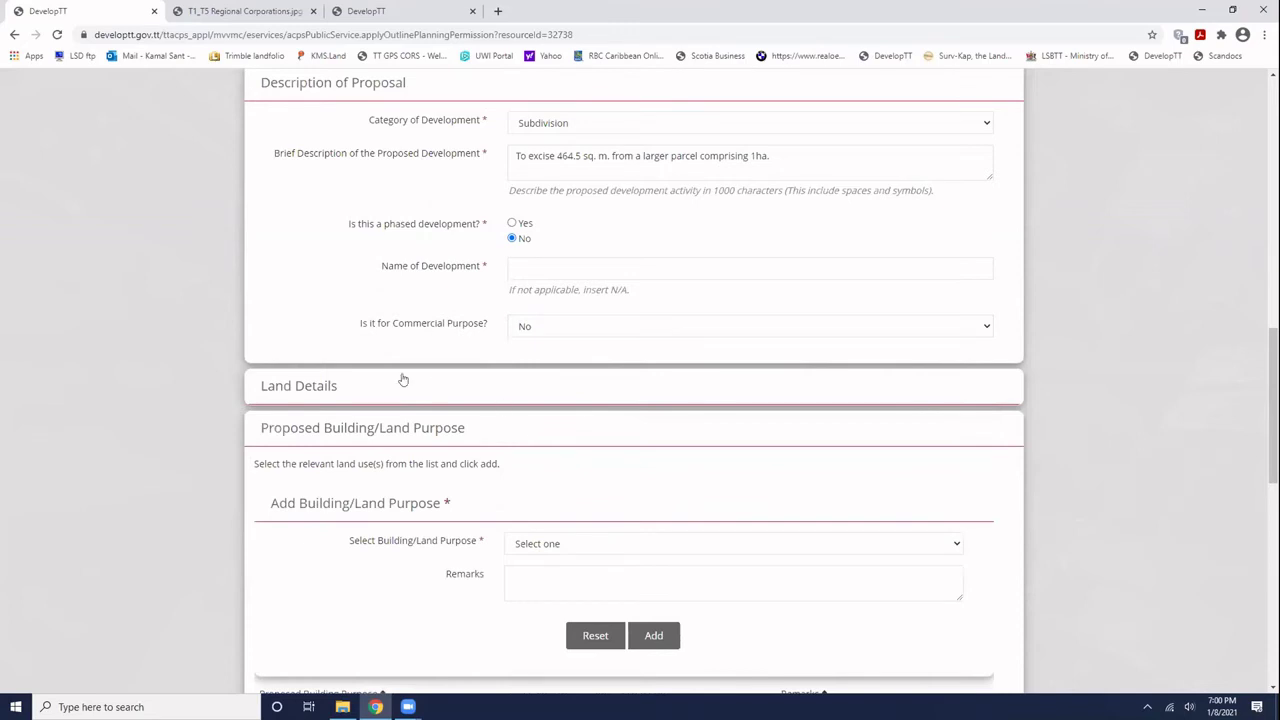
{"action": "left_click", "coordinate": [318, 386]}
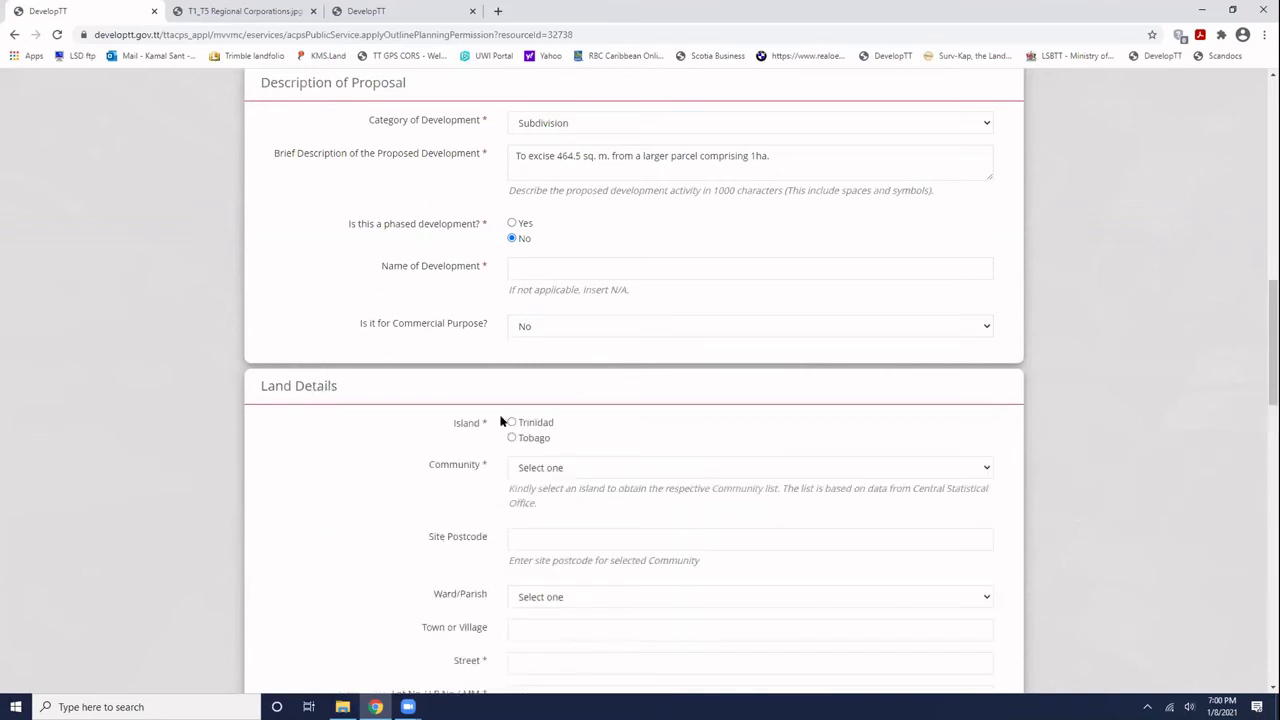
{"action": "scroll", "coordinate": [500, 421], "scroll_direction": "down", "scroll_amount": 2}
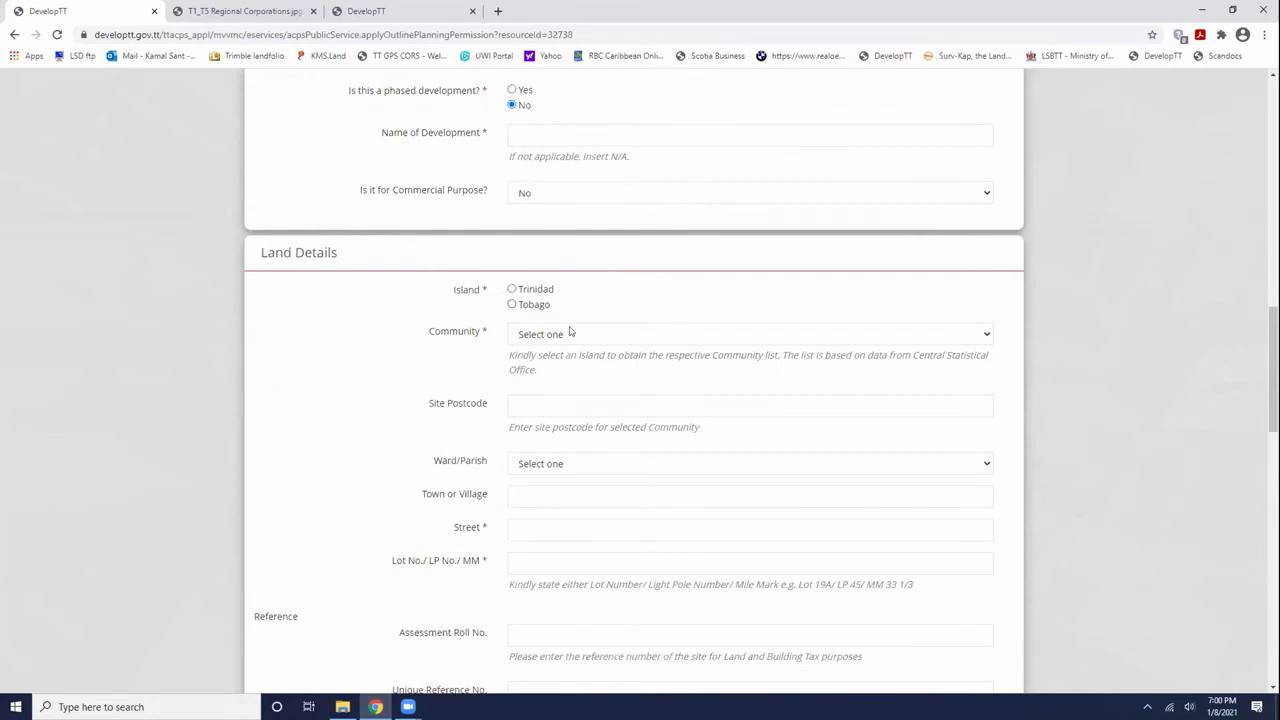
{"action": "left_click", "coordinate": [986, 336]}
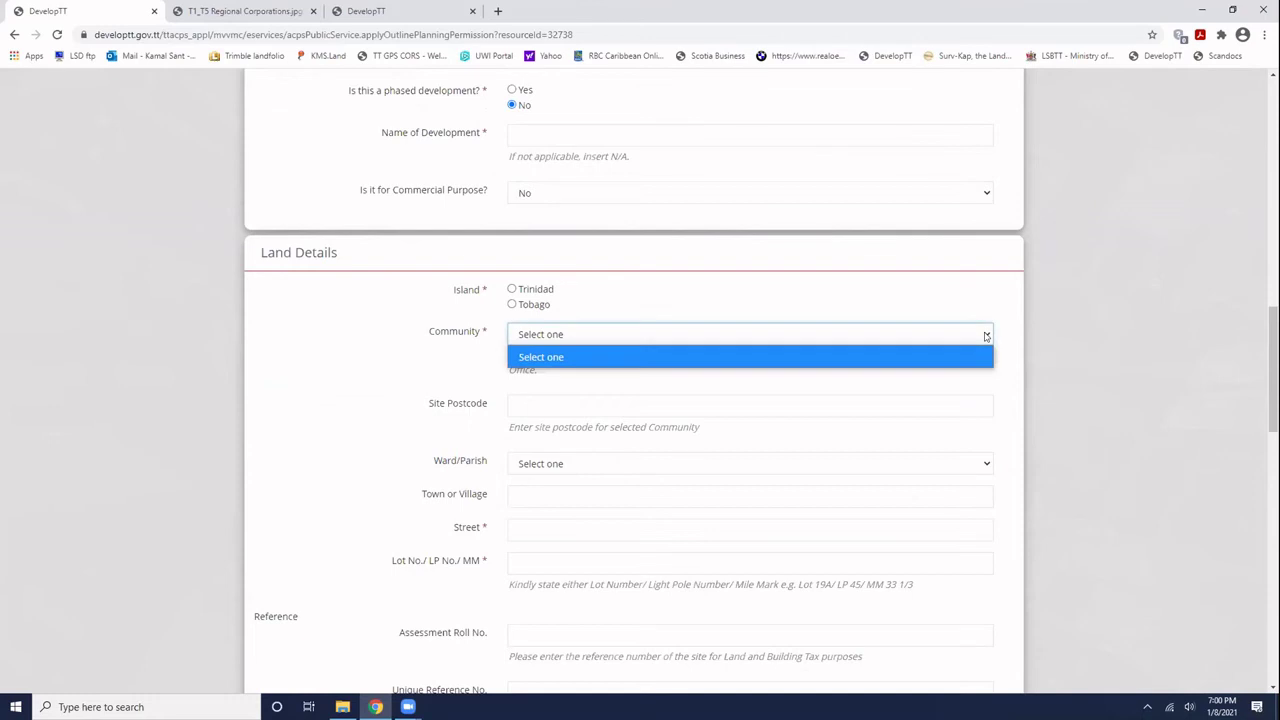
{"action": "left_click", "coordinate": [531, 359]}
{"action": "left_click", "coordinate": [555, 336]}
{"action": "left_click", "coordinate": [552, 336]}
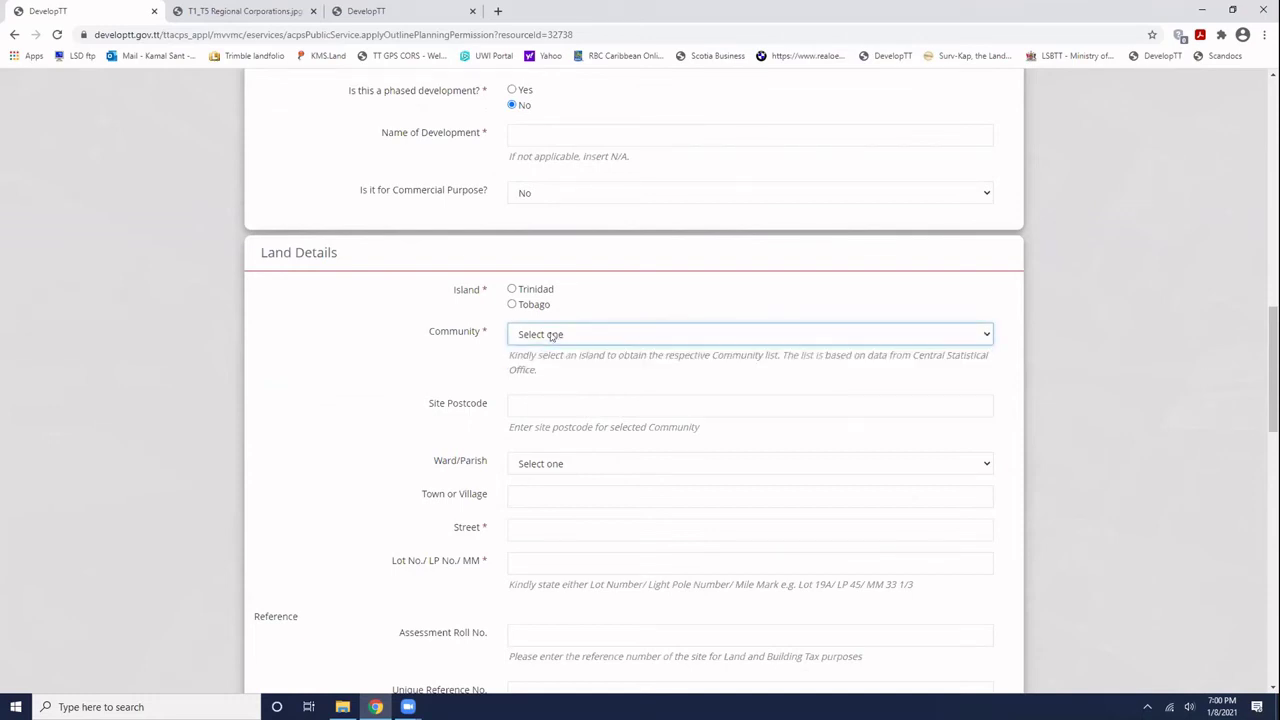
{"action": "left_click", "coordinate": [573, 337]}
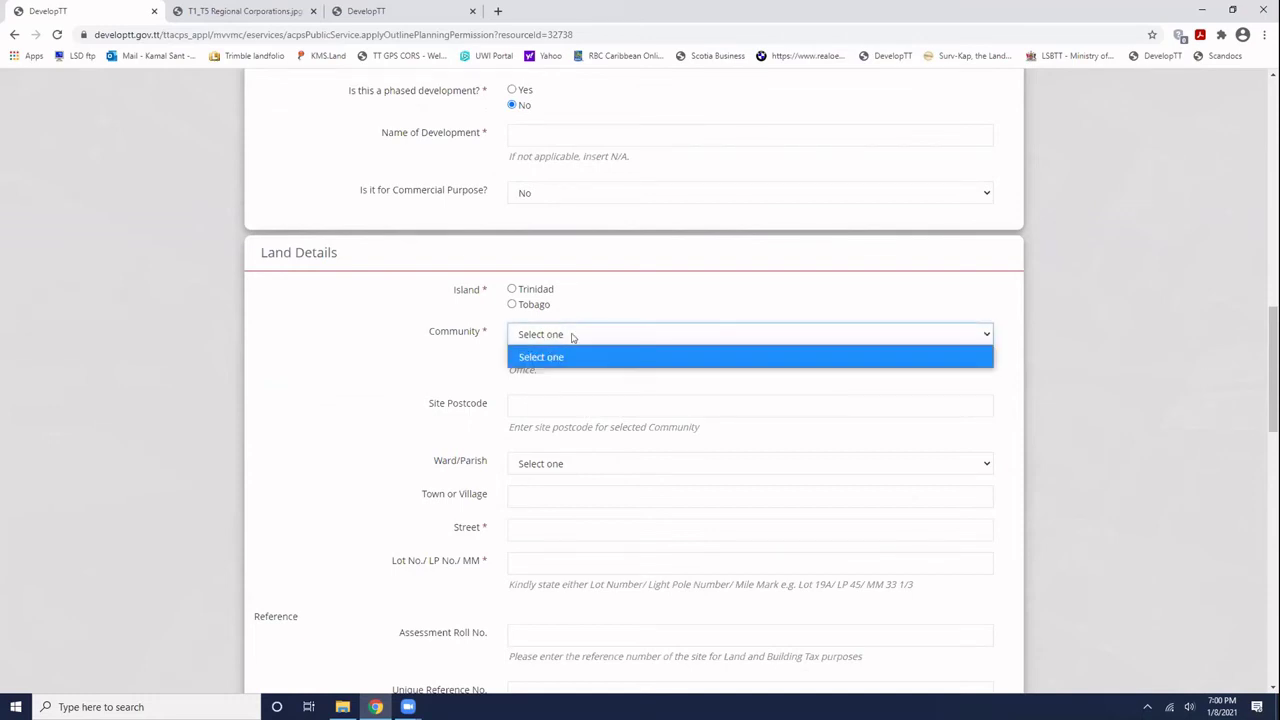
{"action": "left_click", "coordinate": [573, 337]}
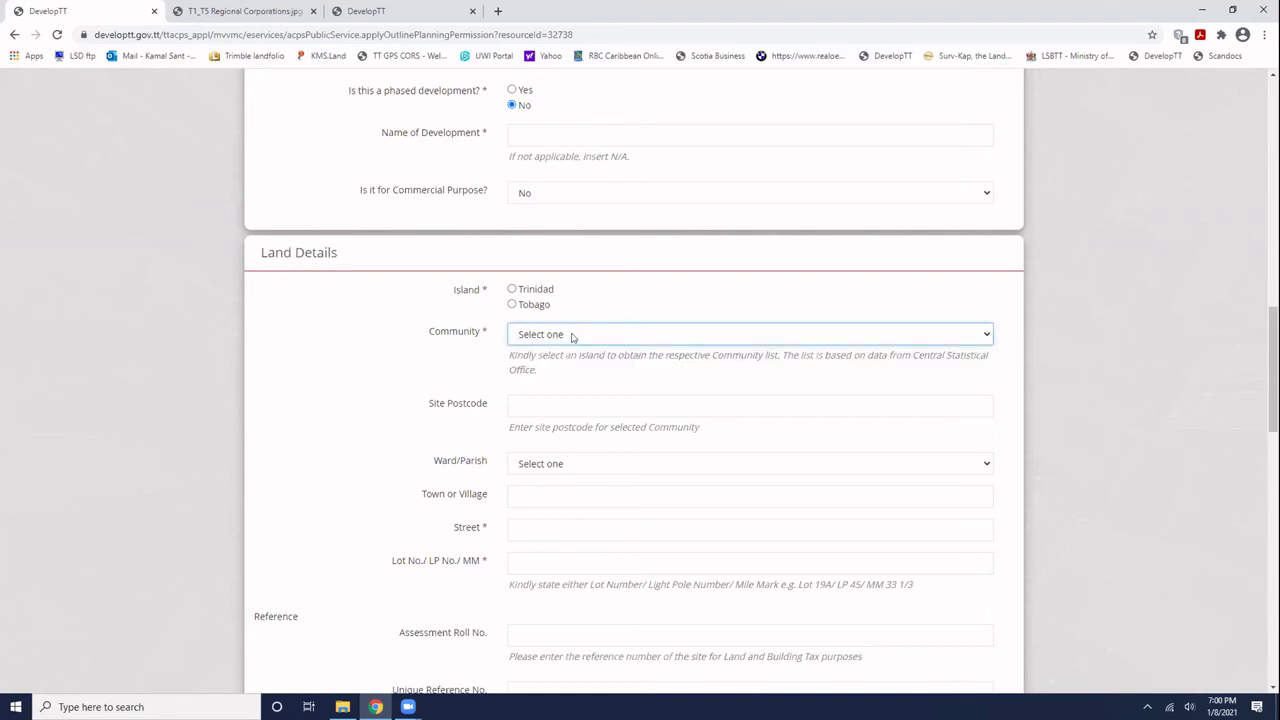
{"action": "left_click", "coordinate": [572, 337]}
{"action": "left_click", "coordinate": [572, 337]}
{"action": "left_click", "coordinate": [986, 333]}
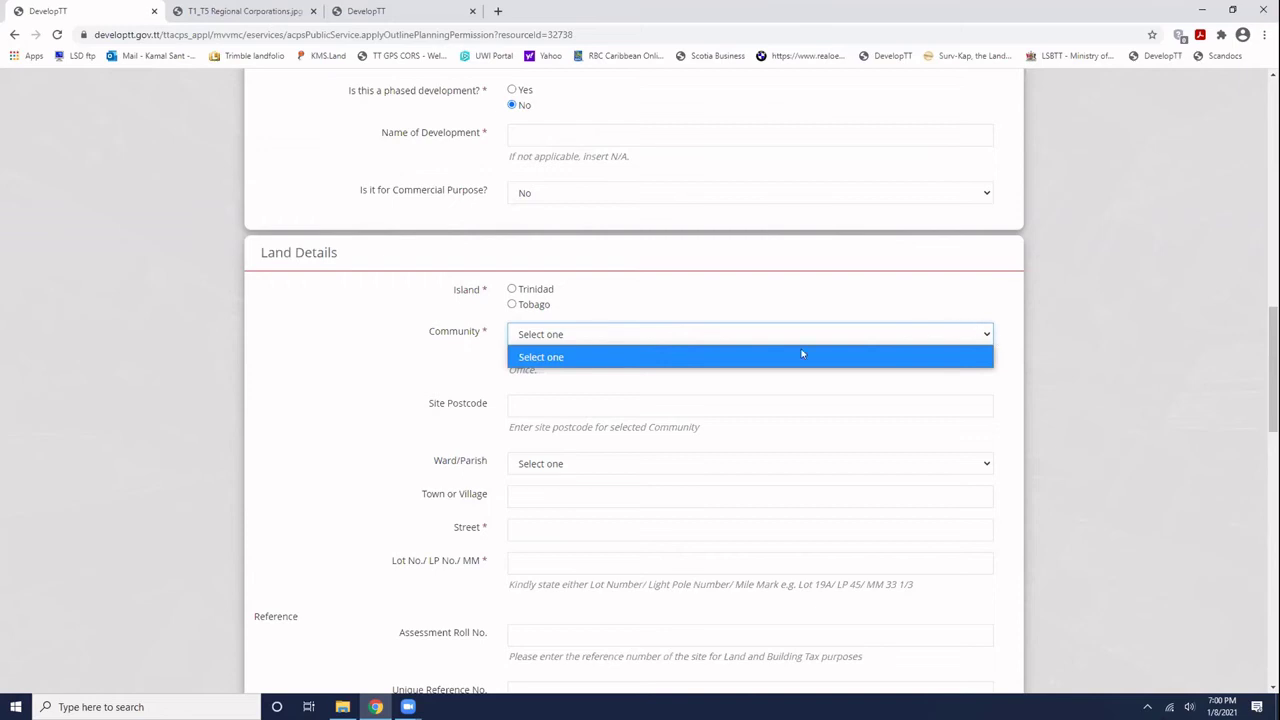
{"action": "left_click", "coordinate": [552, 358]}
{"action": "left_click", "coordinate": [570, 336]}
{"action": "left_click", "coordinate": [570, 336]}
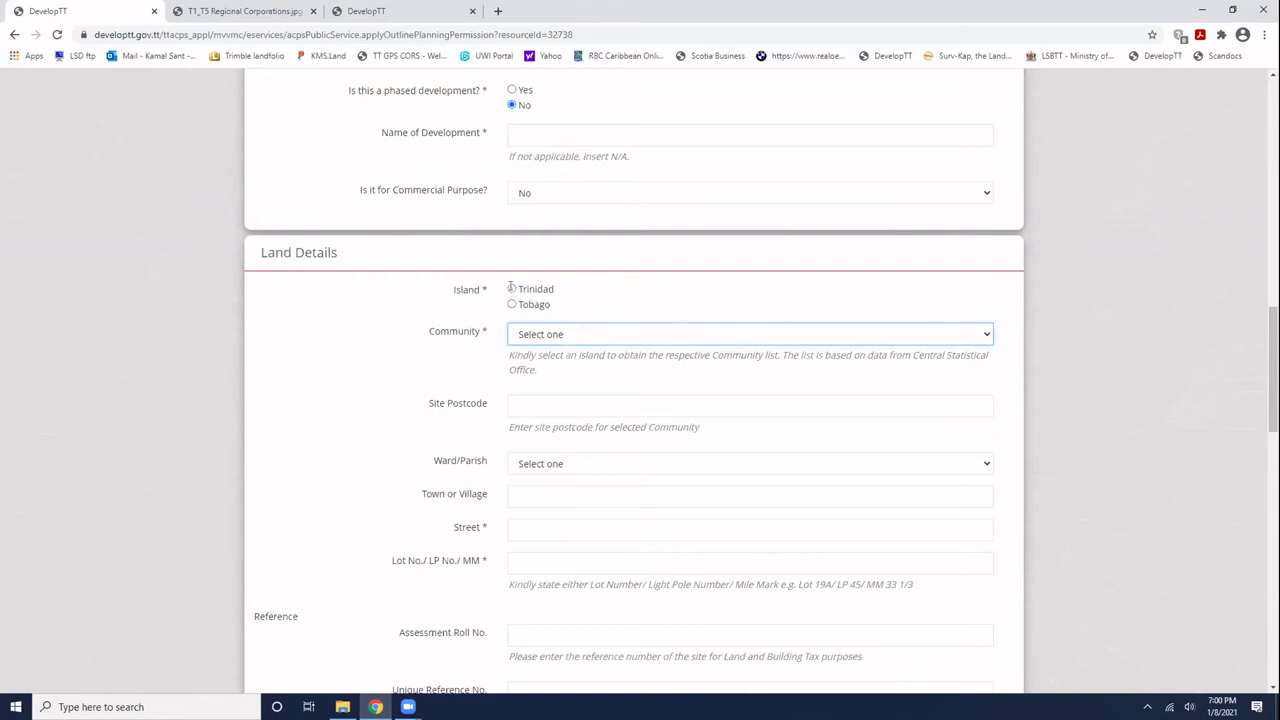
- Choose Trinidad as the island and Couva Village as the community
{"action": "left_click", "coordinate": [511, 288]}
{"action": "left_click", "coordinate": [561, 336]}
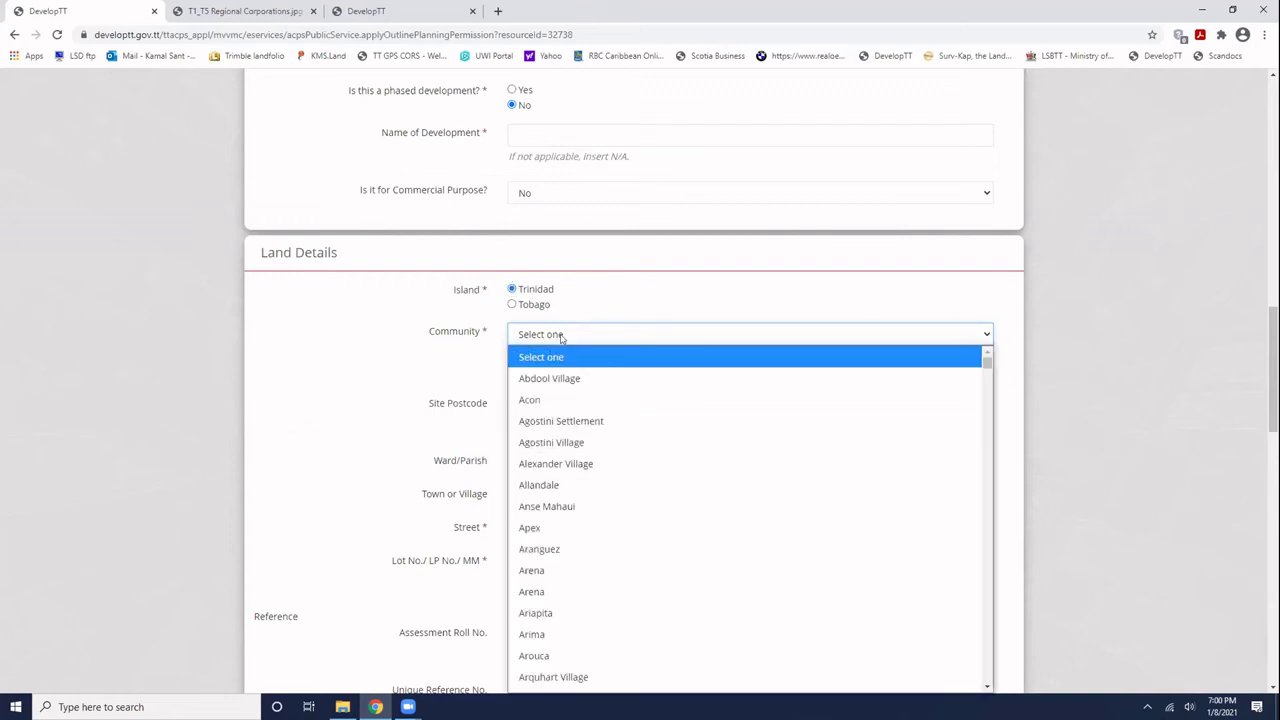
{"action": "left_click", "coordinate": [695, 283]}
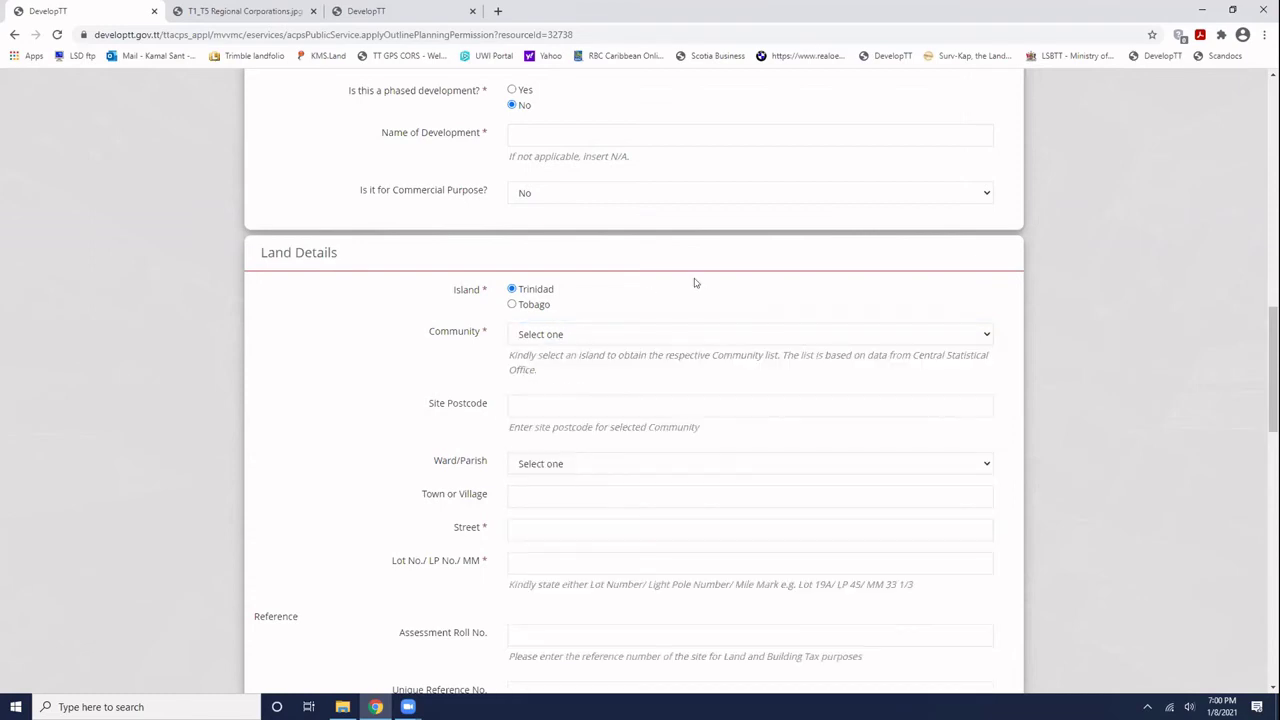
{"action": "left_click", "coordinate": [985, 334]}
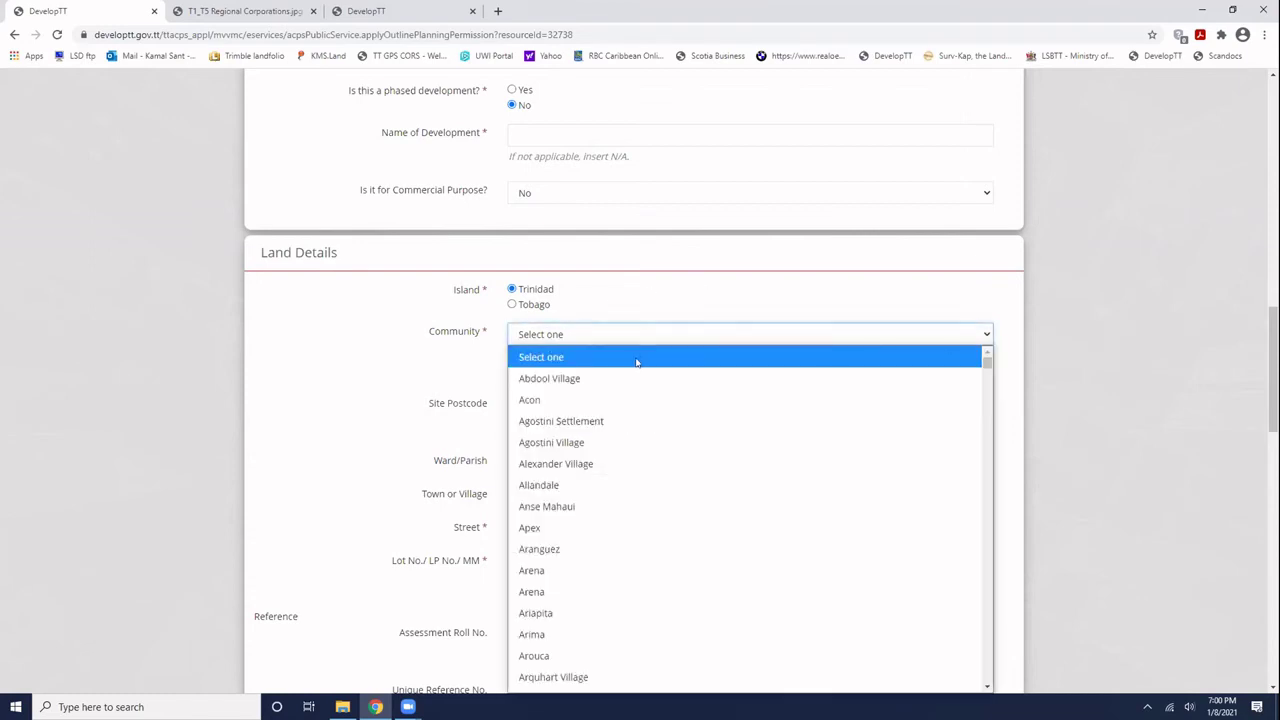
{"action": "left_click_drag", "start_coordinate": [986, 360], "coordinate": [986, 677]}
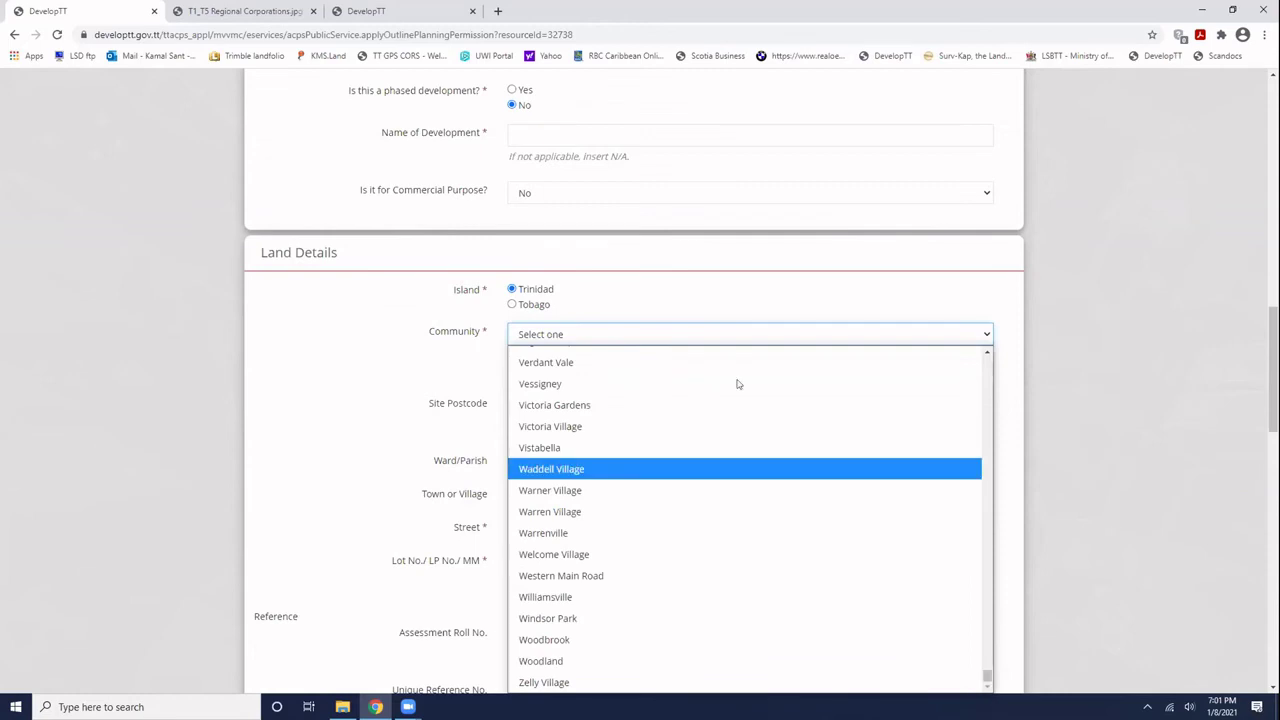
{"action": "left_click_drag", "start_coordinate": [738, 384], "coordinate": [676, 316]}
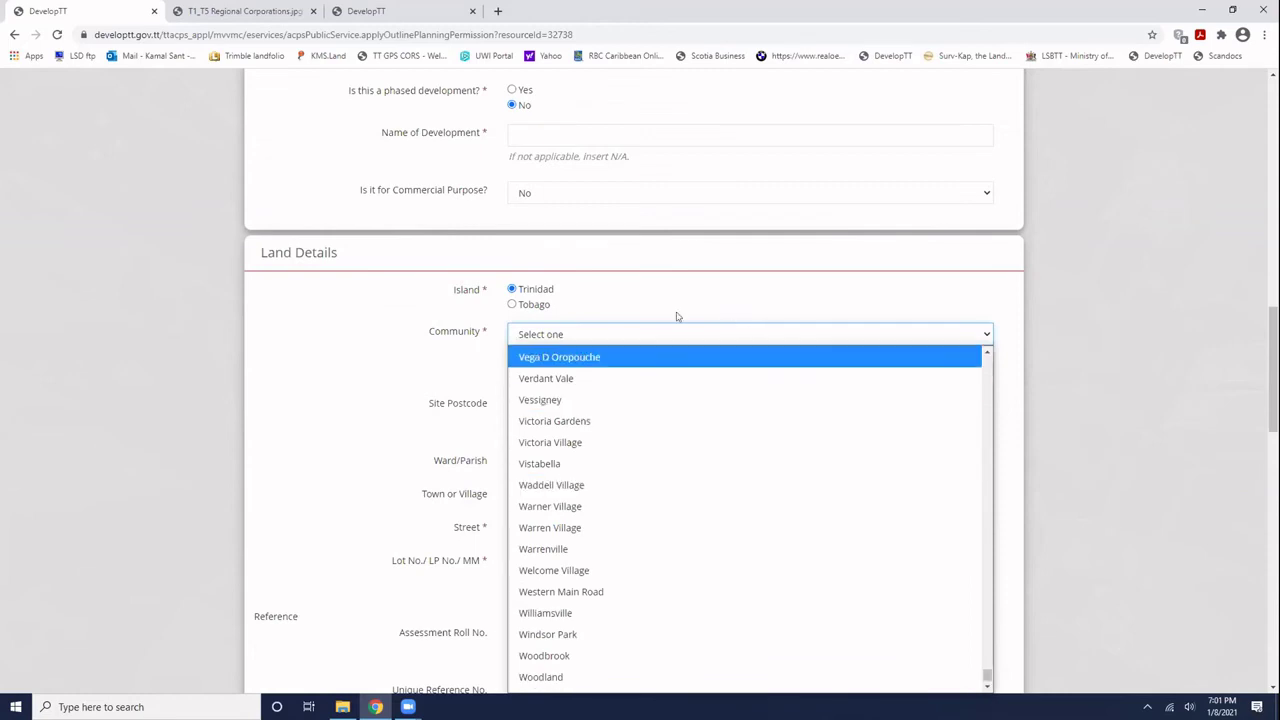
{"action": "left_click_drag", "start_coordinate": [676, 316], "coordinate": [548, 540]}
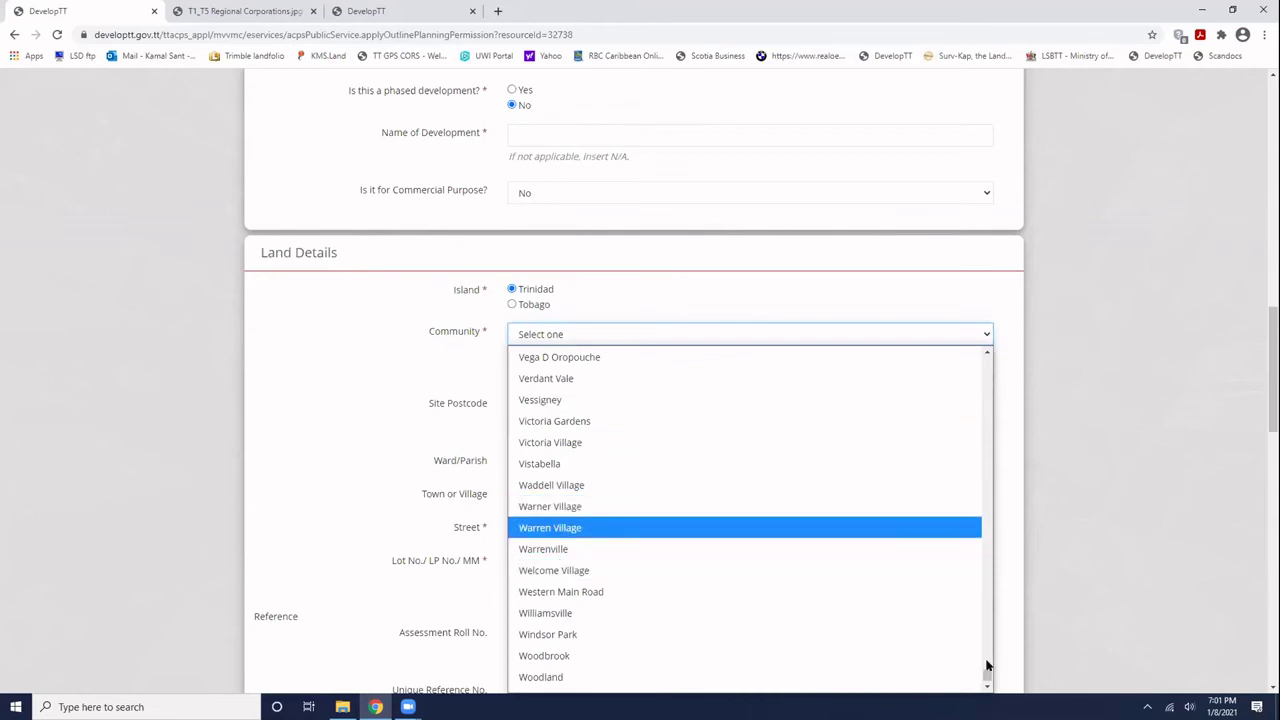
{"action": "left_click_drag", "start_coordinate": [986, 677], "coordinate": [989, 434]}
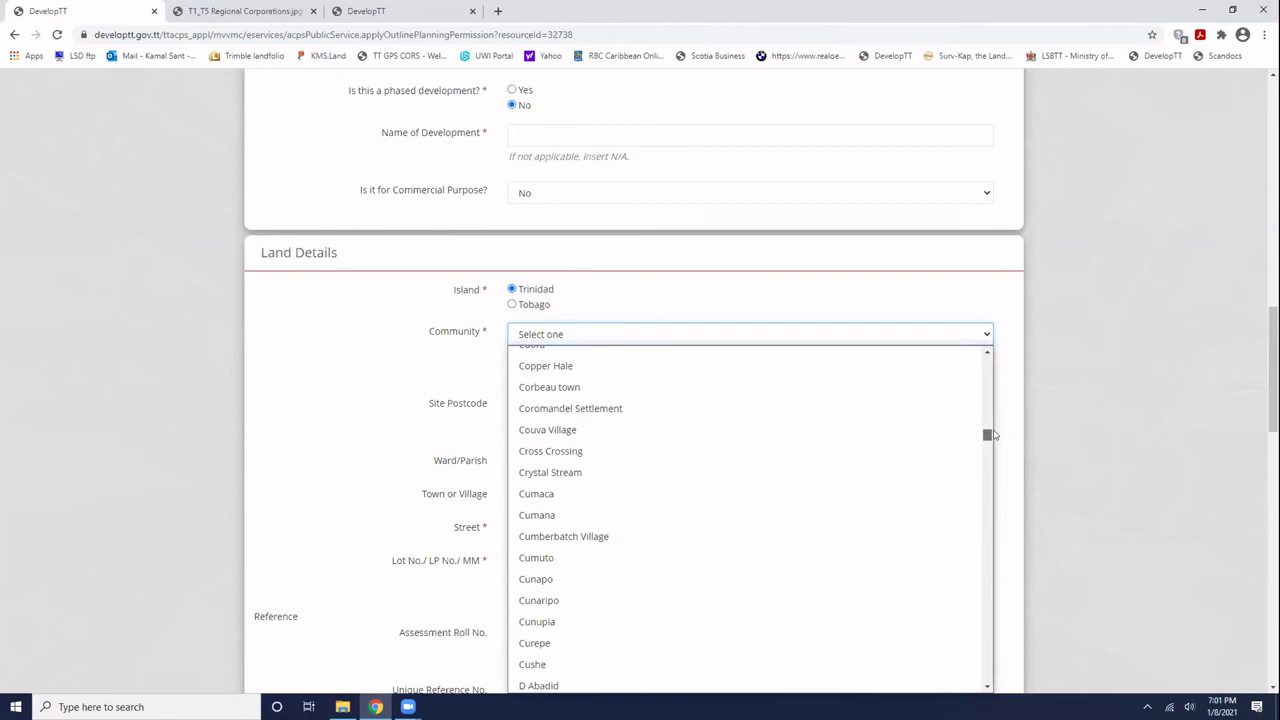
{"action": "left_click", "coordinate": [573, 440]}
- Set the Ward/Parish to Couva, leaving the postcode and town fields blank
{"action": "left_click", "coordinate": [550, 402]}
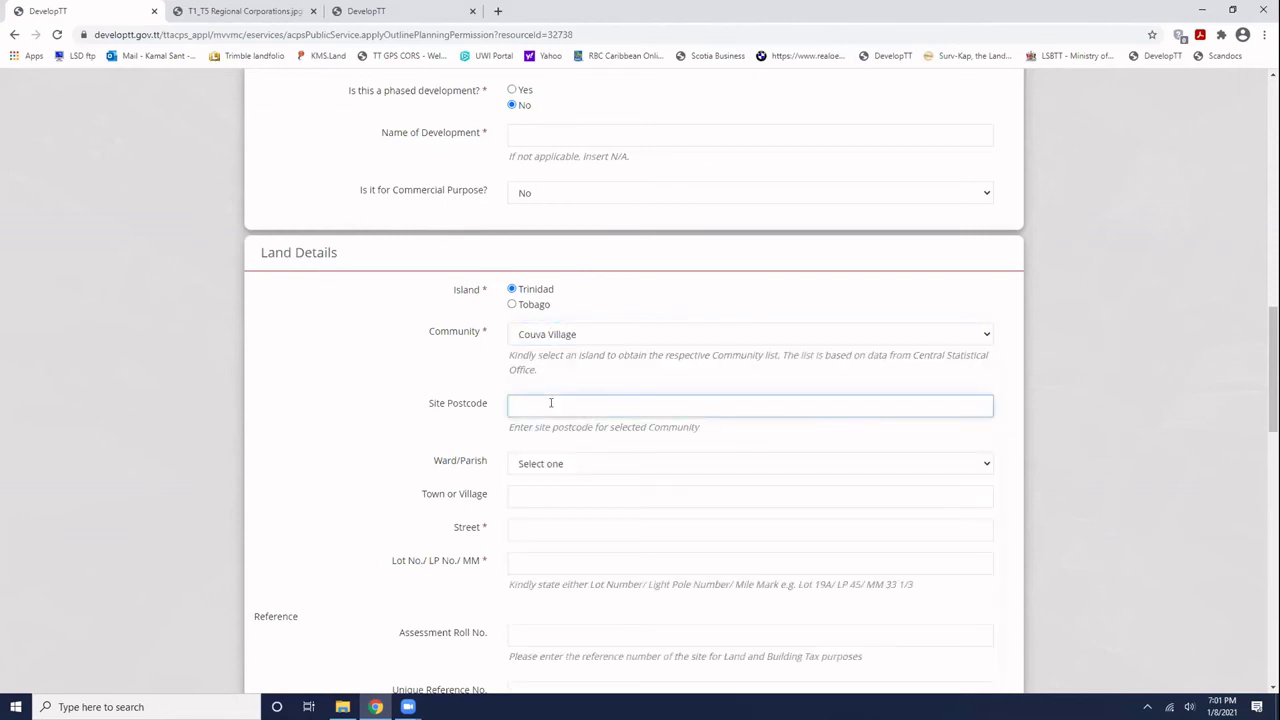
{"action": "left_click", "coordinate": [557, 466]}
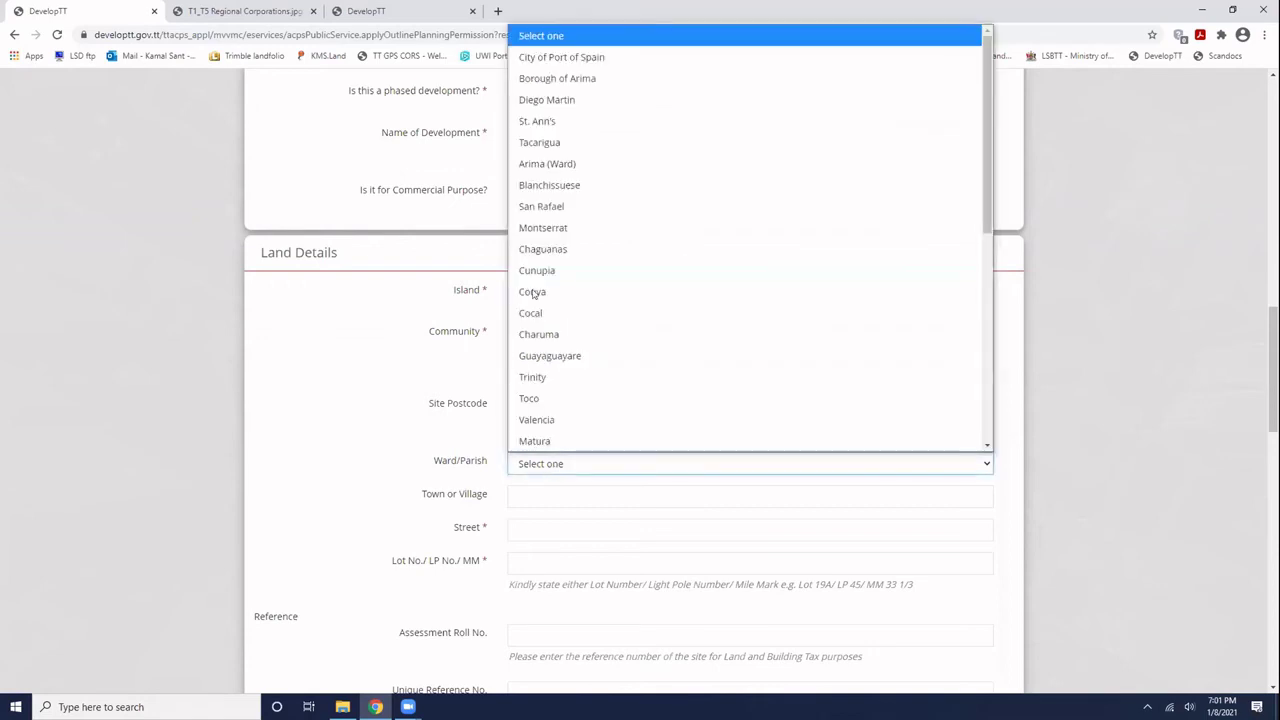
{"action": "left_click", "coordinate": [533, 292]}
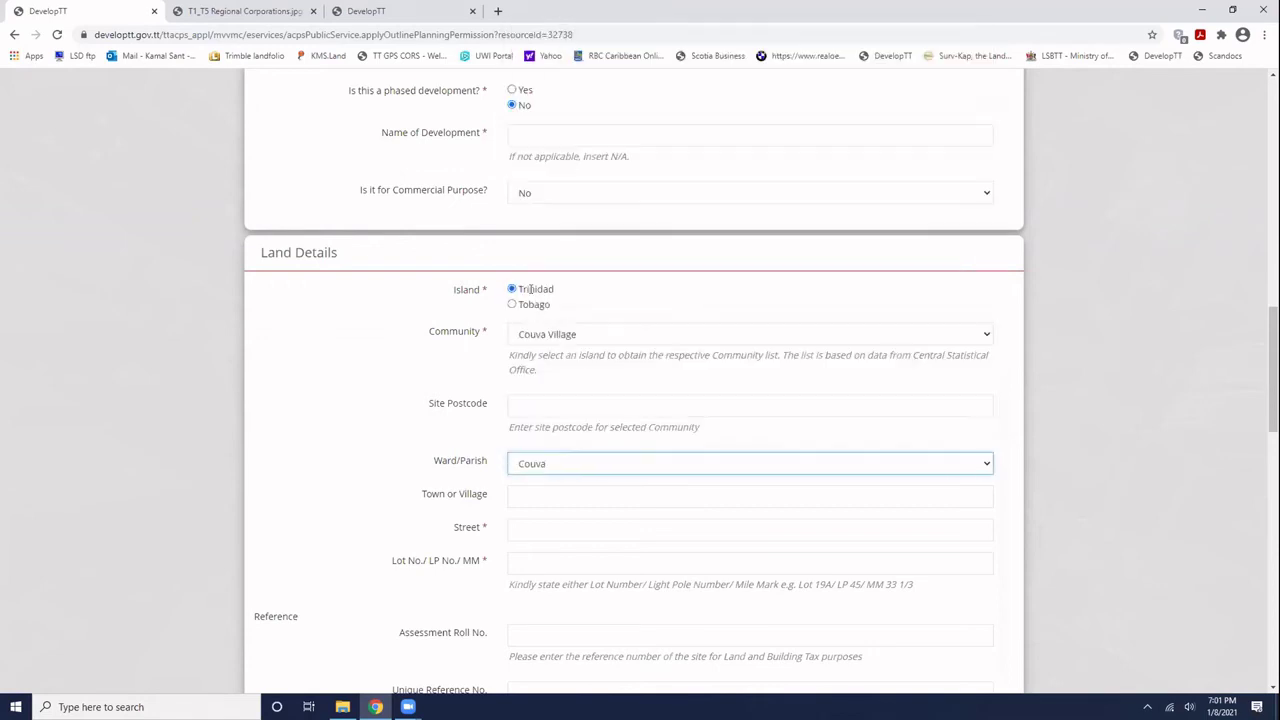
{"action": "left_click", "coordinate": [562, 496]}
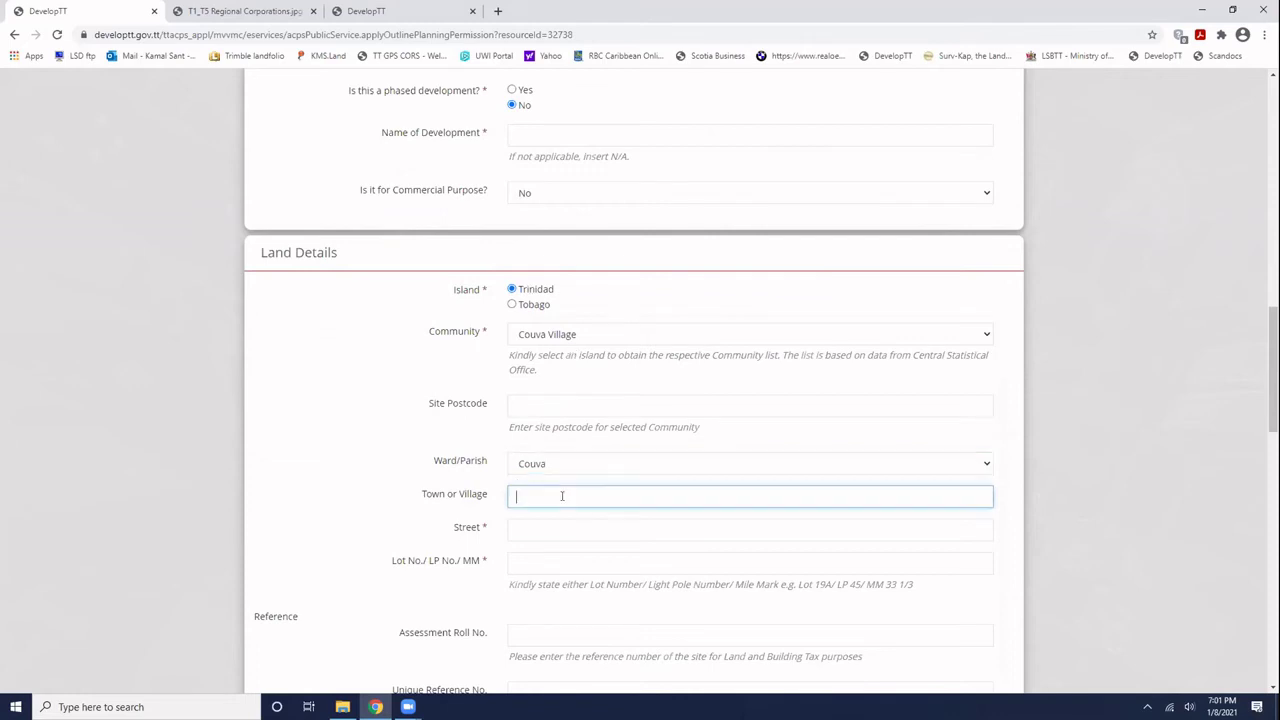
{"action": "left_click", "coordinate": [425, 453]}
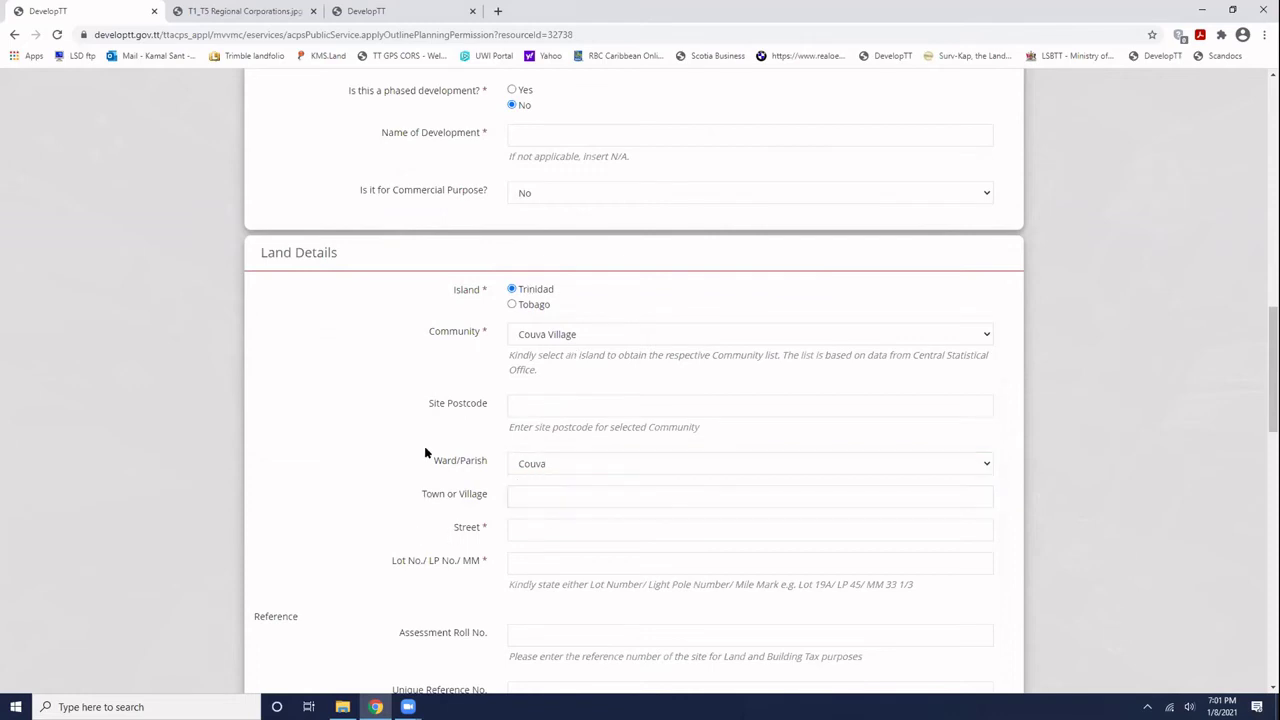
- Enter the site area as 465.5 metre squared
{"action": "scroll", "coordinate": [425, 453], "scroll_direction": "down", "scroll_amount": 2}
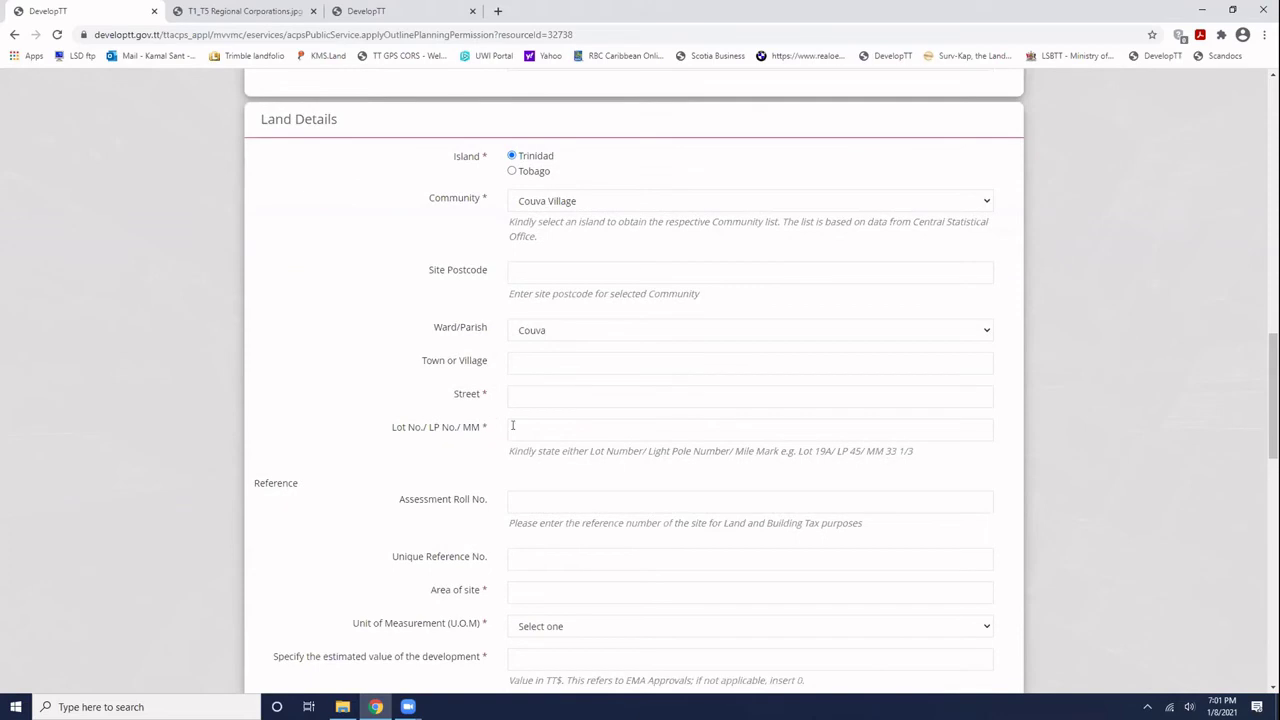
{"action": "scroll", "coordinate": [426, 437], "scroll_direction": "down", "scroll_amount": 2}
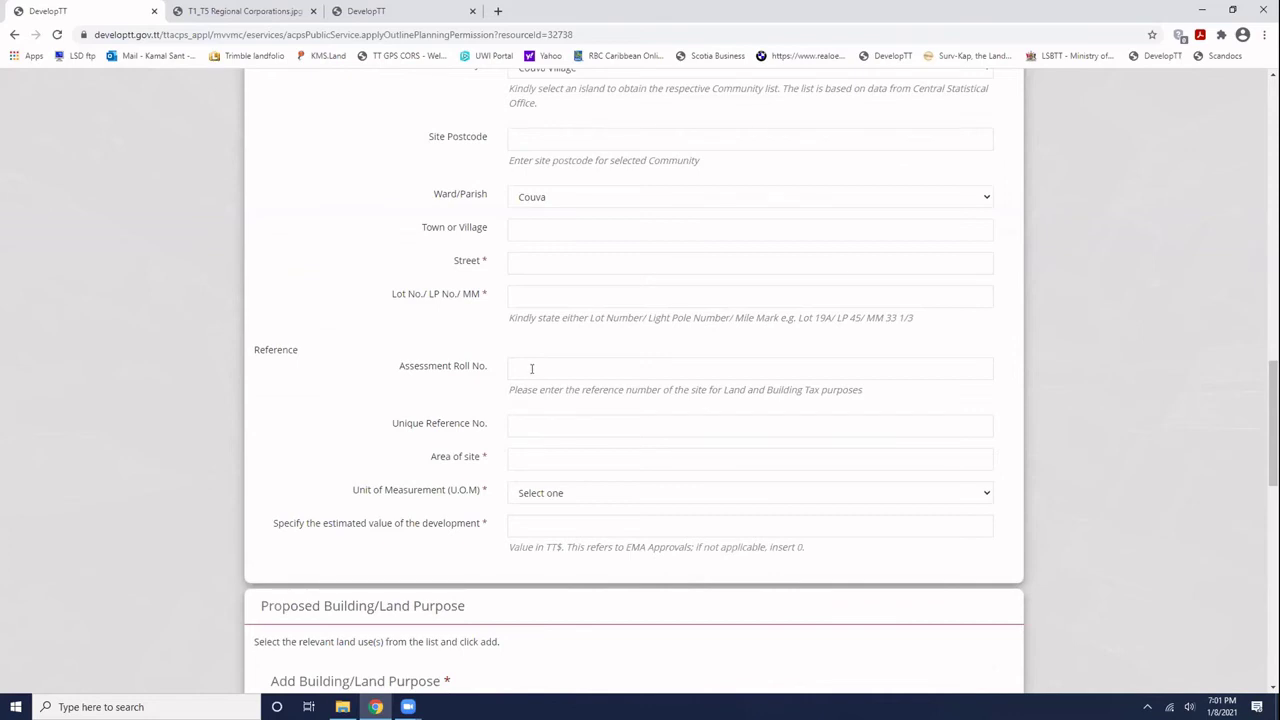
{"action": "left_click", "coordinate": [540, 460]}
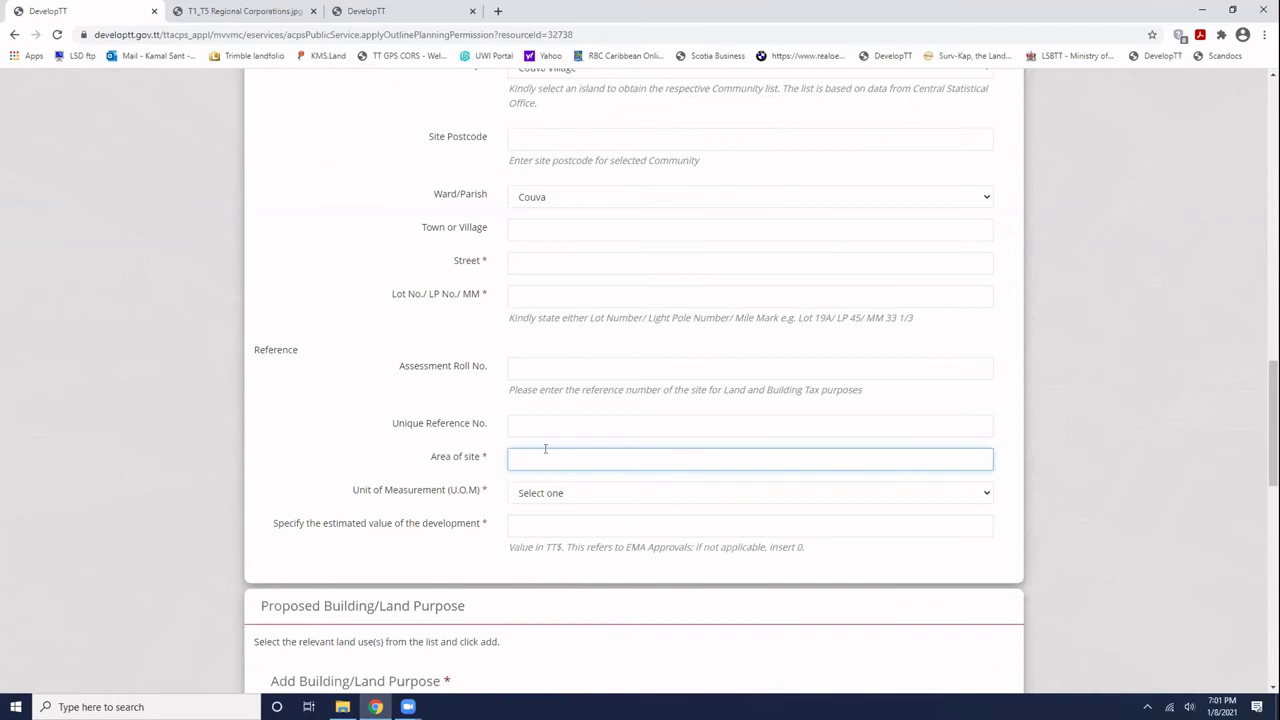
{"action": "type", "text": "465.5"}
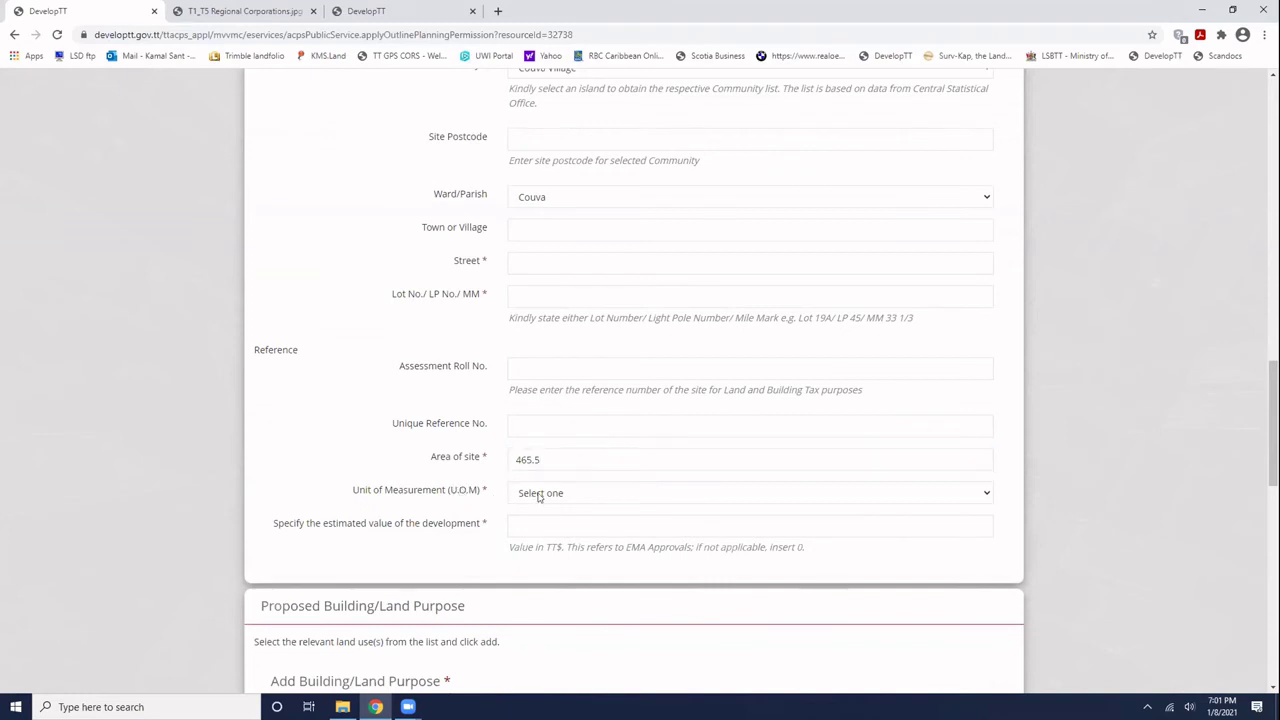
{"action": "left_click", "coordinate": [540, 496]}
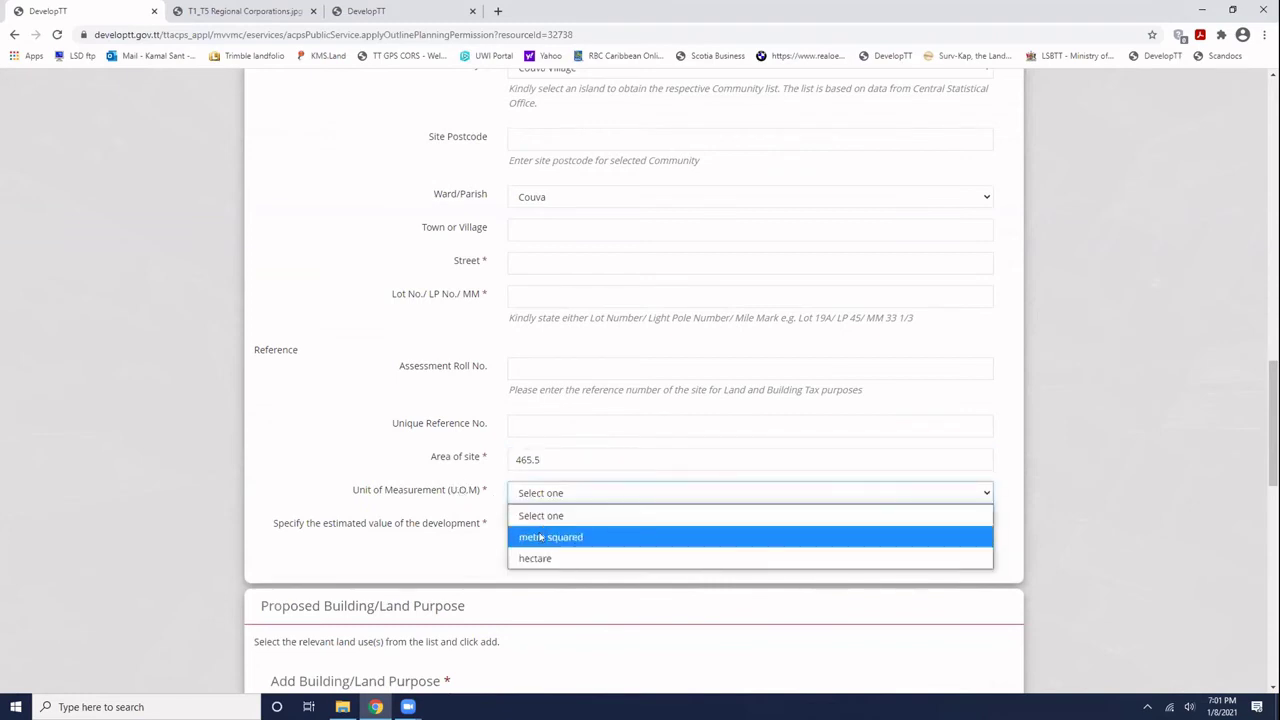
{"action": "left_click", "coordinate": [540, 538]}
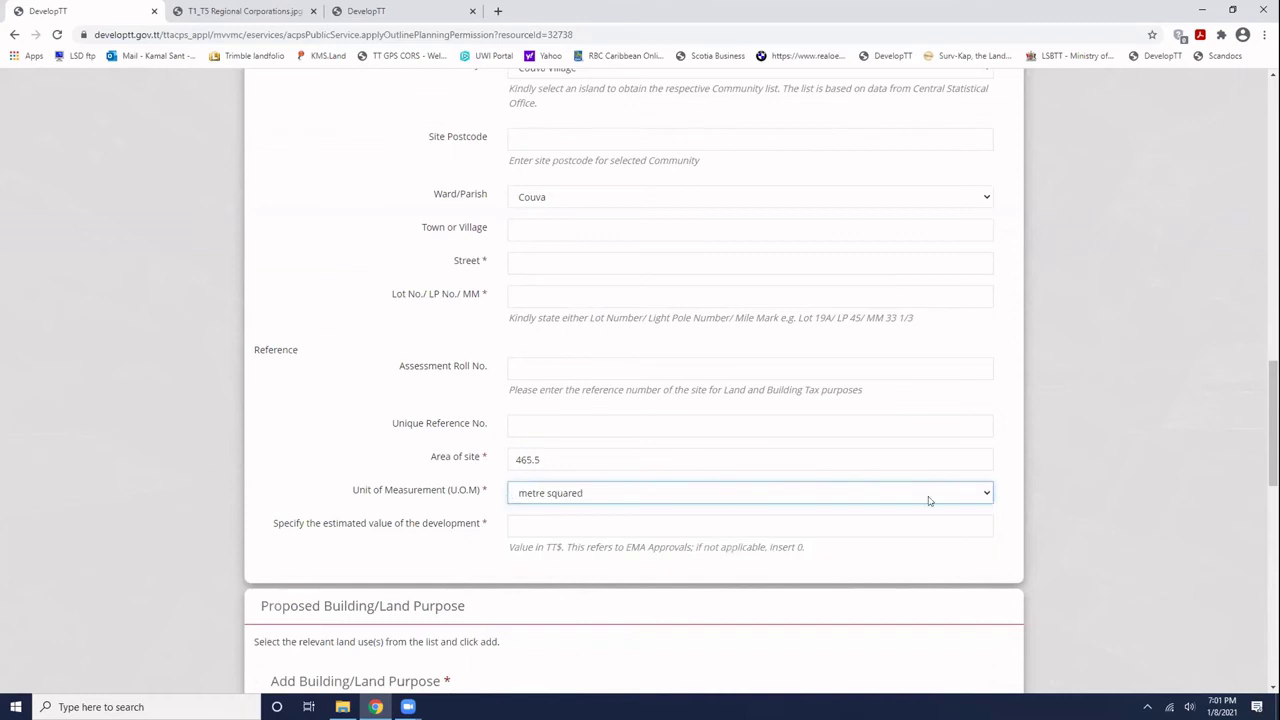
- Set the development's estimated value to 0
{"action": "left_click", "coordinate": [428, 524]}
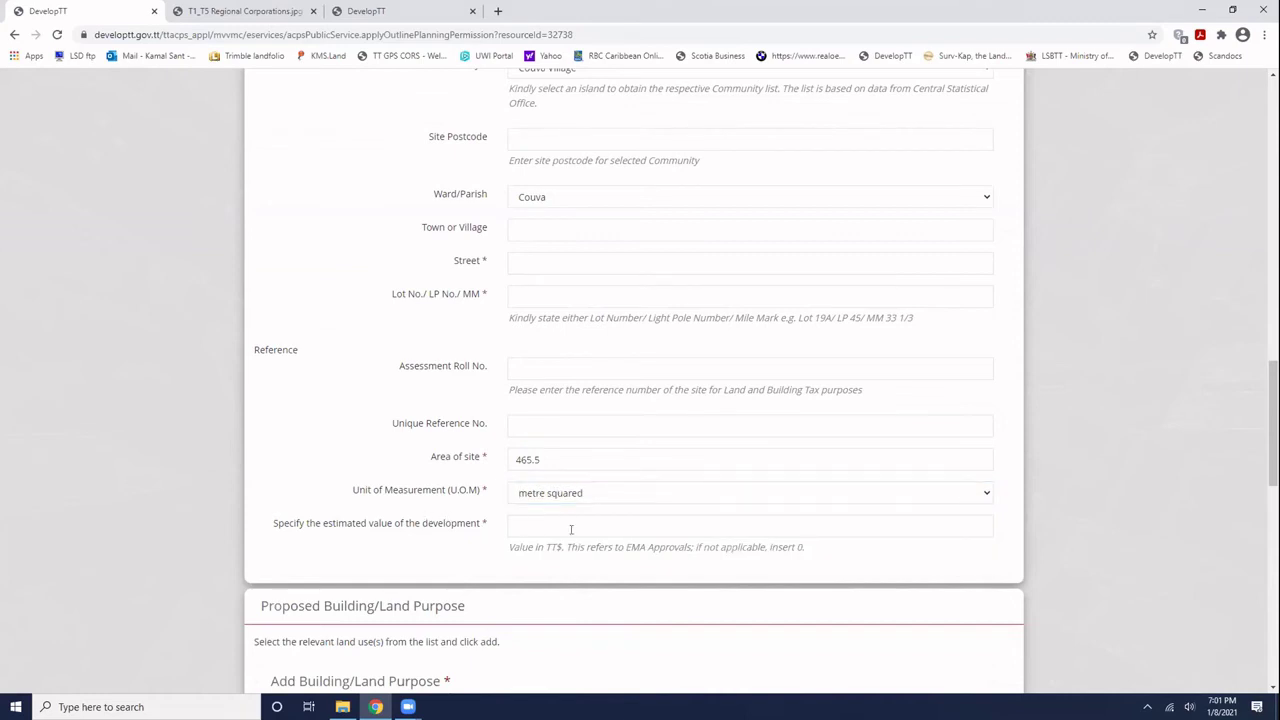
{"action": "left_click", "coordinate": [571, 529]}
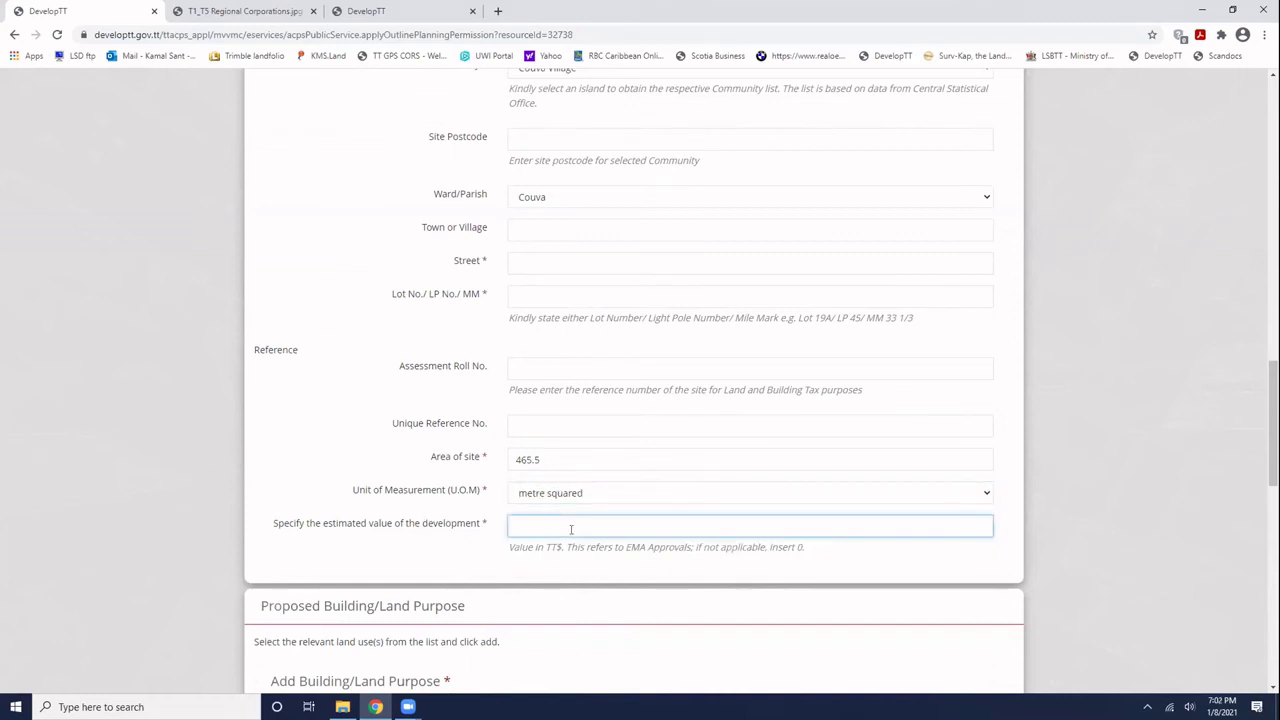
{"action": "scroll", "coordinate": [572, 530], "scroll_direction": "down", "scroll_amount": 1}
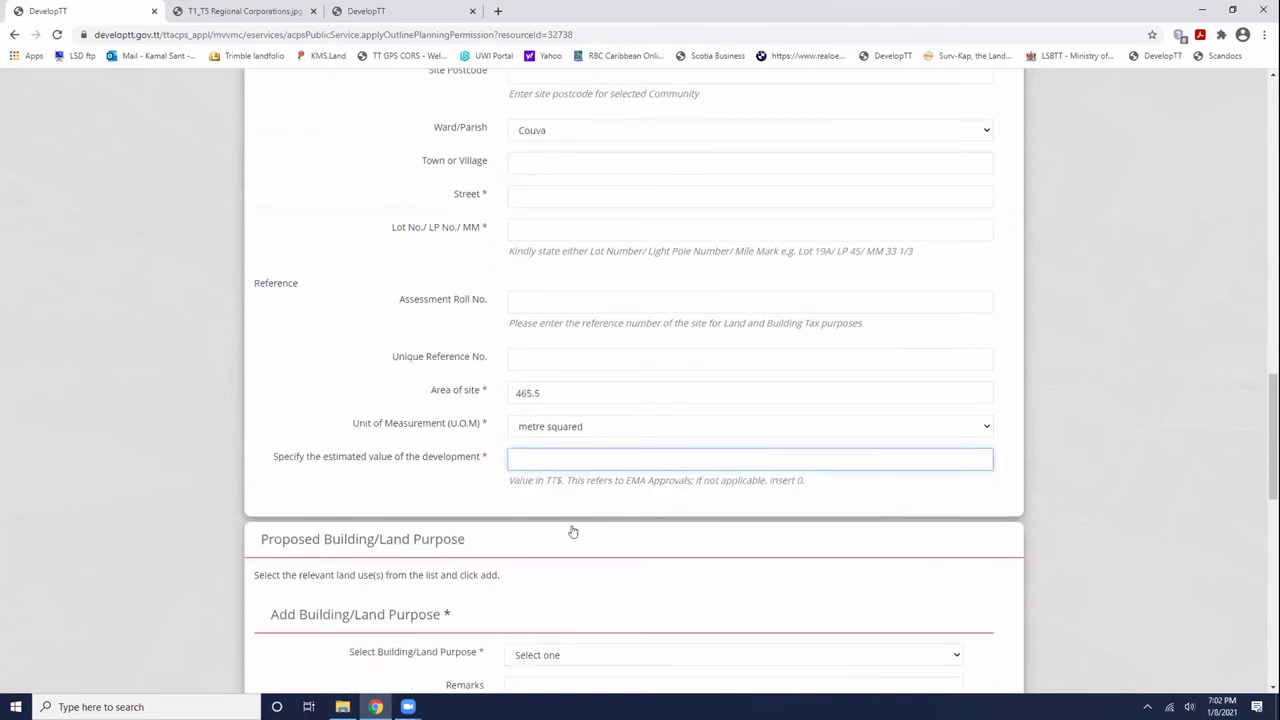
{"action": "type", "text": "0"}
{"action": "left_click", "coordinate": [592, 537]}
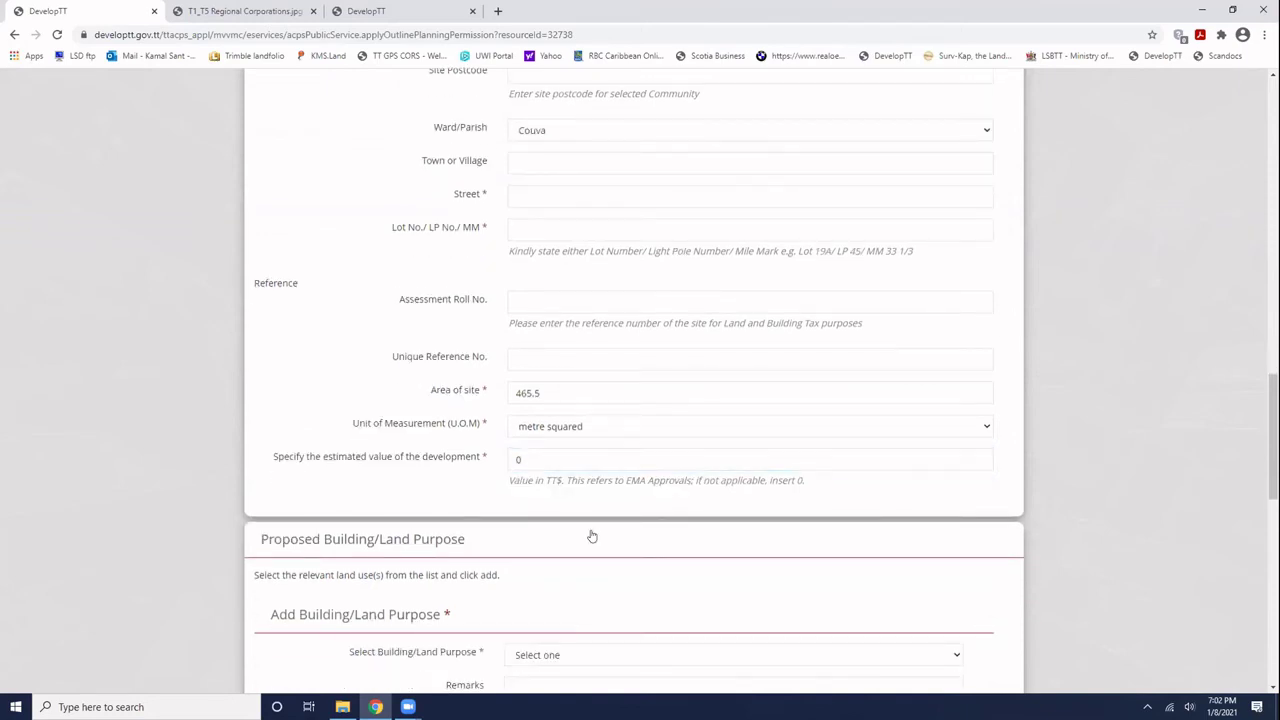
{"action": "scroll", "coordinate": [590, 537], "scroll_direction": "down", "scroll_amount": 2}
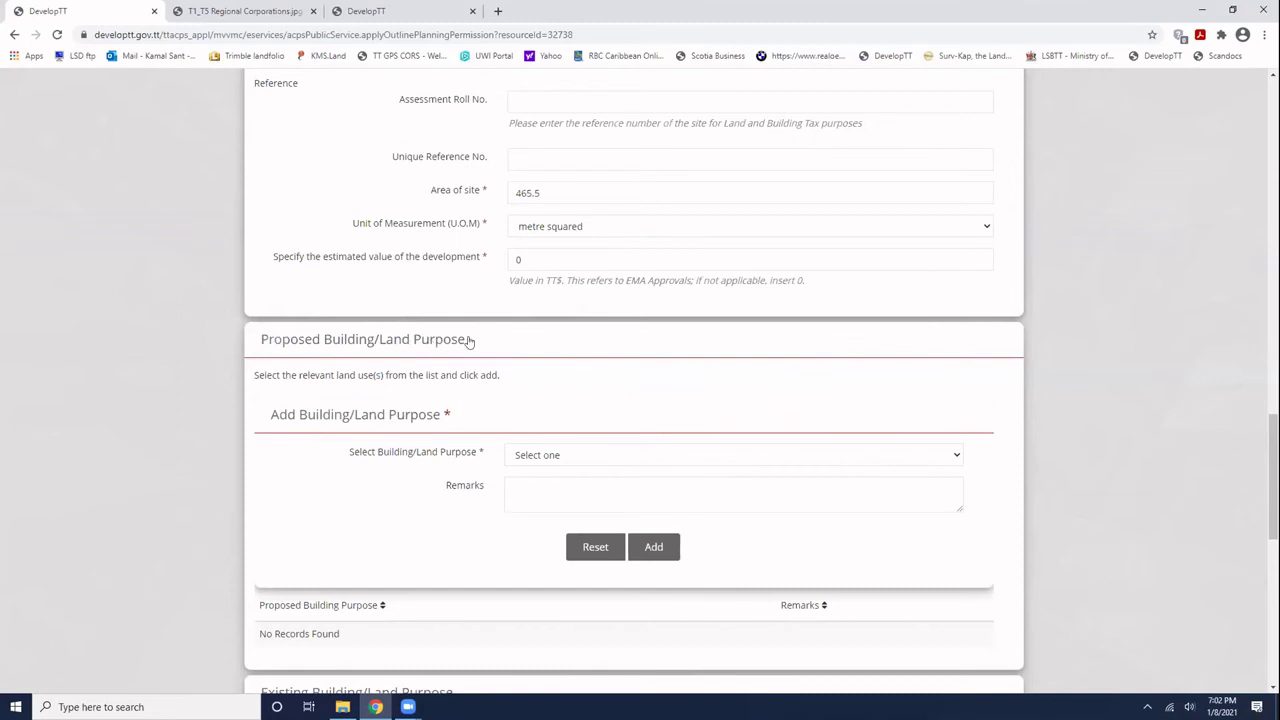
- Add Residential - Single Family to the Proposed Building/Land Purpose list with no remarks
{"action": "left_click", "coordinate": [529, 455]}
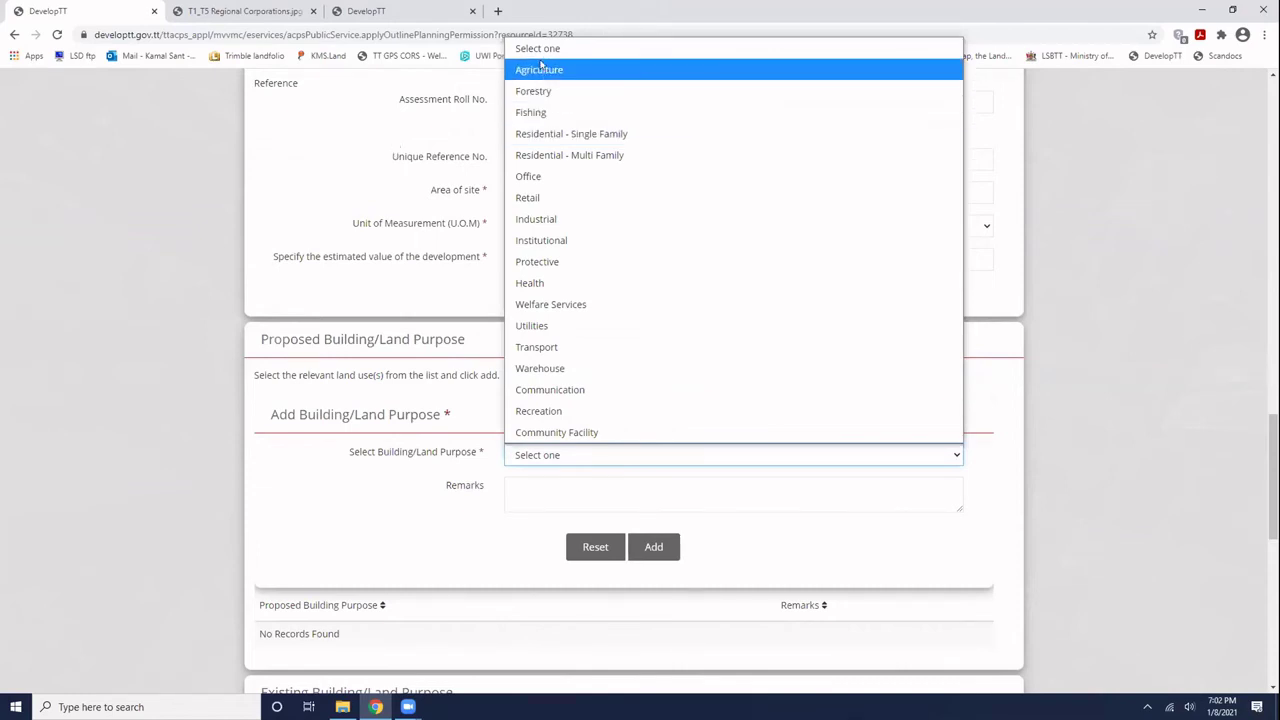
{"action": "left_click", "coordinate": [551, 130]}
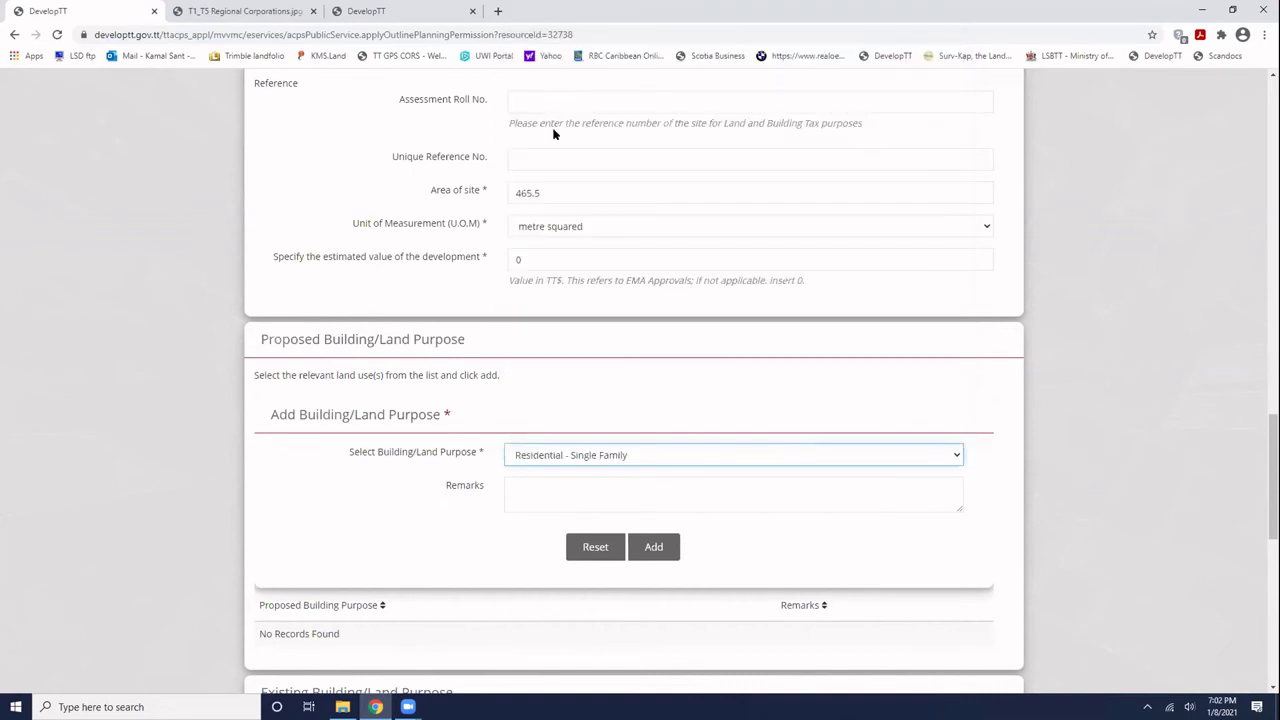
{"action": "left_click", "coordinate": [544, 486]}
{"action": "scroll", "coordinate": [517, 403], "scroll_direction": "down", "scroll_amount": 1}
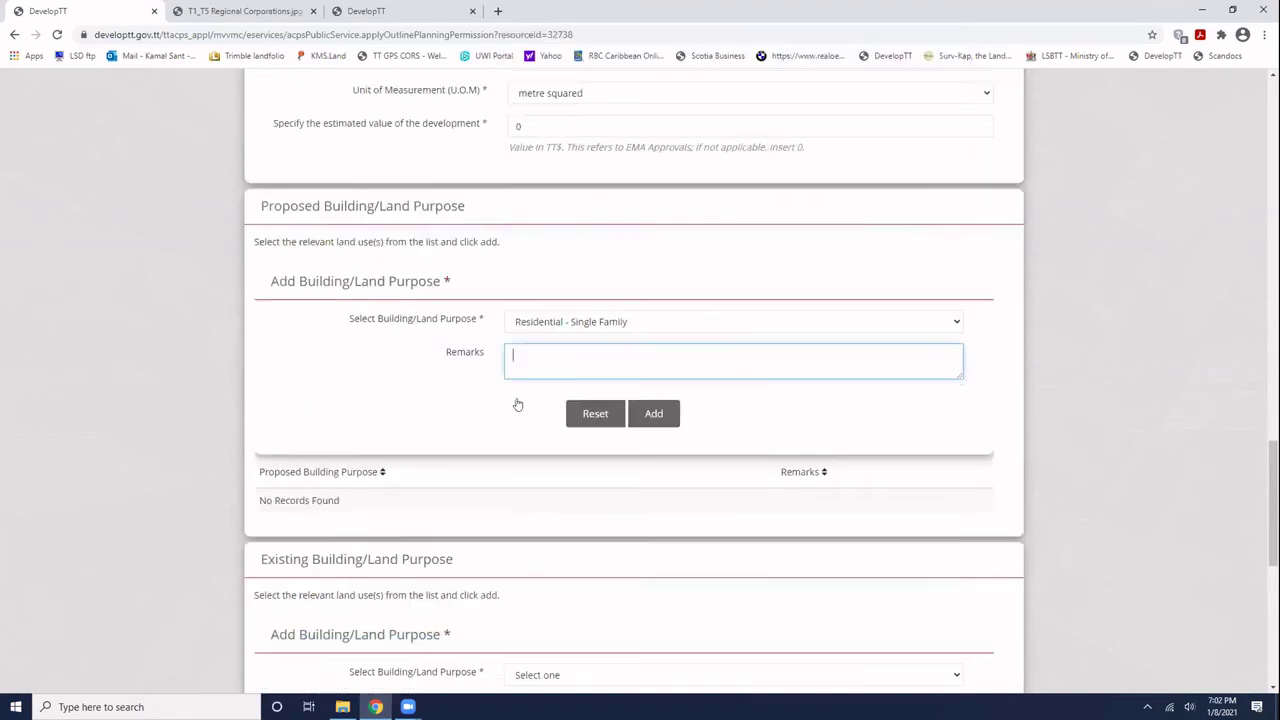
{"action": "left_click", "coordinate": [652, 414]}
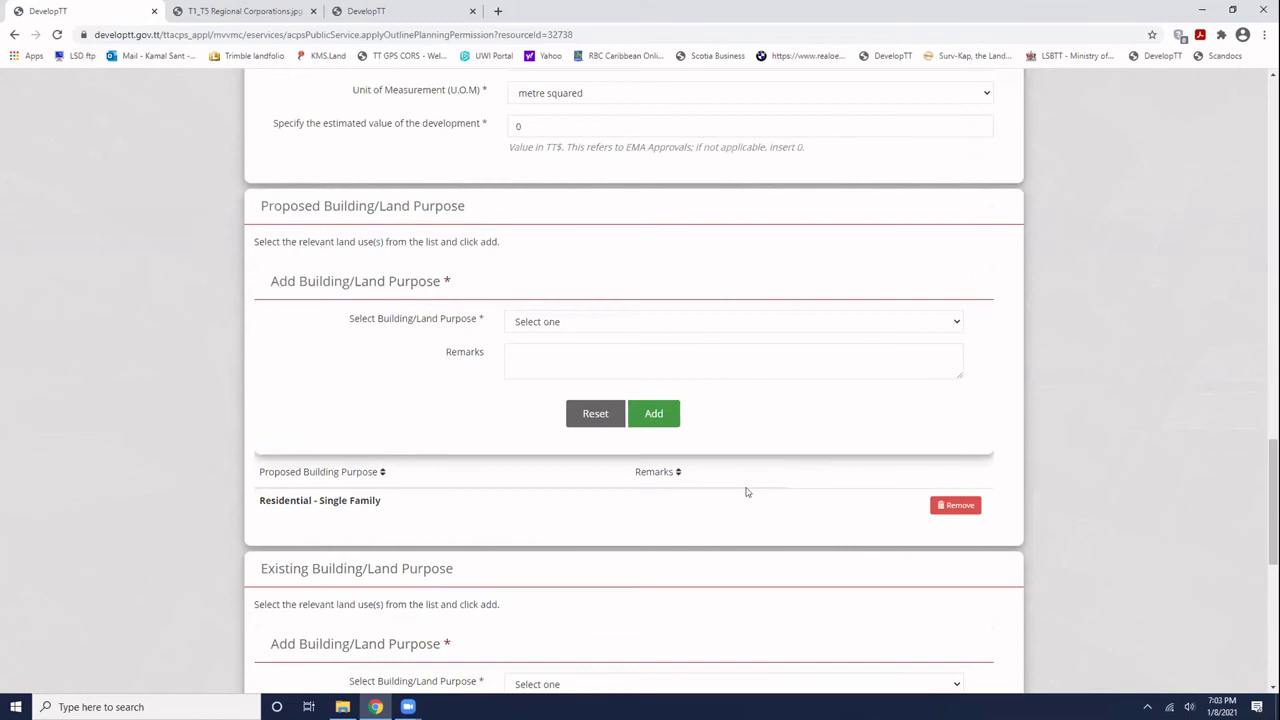
- Add Agriculture to the Existing Building/Land Purpose list
{"action": "scroll", "coordinate": [626, 487], "scroll_direction": "down", "scroll_amount": 2}
{"action": "scroll", "coordinate": [622, 482], "scroll_direction": "down", "scroll_amount": 2}
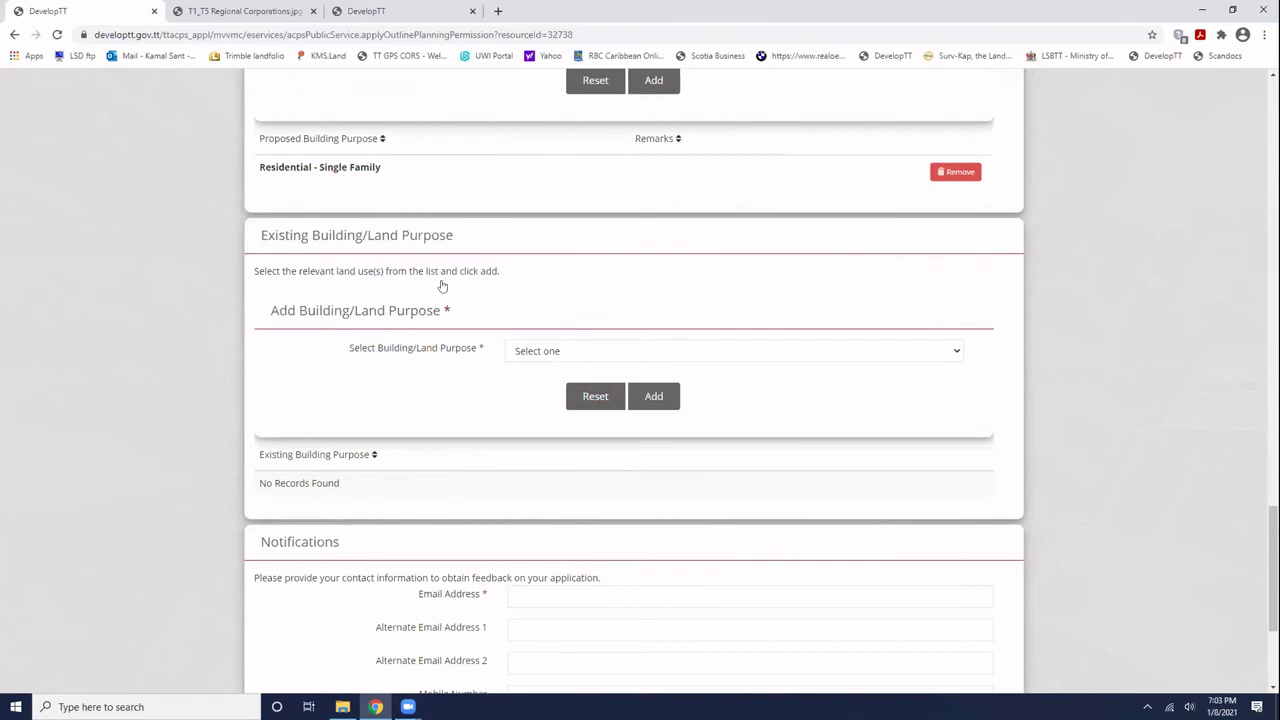
{"action": "left_click", "coordinate": [645, 357]}
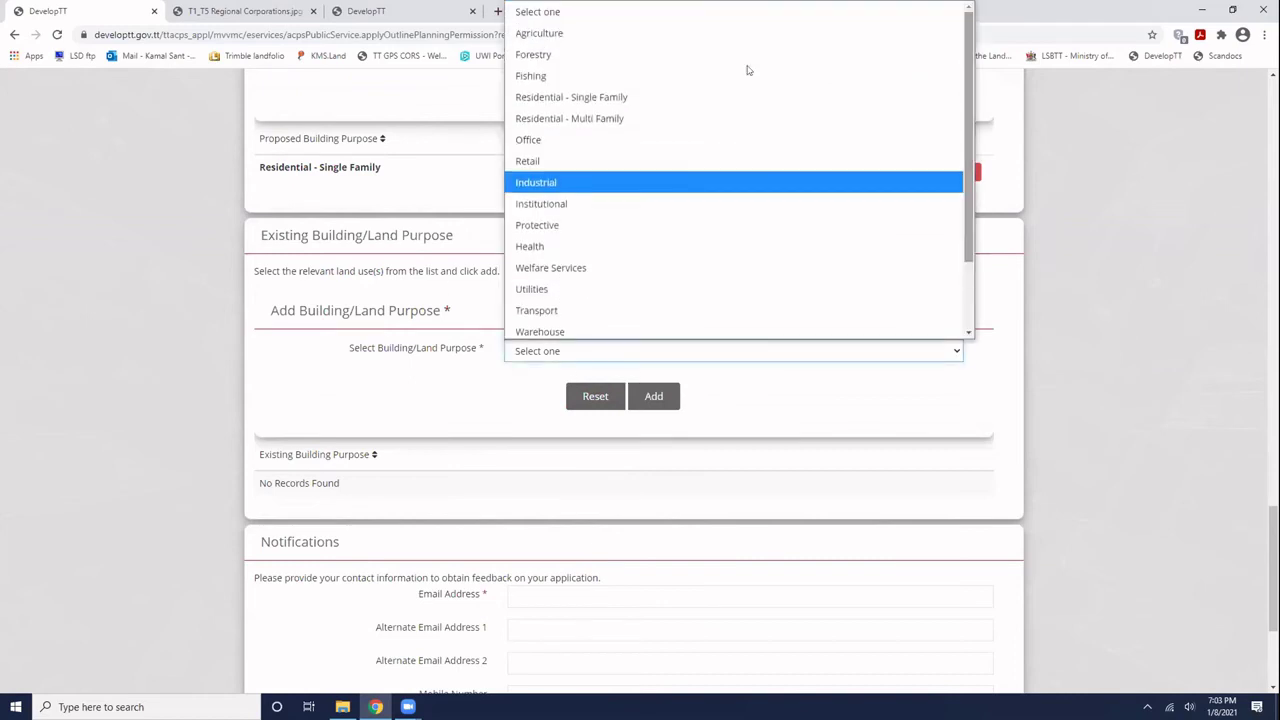
{"action": "left_click", "coordinate": [548, 33]}
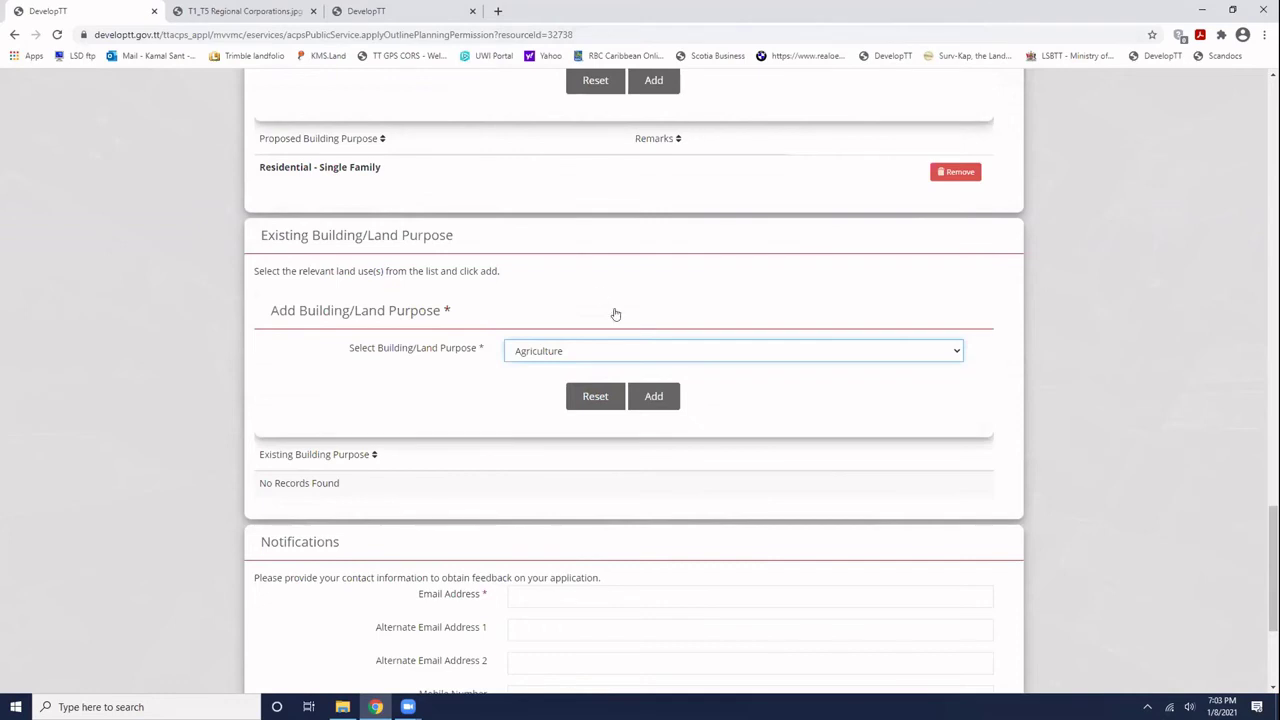
{"action": "left_click", "coordinate": [652, 398]}
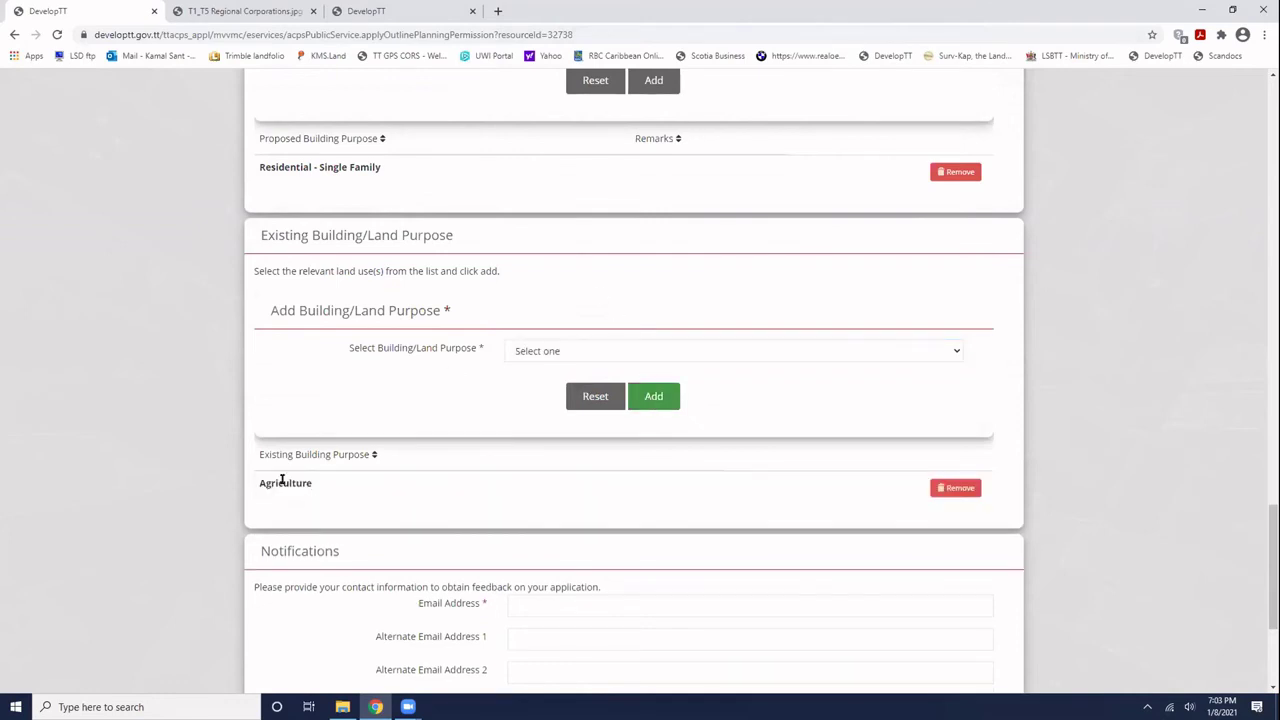
- Select the notification email field, then scroll back up through the form
{"action": "scroll", "coordinate": [560, 517], "scroll_direction": "down", "scroll_amount": 2}
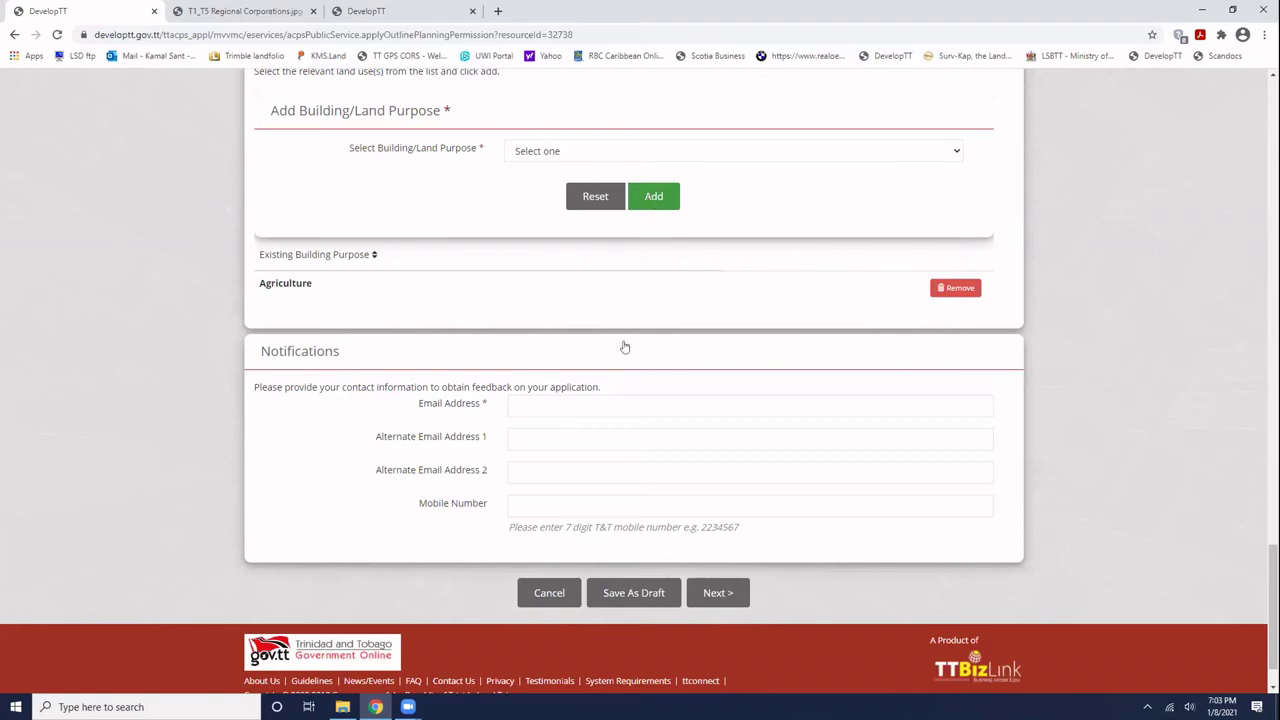
{"action": "left_click", "coordinate": [550, 409]}
{"action": "scroll", "coordinate": [550, 409], "scroll_direction": "down", "scroll_amount": 1}
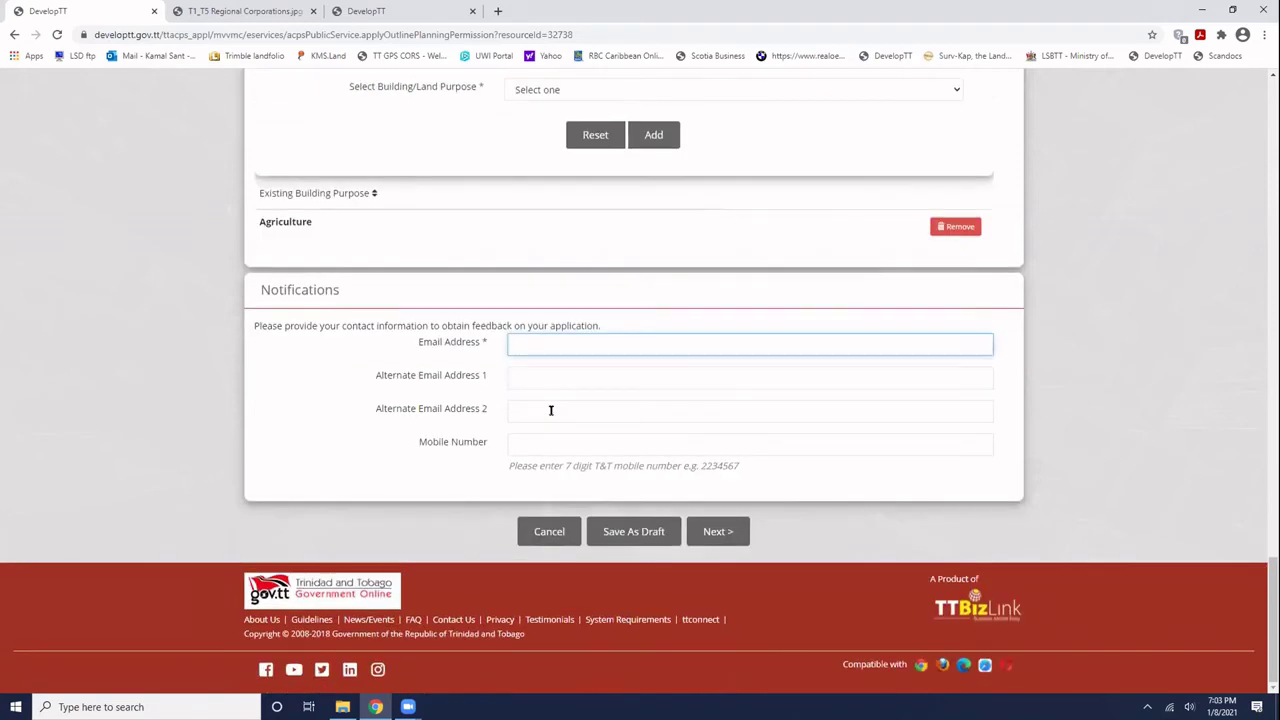
{"action": "scroll", "coordinate": [550, 409], "scroll_direction": "up", "scroll_amount": 7}
{"action": "scroll", "coordinate": [550, 409], "scroll_direction": "down", "scroll_amount": 8}
{"action": "scroll", "coordinate": [509, 342], "scroll_direction": "up", "scroll_amount": 4}
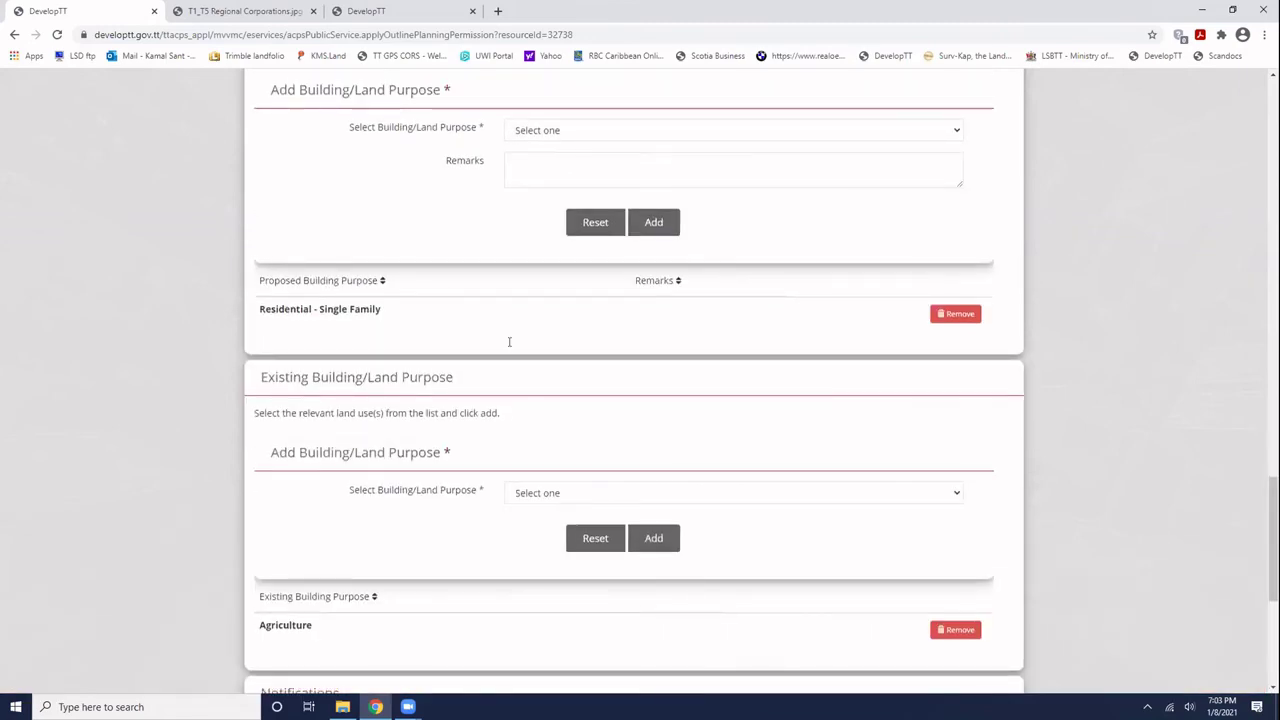
{"action": "scroll", "coordinate": [509, 342], "scroll_direction": "up", "scroll_amount": 5}
- Enter the applicant's first name, last name, street address and telephone number
{"action": "scroll", "coordinate": [509, 348], "scroll_direction": "up", "scroll_amount": 3}
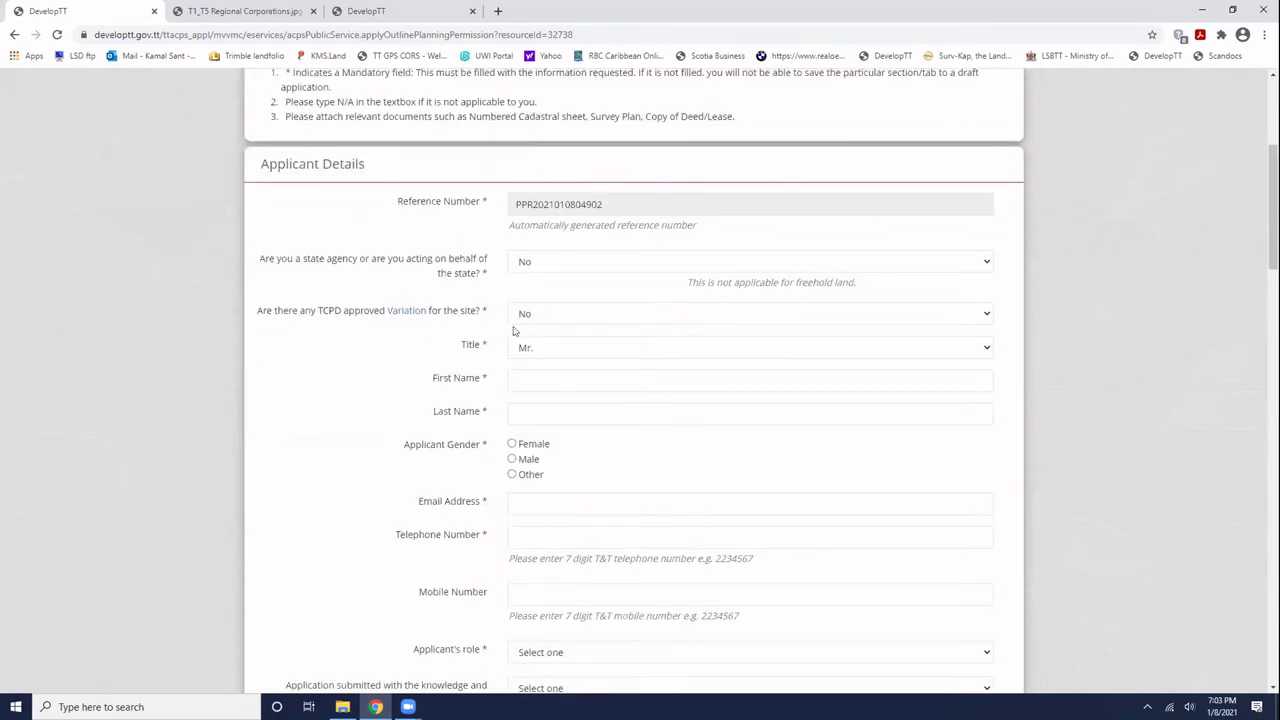
{"action": "left_click", "coordinate": [523, 374]}
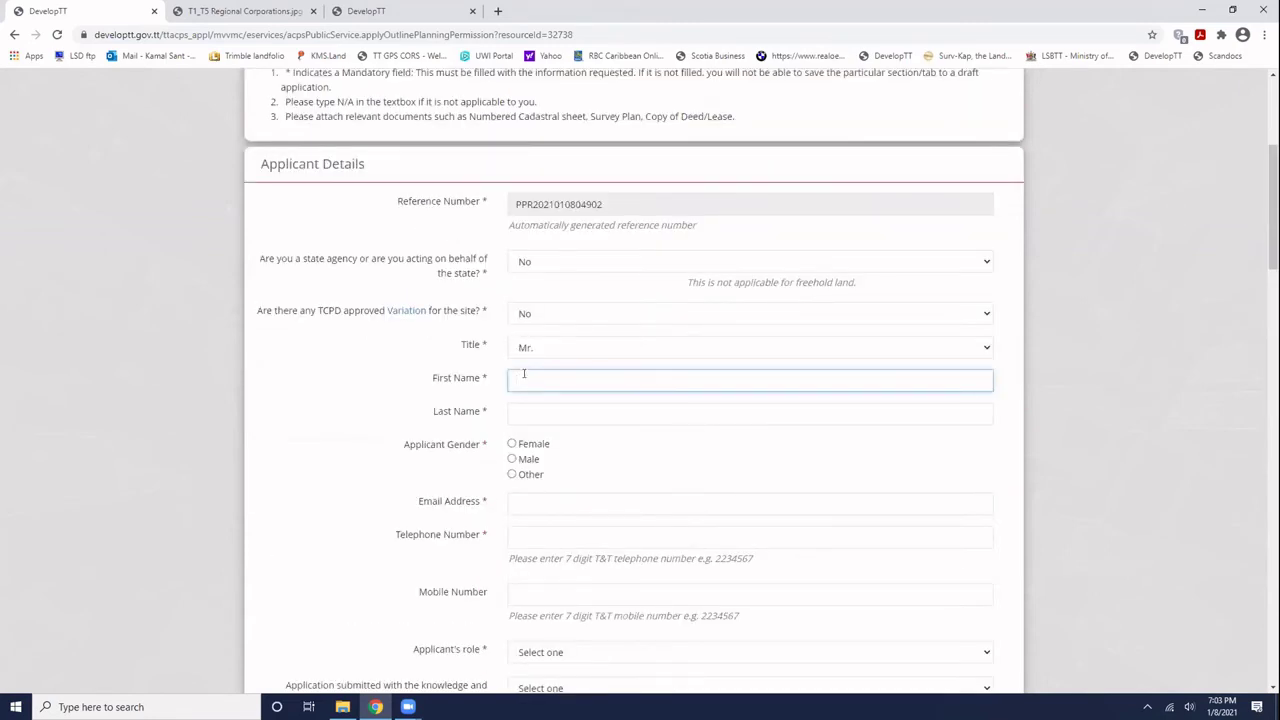
{"action": "left_click", "coordinate": [543, 411]}
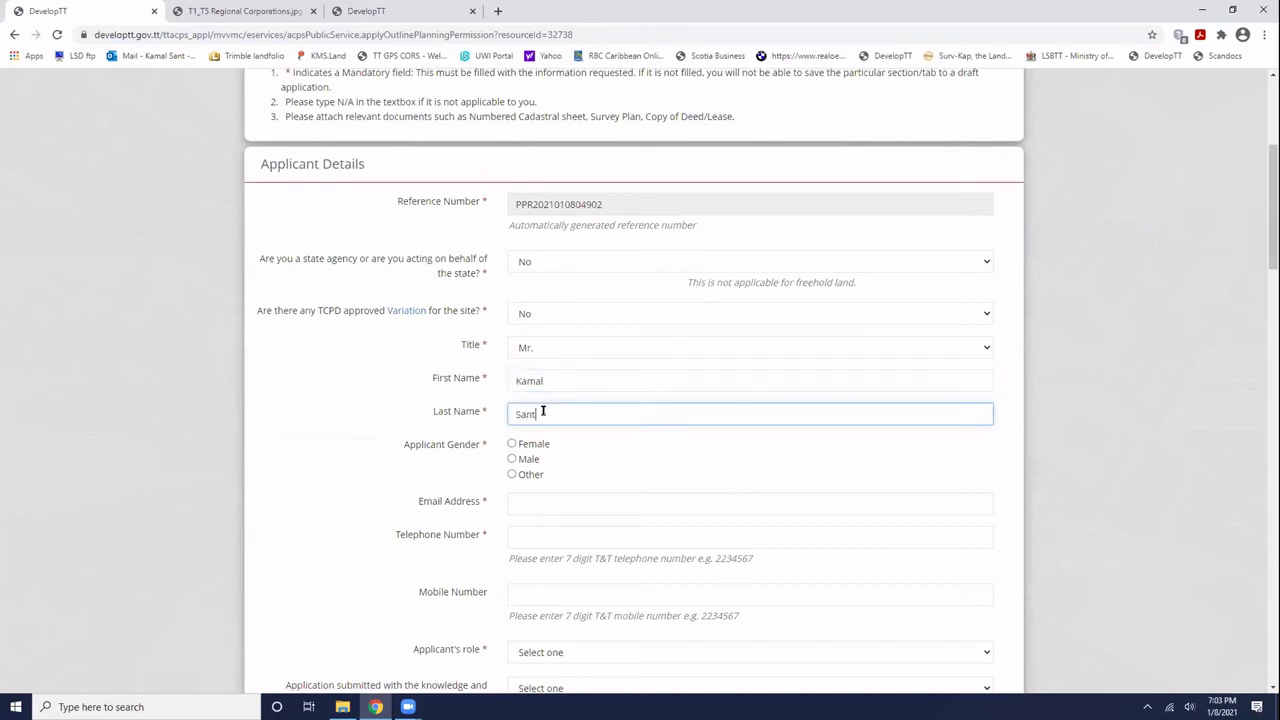
{"action": "left_click", "coordinate": [538, 496]}
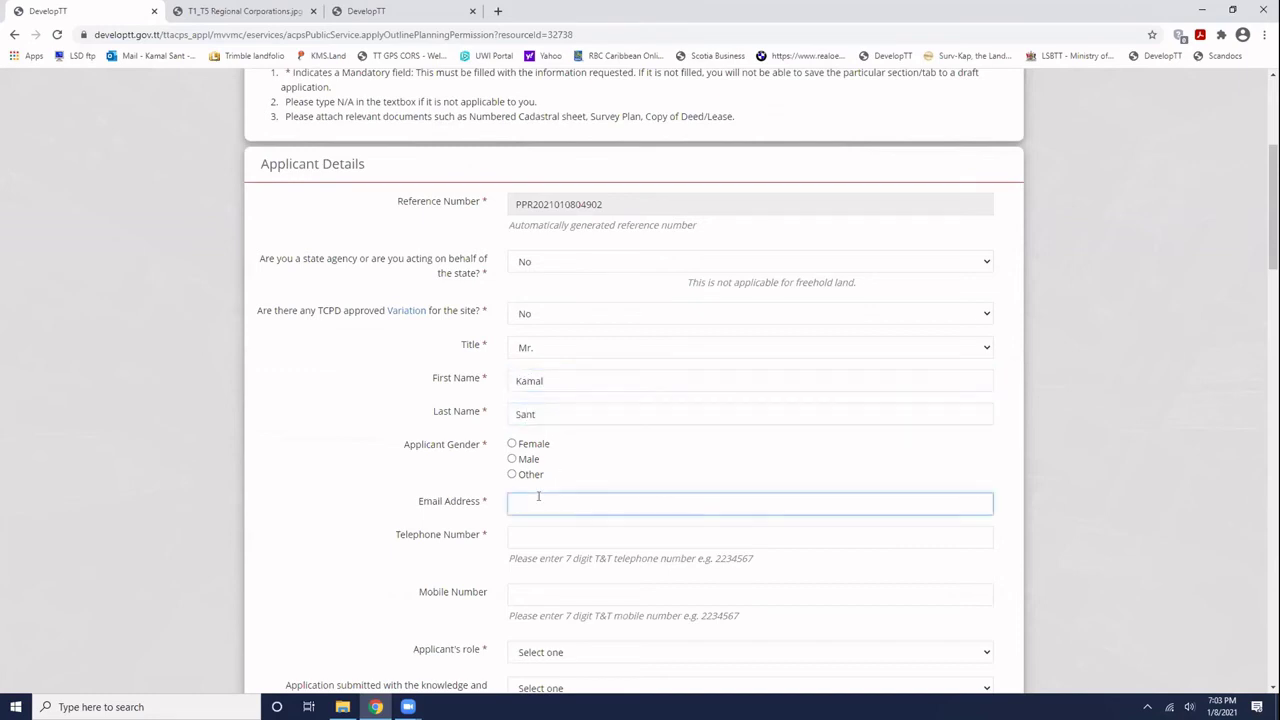
{"action": "left_click", "coordinate": [553, 530]}
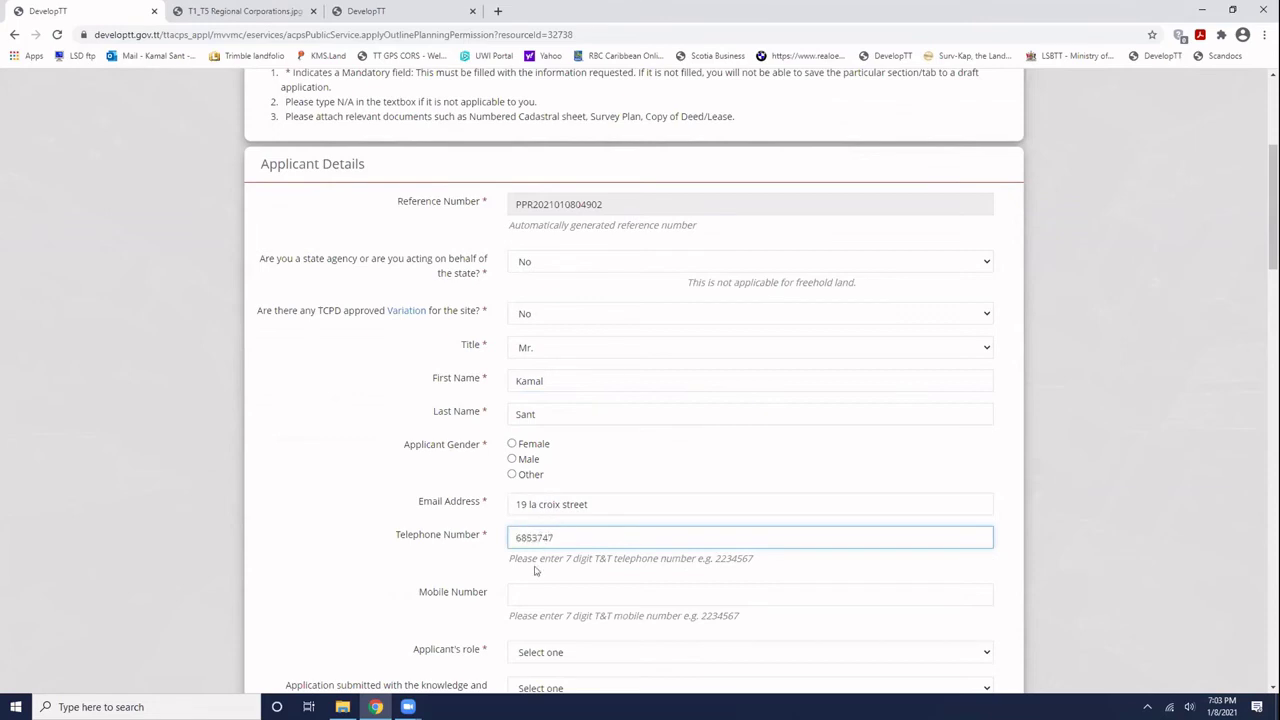
{"action": "left_click", "coordinate": [534, 571]}
- Set the applicant's role to Agent and enter the owner's name
{"action": "scroll", "coordinate": [533, 540], "scroll_direction": "down", "scroll_amount": 1}
{"action": "scroll", "coordinate": [533, 520], "scroll_direction": "down", "scroll_amount": 1}
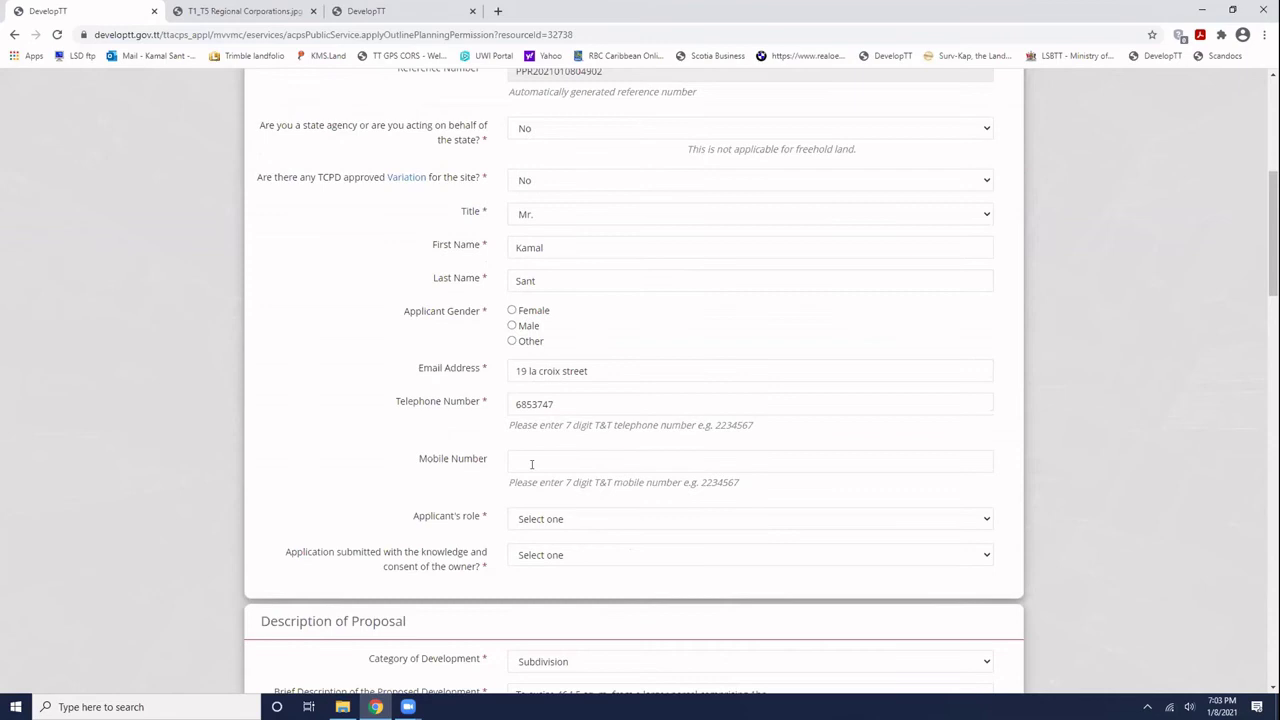
{"action": "left_click", "coordinate": [538, 520]}
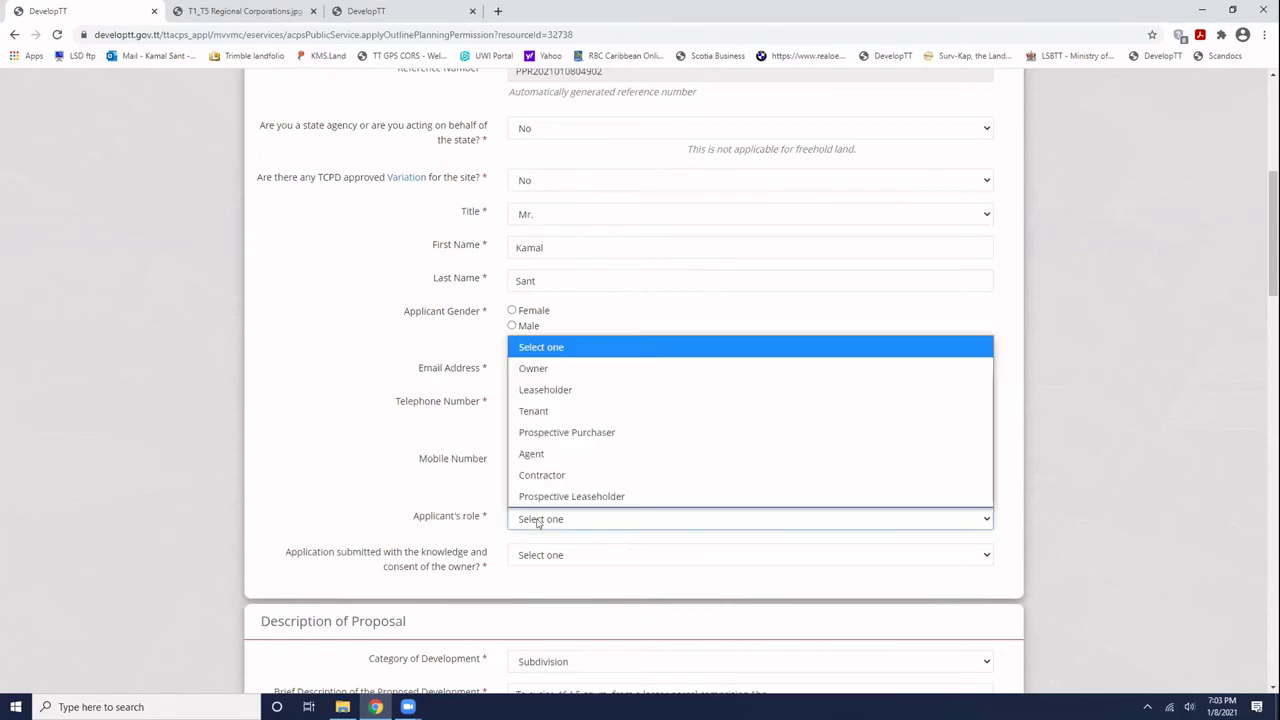
{"action": "left_click", "coordinate": [536, 453]}
{"action": "left_click", "coordinate": [520, 550]}
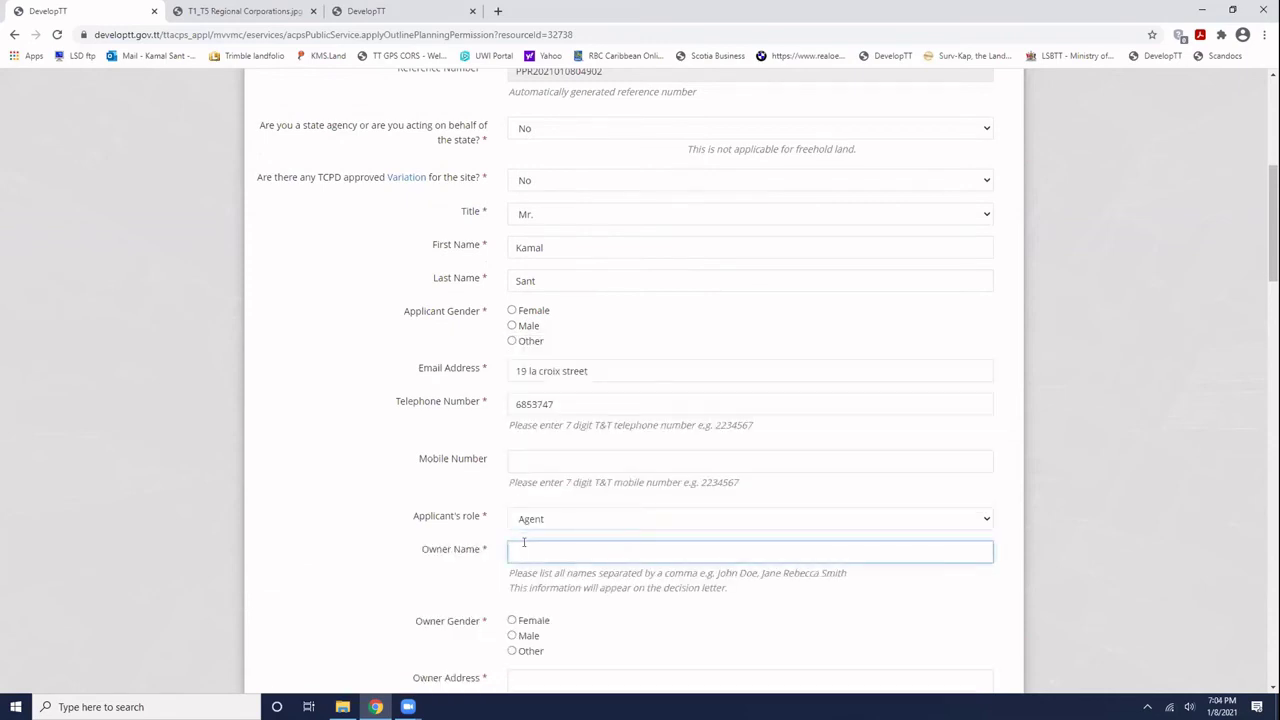
{"action": "type", "text": "Mr Owner"}
{"action": "left_click", "coordinate": [570, 338]}
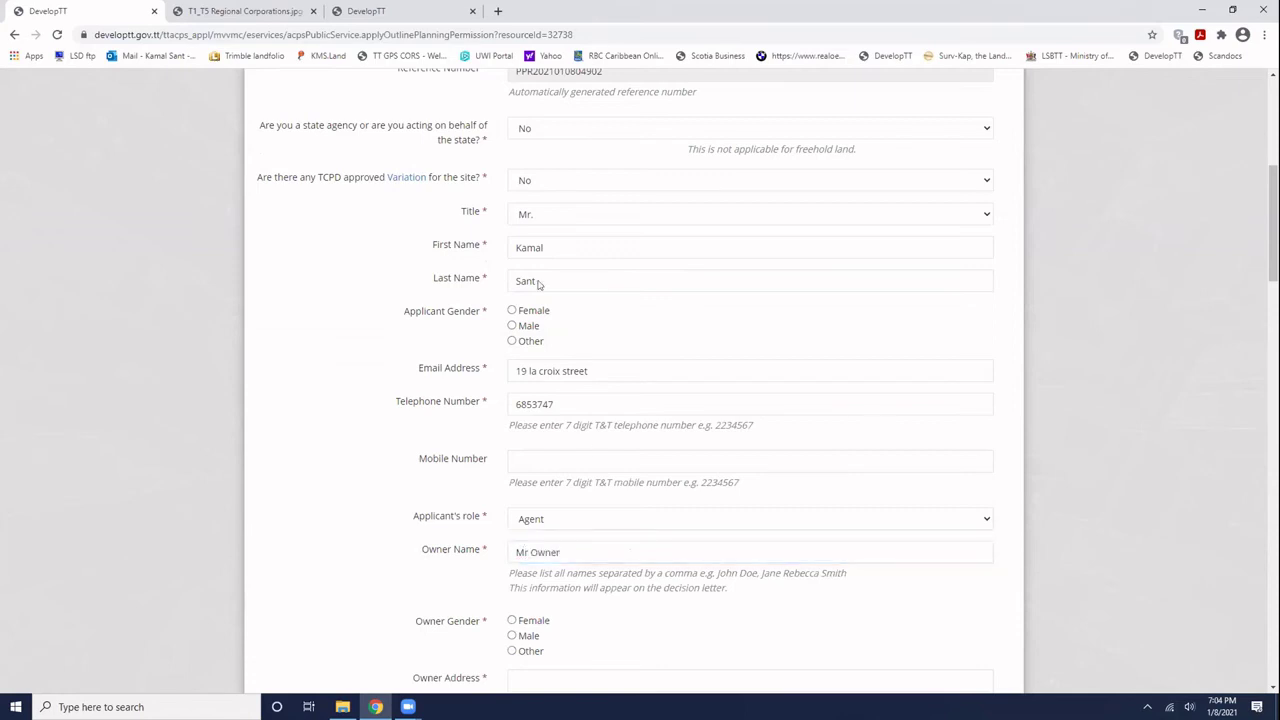
- Keep Mr. as the applicant's title and mark the applicant's gender as Male
{"action": "scroll", "coordinate": [531, 283], "scroll_direction": "up", "scroll_amount": 3}
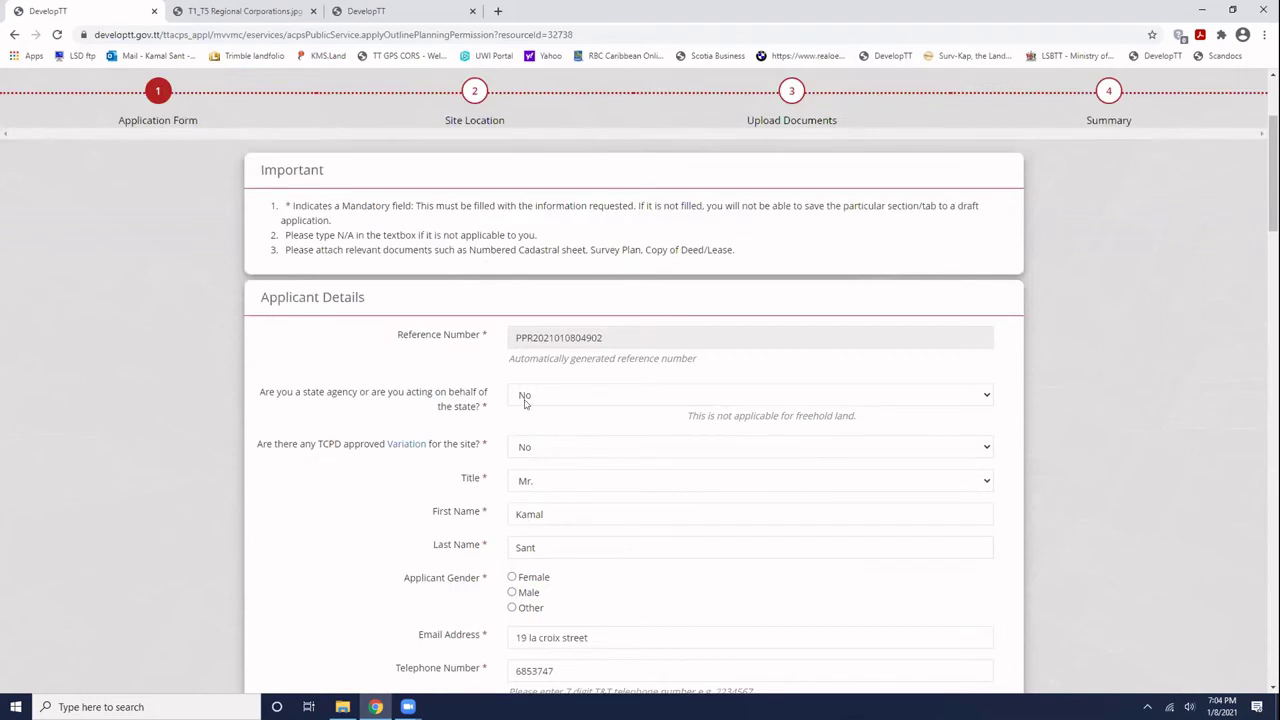
{"action": "left_click", "coordinate": [987, 480]}
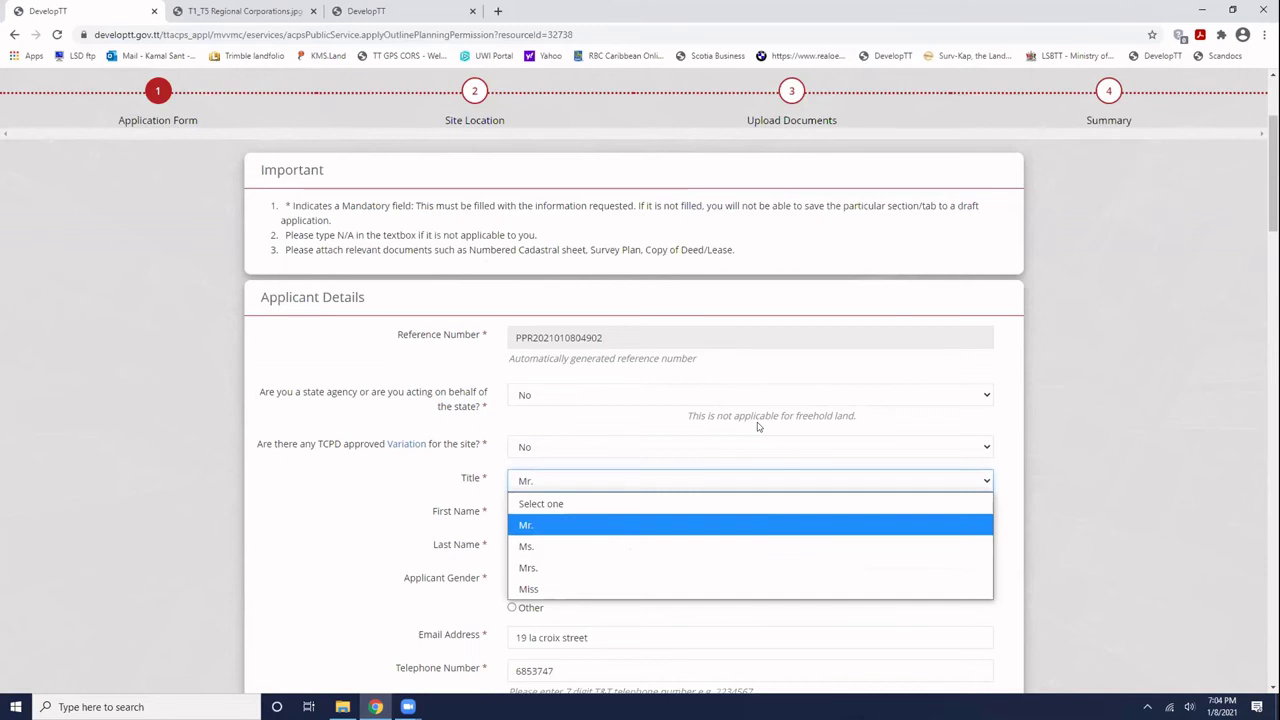
{"action": "left_click", "coordinate": [306, 477]}
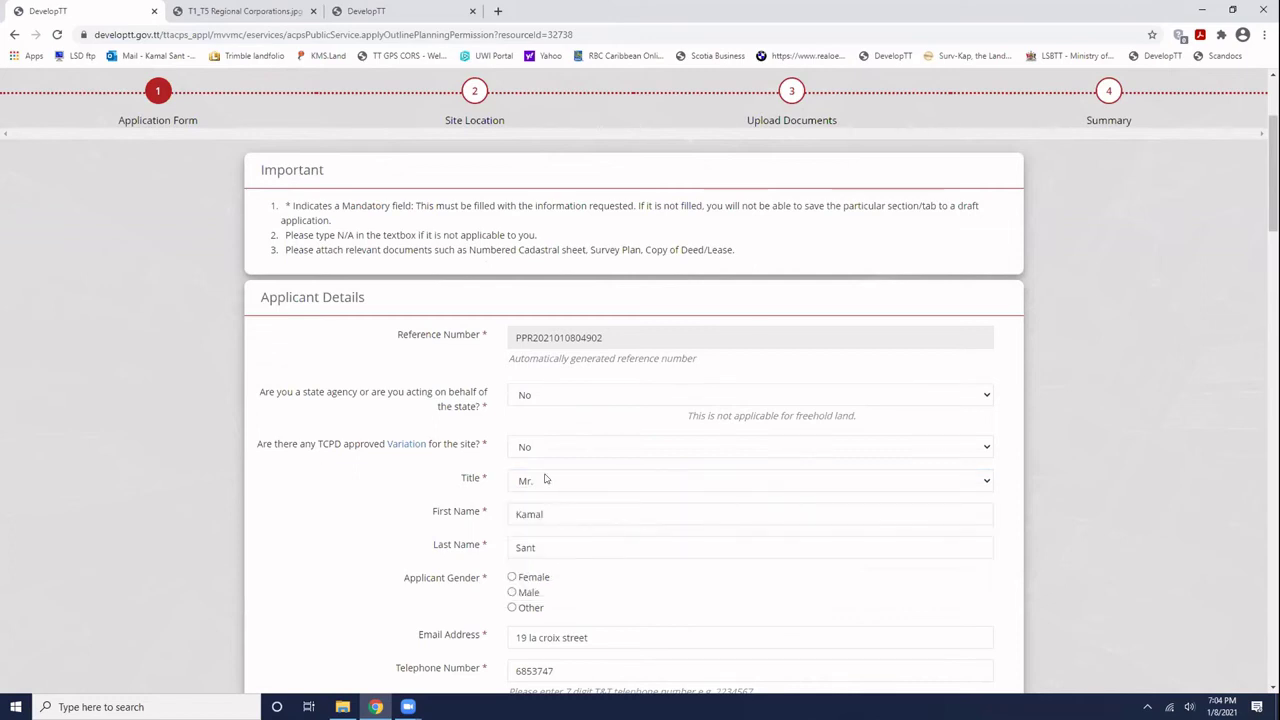
{"action": "scroll", "coordinate": [545, 479], "scroll_direction": "down", "scroll_amount": 3}
{"action": "scroll", "coordinate": [545, 479], "scroll_direction": "down", "scroll_amount": 2}
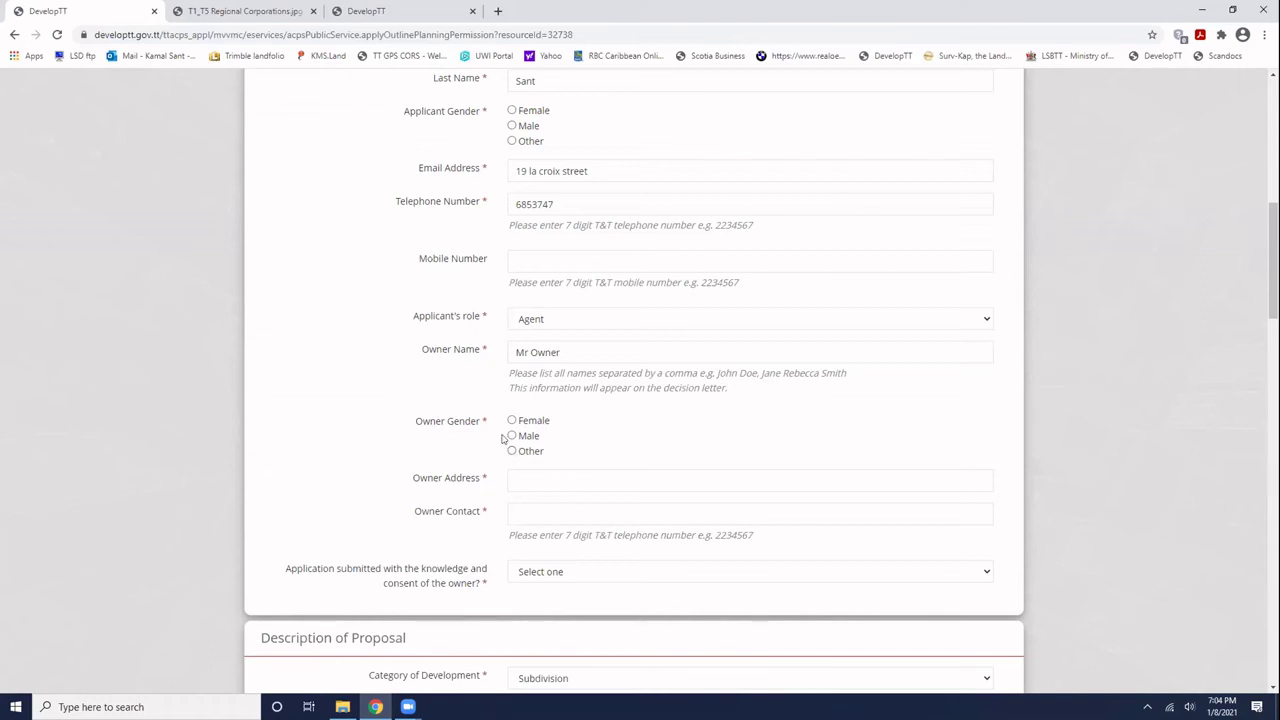
{"action": "scroll", "coordinate": [530, 318], "scroll_direction": "up", "scroll_amount": 2}
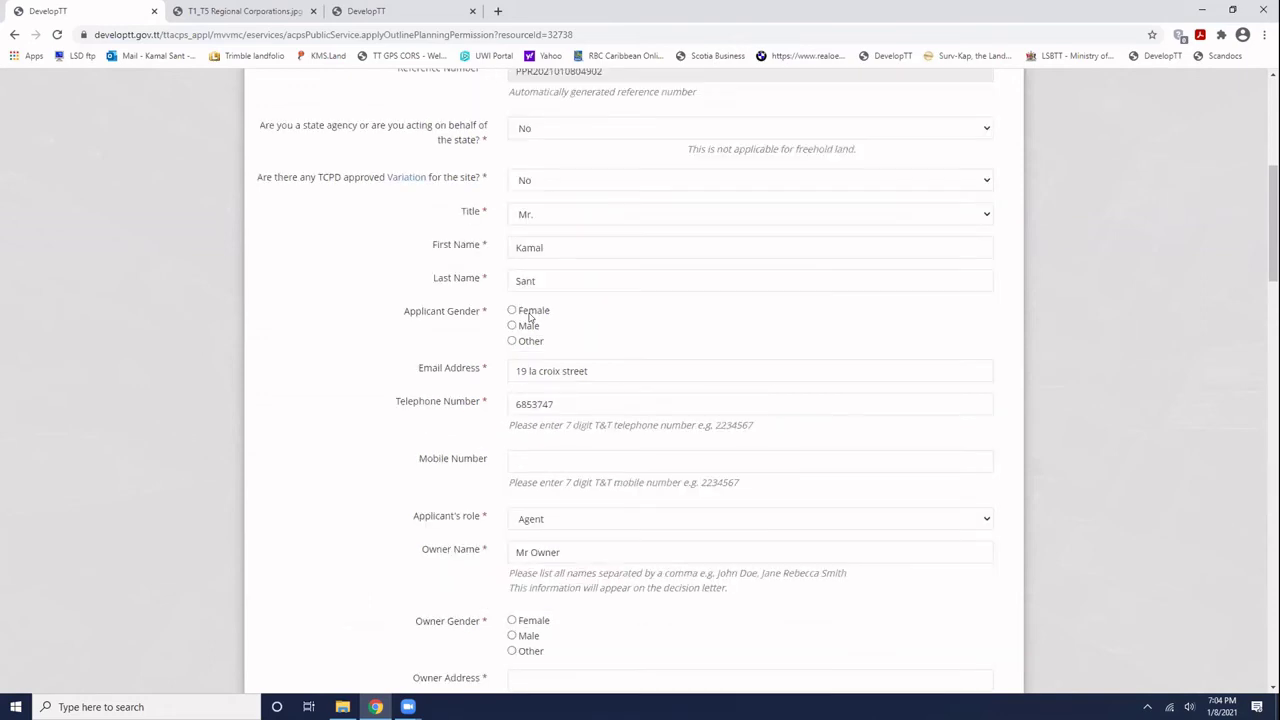
{"action": "left_click", "coordinate": [538, 217]}
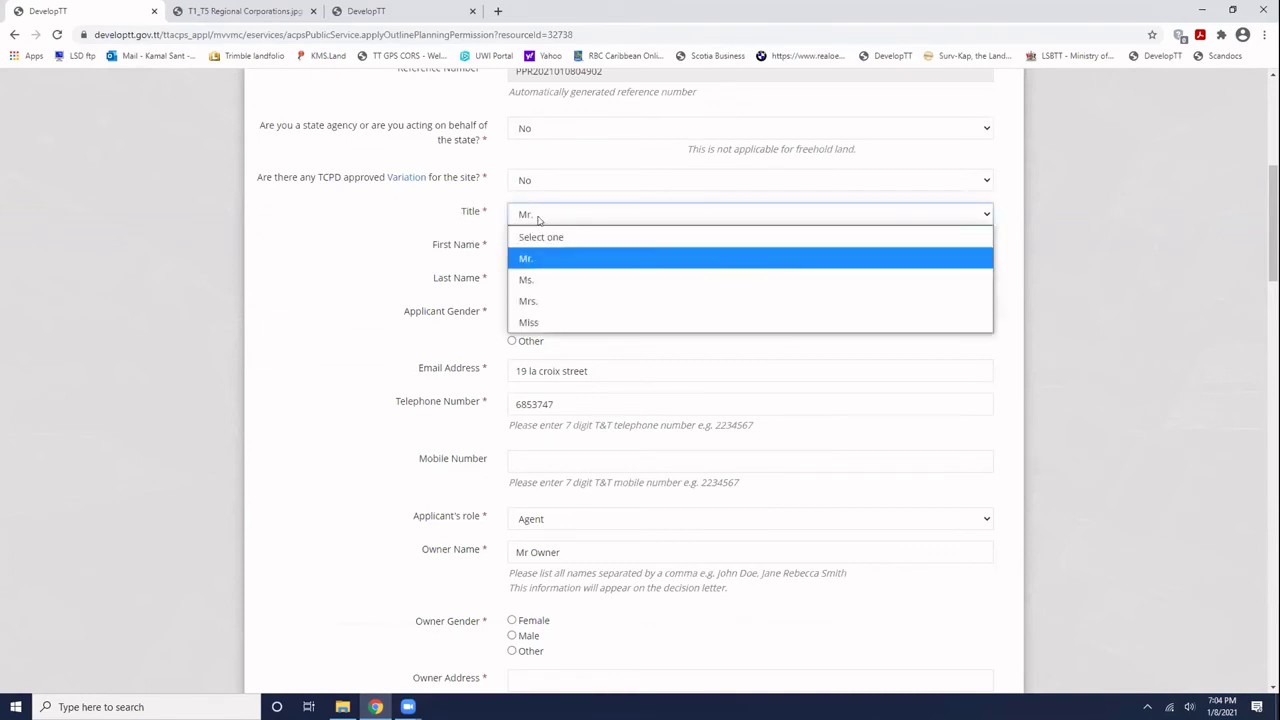
{"action": "left_click", "coordinate": [538, 218]}
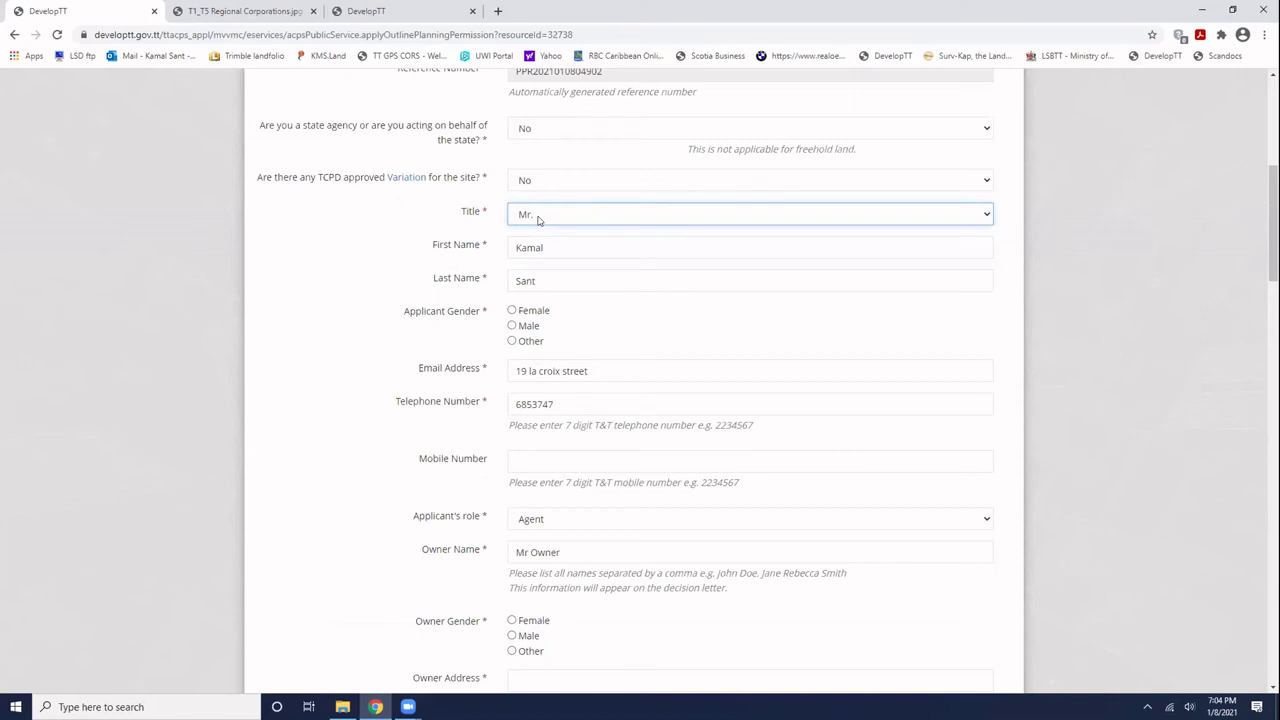
{"action": "left_click", "coordinate": [512, 327]}
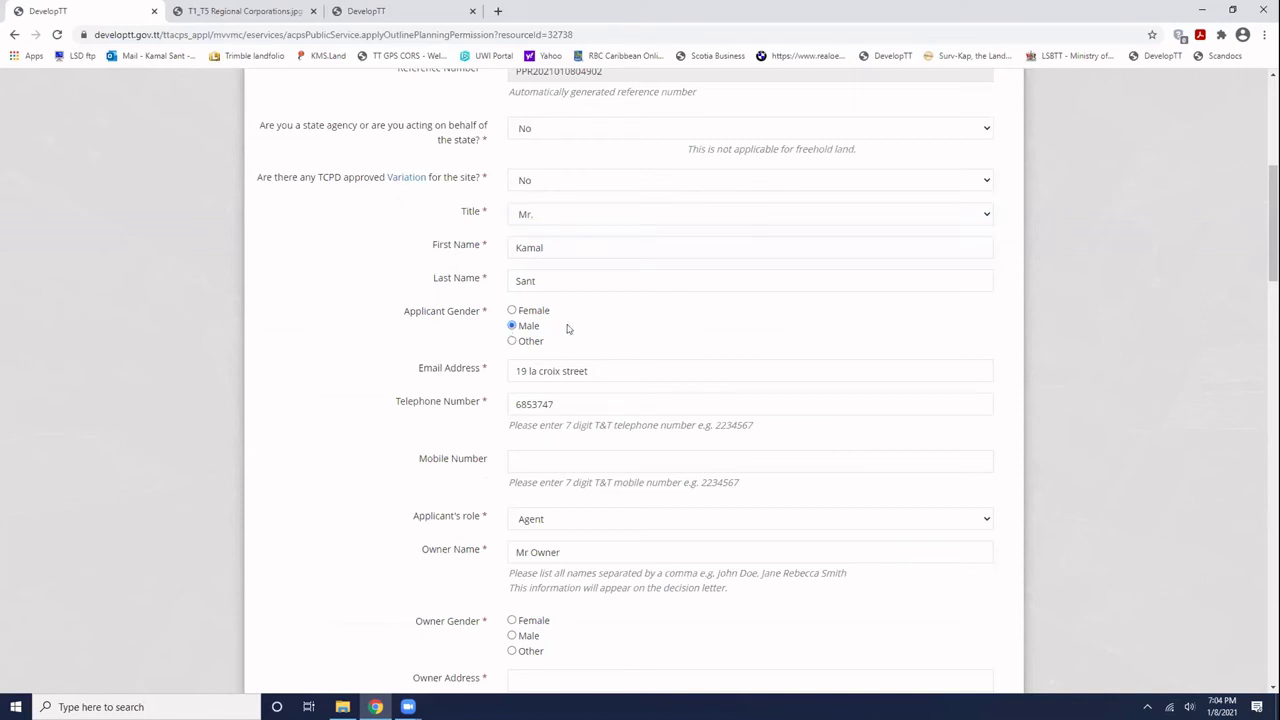
- Enter the owner's address and contact number
{"action": "scroll", "coordinate": [604, 326], "scroll_direction": "down", "scroll_amount": 3}
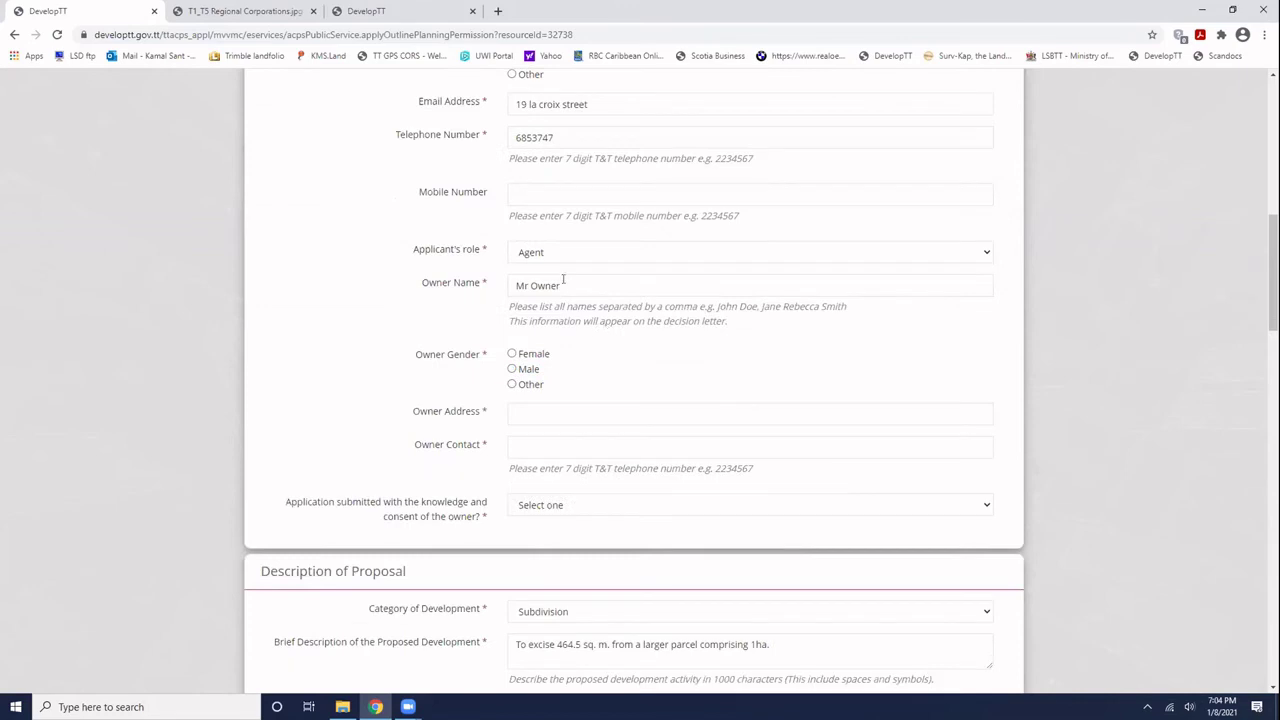
{"action": "scroll", "coordinate": [563, 280], "scroll_direction": "down", "scroll_amount": 2}
{"action": "left_click", "coordinate": [516, 213]}
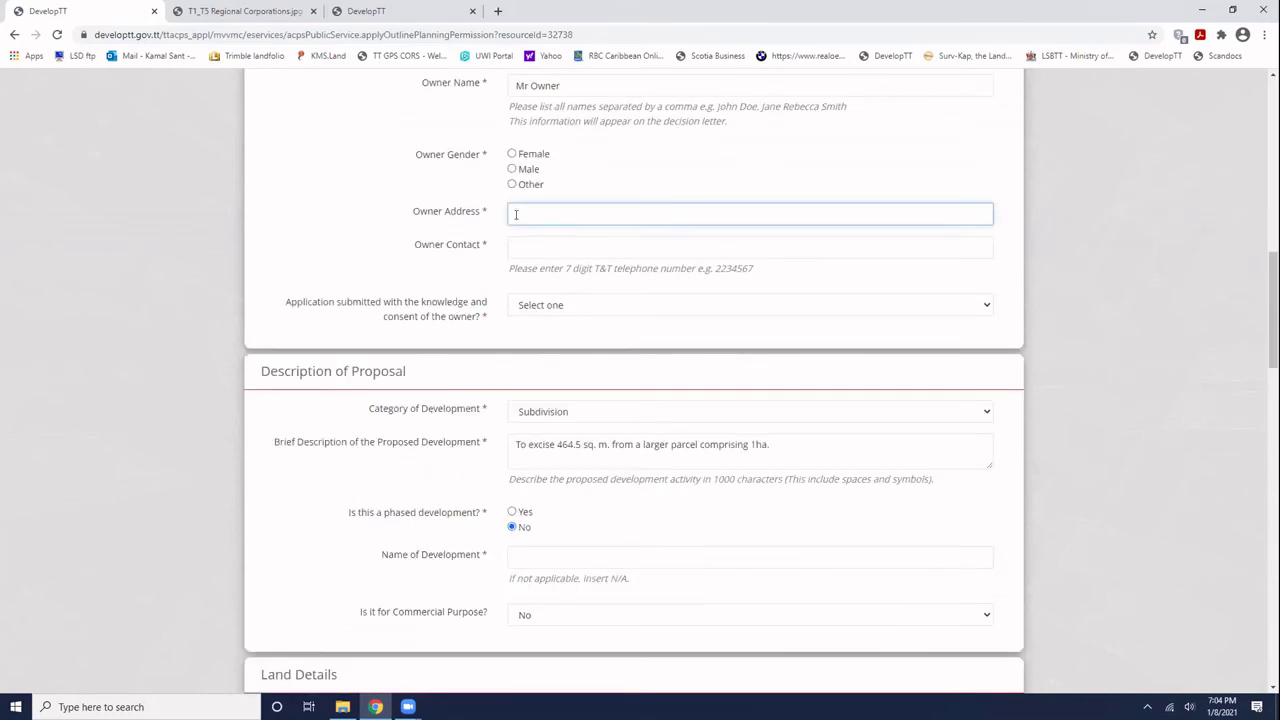
{"action": "left_click", "coordinate": [518, 244]}
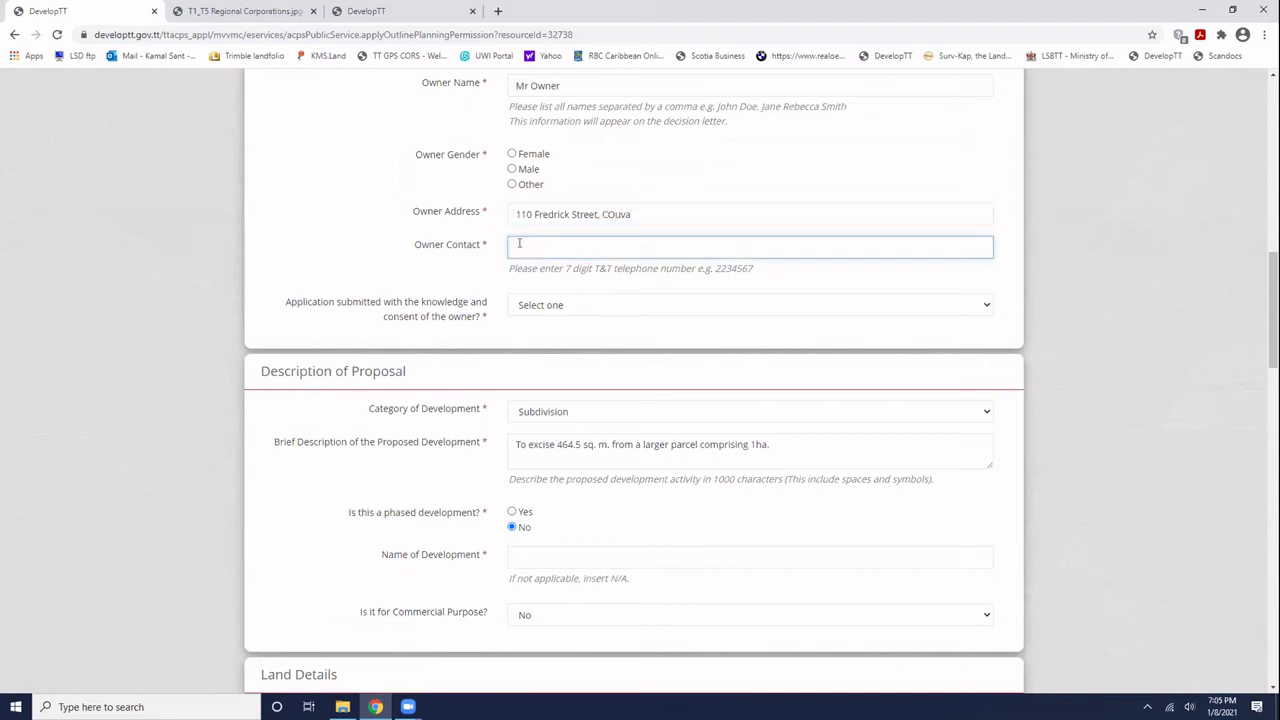
{"action": "type", "text": "6666666"}
- Answer Yes to owner consent and name the development Mine
{"action": "left_click", "coordinate": [549, 311]}
{"action": "left_click", "coordinate": [539, 349]}
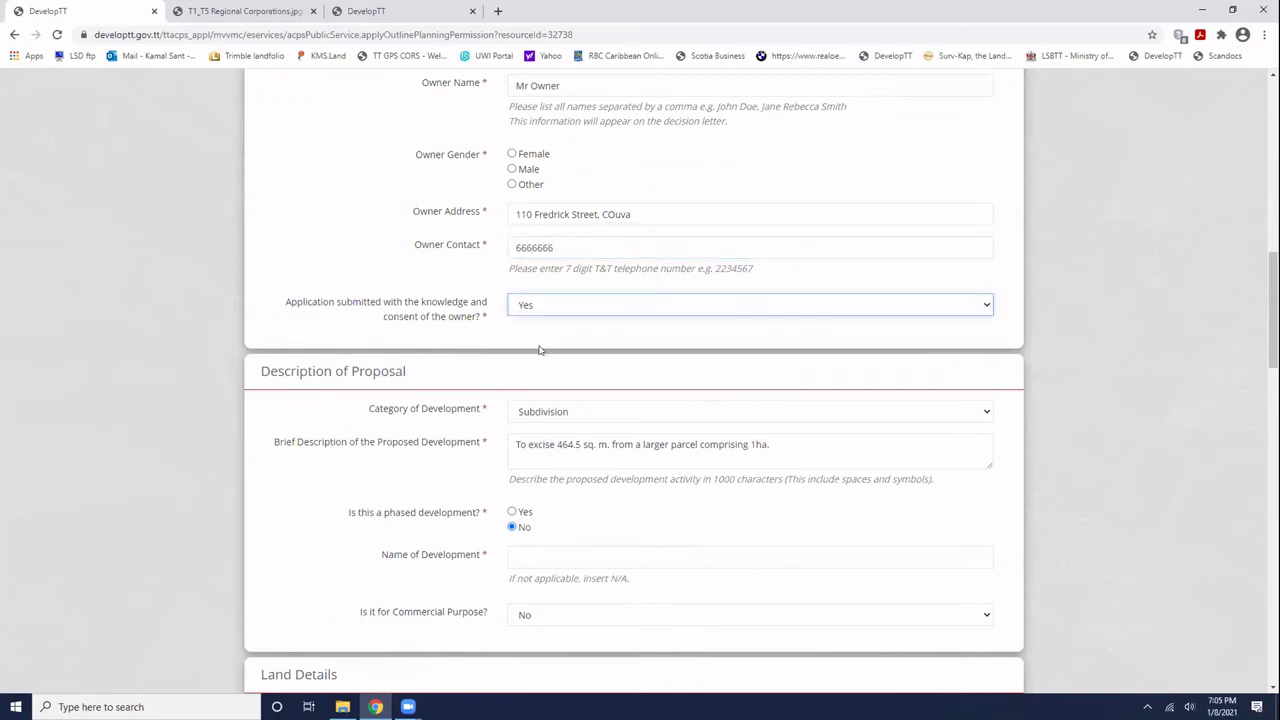
{"action": "scroll", "coordinate": [540, 349], "scroll_direction": "down", "scroll_amount": 1}
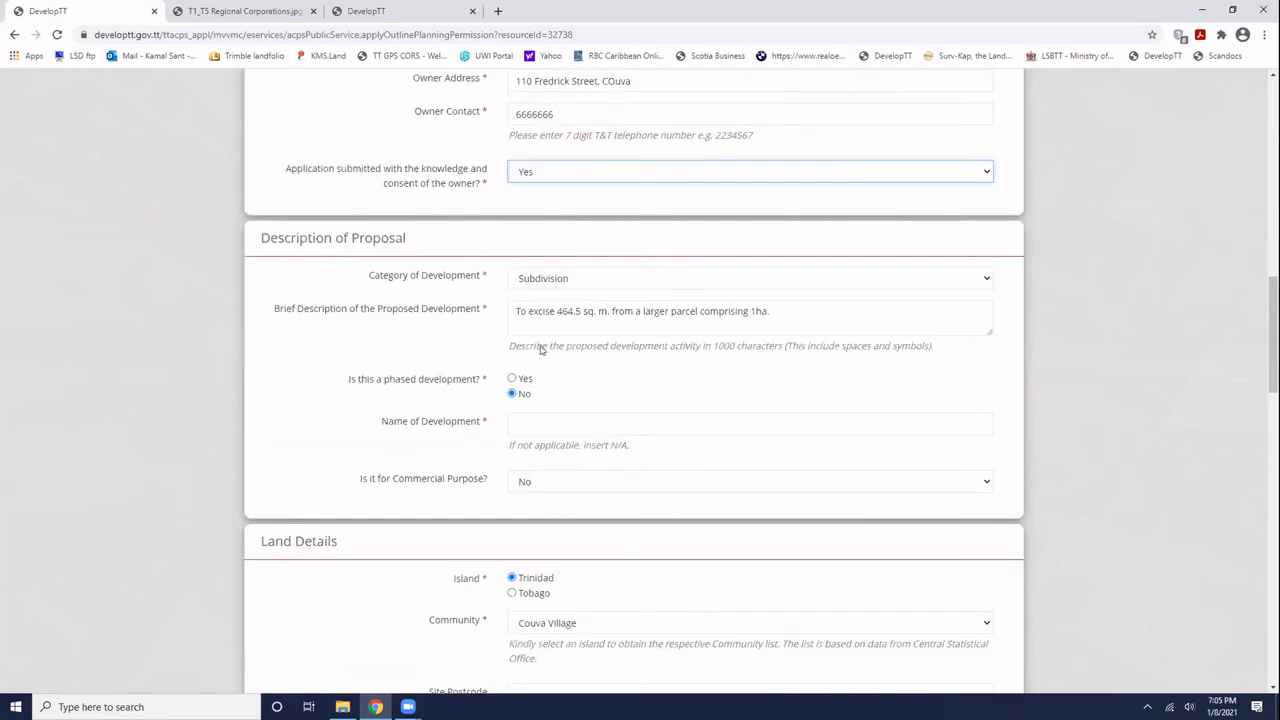
{"action": "left_click", "coordinate": [537, 423]}
{"action": "type", "text": "M"}
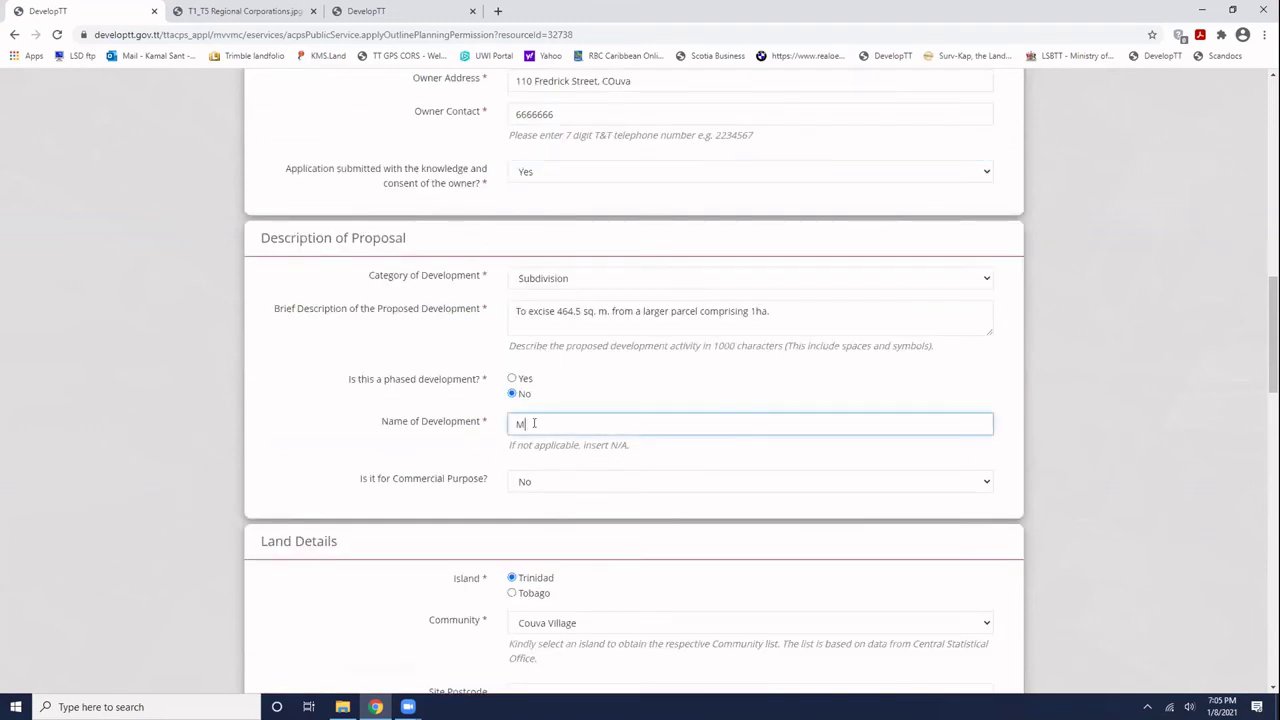
{"action": "type", "text": "ini"}
{"action": "left_click", "coordinate": [346, 415]}
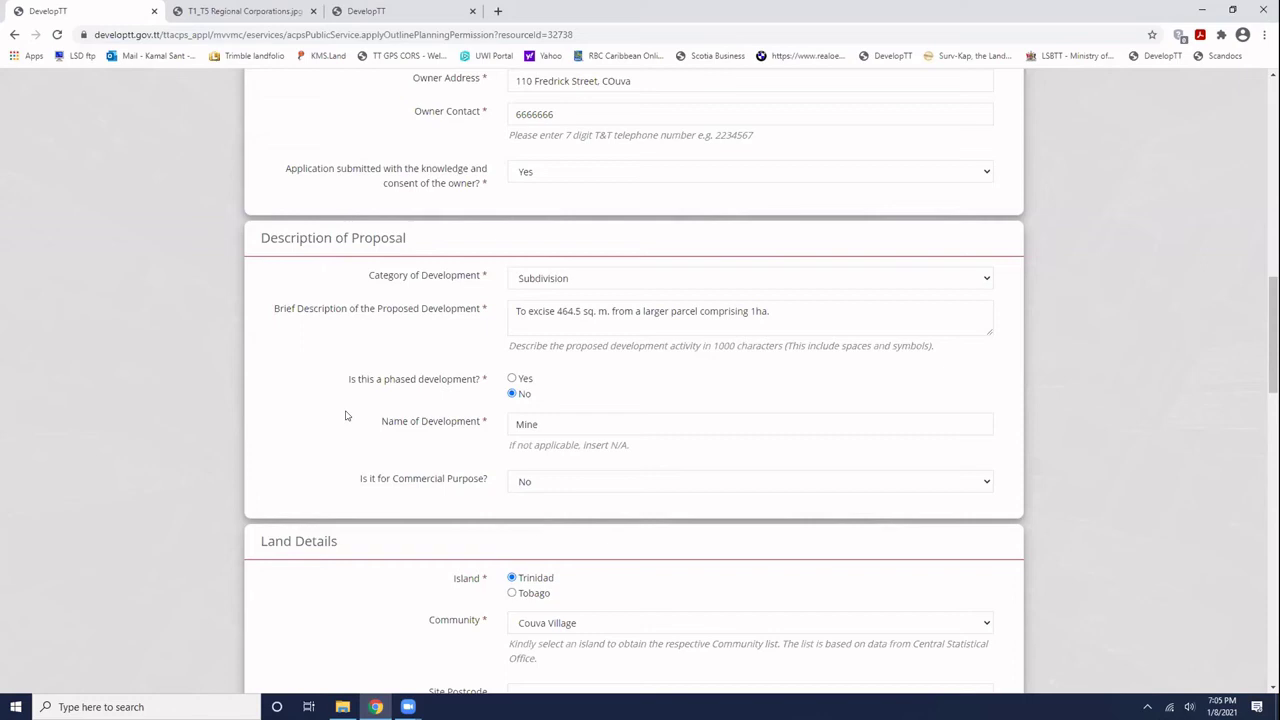
- Set the site postcode to n/a and keep Couva as the ward/parish
{"action": "scroll", "coordinate": [346, 415], "scroll_direction": "down", "scroll_amount": 2}
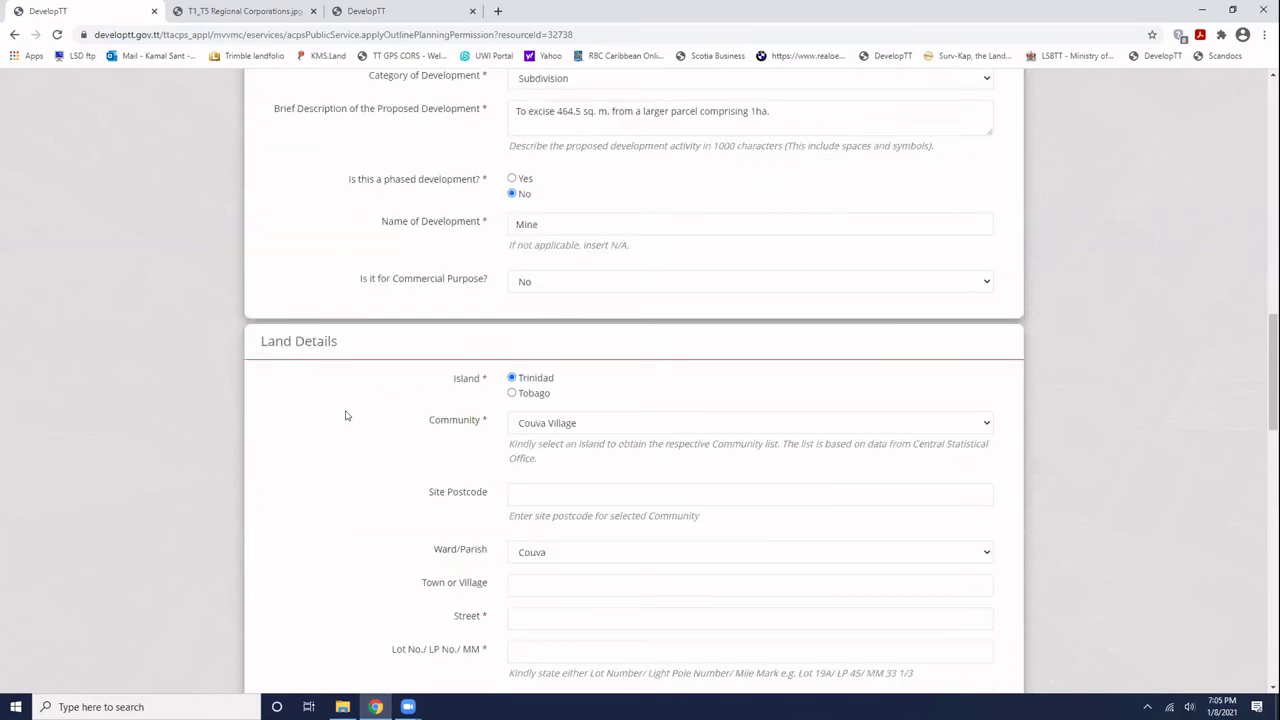
{"action": "scroll", "coordinate": [346, 415], "scroll_direction": "down", "scroll_amount": 1}
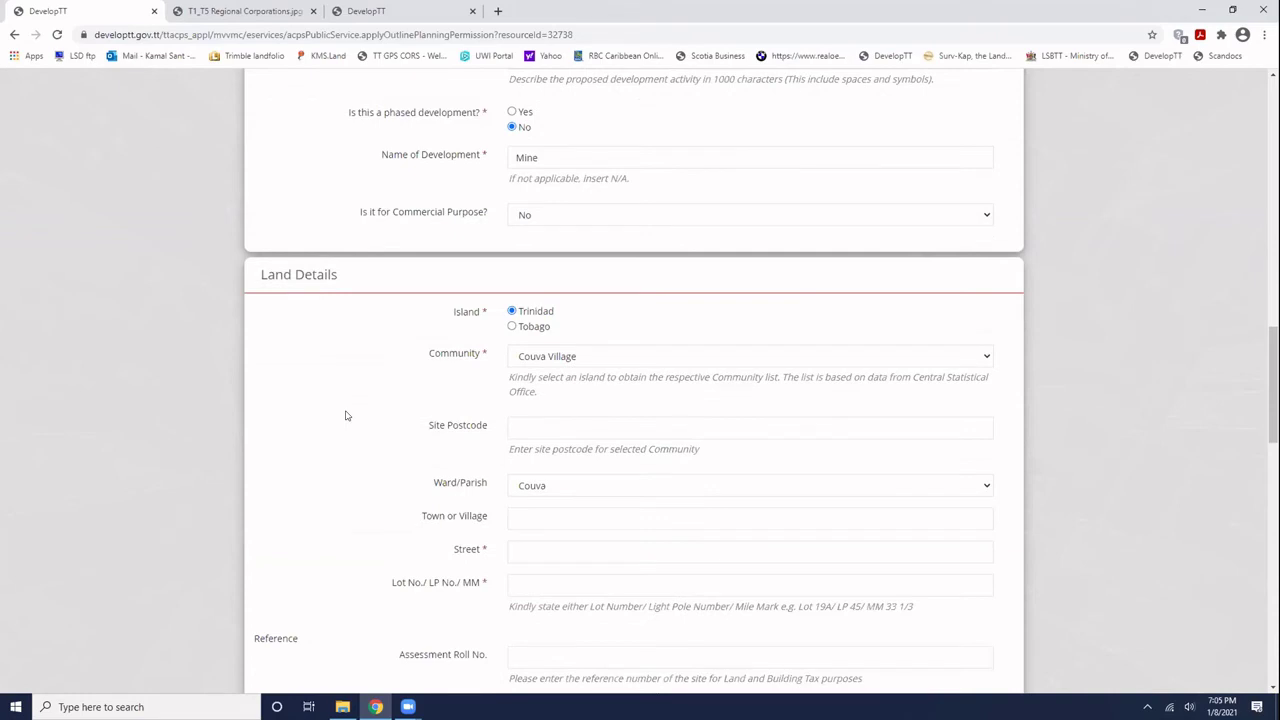
{"action": "left_click", "coordinate": [526, 426]}
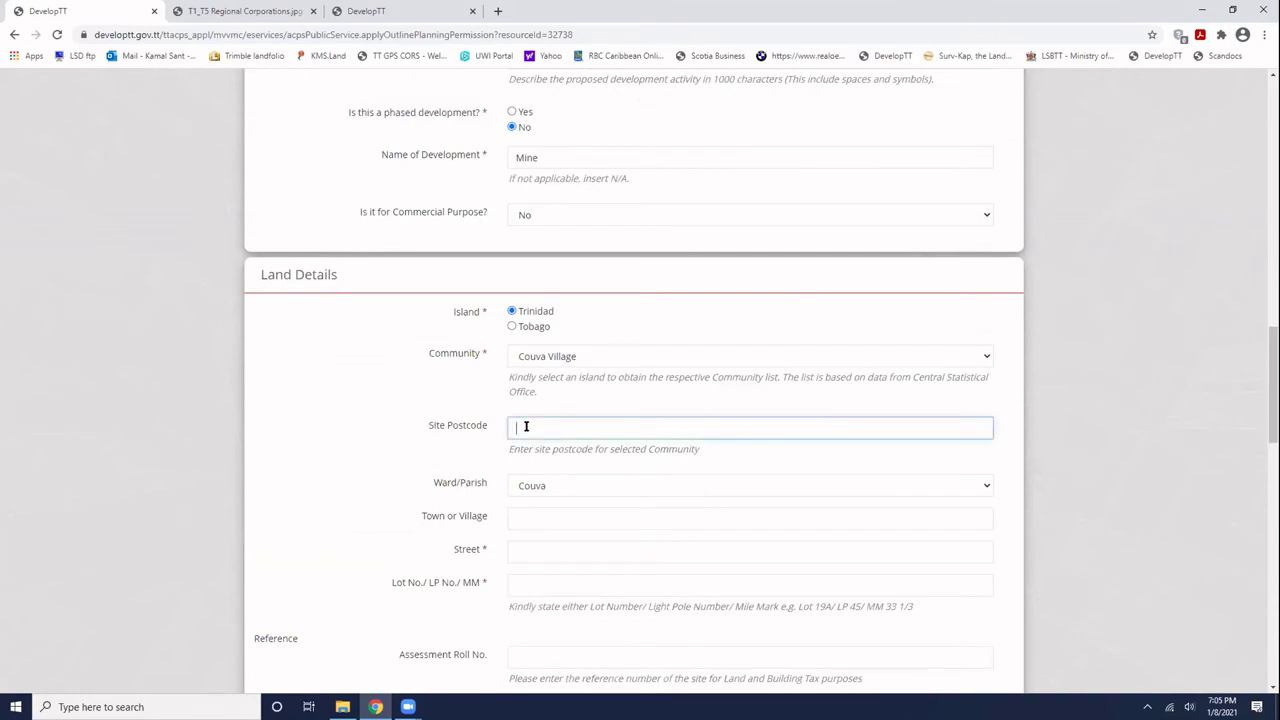
{"action": "type", "text": "n/a"}
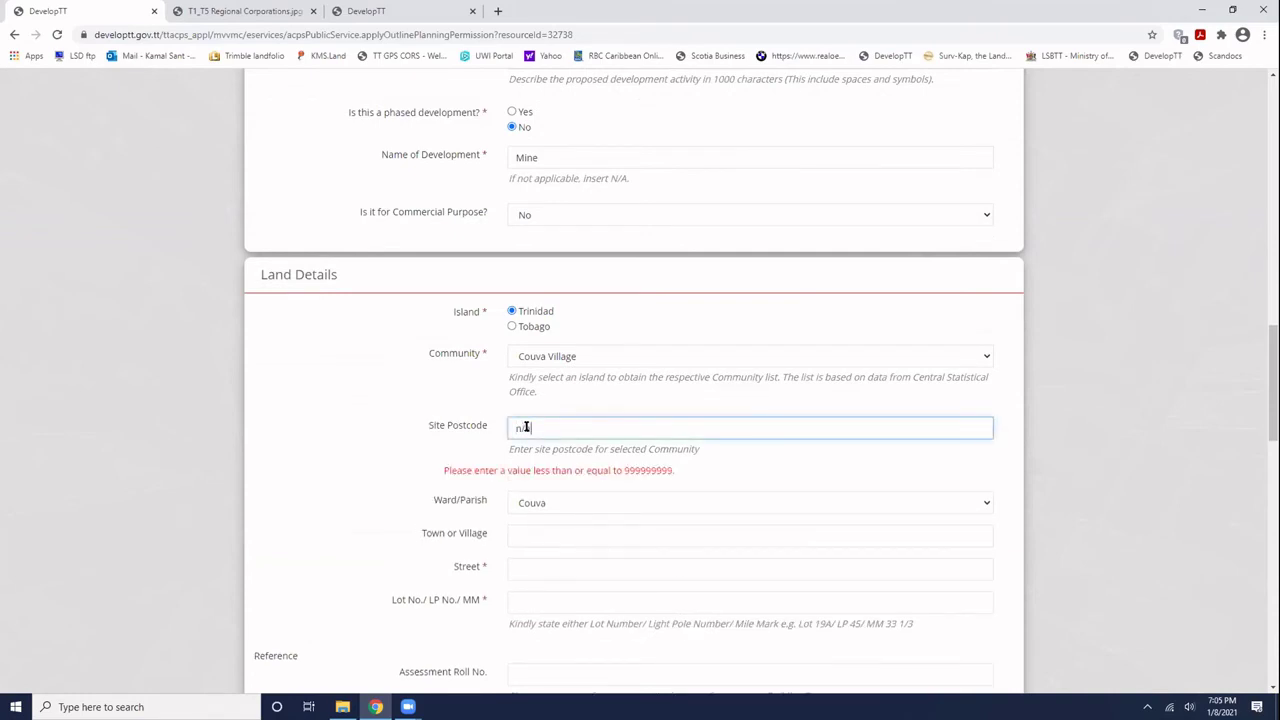
{"action": "left_click", "coordinate": [558, 508]}
{"action": "left_click", "coordinate": [558, 508]}
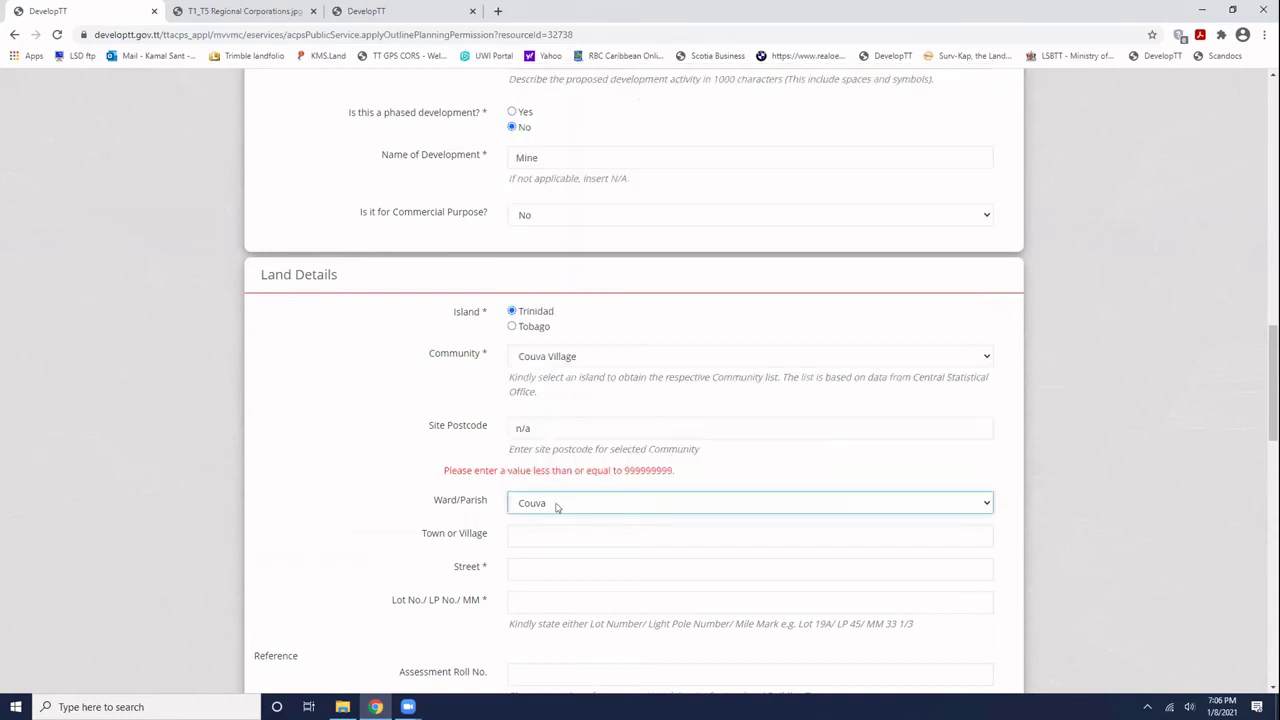
{"action": "left_click", "coordinate": [403, 478]}
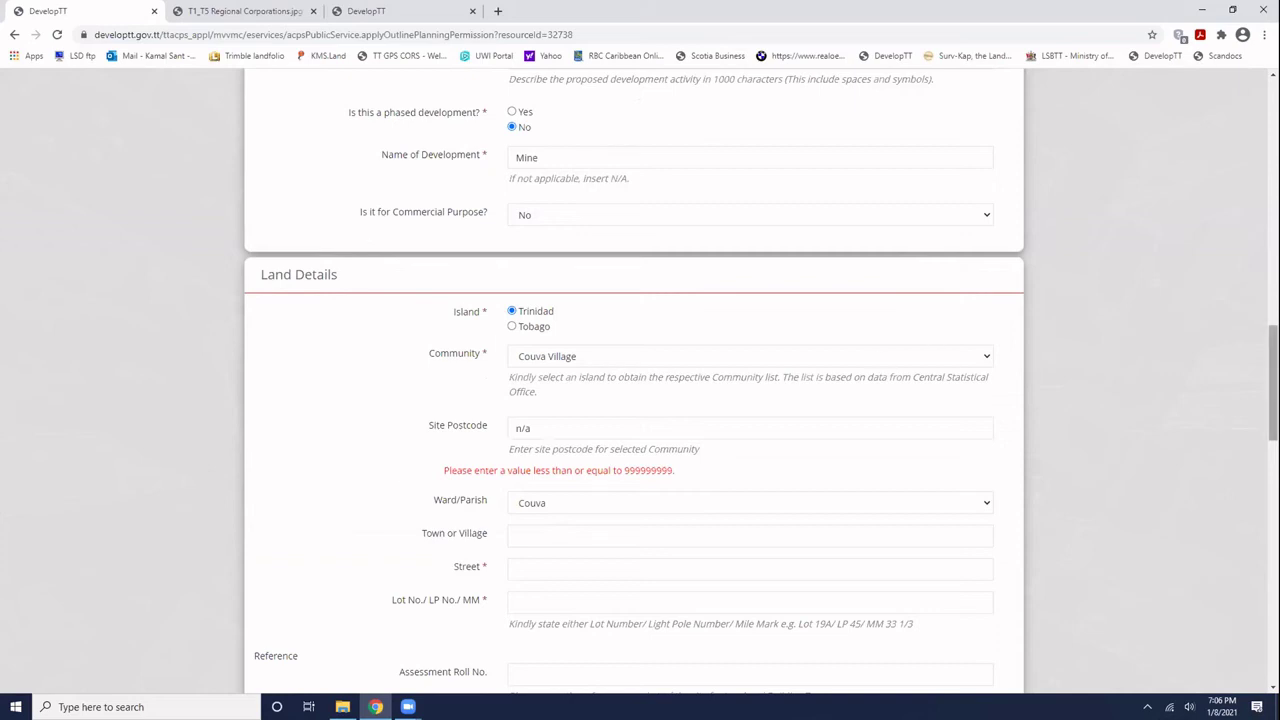
- Enter the site's street and LP50 as the lot/light pole number
{"action": "left_click_drag", "start_coordinate": [1273, 385], "coordinate": [1270, 614]}
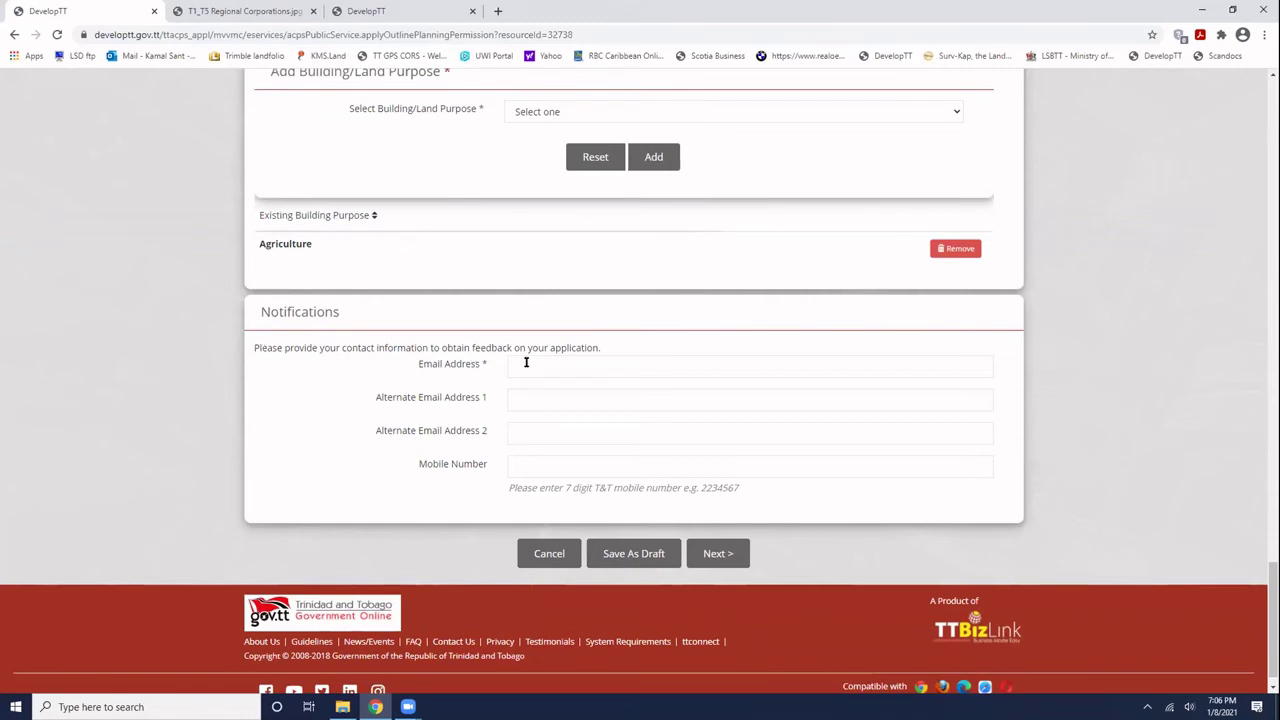
{"action": "scroll", "coordinate": [526, 363], "scroll_direction": "up", "scroll_amount": 7}
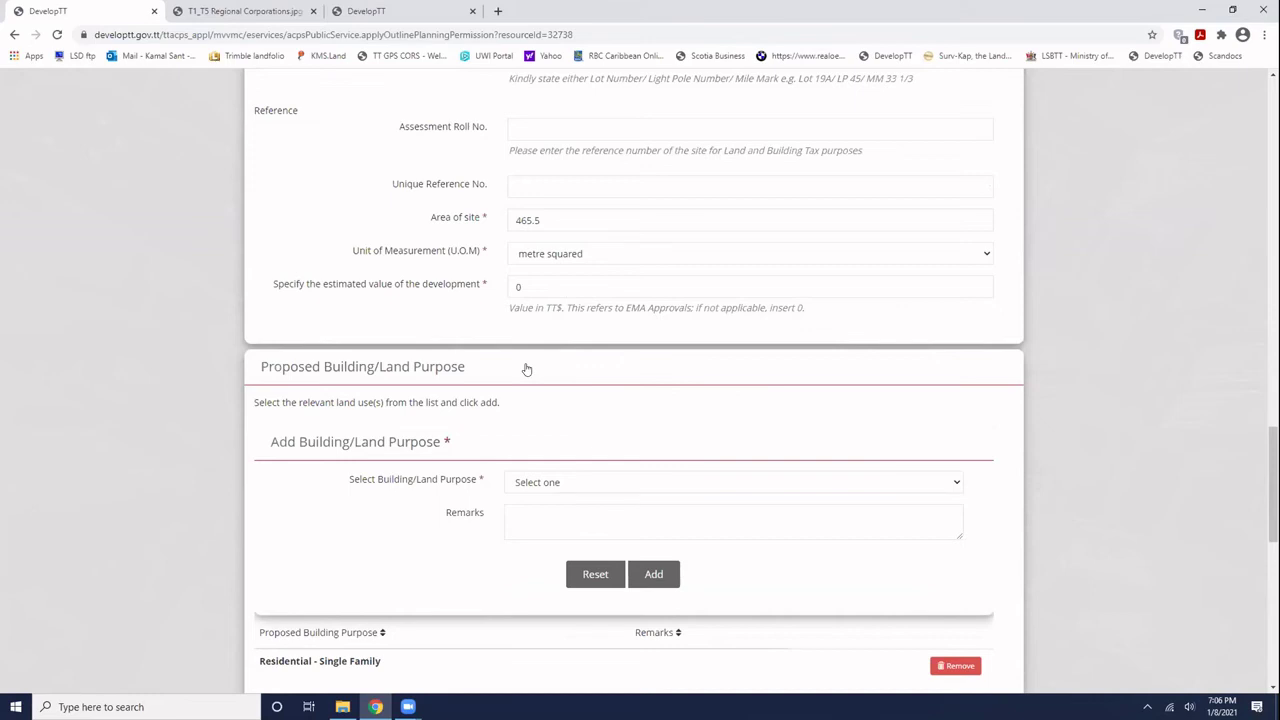
{"action": "scroll", "coordinate": [526, 365], "scroll_direction": "up", "scroll_amount": 2}
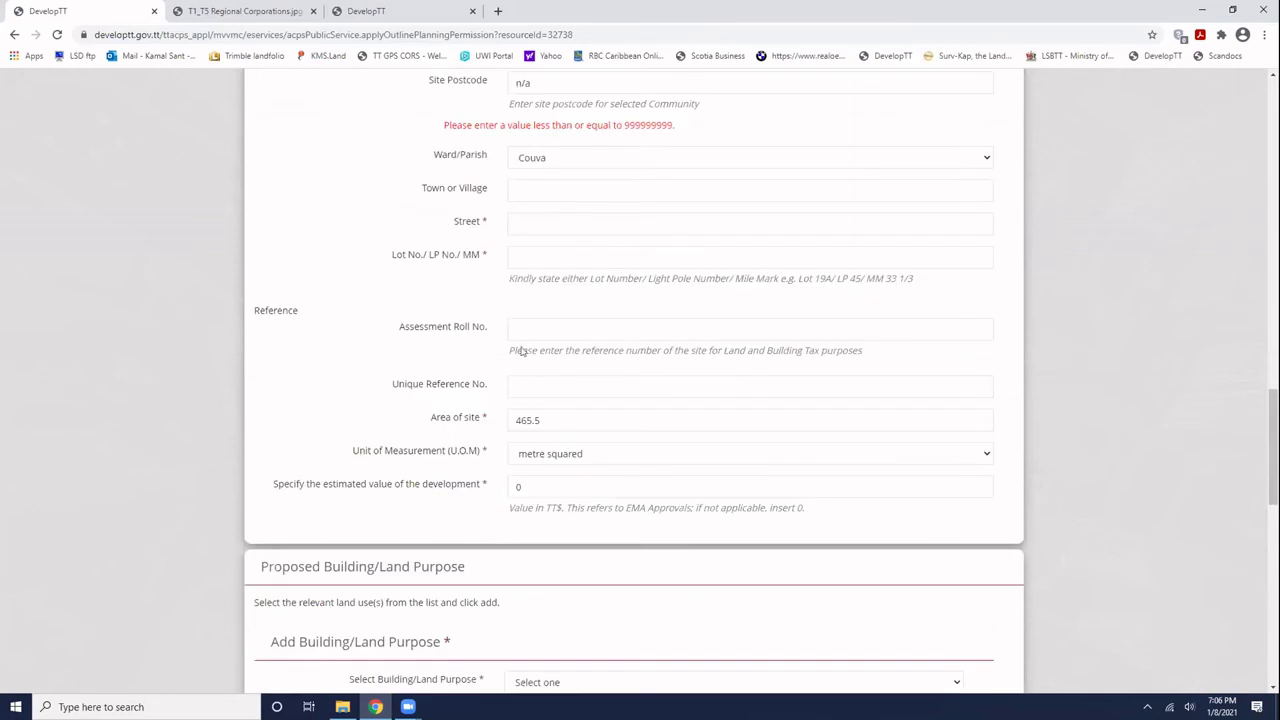
{"action": "left_click", "coordinate": [521, 222]}
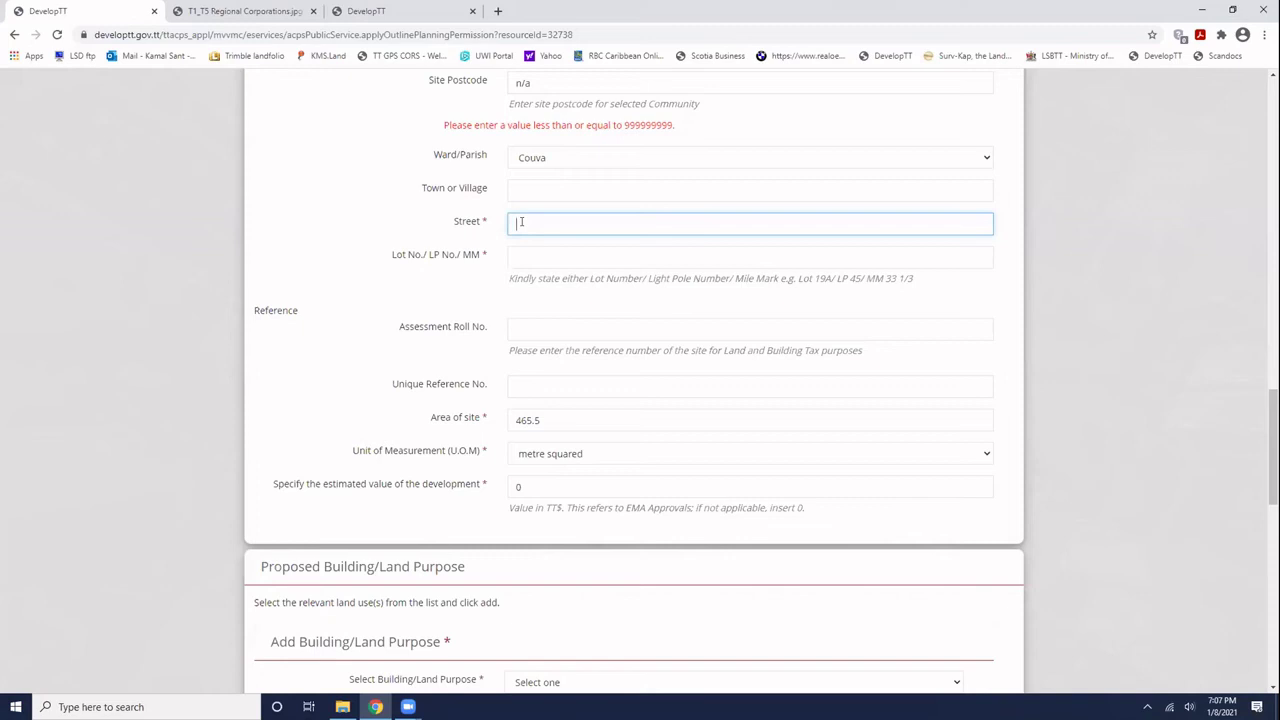
{"action": "scroll", "coordinate": [521, 221], "scroll_direction": "up", "scroll_amount": 2}
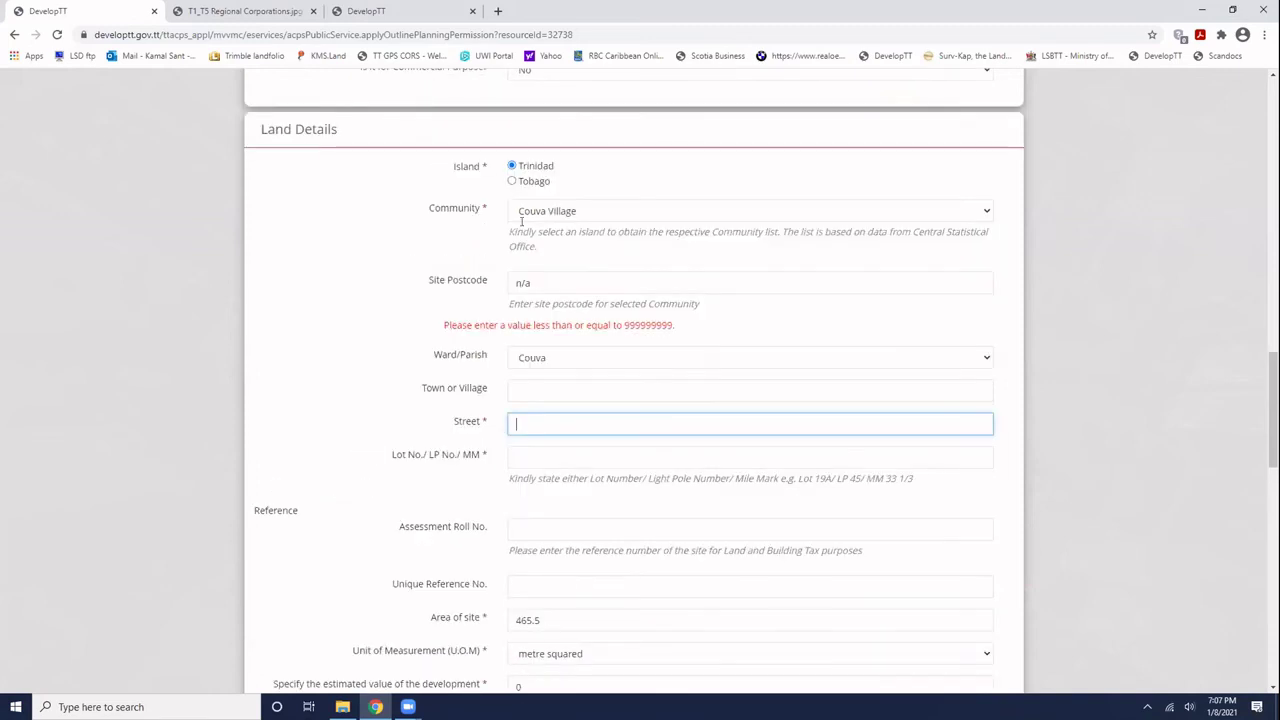
{"action": "scroll", "coordinate": [521, 226], "scroll_direction": "up", "scroll_amount": 1}
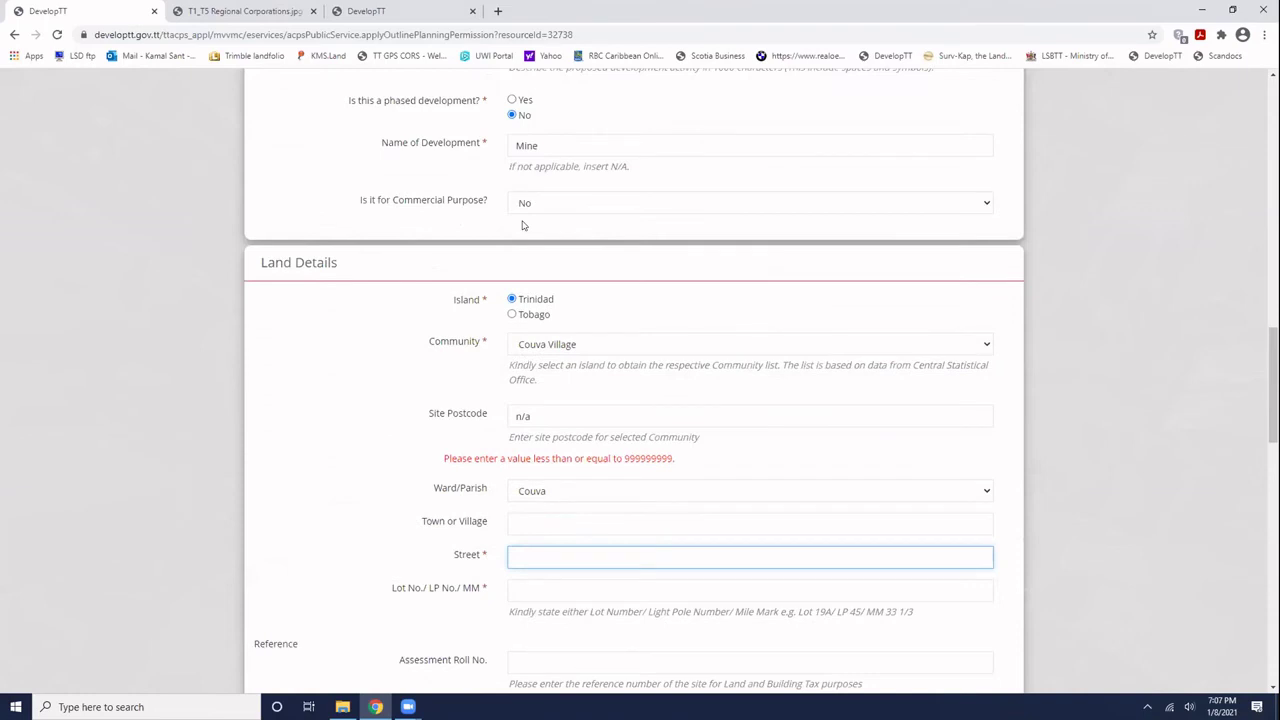
{"action": "scroll", "coordinate": [523, 234], "scroll_direction": "up", "scroll_amount": 1}
{"action": "scroll", "coordinate": [530, 255], "scroll_direction": "down", "scroll_amount": 5}
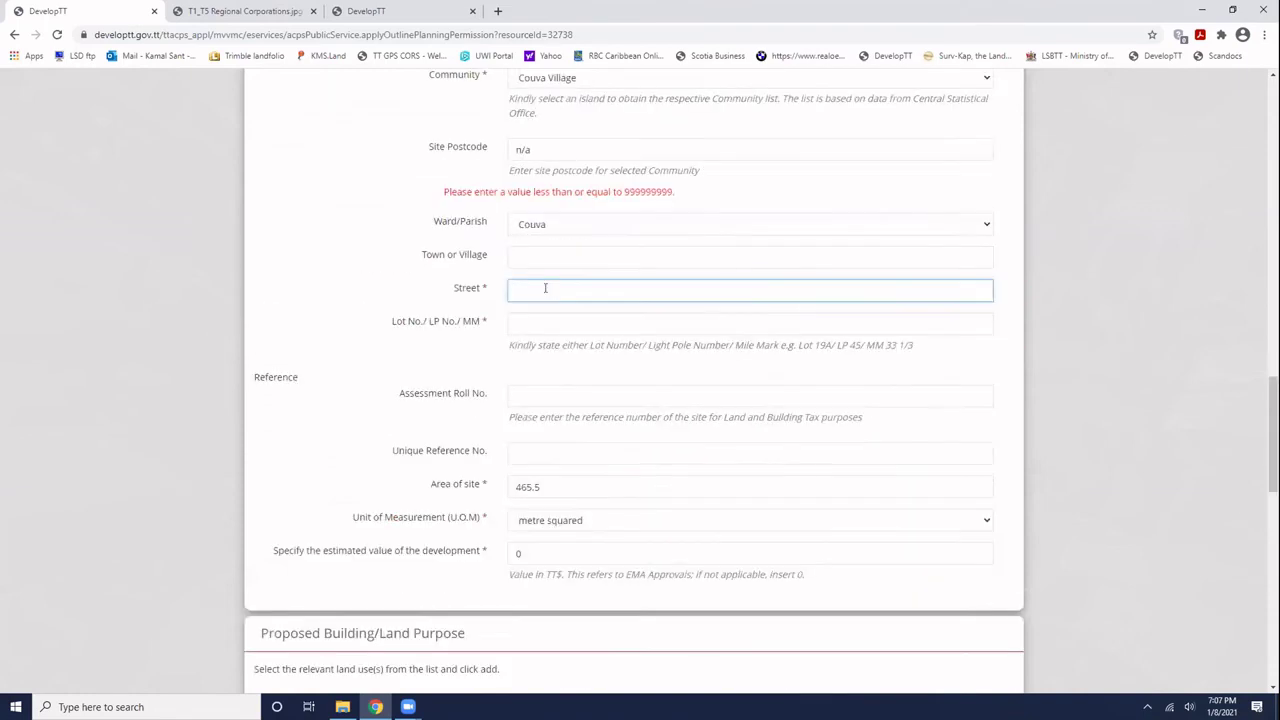
{"action": "key", "text": "Tab"}
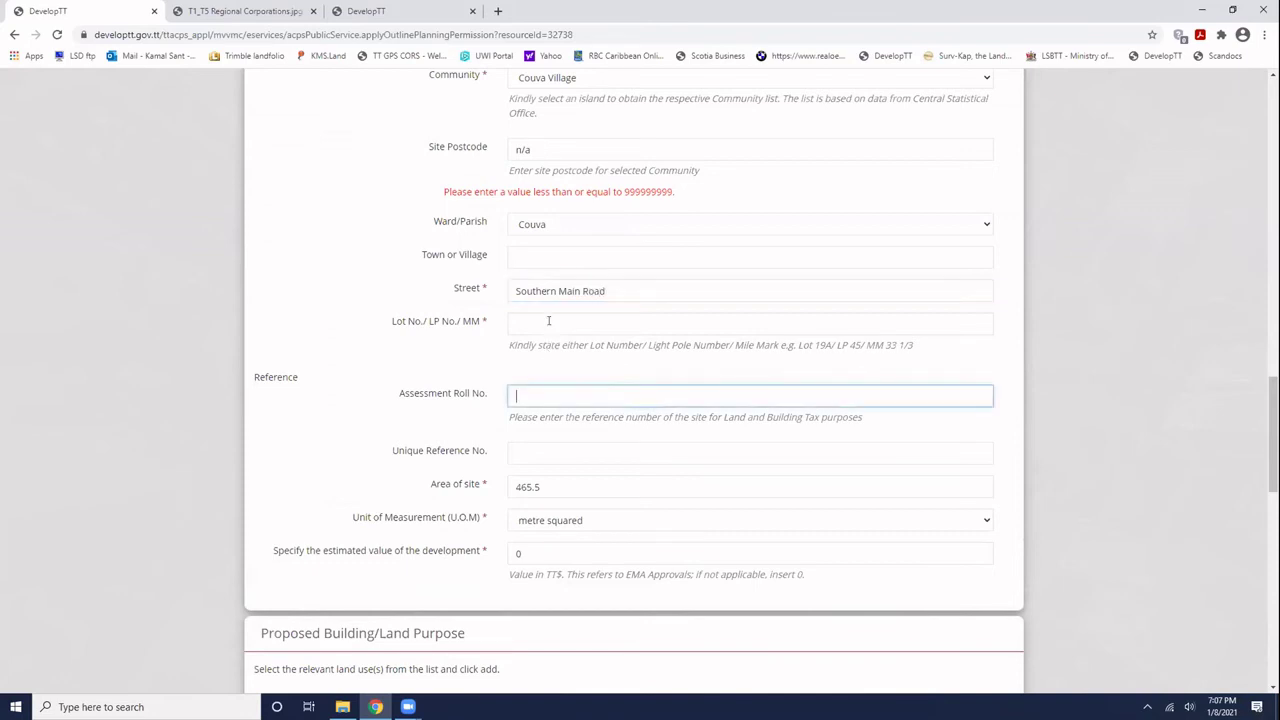
{"action": "left_click", "coordinate": [548, 321]}
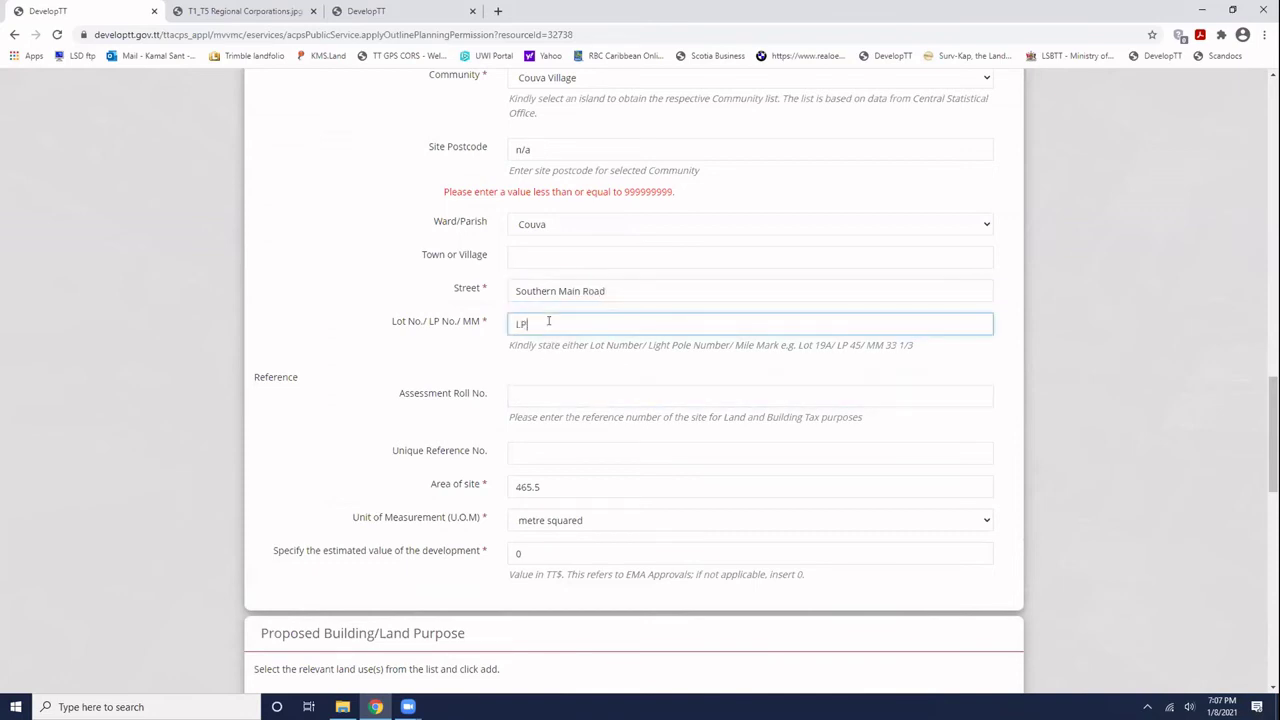
{"action": "left_click", "coordinate": [541, 349]}
{"action": "scroll", "coordinate": [541, 352], "scroll_direction": "down", "scroll_amount": 5}
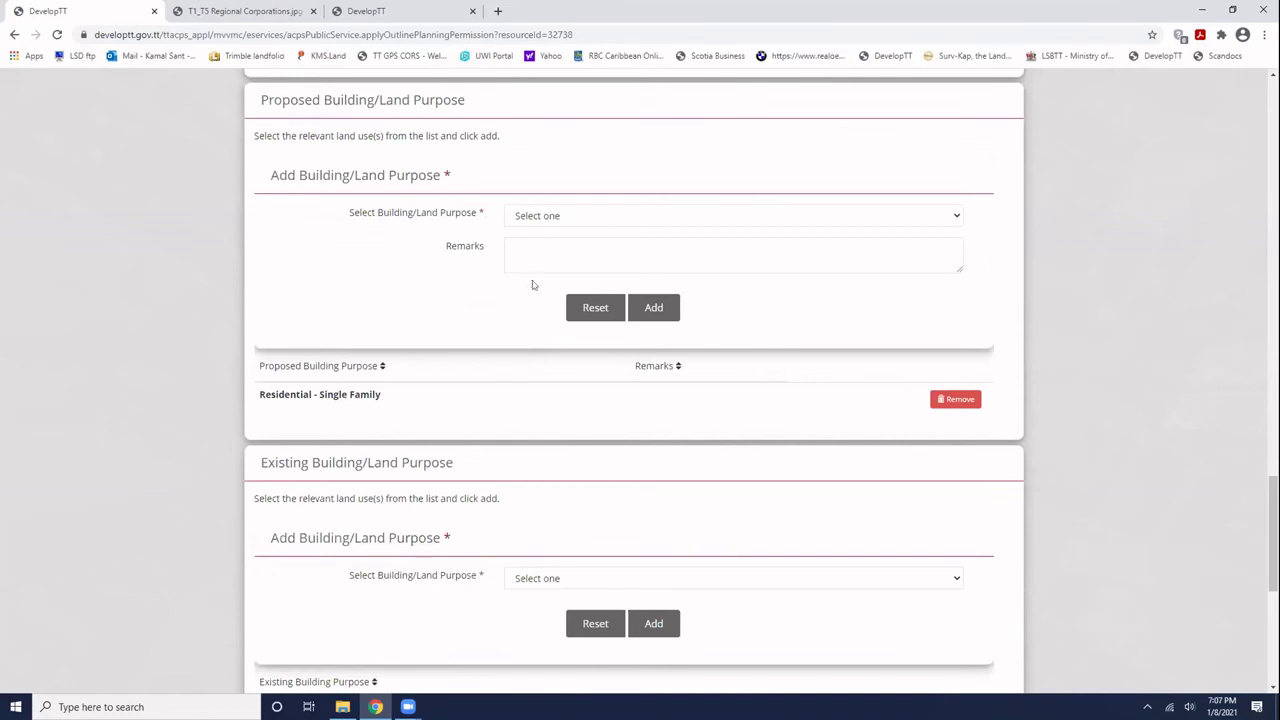
- Enter the applicant's e-mail address in the required Notifications Email Address field
{"action": "scroll", "coordinate": [549, 526], "scroll_direction": "down", "scroll_amount": 3}
{"action": "scroll", "coordinate": [549, 526], "scroll_direction": "down", "scroll_amount": 2}
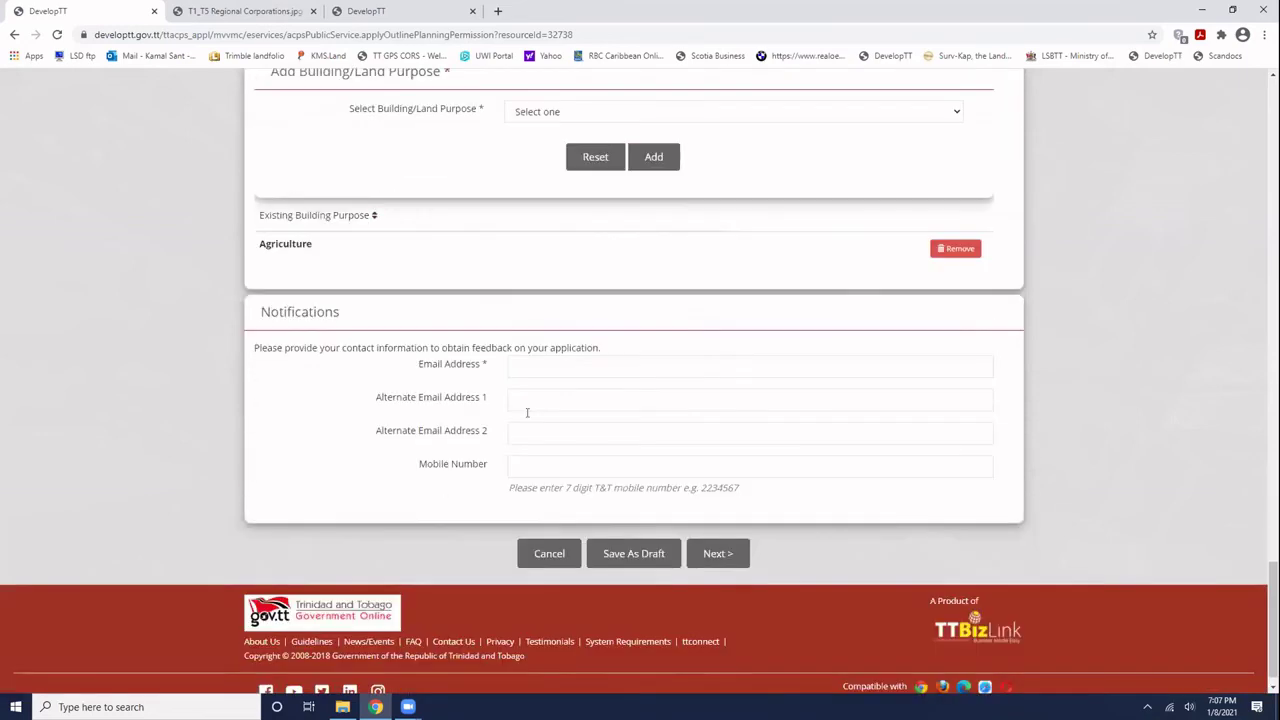
{"action": "left_click", "coordinate": [519, 366]}
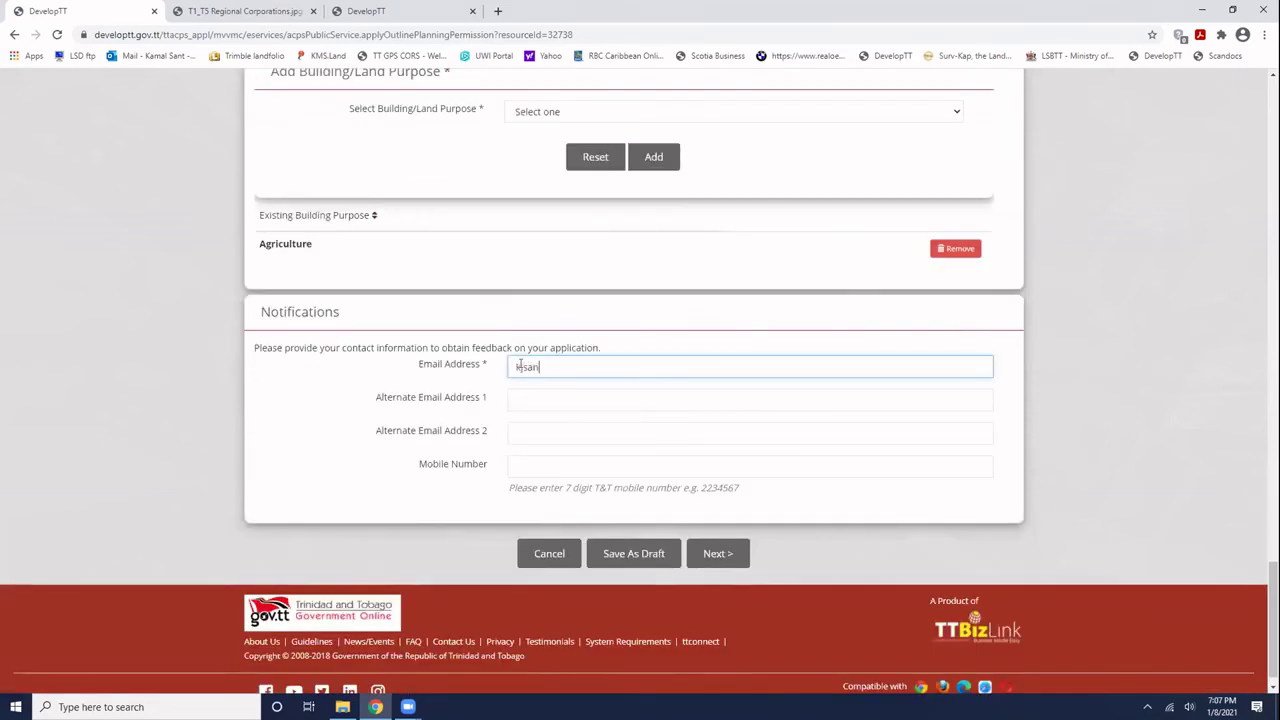
{"action": "left_click", "coordinate": [533, 398]}
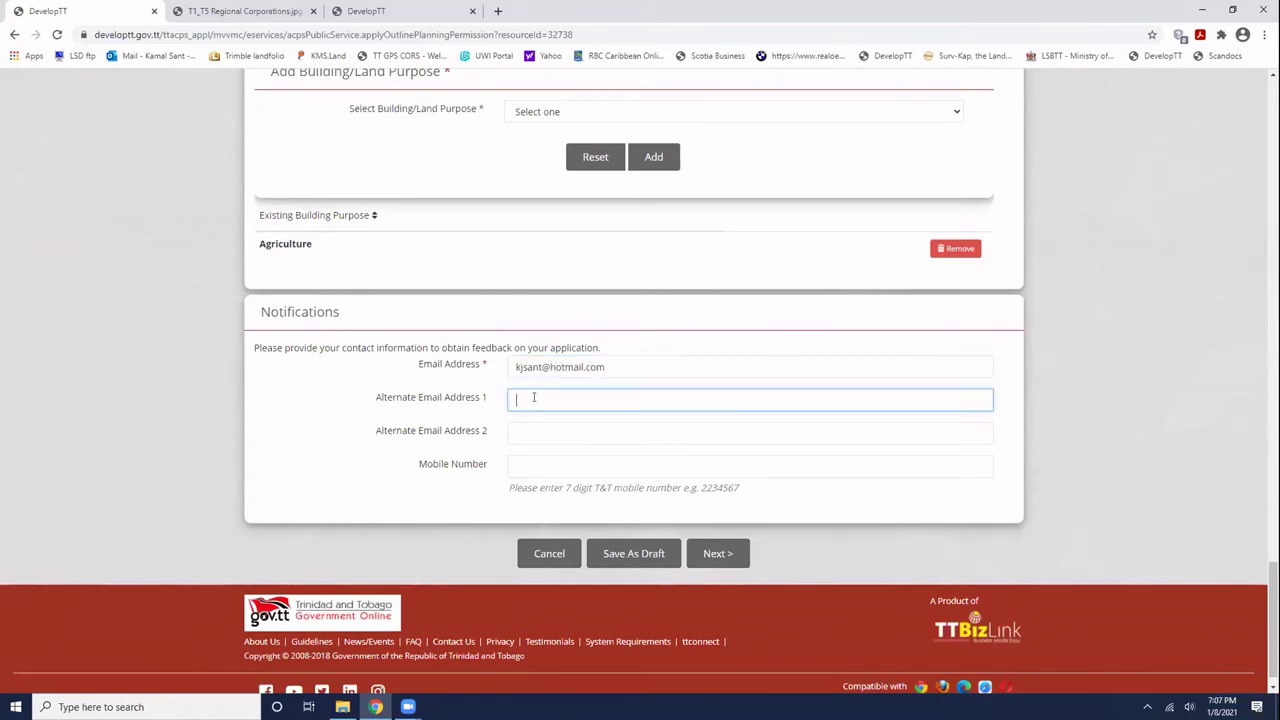
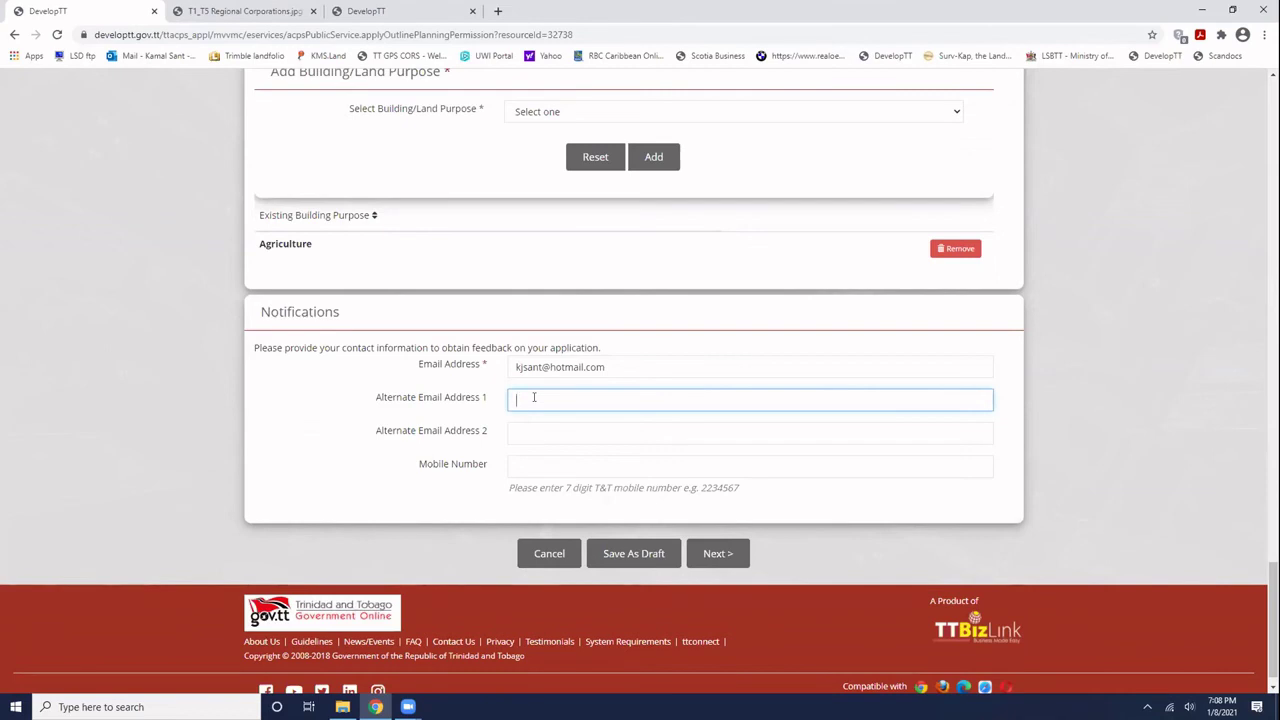
- Scroll to the bottom of the form and try Next, which flags the Email Address as invalid
{"action": "scroll", "coordinate": [658, 484], "scroll_direction": "up", "scroll_amount": 2}
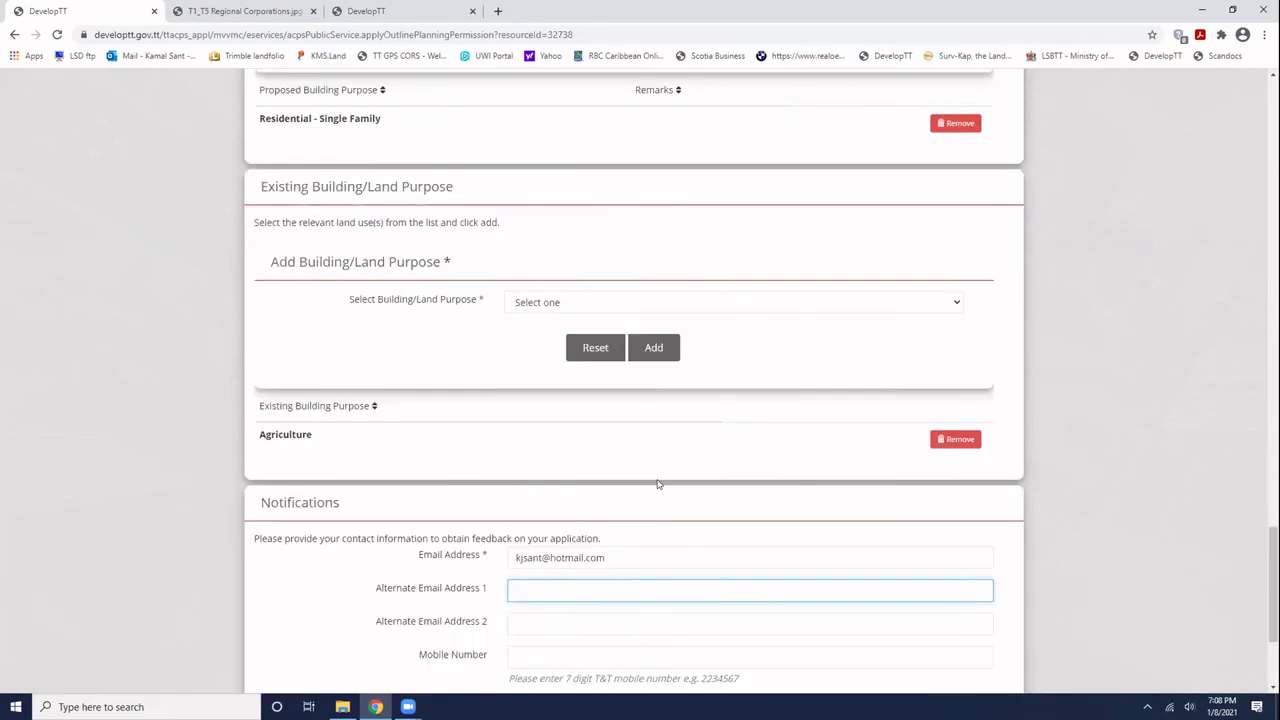
{"action": "scroll", "coordinate": [658, 484], "scroll_direction": "up", "scroll_amount": 20}
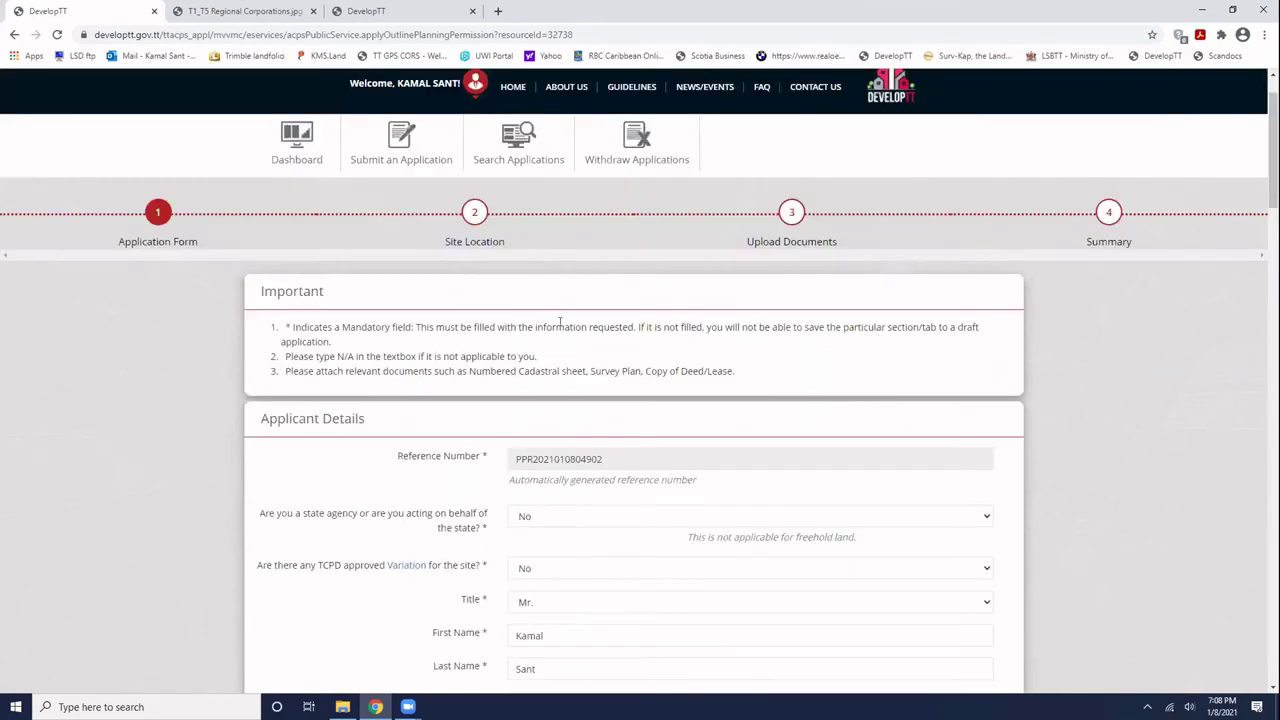
{"action": "scroll", "coordinate": [559, 323], "scroll_direction": "down", "scroll_amount": 5}
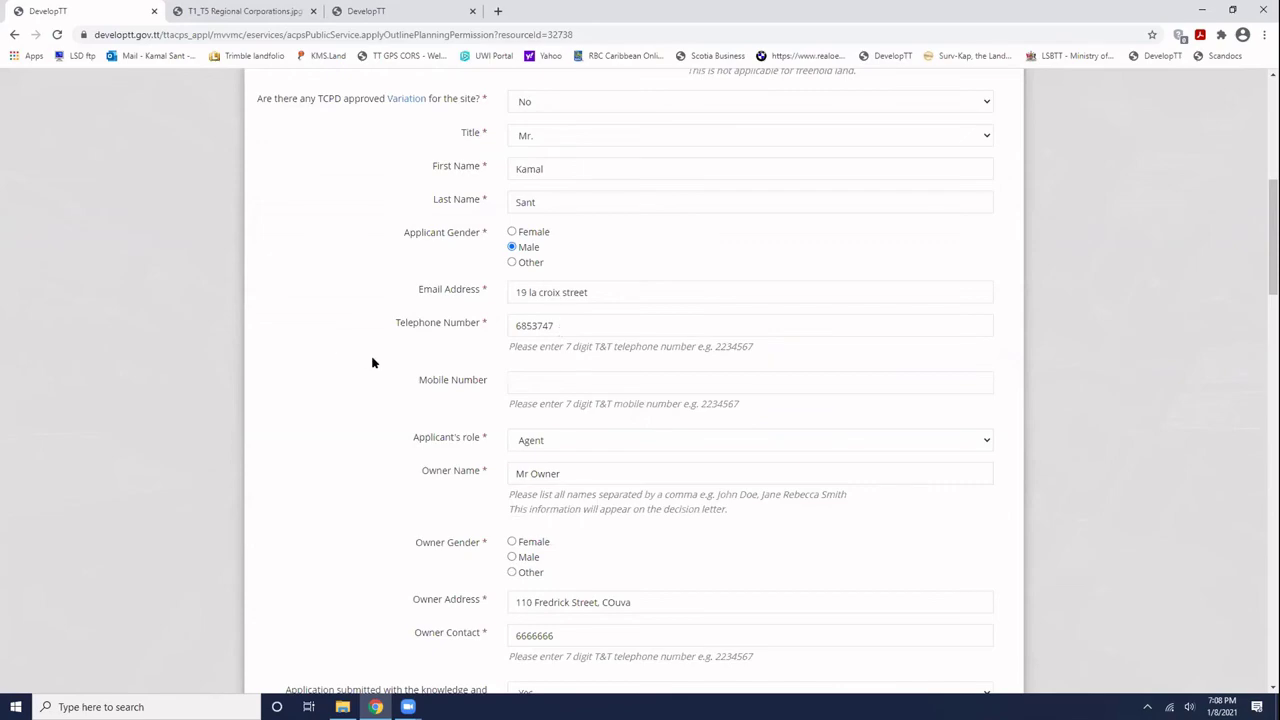
{"action": "scroll", "coordinate": [372, 363], "scroll_direction": "down", "scroll_amount": 15}
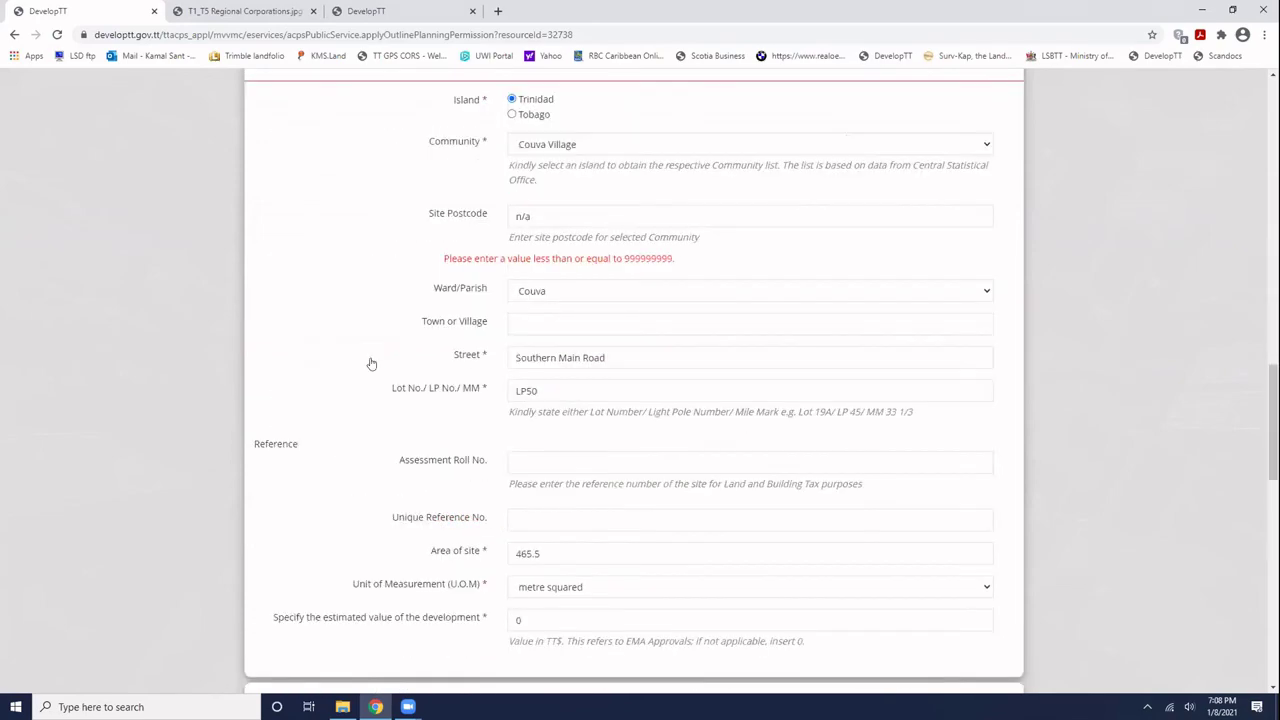
{"action": "scroll", "coordinate": [705, 535], "scroll_direction": "down", "scroll_amount": 7}
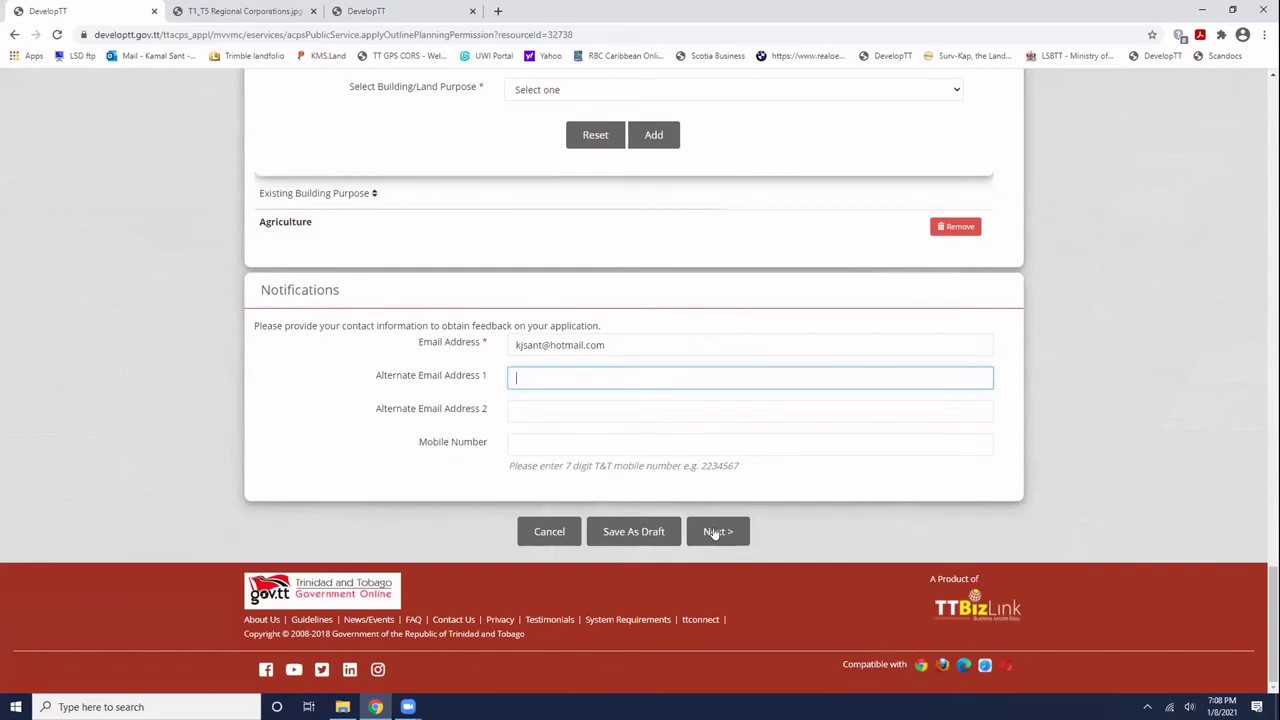
{"action": "left_click", "coordinate": [716, 533]}
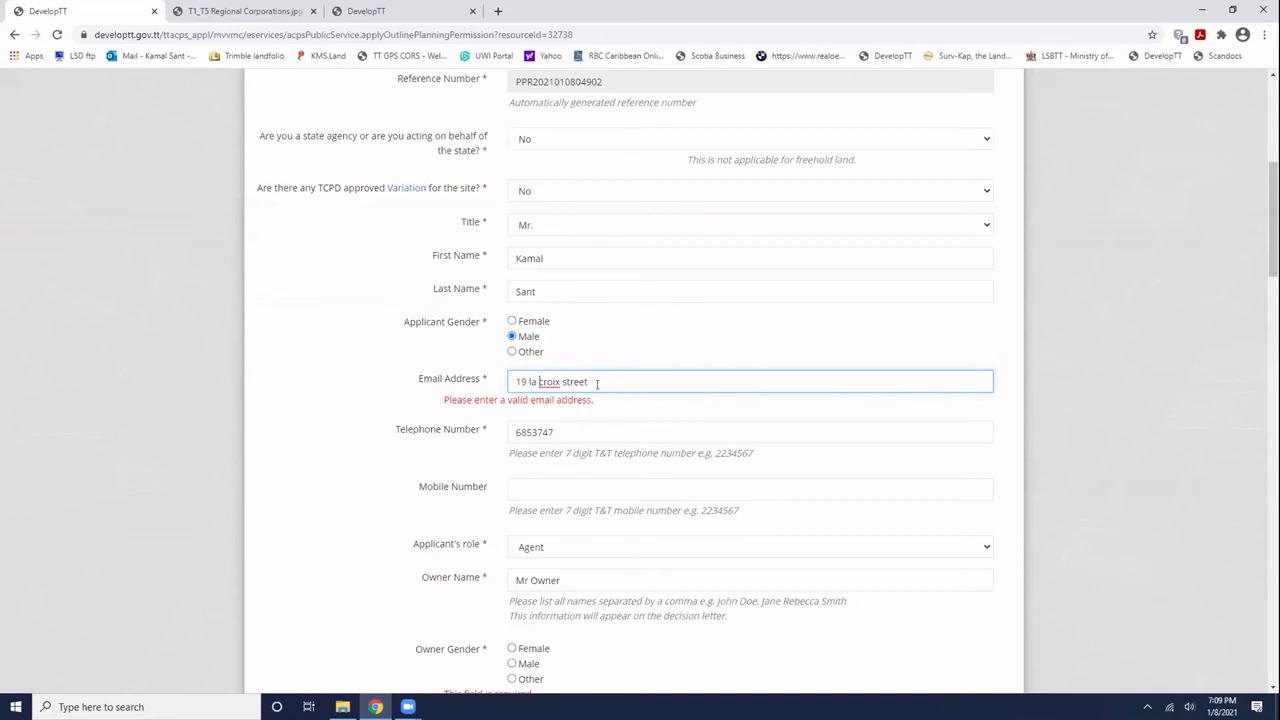
- Replace the invalid applicant Email Address with a valid e-mail address and retry Next
{"action": "key", "text": "ctrl+a"}
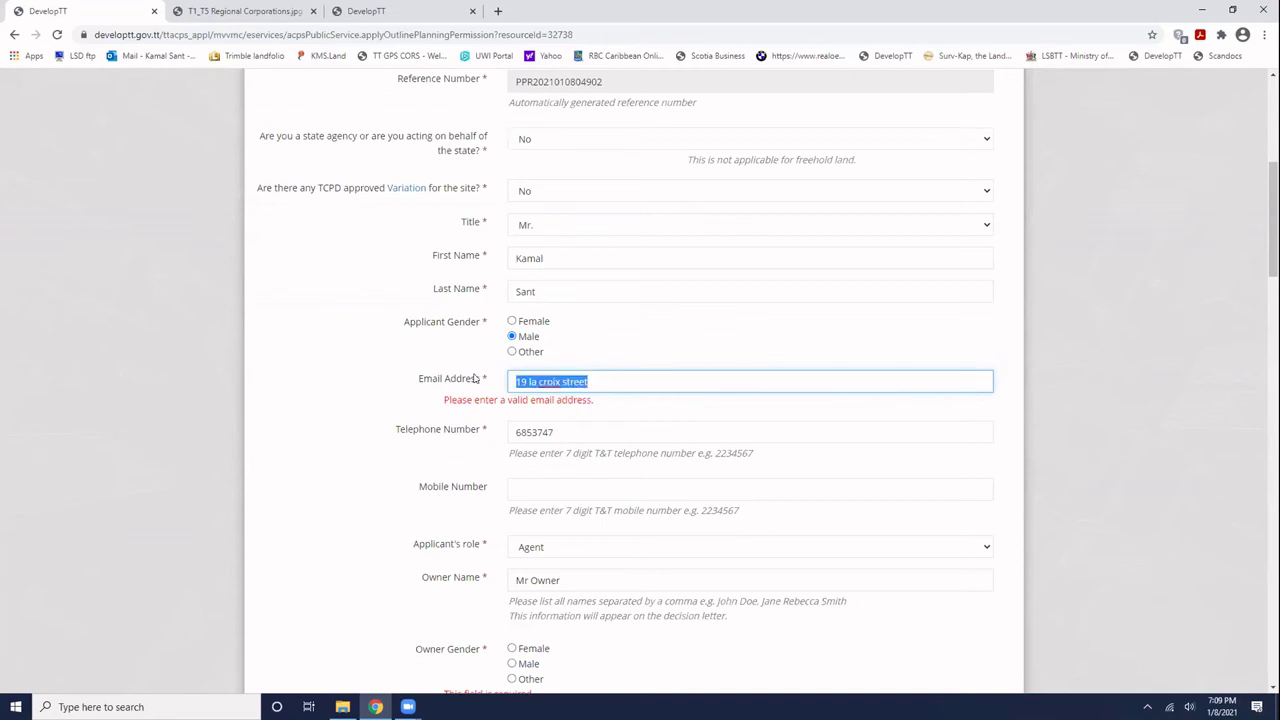
{"action": "key", "text": "BackSpace"}
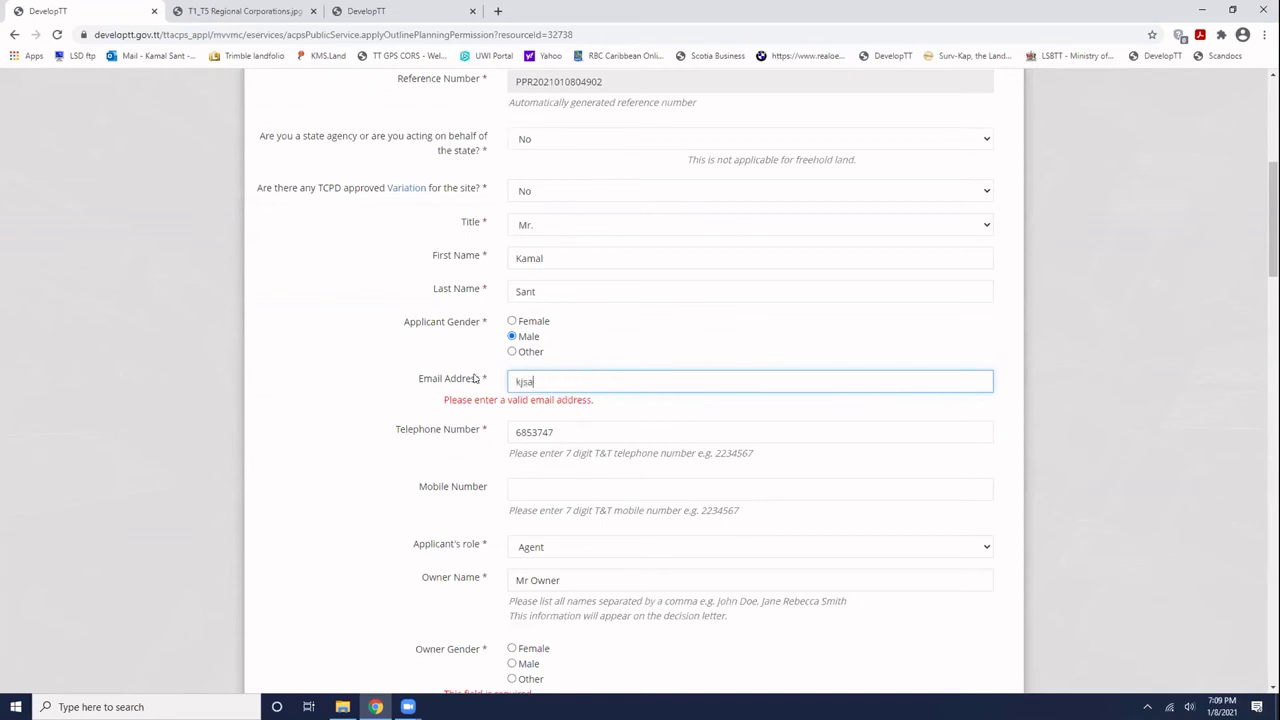
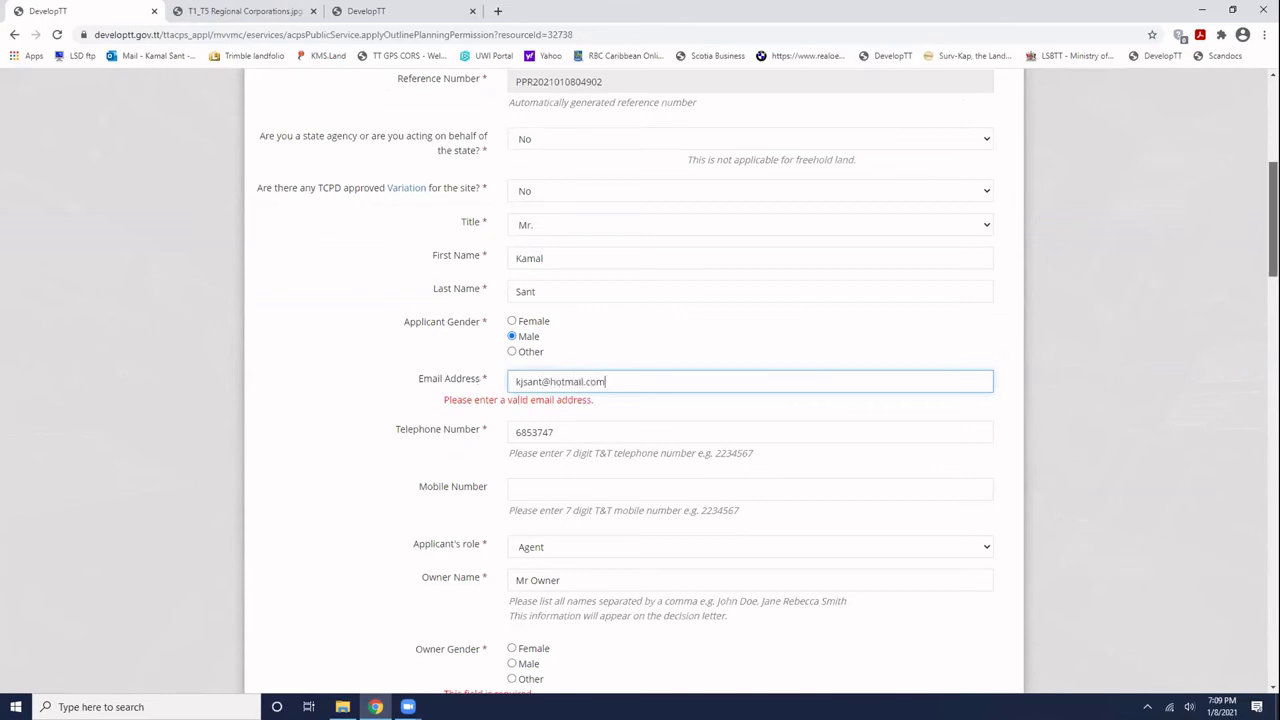
{"action": "left_click_drag", "start_coordinate": [1273, 218], "coordinate": [1273, 584]}
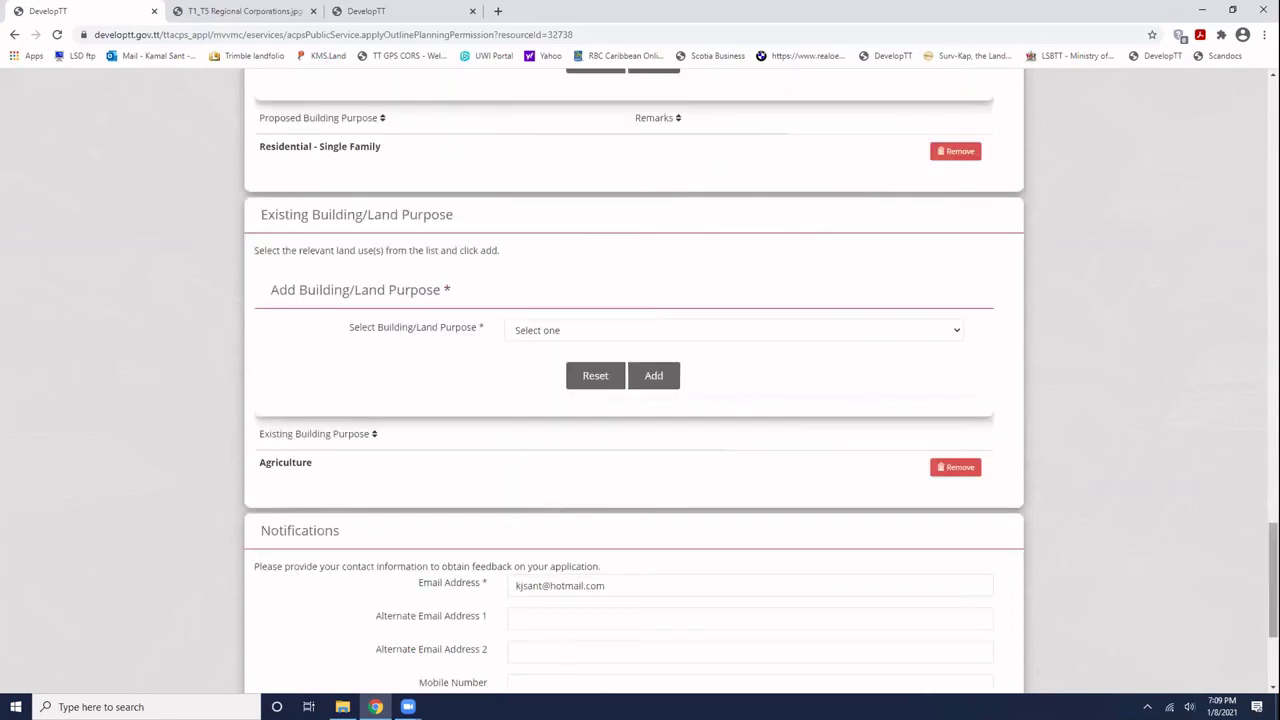
{"action": "scroll", "coordinate": [676, 533], "scroll_direction": "down", "scroll_amount": 3}
{"action": "left_click", "coordinate": [724, 534]}
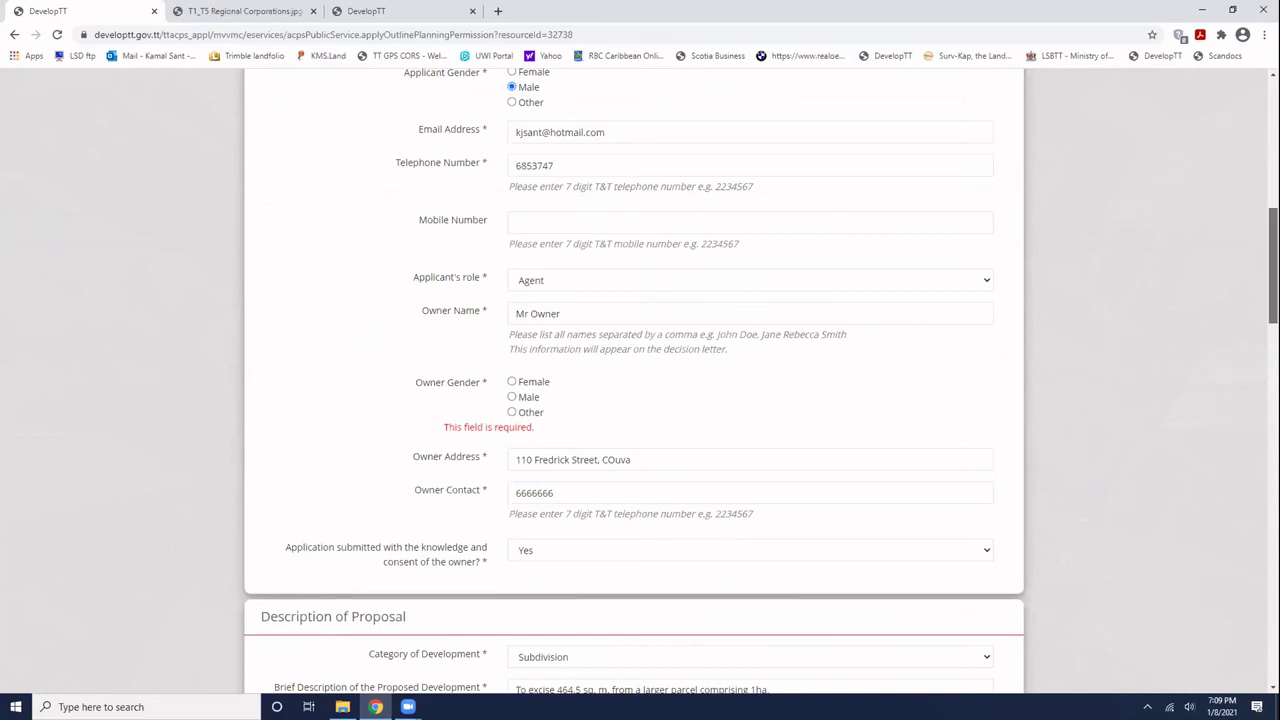
- Set the Owner Gender to Male to clear the required-field warning
{"action": "left_click_drag", "start_coordinate": [1273, 232], "coordinate": [1243, 197]}
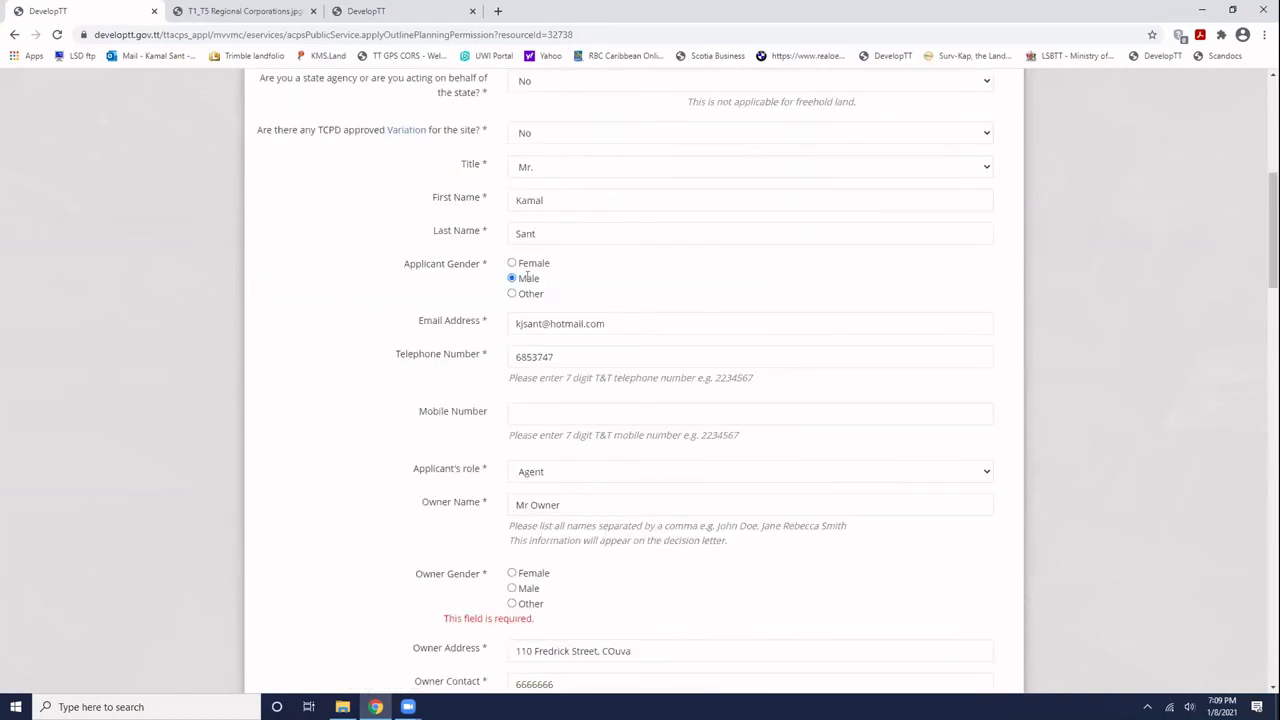
{"action": "scroll", "coordinate": [527, 275], "scroll_direction": "up", "scroll_amount": 1}
{"action": "scroll", "coordinate": [500, 282], "scroll_direction": "up", "scroll_amount": 3}
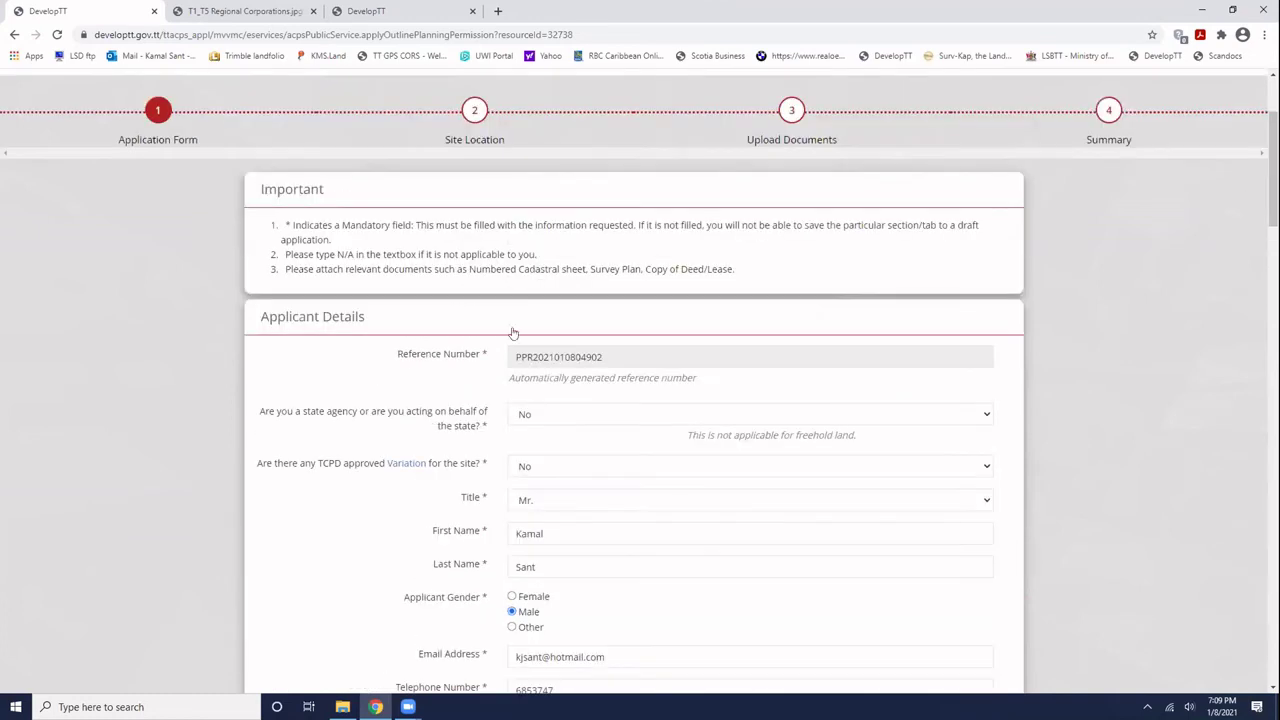
{"action": "scroll", "coordinate": [516, 335], "scroll_direction": "down", "scroll_amount": 1}
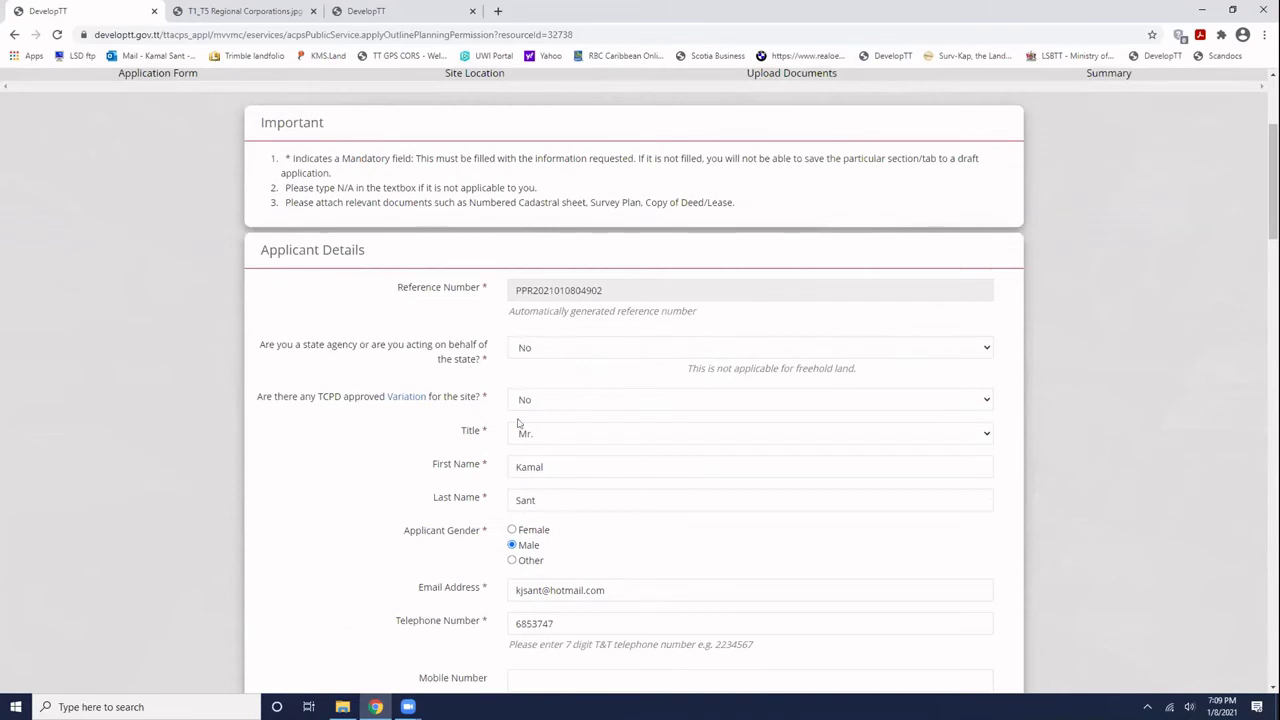
{"action": "scroll", "coordinate": [535, 540], "scroll_direction": "down", "scroll_amount": 2}
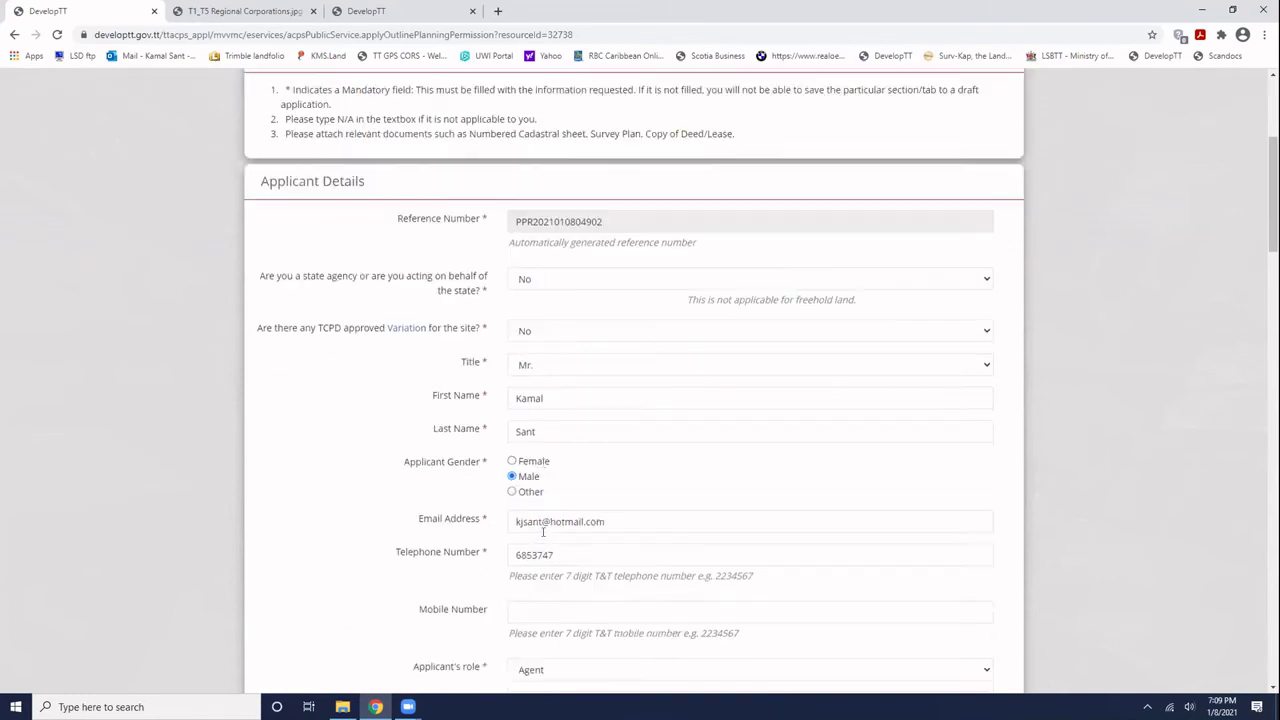
{"action": "scroll", "coordinate": [547, 535], "scroll_direction": "down", "scroll_amount": 1}
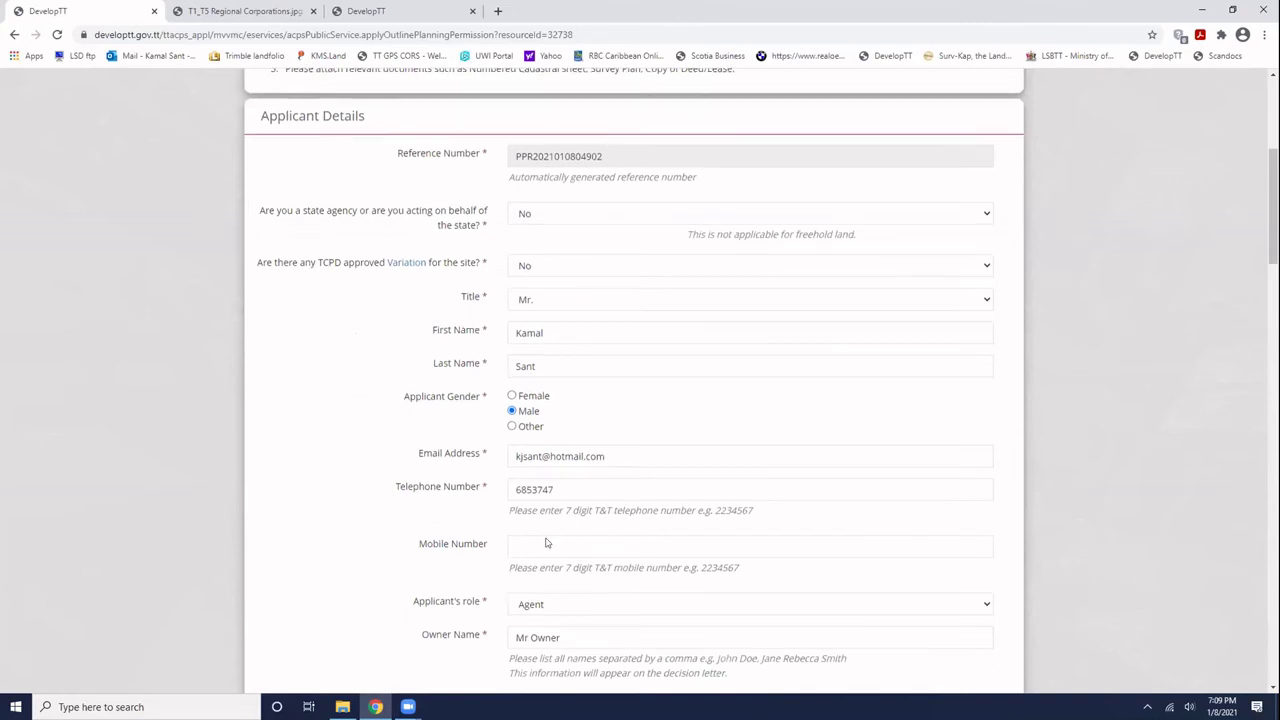
{"action": "scroll", "coordinate": [541, 572], "scroll_direction": "down", "scroll_amount": 2}
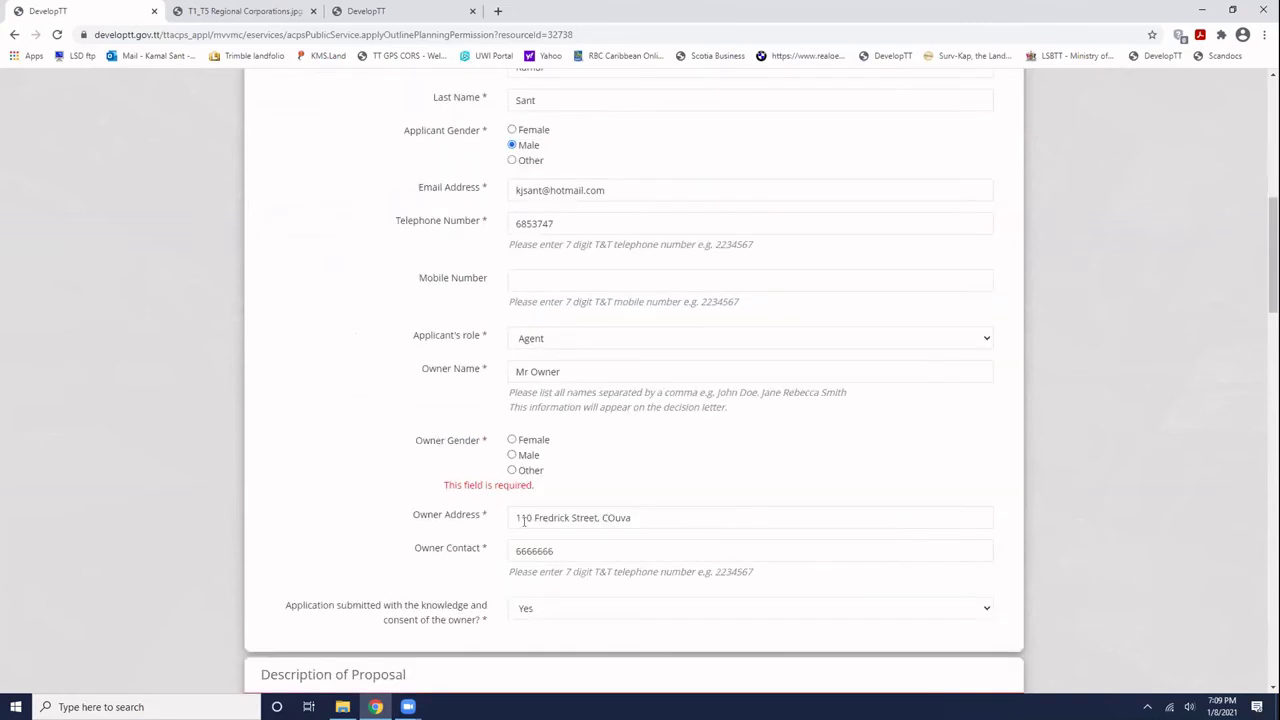
{"action": "left_click", "coordinate": [513, 456]}
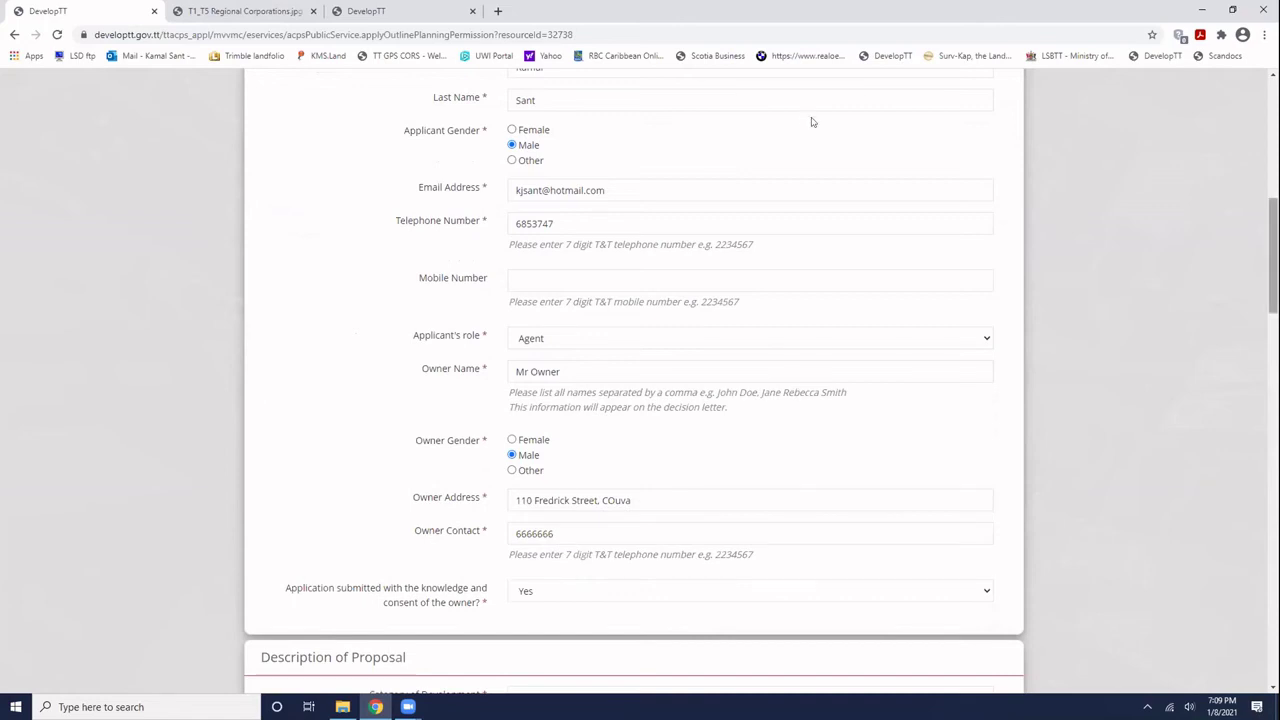
- Retry Next, then change the Site Postcode from n/a to 555555
{"action": "scroll", "coordinate": [812, 122], "scroll_direction": "down", "scroll_amount": 2}
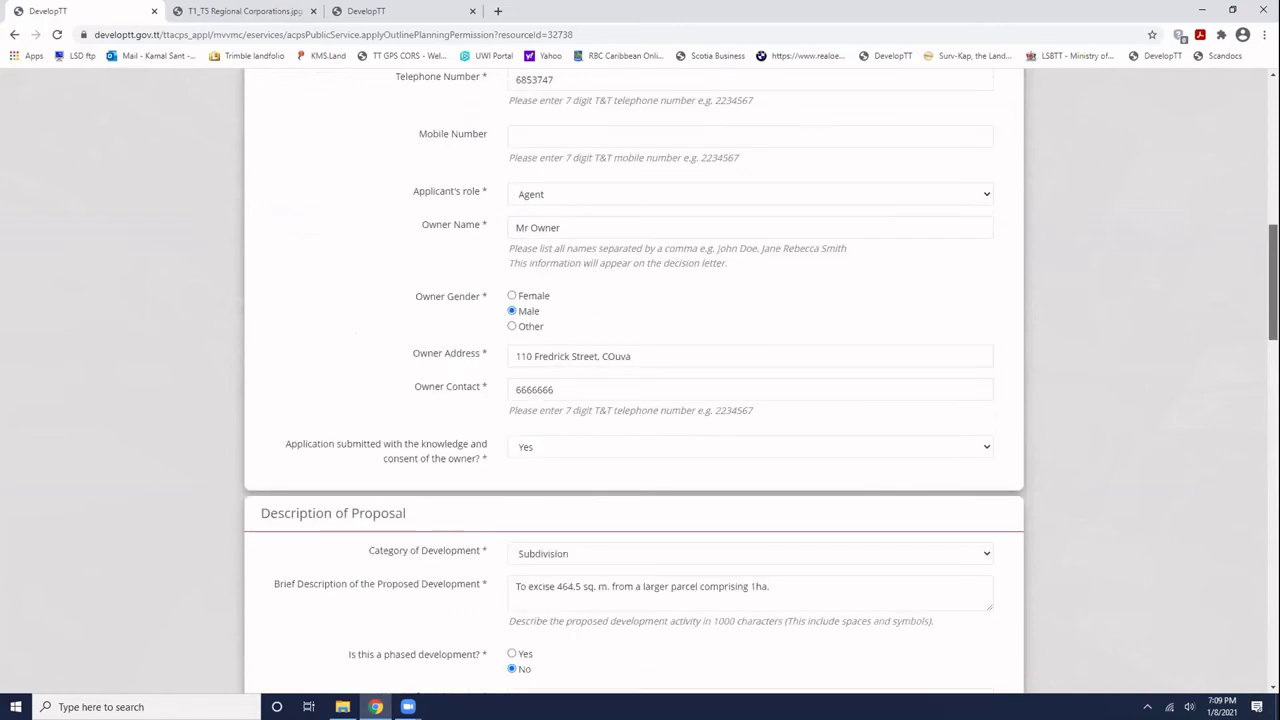
{"action": "scroll", "coordinate": [640, 380], "scroll_direction": "down", "scroll_amount": 2}
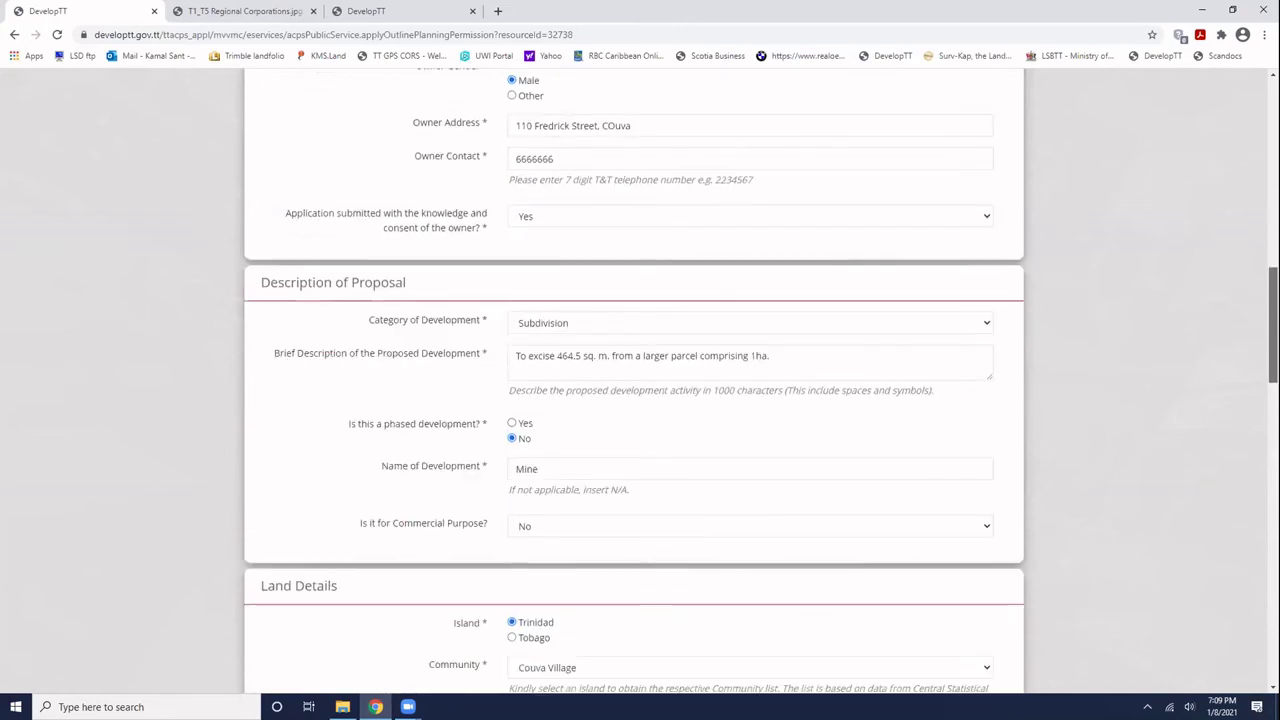
{"action": "scroll", "coordinate": [722, 514], "scroll_direction": "down", "scroll_amount": 10}
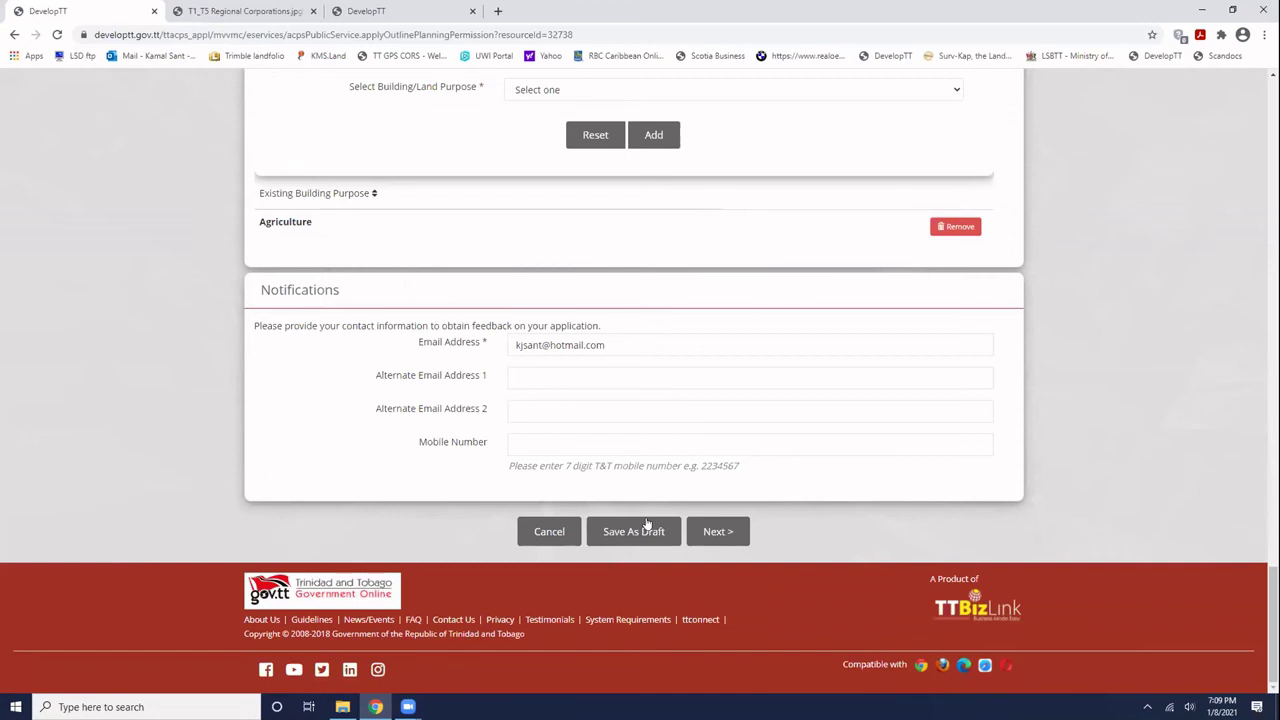
{"action": "left_click", "coordinate": [720, 530]}
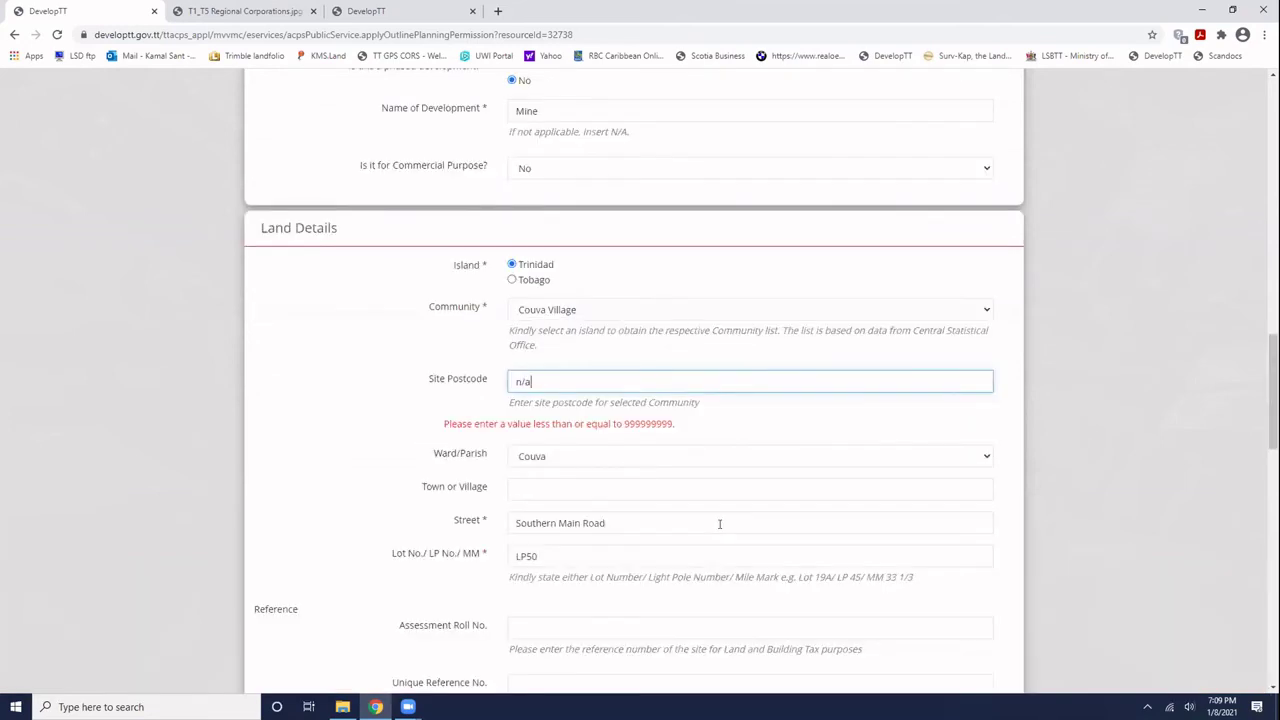
{"action": "key", "text": "BackSpace"}
{"action": "key", "text": "BackSpace"}
{"action": "key", "text": "BackSpace"}
{"action": "type", "text": "555555"}
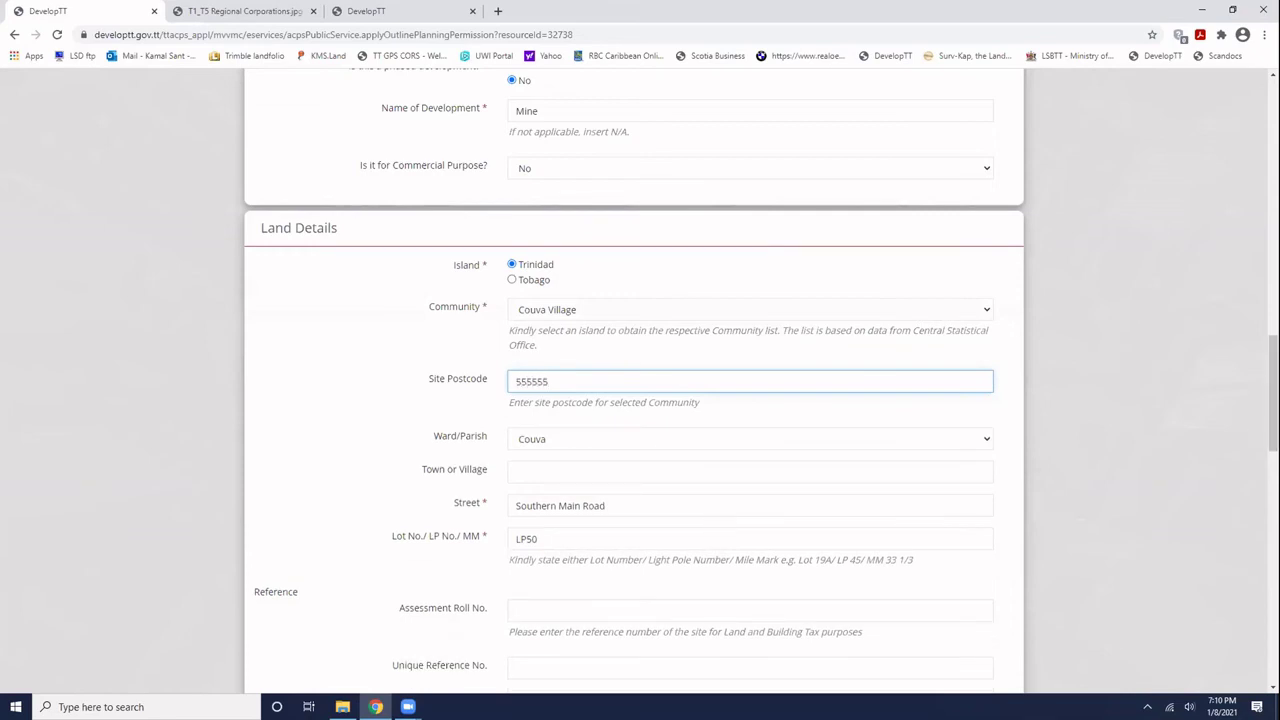
{"action": "left_click_drag", "start_coordinate": [1273, 393], "coordinate": [1273, 624]}
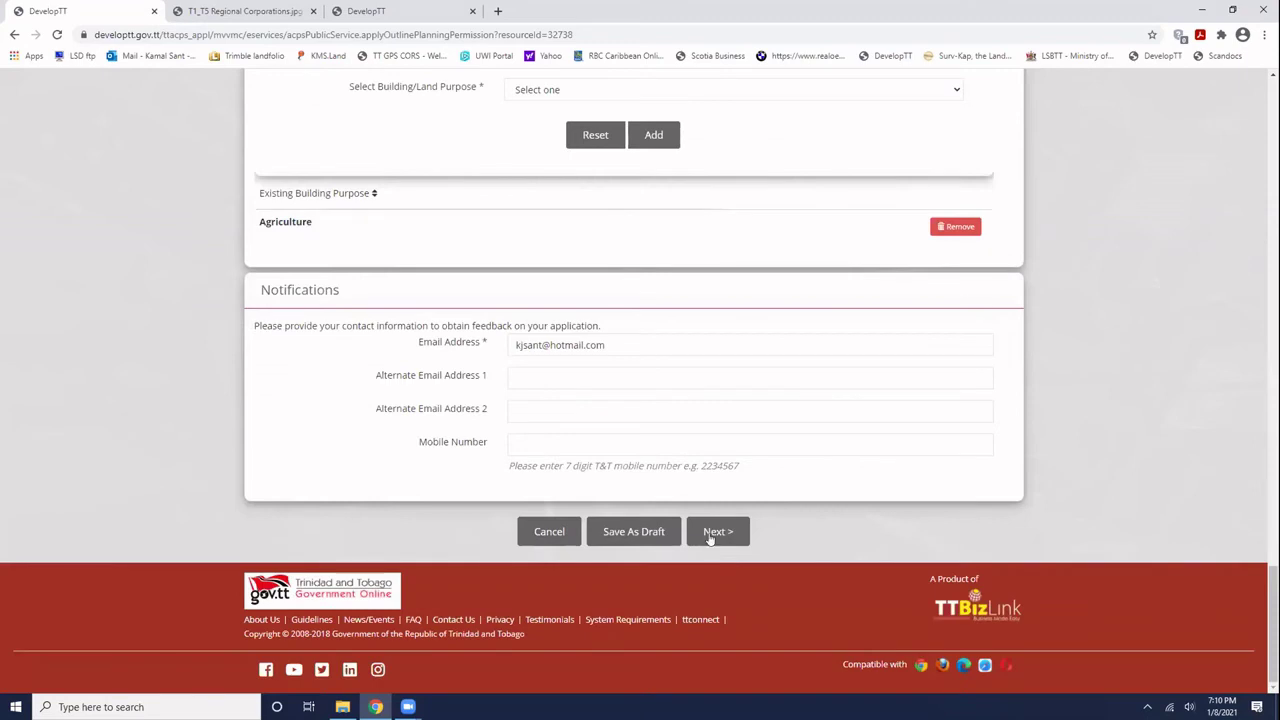
- Advance to the Site Location step and zoom the map in on Trinidad near Port of Spain
{"action": "left_click", "coordinate": [710, 535]}
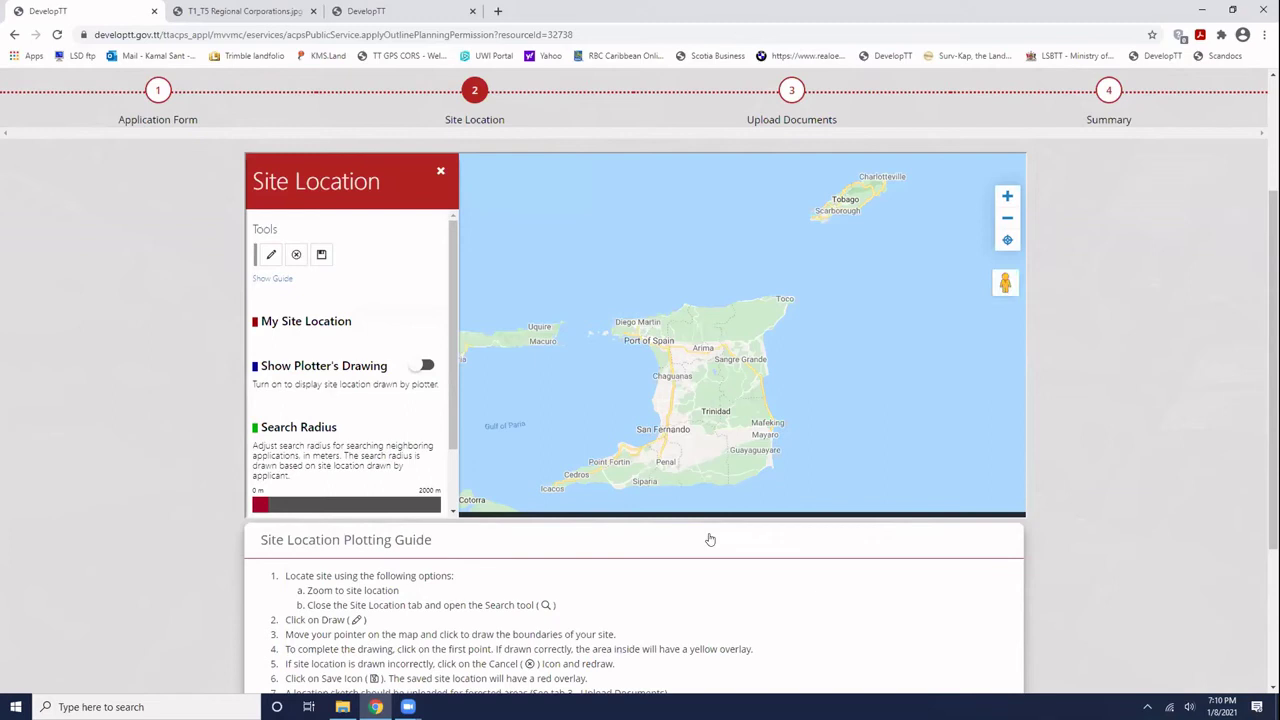
{"action": "left_click", "coordinate": [1007, 196]}
{"action": "scroll", "coordinate": [786, 327], "scroll_direction": "down", "scroll_amount": 1}
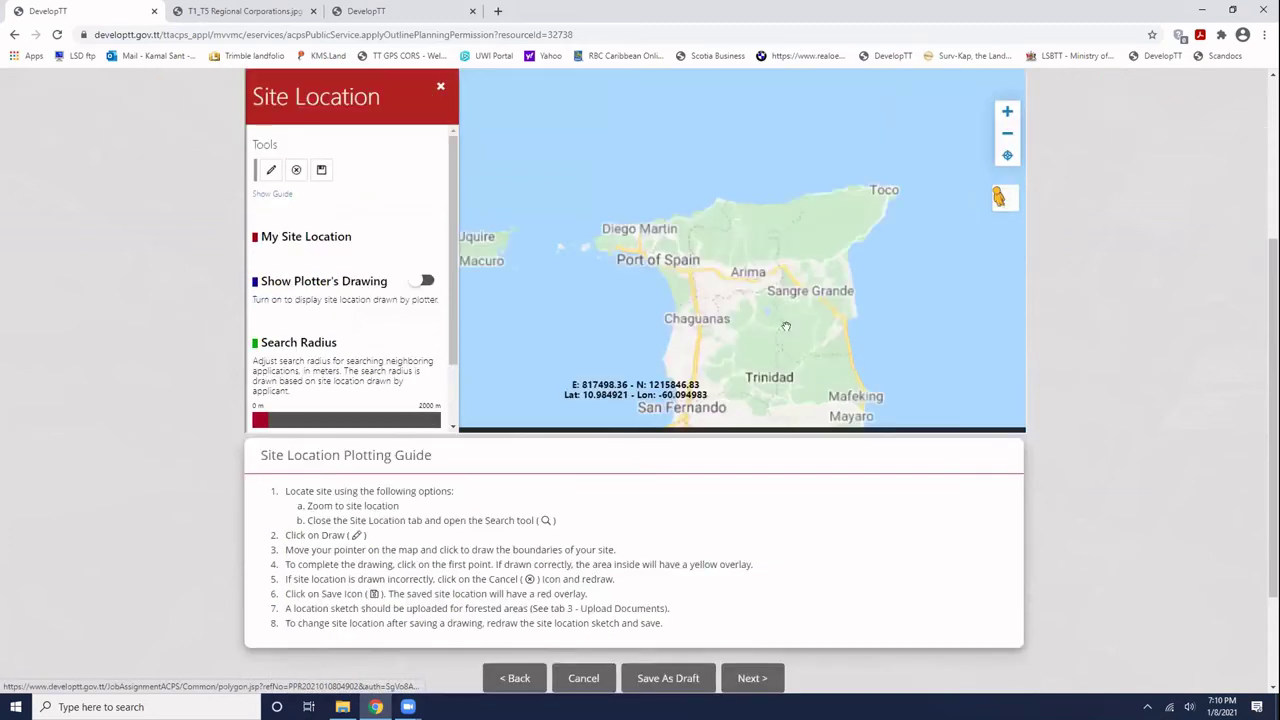
{"action": "left_click", "coordinate": [1007, 113]}
{"action": "double_click", "coordinate": [670, 258]}
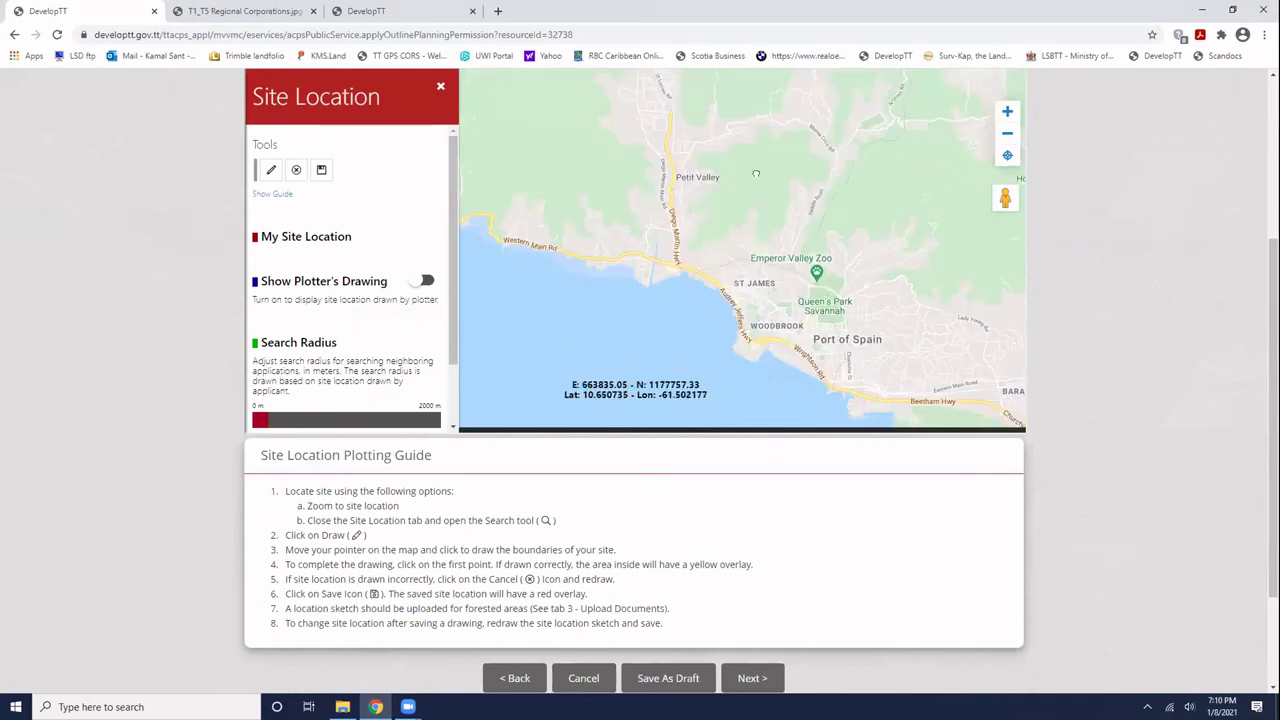
- Pan south past Chaguanas to Couva and zoom in on the Perseverance and Exchange Estate streets
{"action": "left_click_drag", "start_coordinate": [880, 420], "coordinate": [880, 319]}
{"action": "left_click_drag", "start_coordinate": [815, 357], "coordinate": [815, 134]}
{"action": "left_click_drag", "start_coordinate": [861, 369], "coordinate": [861, 140]}
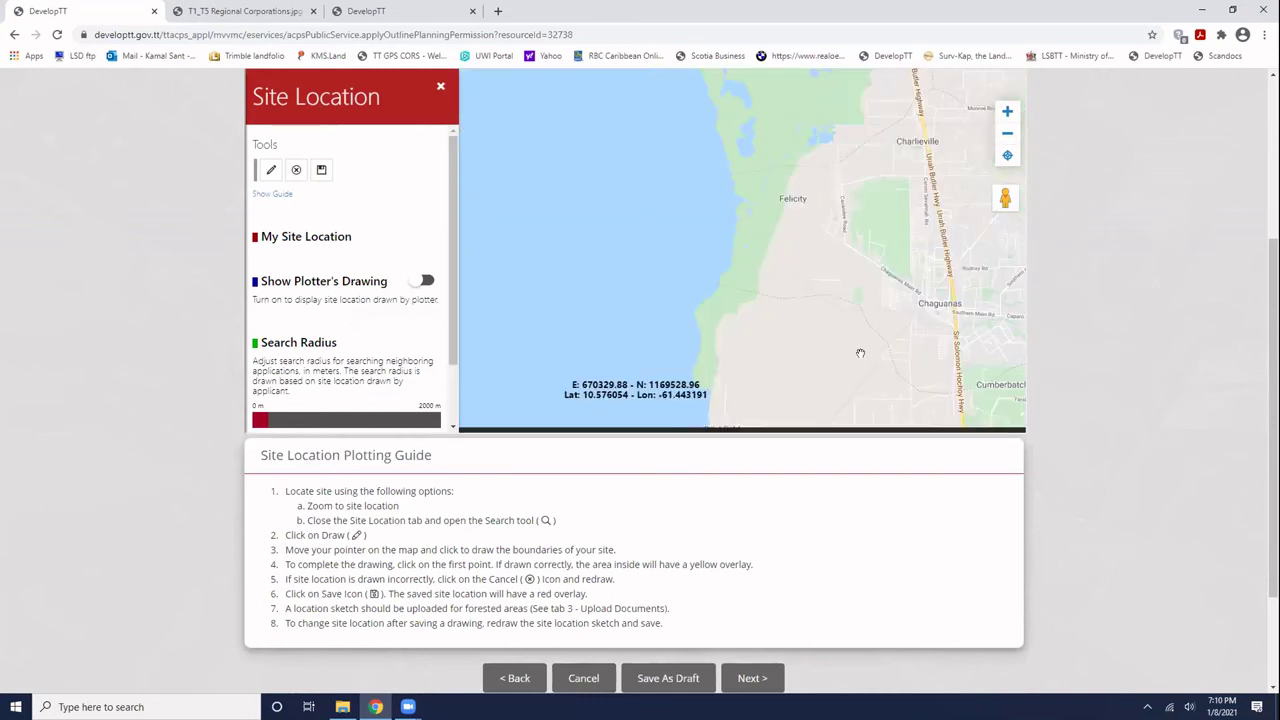
{"action": "left_click_drag", "start_coordinate": [860, 353], "coordinate": [755, 150]}
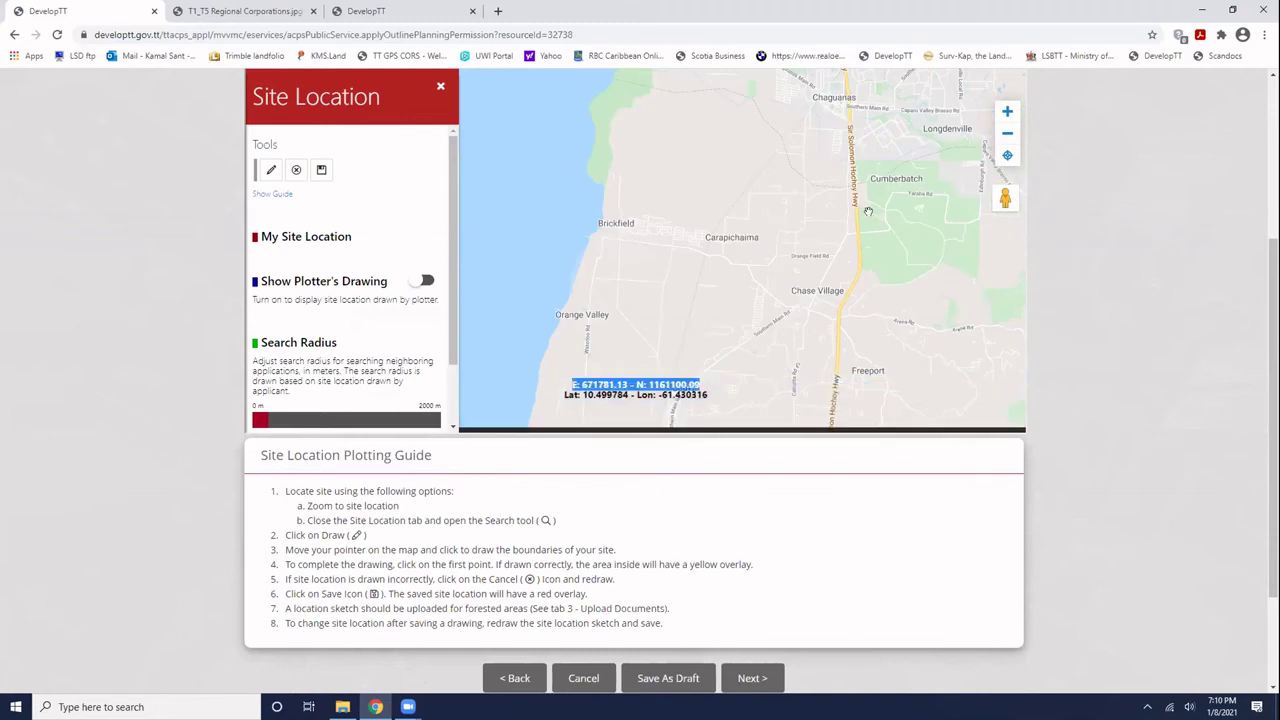
{"action": "left_click_drag", "start_coordinate": [758, 368], "coordinate": [882, 242]}
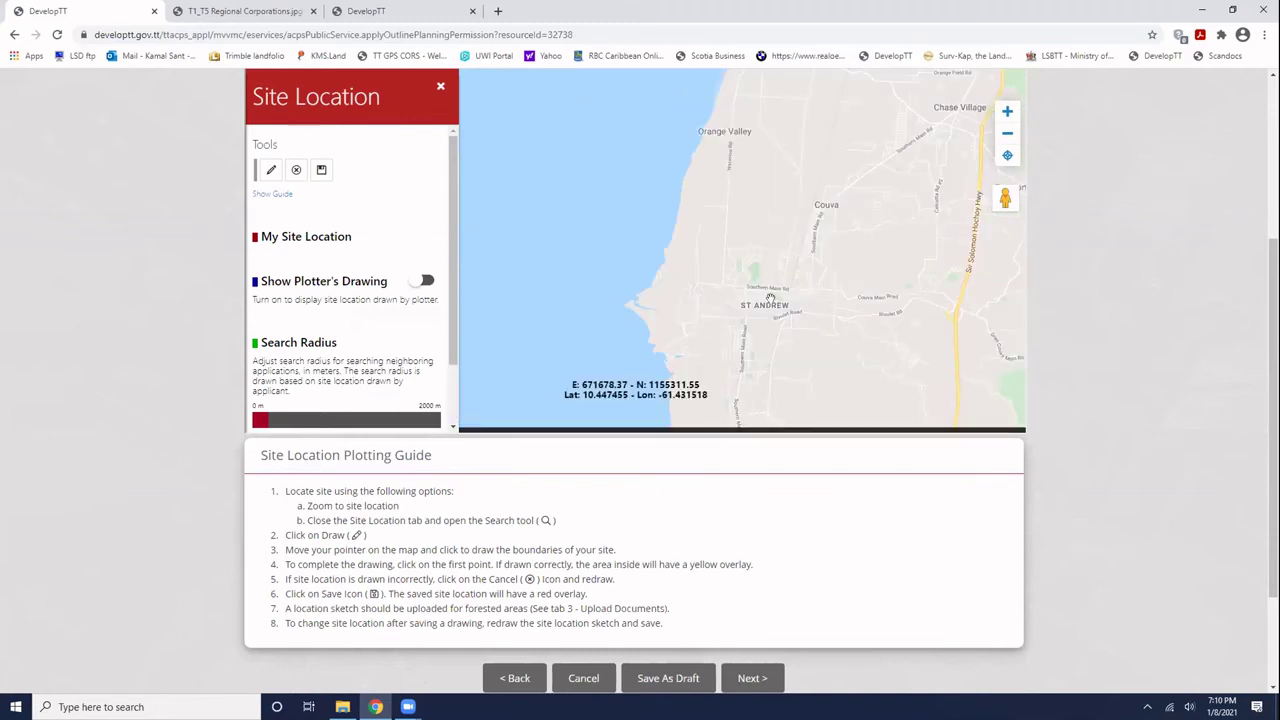
{"action": "left_click", "coordinate": [1007, 112]}
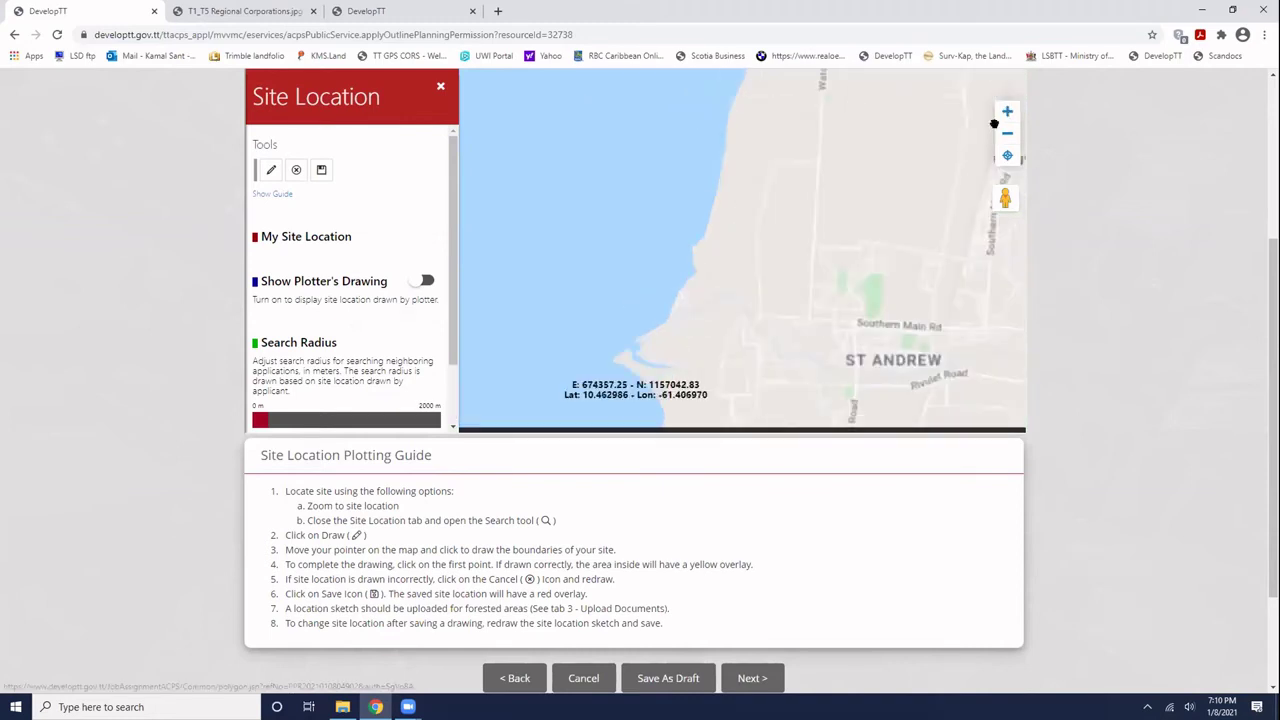
{"action": "left_click", "coordinate": [1007, 112]}
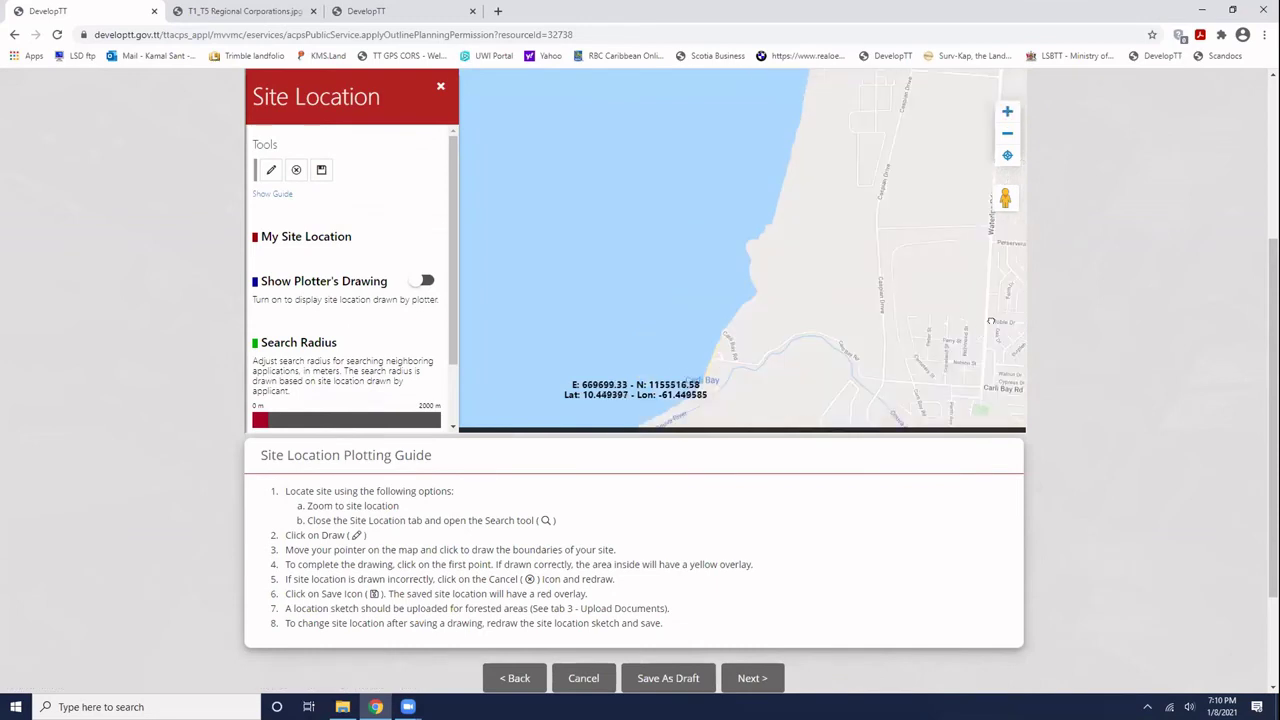
{"action": "left_click_drag", "start_coordinate": [990, 320], "coordinate": [758, 314]}
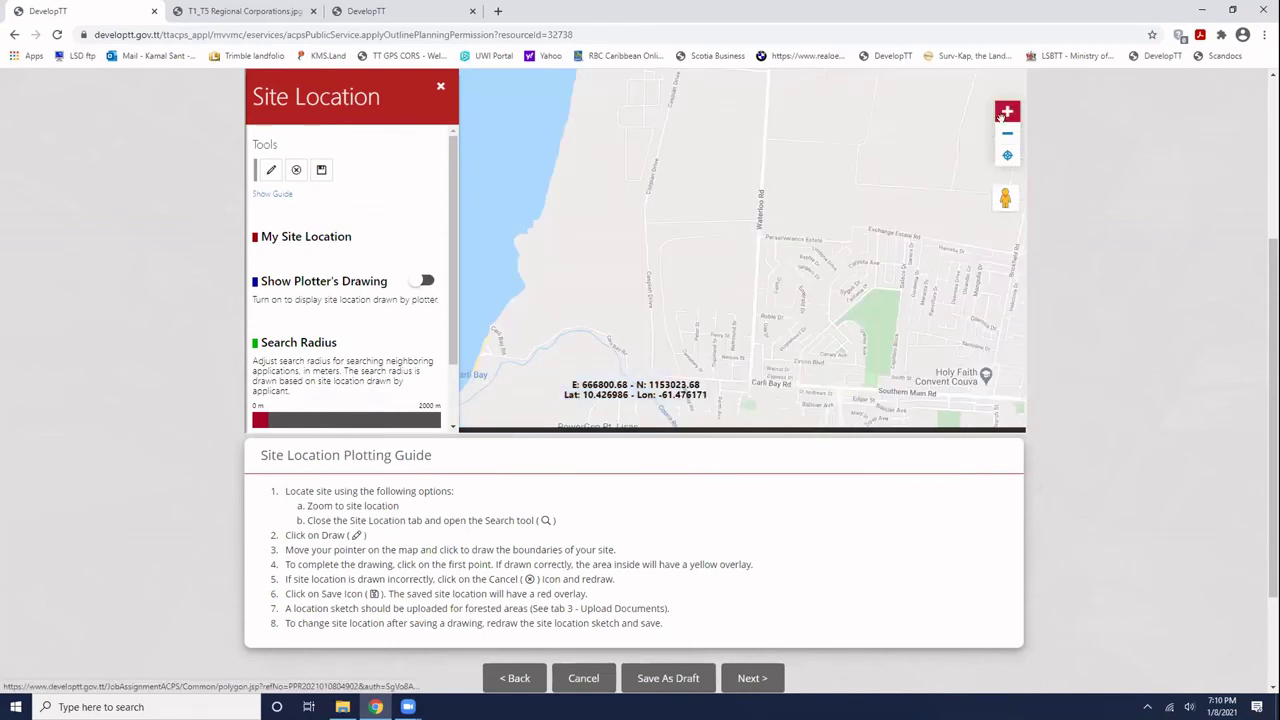
{"action": "left_click", "coordinate": [1007, 112]}
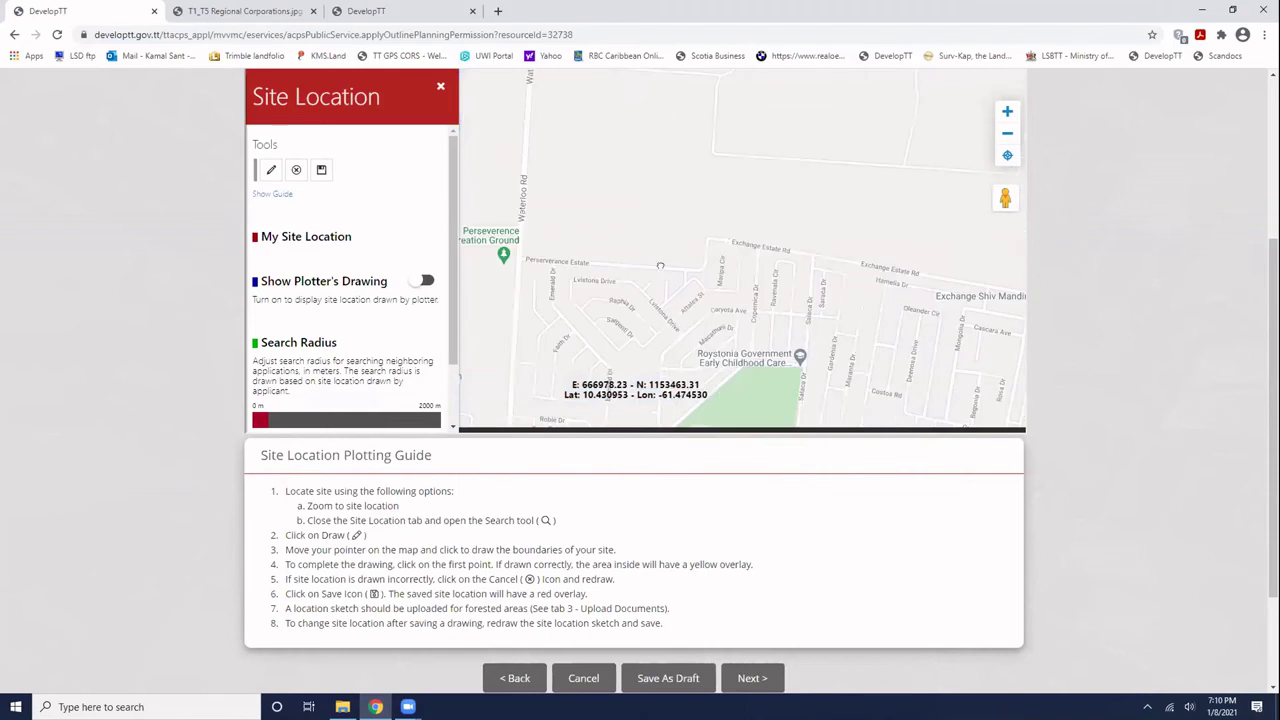
{"action": "left_click", "coordinate": [1007, 112]}
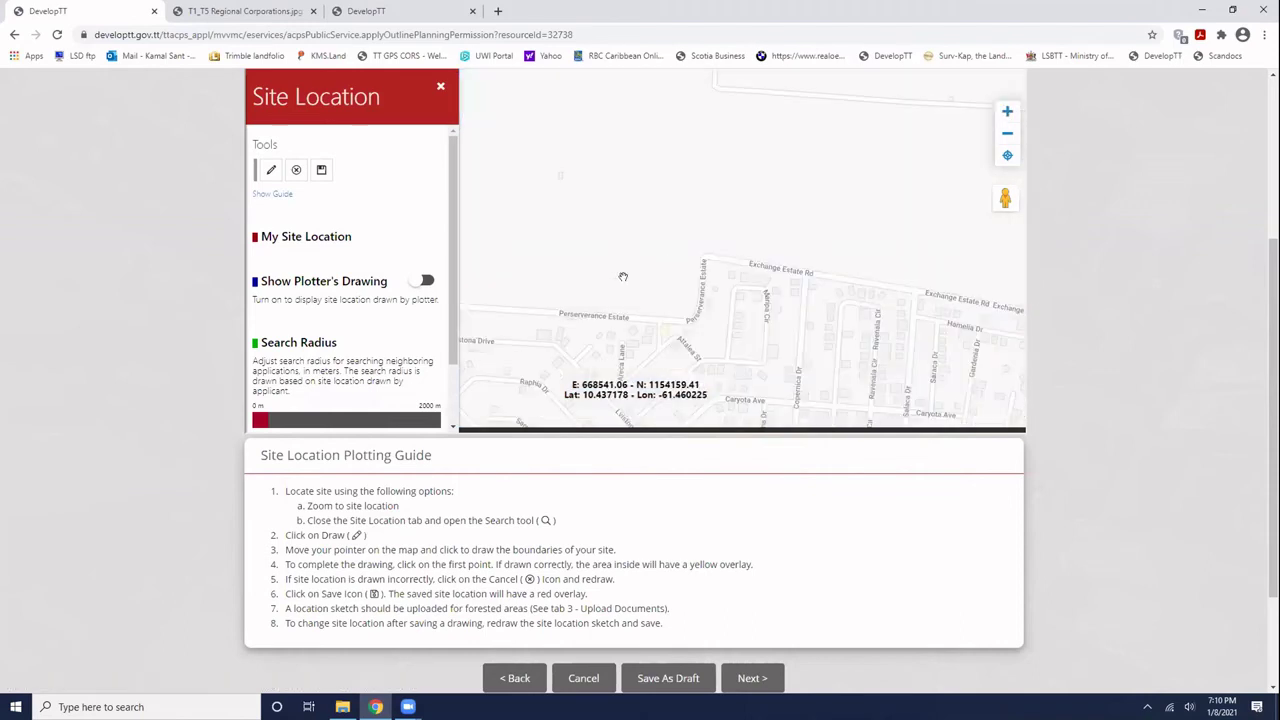
{"action": "left_click_drag", "start_coordinate": [622, 276], "coordinate": [733, 295]}
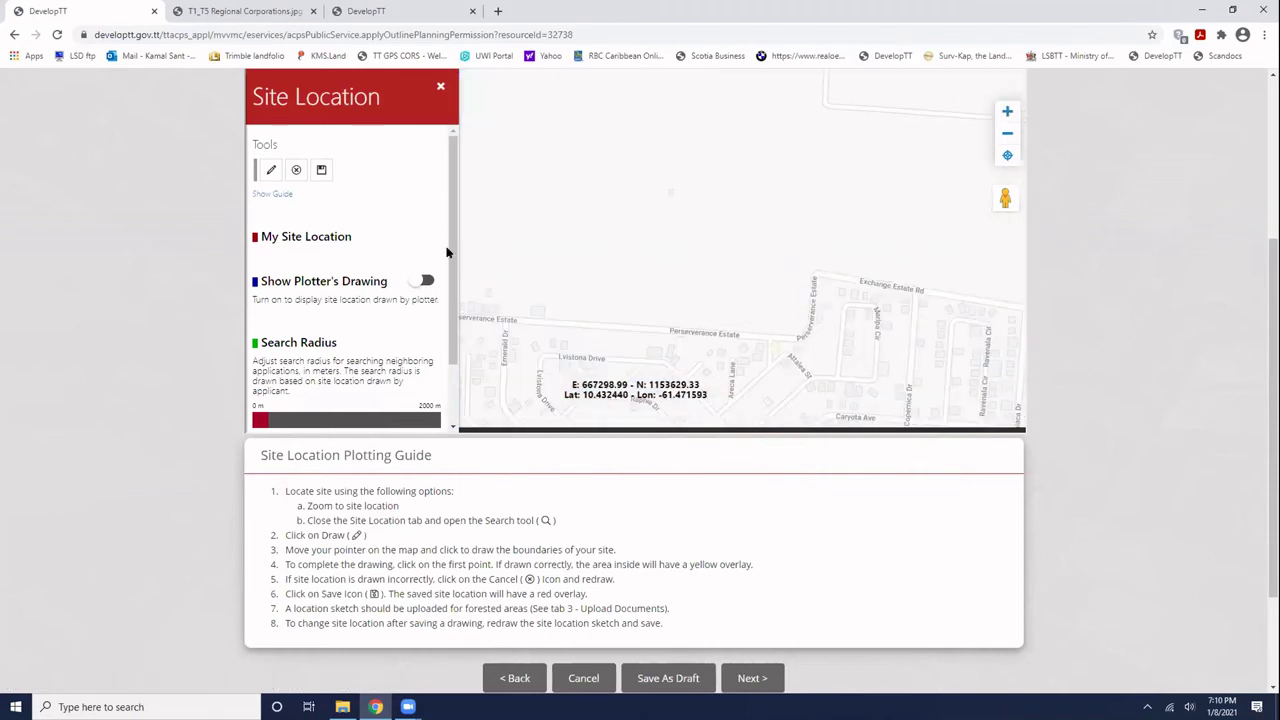
- Draw a six-corner site boundary between Perseverance Estate and Exchange Estate Rd
{"action": "left_click", "coordinate": [270, 170]}
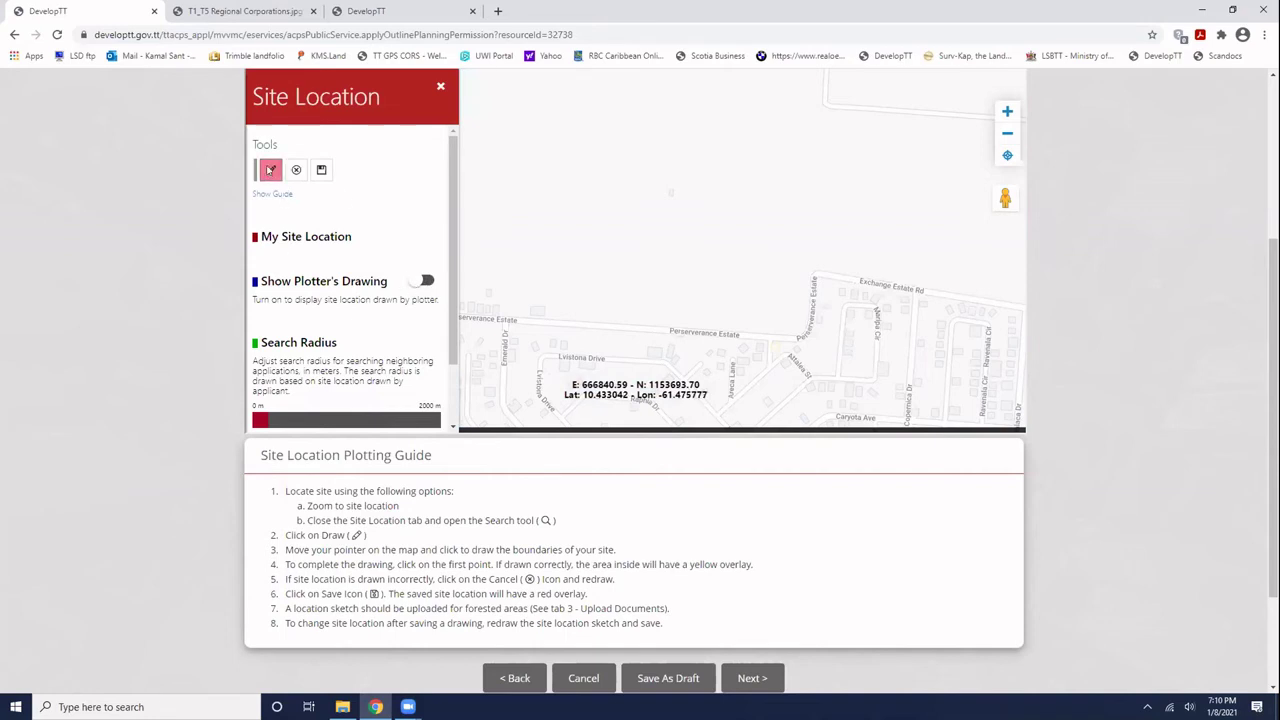
{"action": "left_click", "coordinate": [682, 326]}
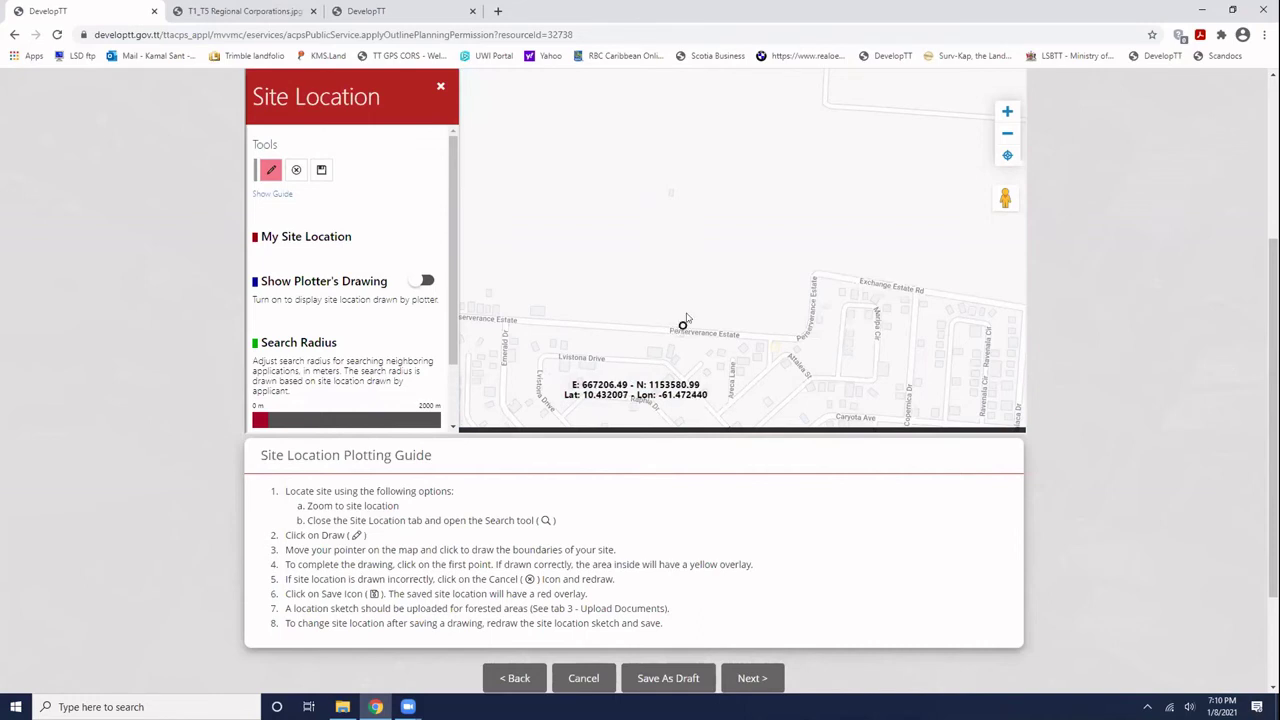
{"action": "left_click", "coordinate": [684, 261]}
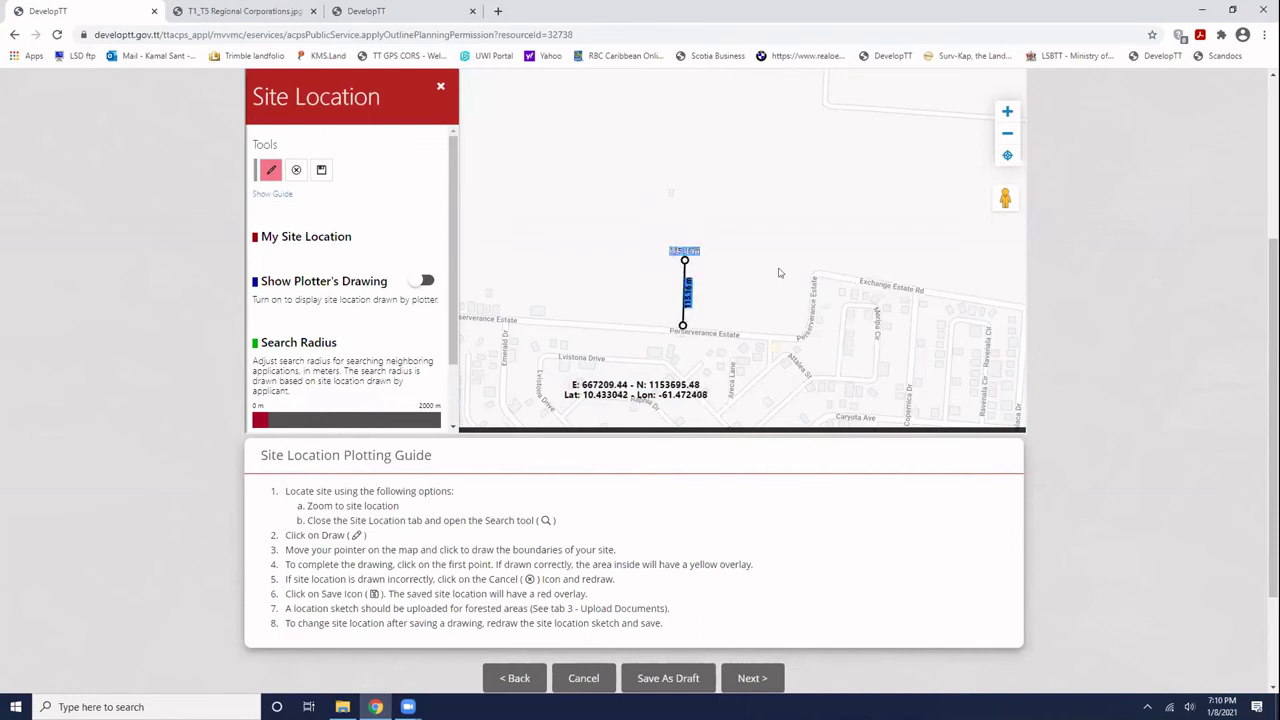
{"action": "left_click", "coordinate": [813, 270]}
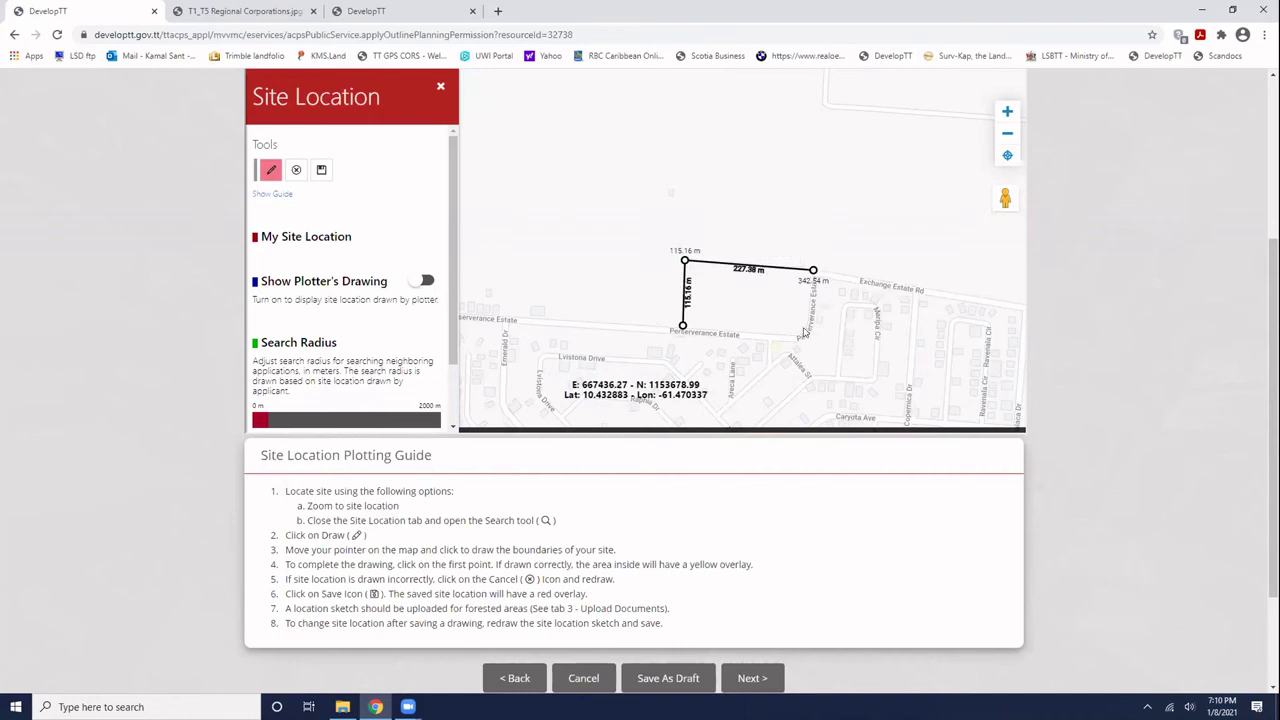
{"action": "left_click", "coordinate": [808, 324]}
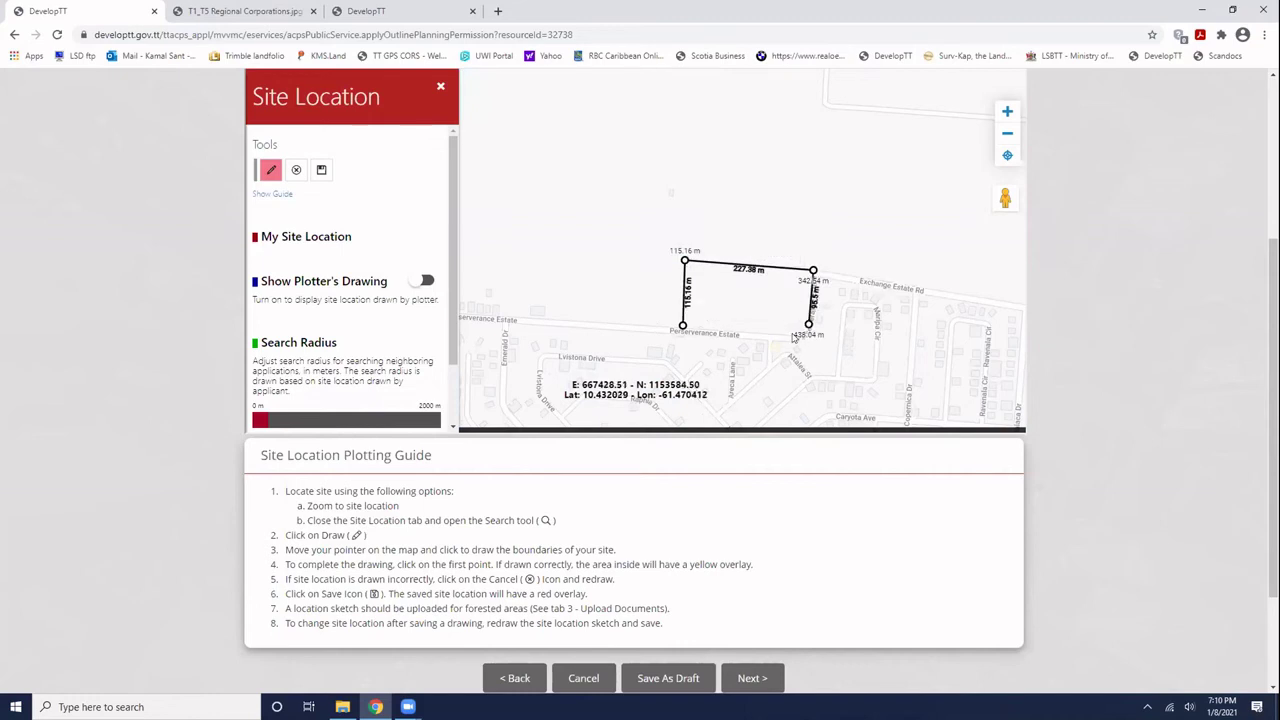
{"action": "left_click", "coordinate": [795, 335]}
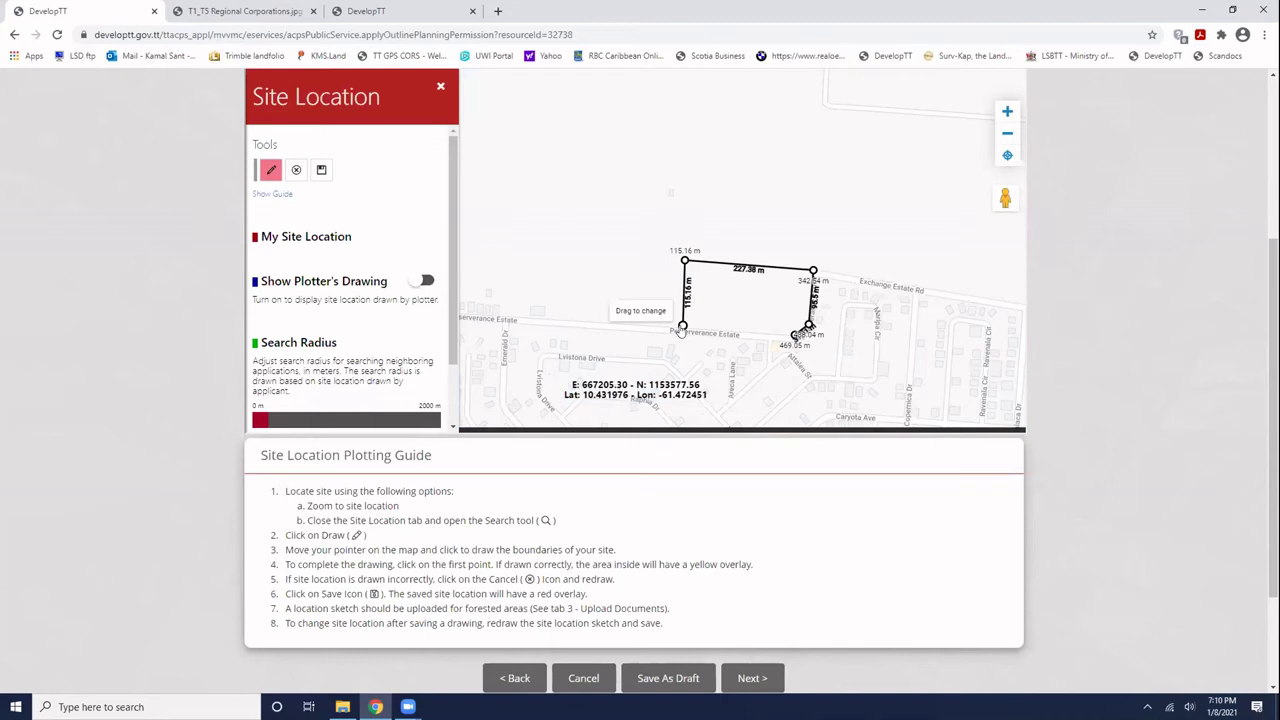
{"action": "left_click", "coordinate": [681, 328]}
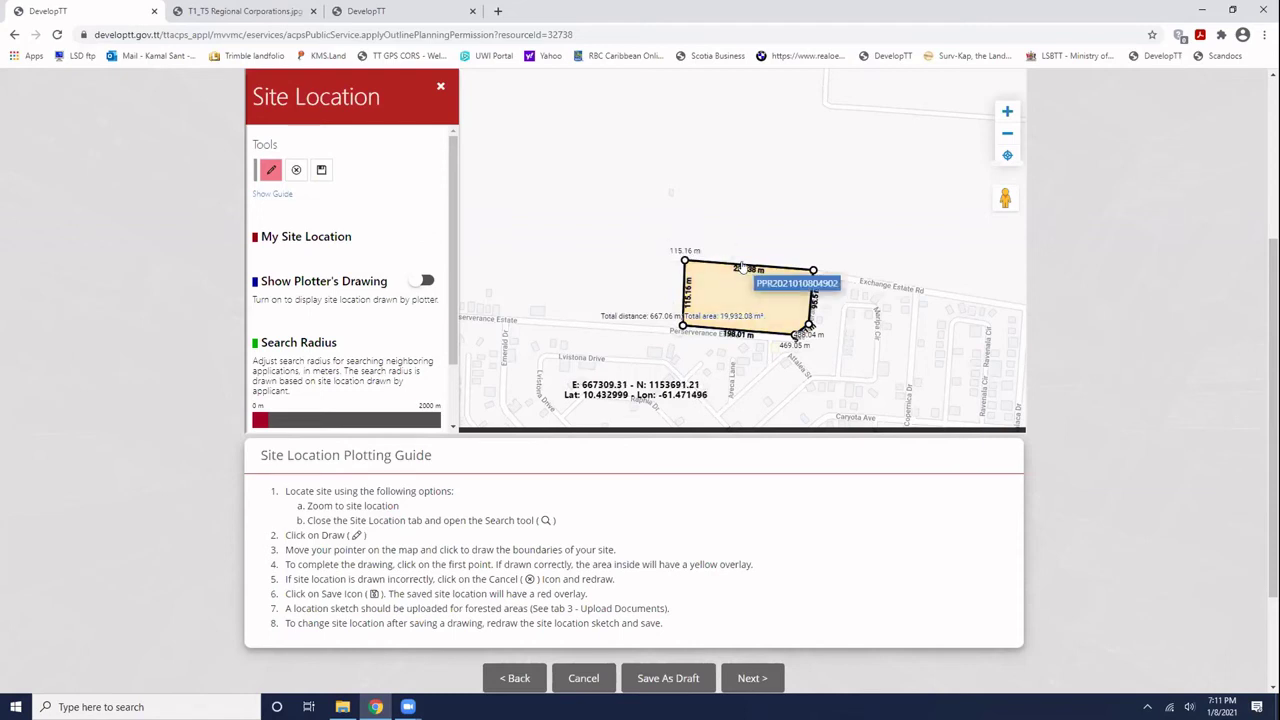
- Enlarge the boundary by pulling its top and right corners upward
{"action": "scroll", "coordinate": [742, 268], "scroll_direction": "up", "scroll_amount": 1}
{"action": "left_click_drag", "start_coordinate": [752, 265], "coordinate": [752, 236]}
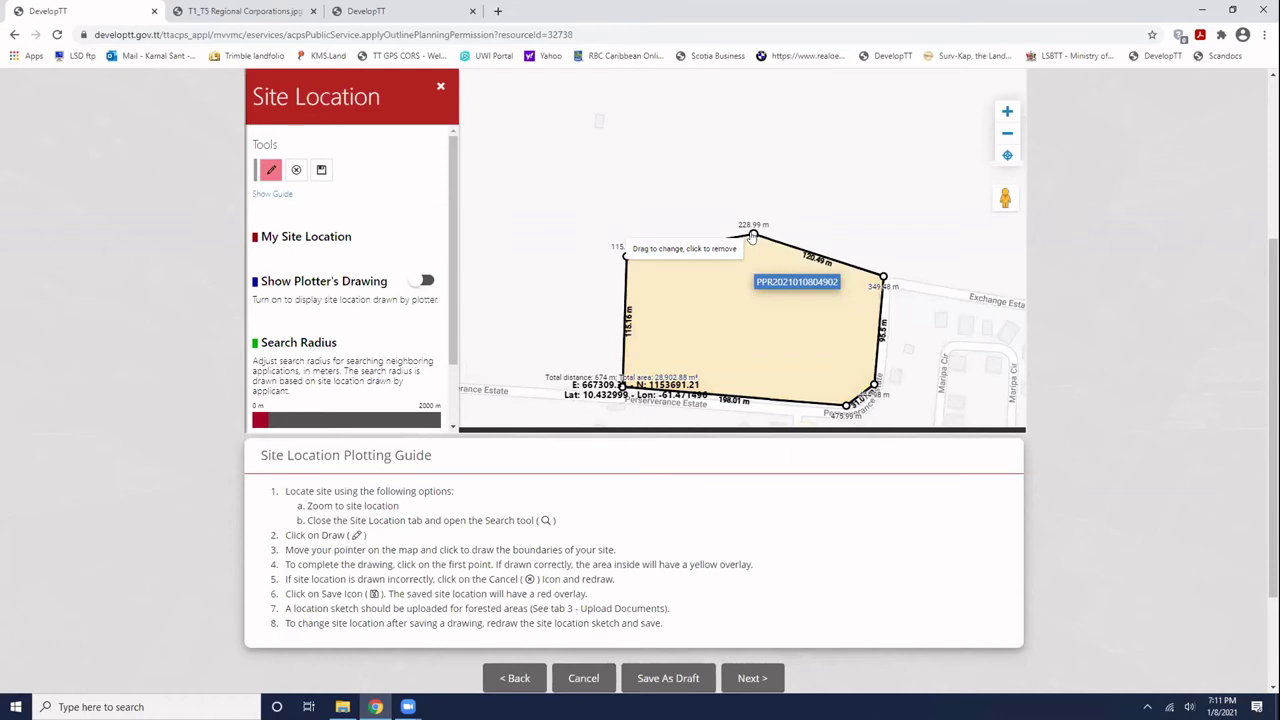
{"action": "left_click_drag", "start_coordinate": [752, 236], "coordinate": [693, 150]}
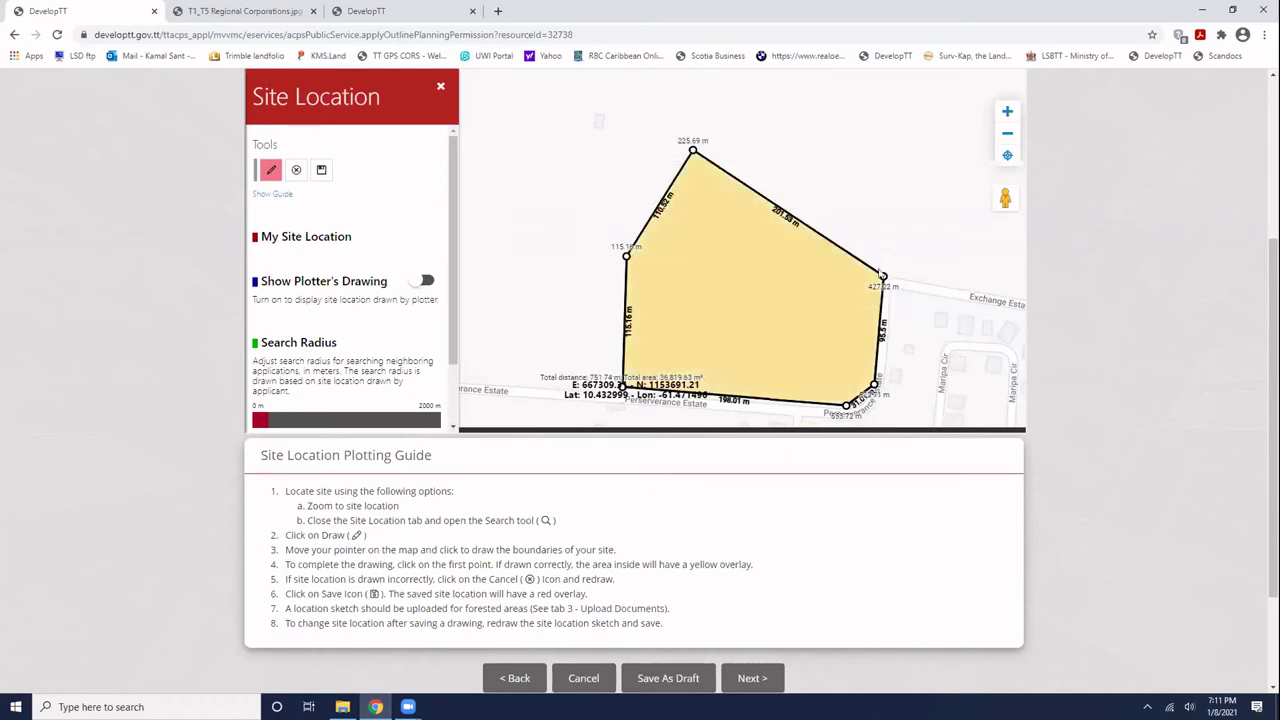
{"action": "left_click_drag", "start_coordinate": [883, 276], "coordinate": [888, 157]}
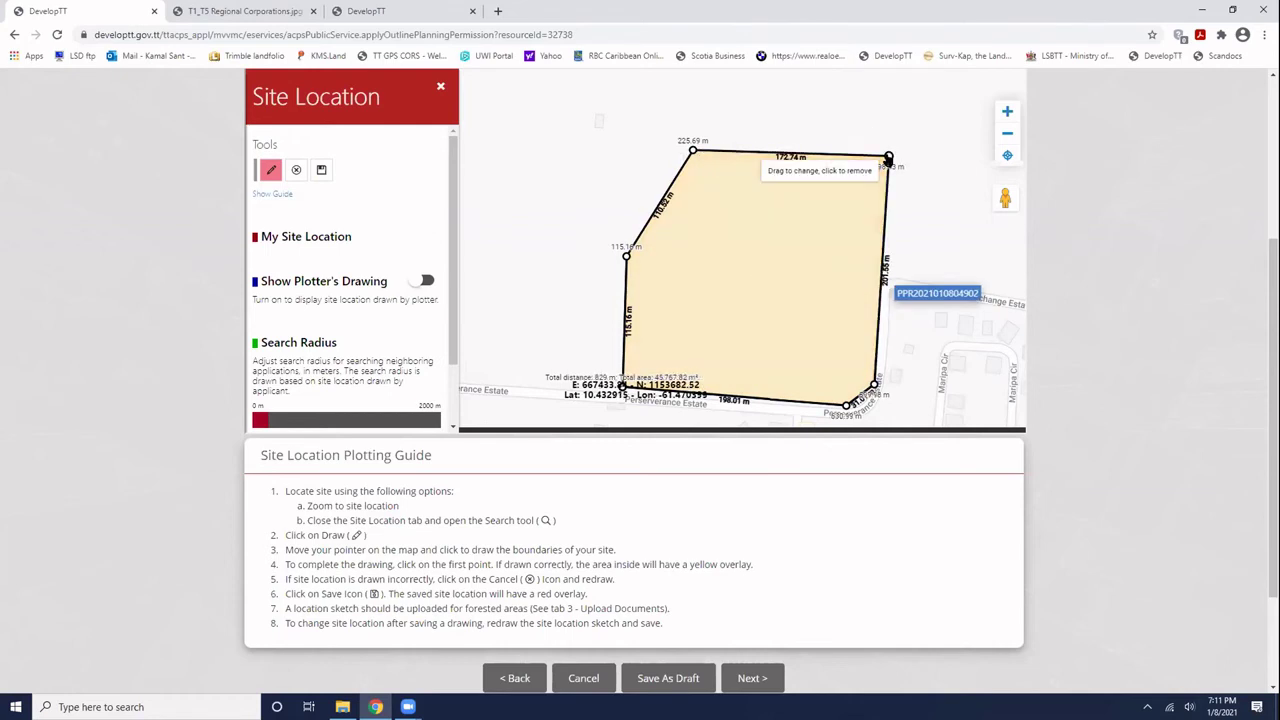
- Discard the first boundary and draw a smaller four-corner site at the Perseverance Estate bend
{"action": "left_click", "coordinate": [296, 170]}
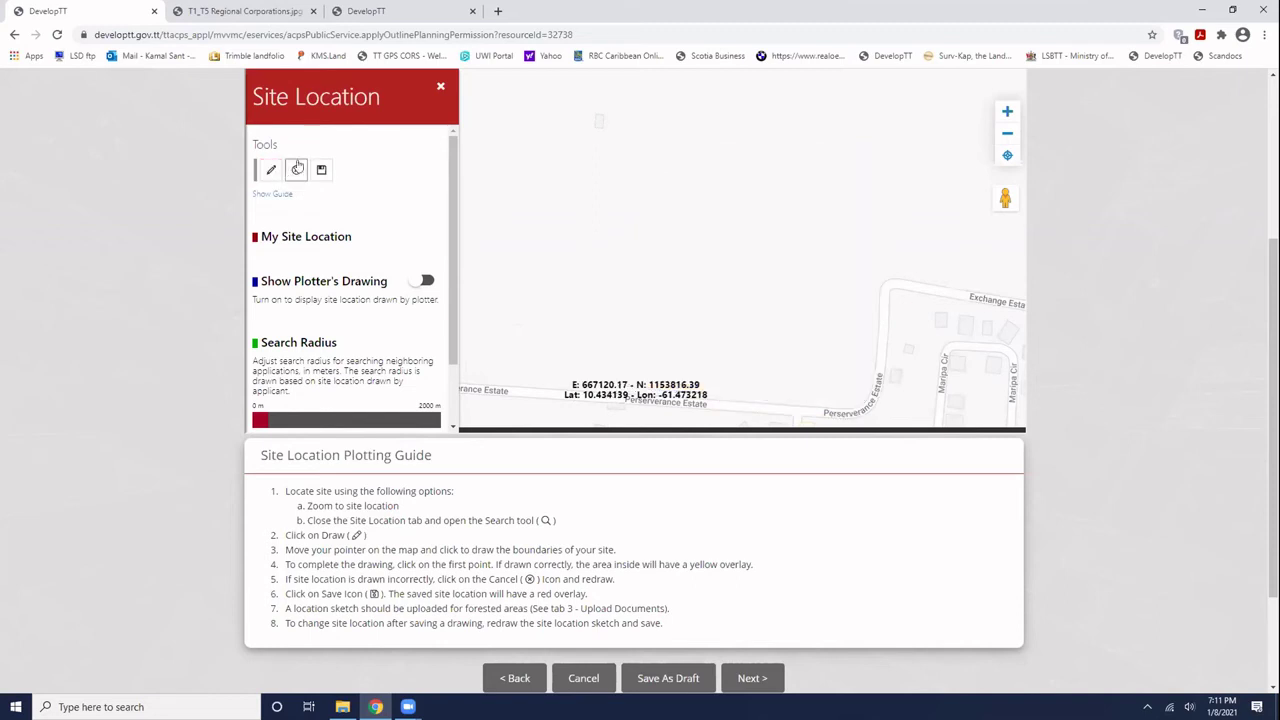
{"action": "left_click", "coordinate": [270, 170]}
{"action": "left_click", "coordinate": [779, 362]}
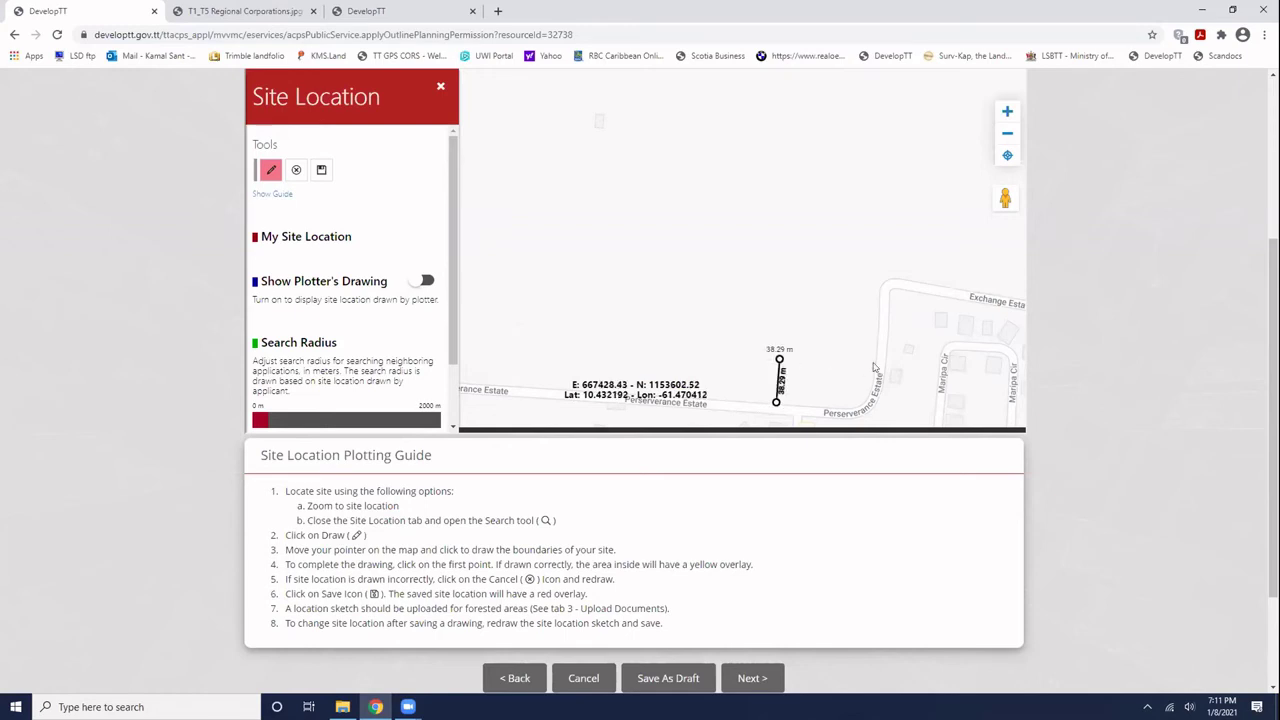
{"action": "left_click", "coordinate": [875, 364]}
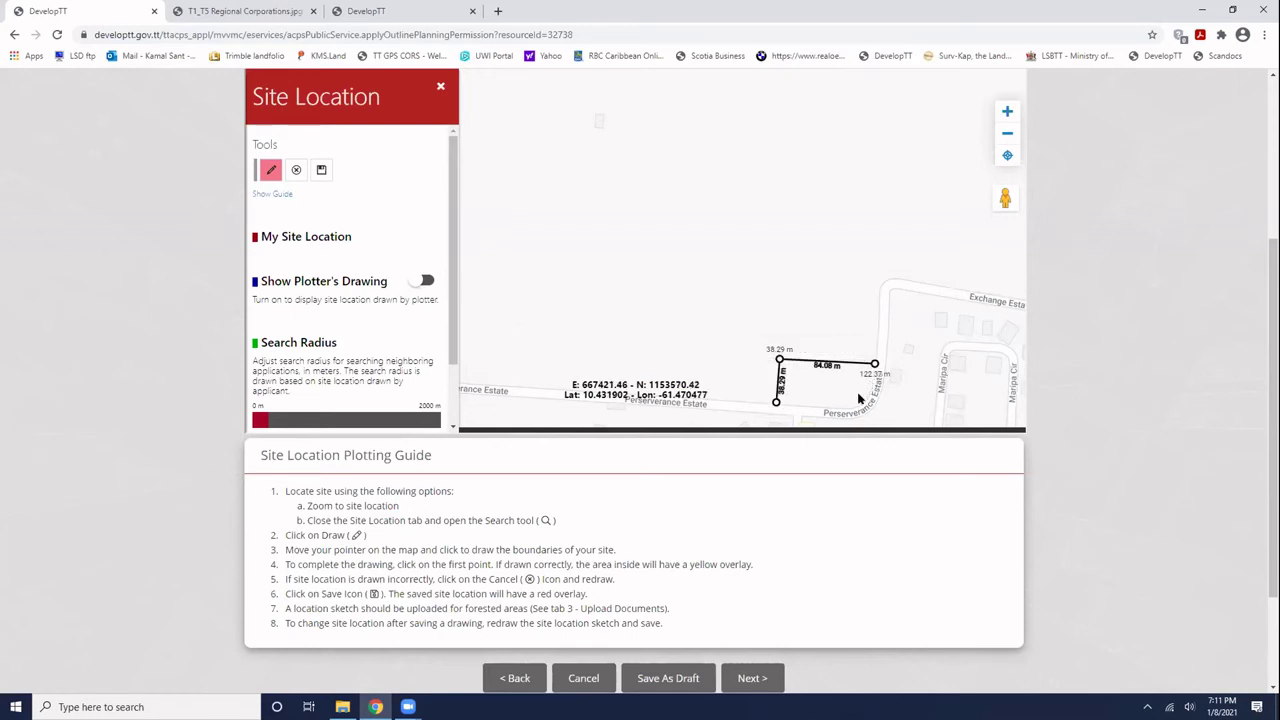
{"action": "left_click", "coordinate": [851, 409]}
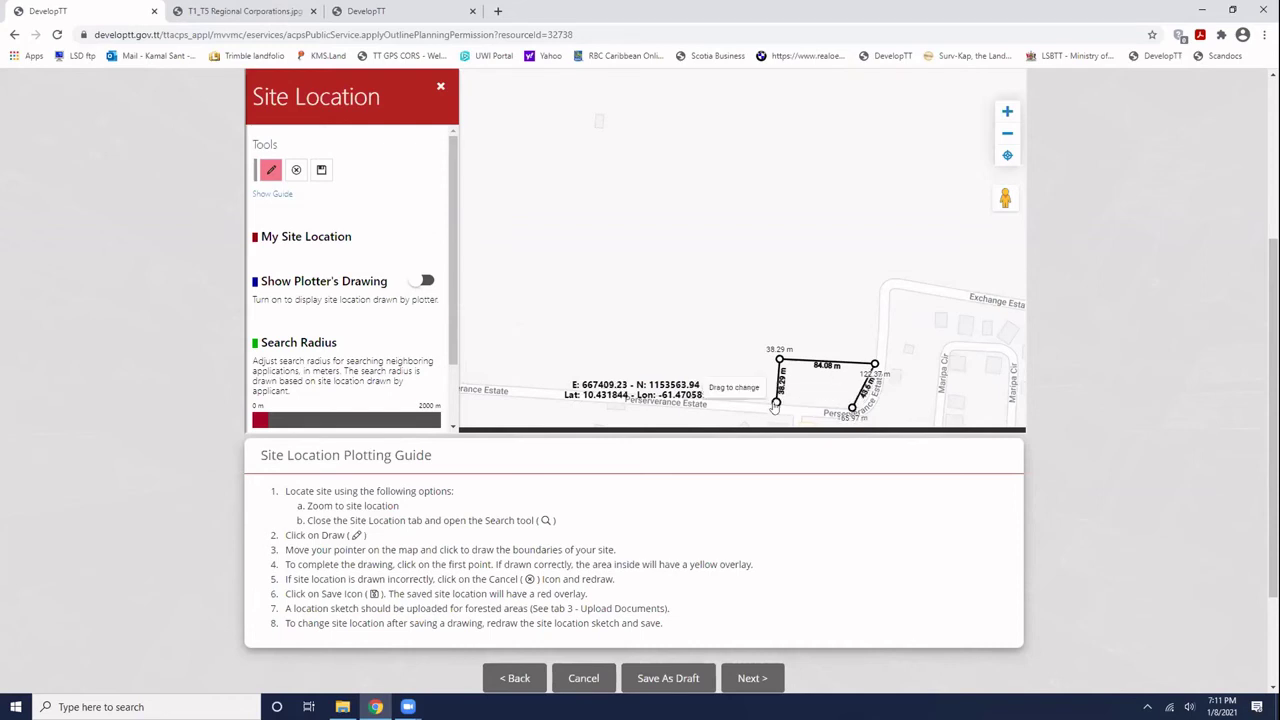
{"action": "left_click", "coordinate": [776, 403]}
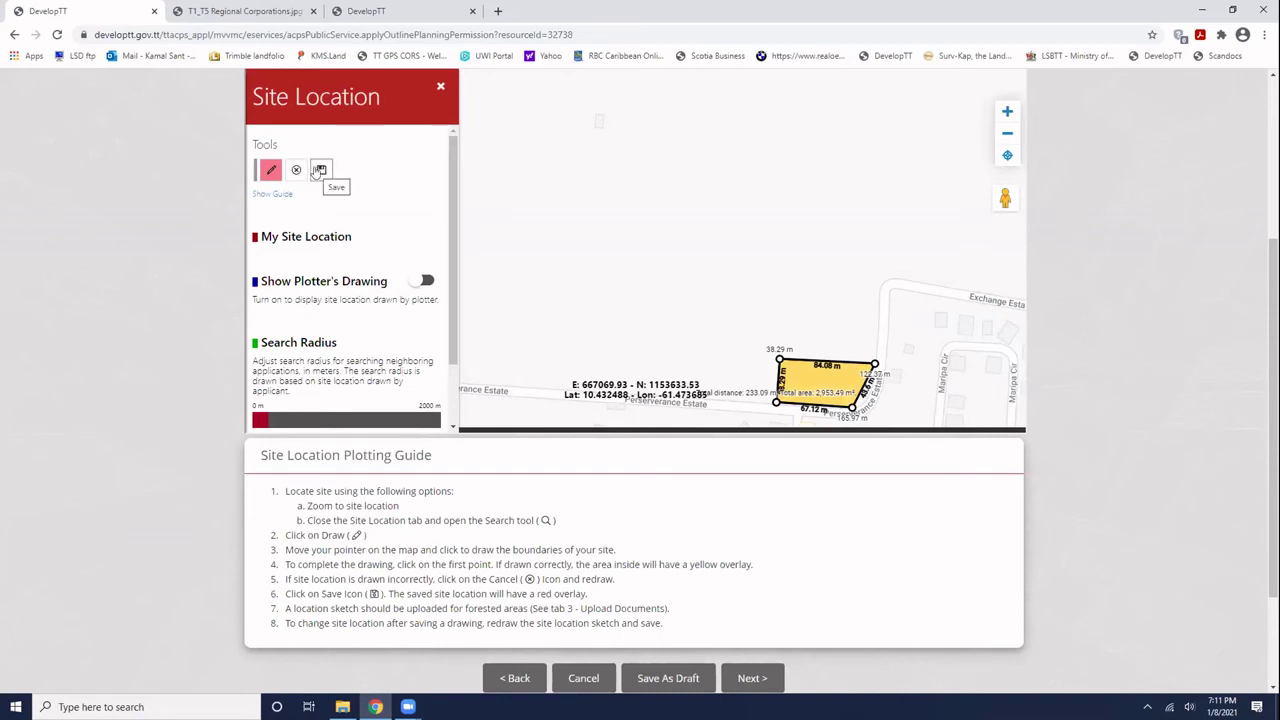
- Save the site location with the description 'Johns Pot'
{"action": "left_click", "coordinate": [318, 171]}
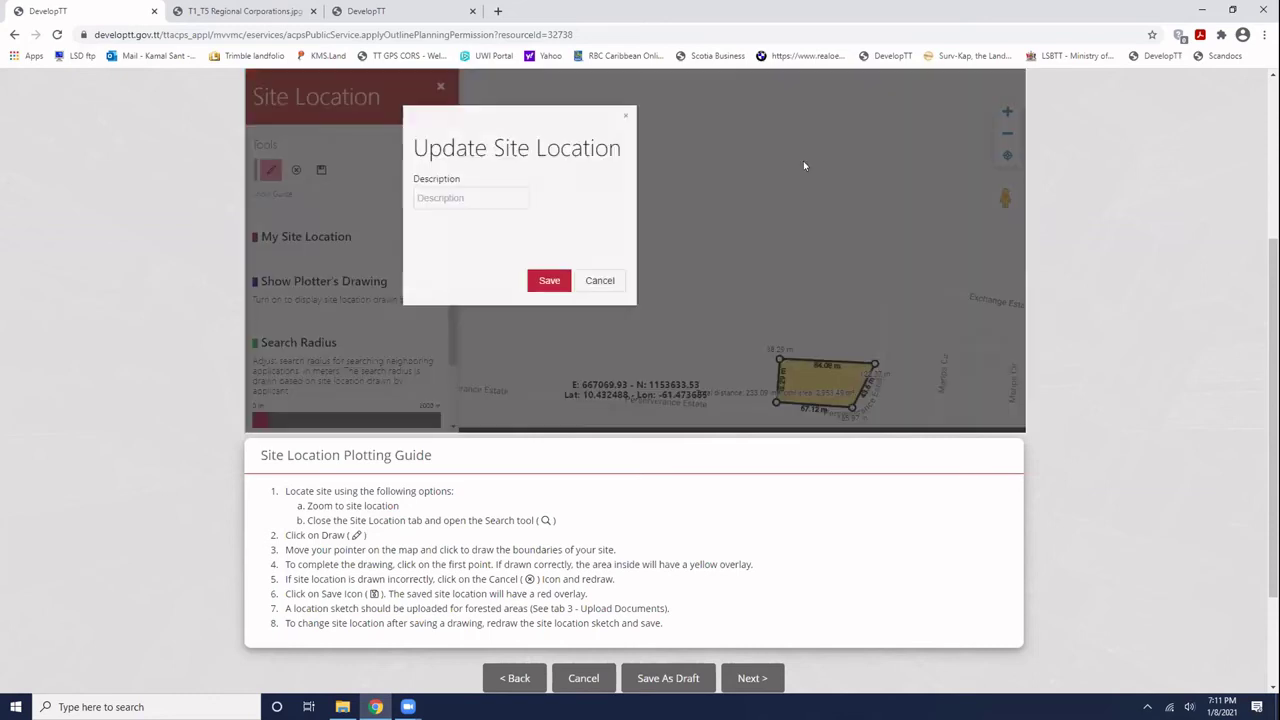
{"action": "left_click", "coordinate": [466, 197]}
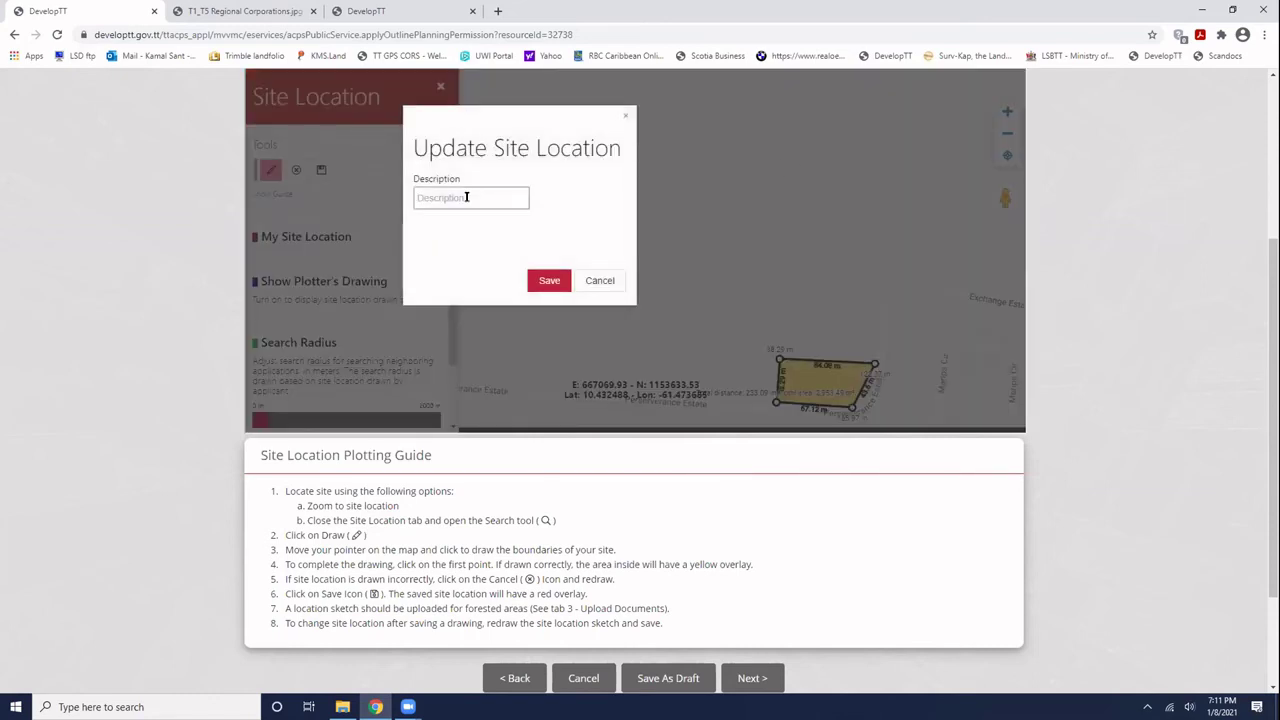
{"action": "type", "text": "Johns Plac"}
{"action": "key", "text": "BackSpace"}
{"action": "key", "text": "BackSpace"}
{"action": "key", "text": "BackSpace"}
{"action": "type", "text": "ot"}
{"action": "left_click", "coordinate": [548, 280]}
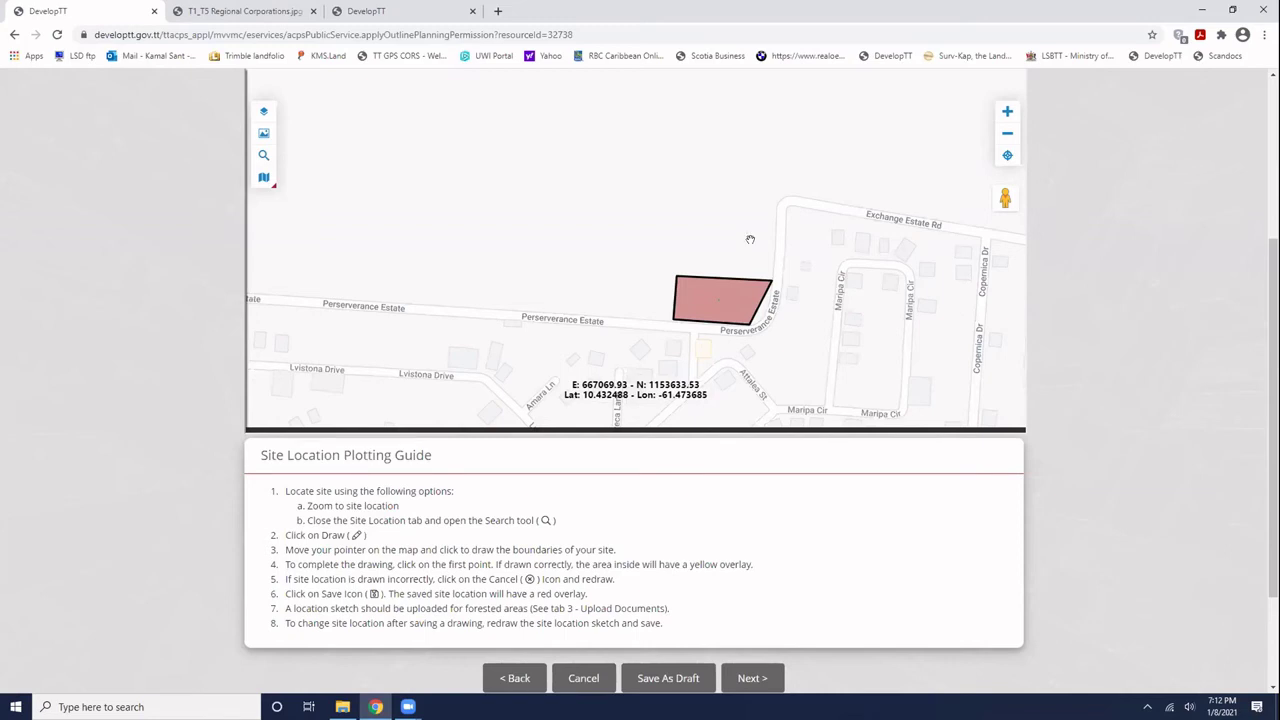
- Advance from Site Location to step 3, Upload Documents
{"action": "left_click", "coordinate": [752, 678]}
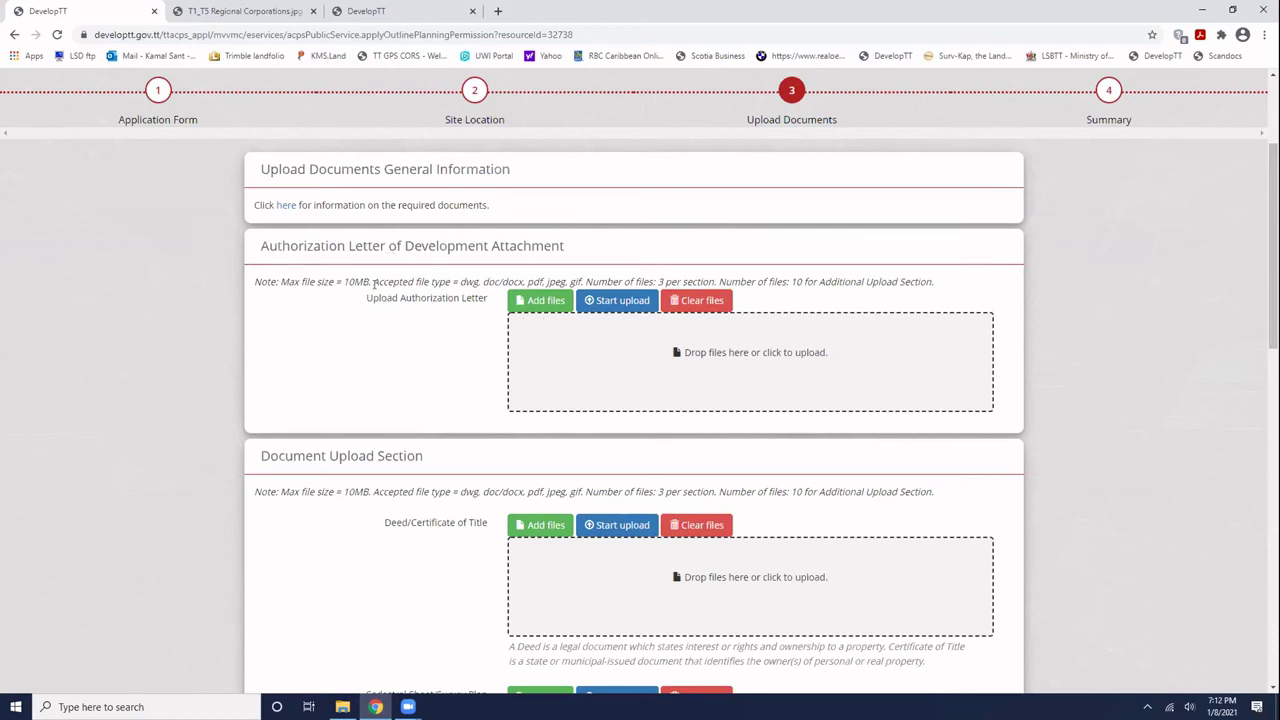
{"action": "scroll", "coordinate": [374, 284], "scroll_direction": "down", "scroll_amount": 1}
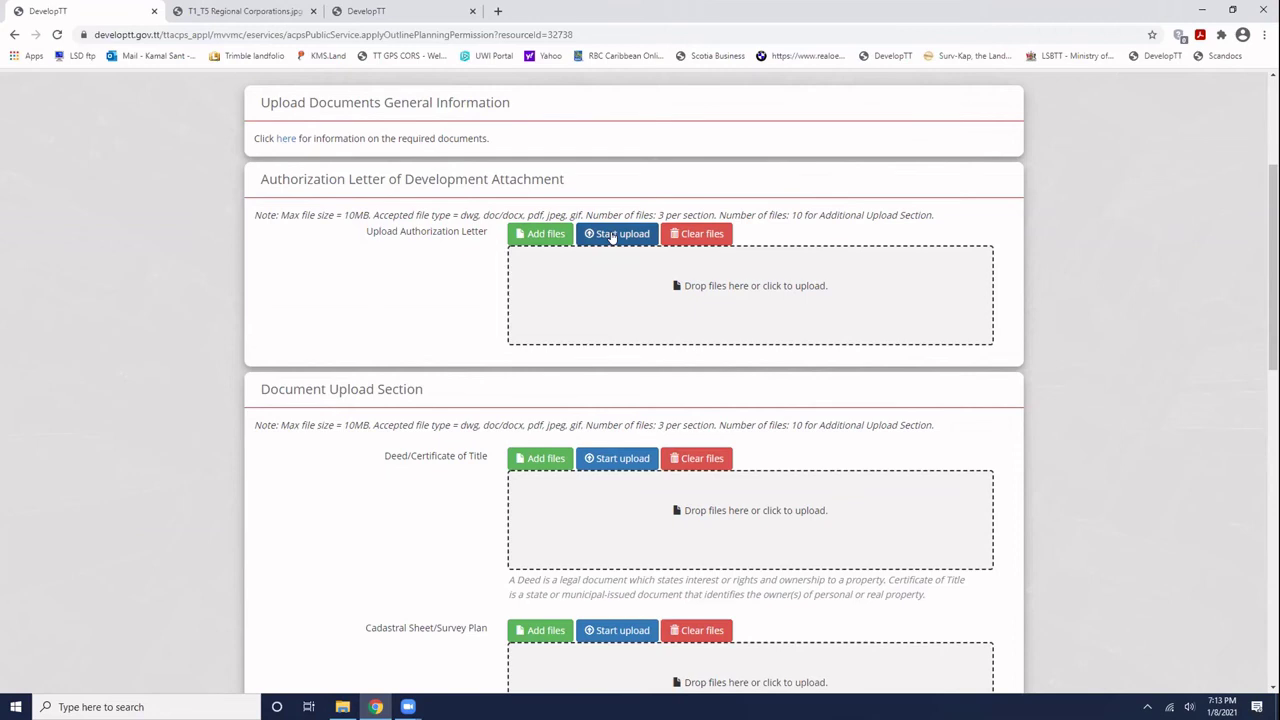
{"action": "scroll", "coordinate": [468, 328], "scroll_direction": "down", "scroll_amount": 2}
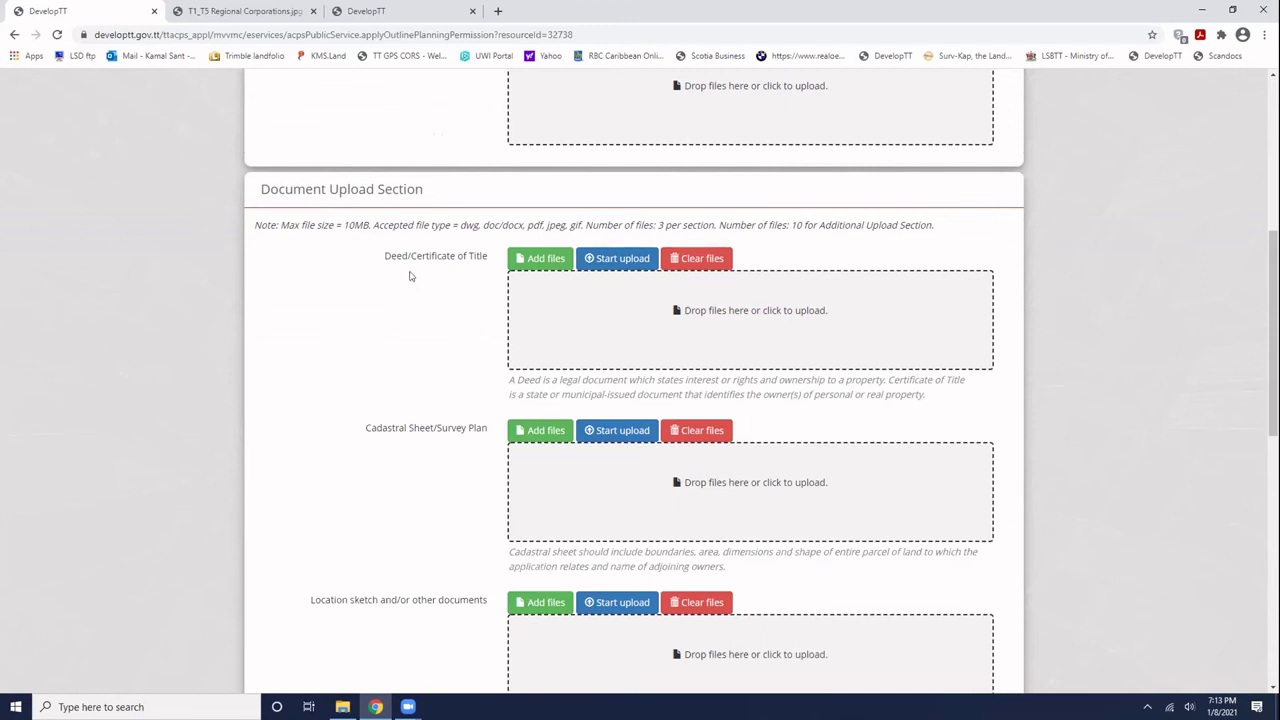
{"action": "scroll", "coordinate": [354, 214], "scroll_direction": "up", "scroll_amount": 2}
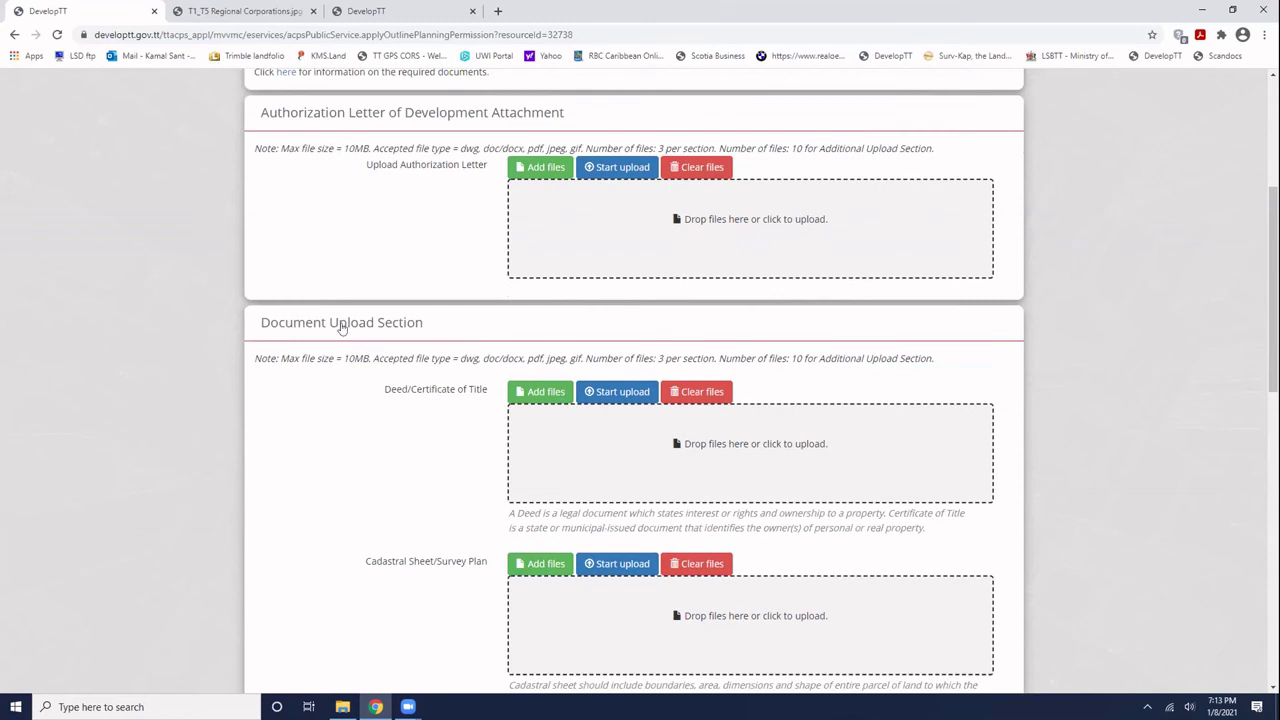
{"action": "scroll", "coordinate": [343, 327], "scroll_direction": "down", "scroll_amount": 1}
{"action": "scroll", "coordinate": [420, 180], "scroll_direction": "up", "scroll_amount": 2}
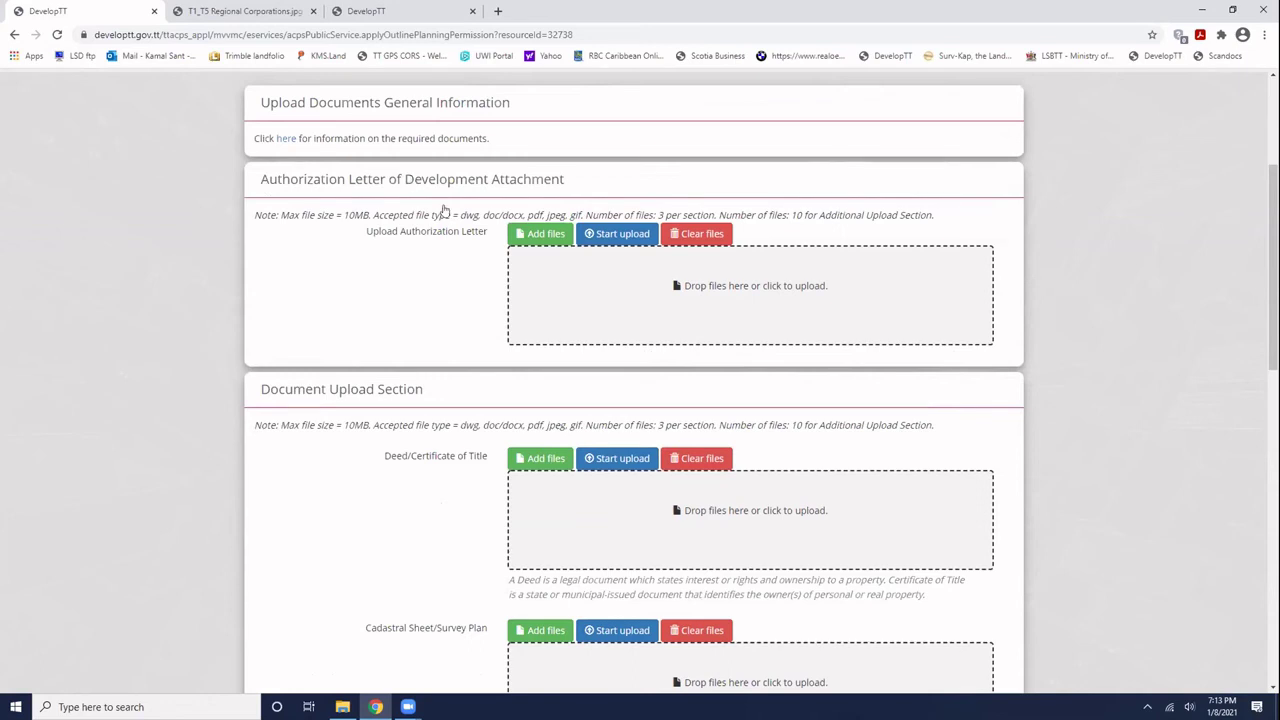
{"action": "scroll", "coordinate": [500, 420], "scroll_direction": "down", "scroll_amount": 2}
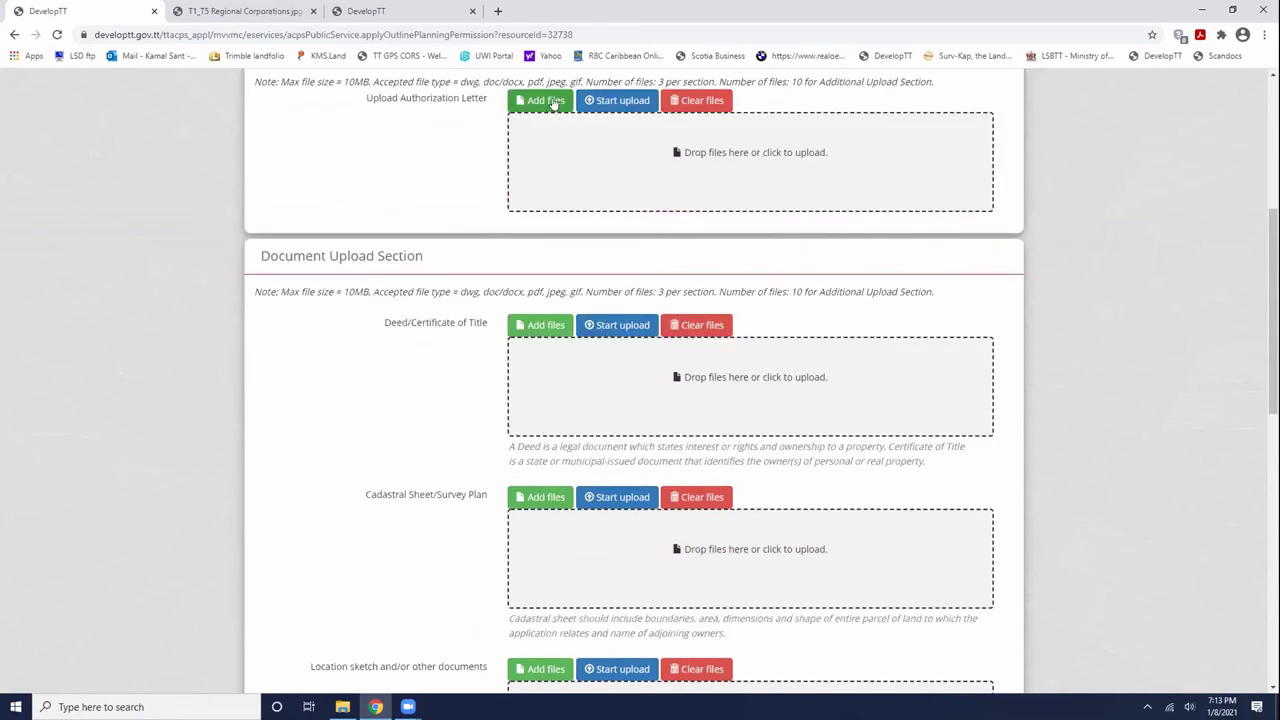
{"action": "scroll", "coordinate": [315, 339], "scroll_direction": "down", "scroll_amount": 2}
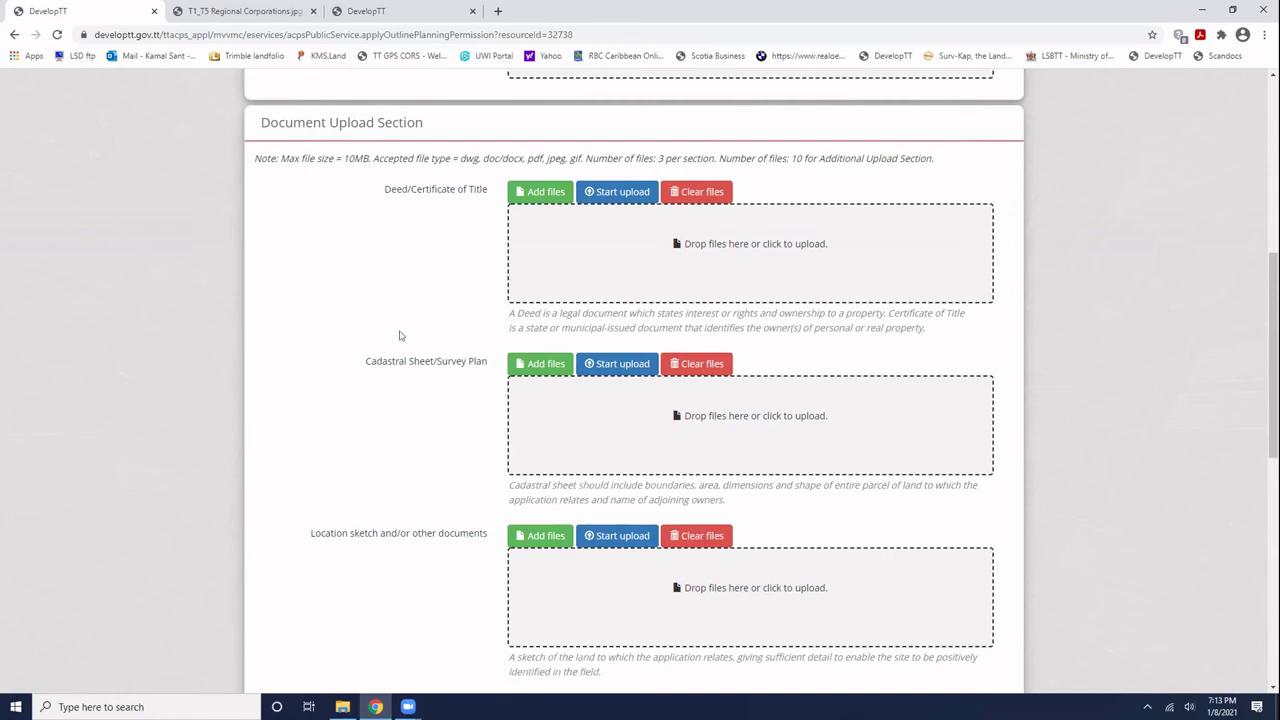
{"action": "scroll", "coordinate": [401, 399], "scroll_direction": "down", "scroll_amount": 2}
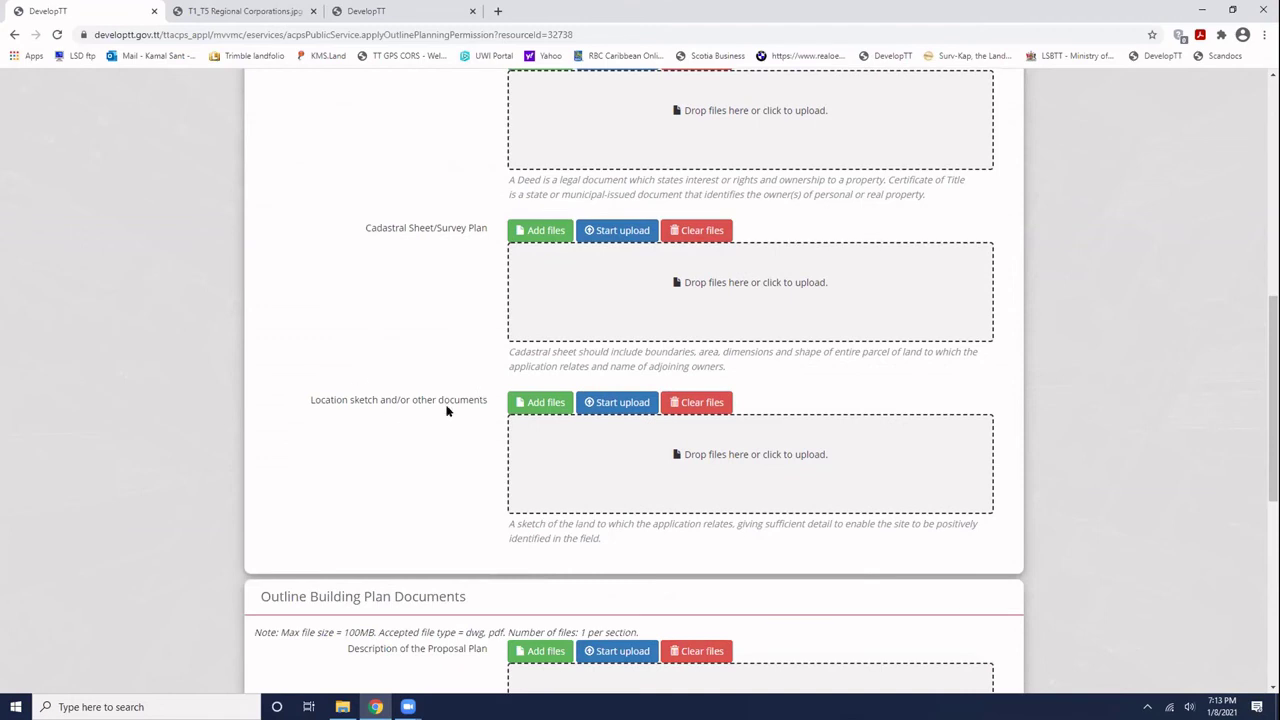
{"action": "scroll", "coordinate": [422, 413], "scroll_direction": "down", "scroll_amount": 2}
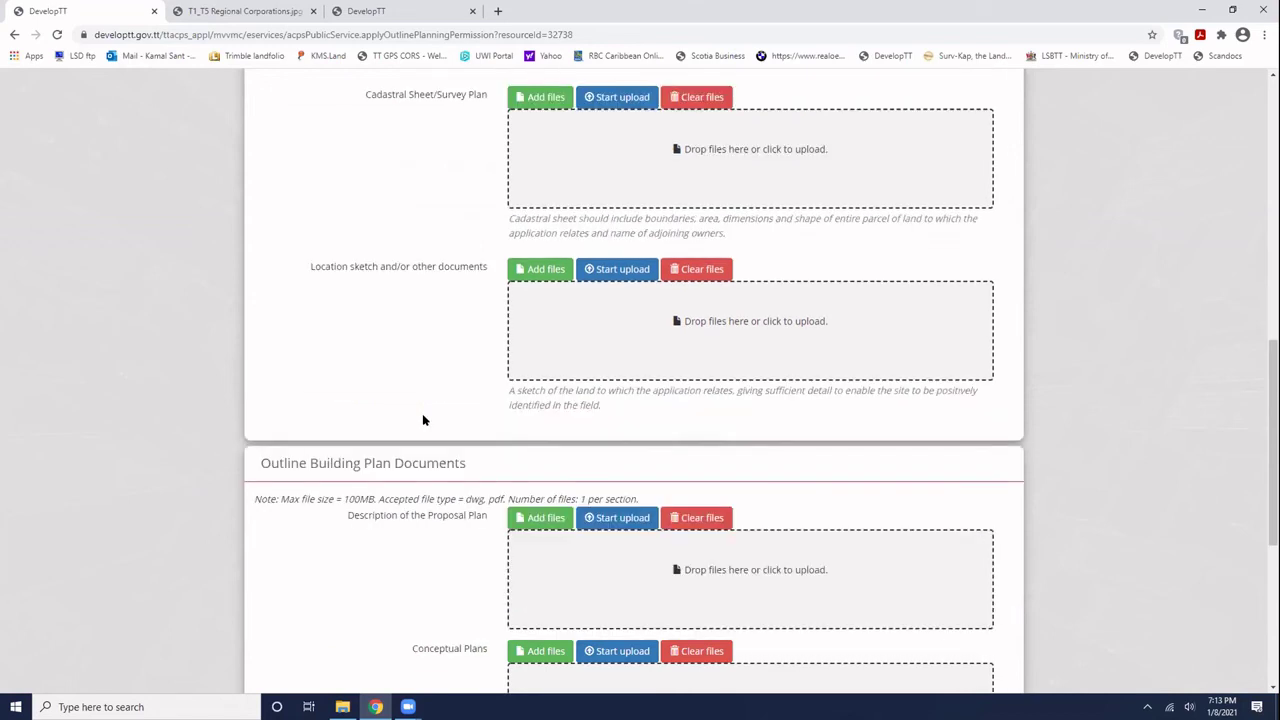
{"action": "scroll", "coordinate": [422, 413], "scroll_direction": "down", "scroll_amount": 3}
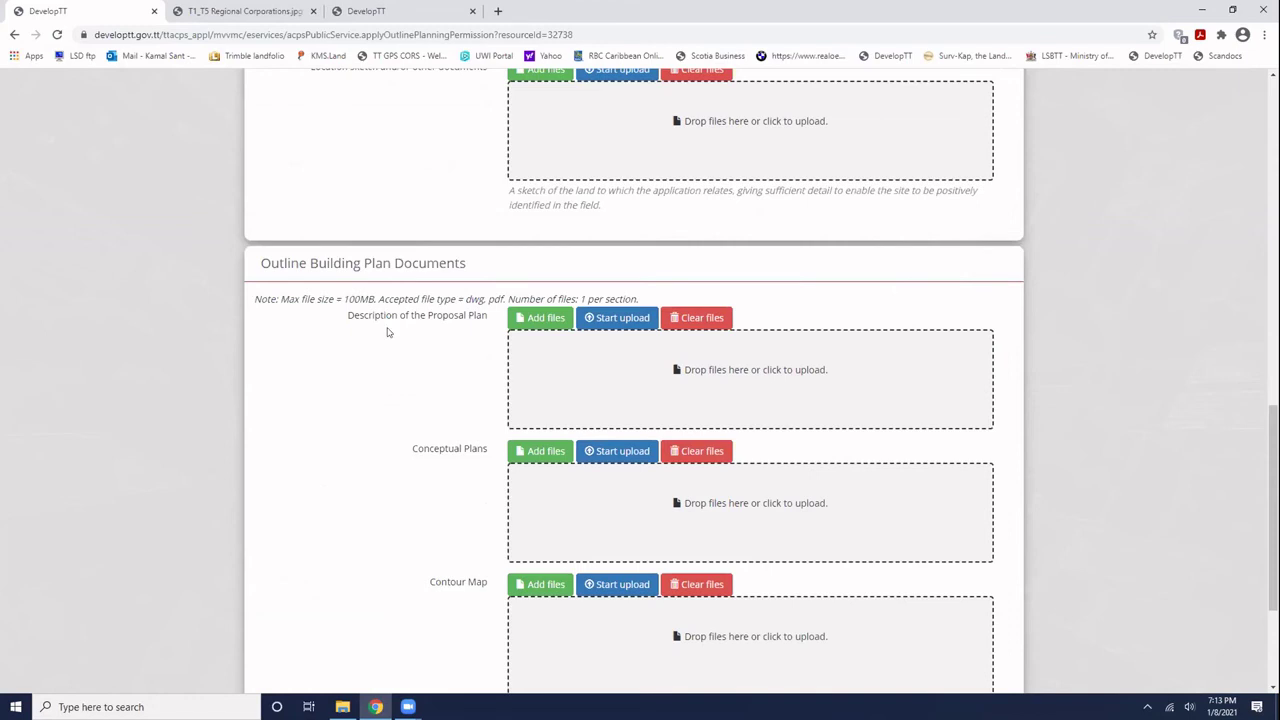
{"action": "scroll", "coordinate": [389, 332], "scroll_direction": "down", "scroll_amount": 1}
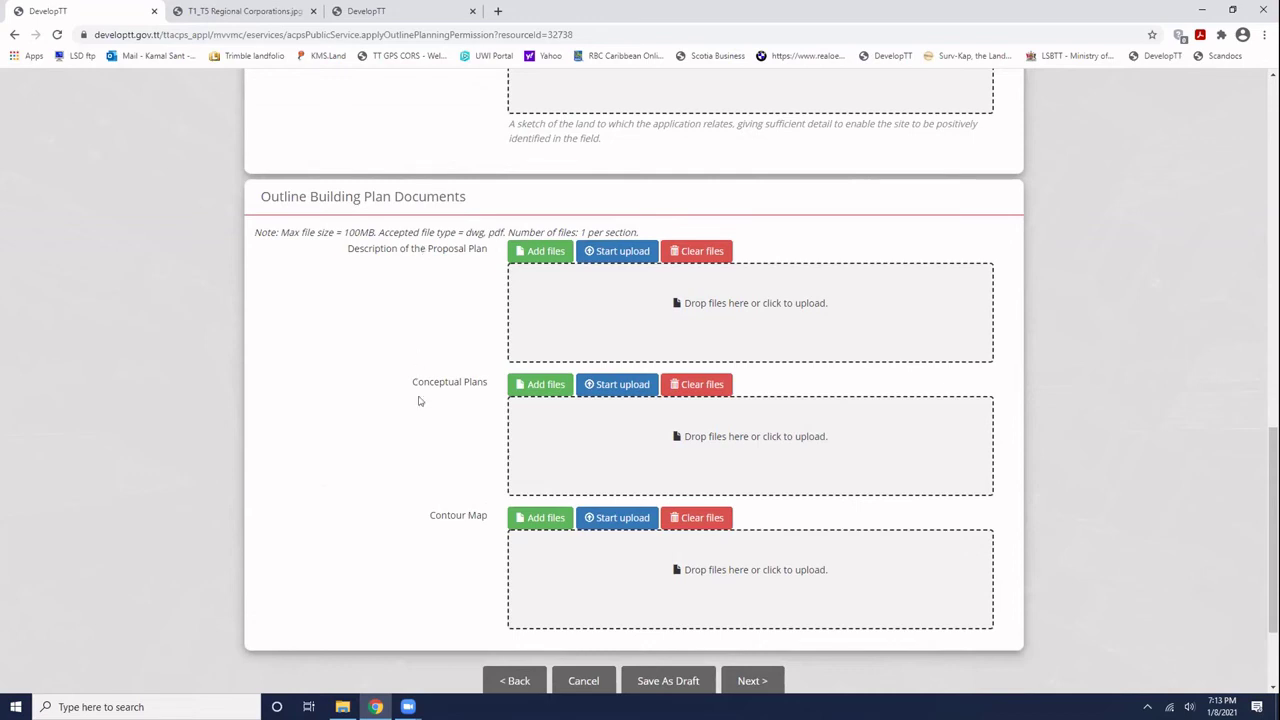
{"action": "scroll", "coordinate": [298, 320], "scroll_direction": "down", "scroll_amount": 1}
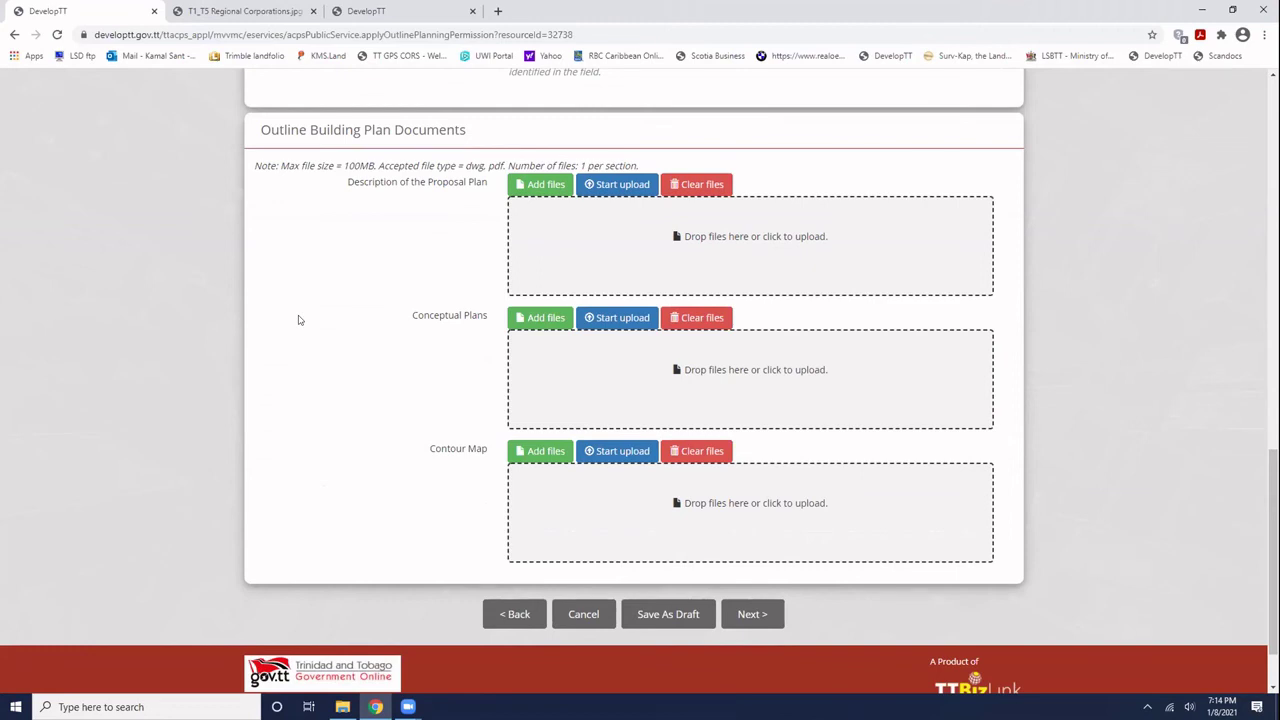
- Save the application as a draft, dismiss the confirmation, and advance to step 4 Summary
{"action": "left_click", "coordinate": [690, 616]}
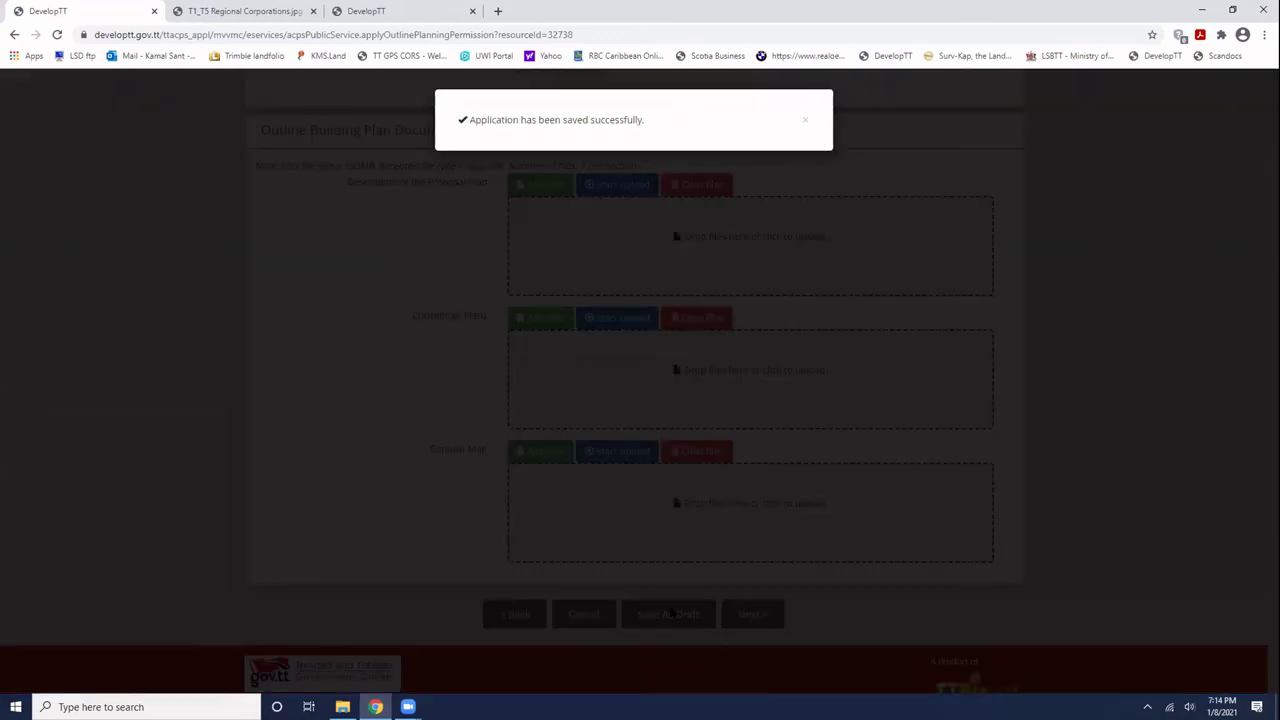
{"action": "left_click", "coordinate": [805, 119]}
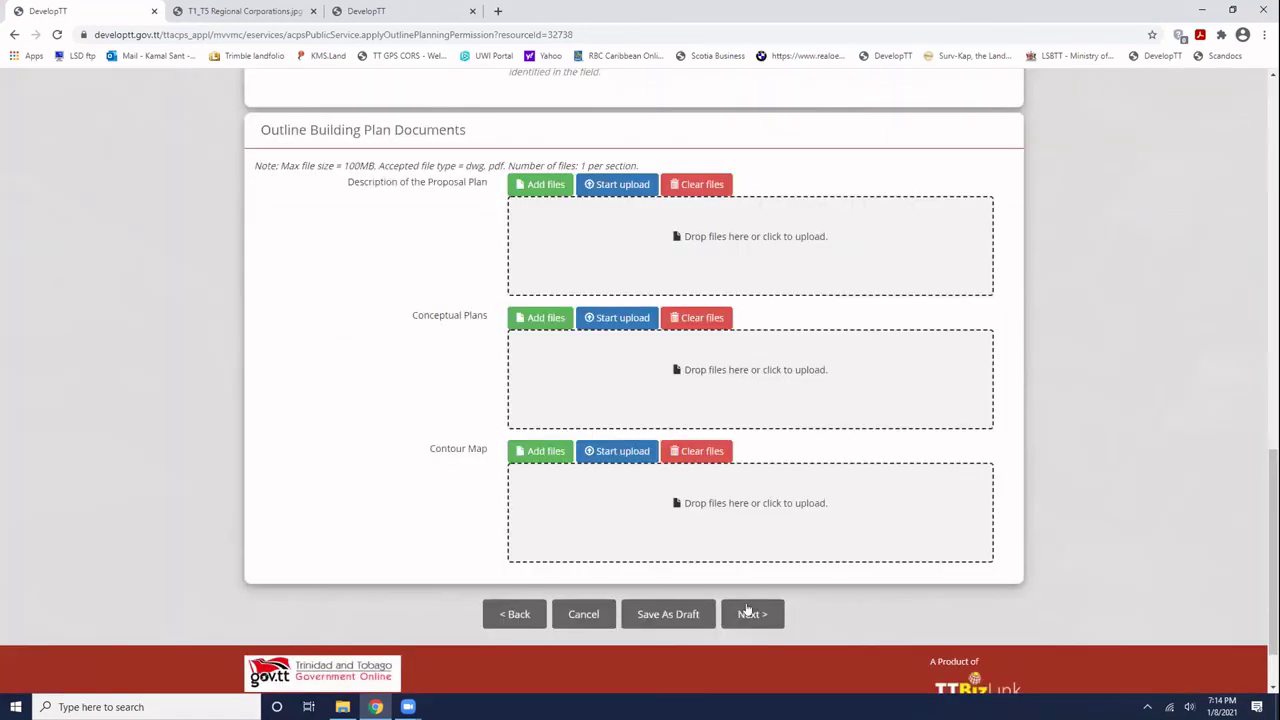
{"action": "left_click", "coordinate": [748, 612]}
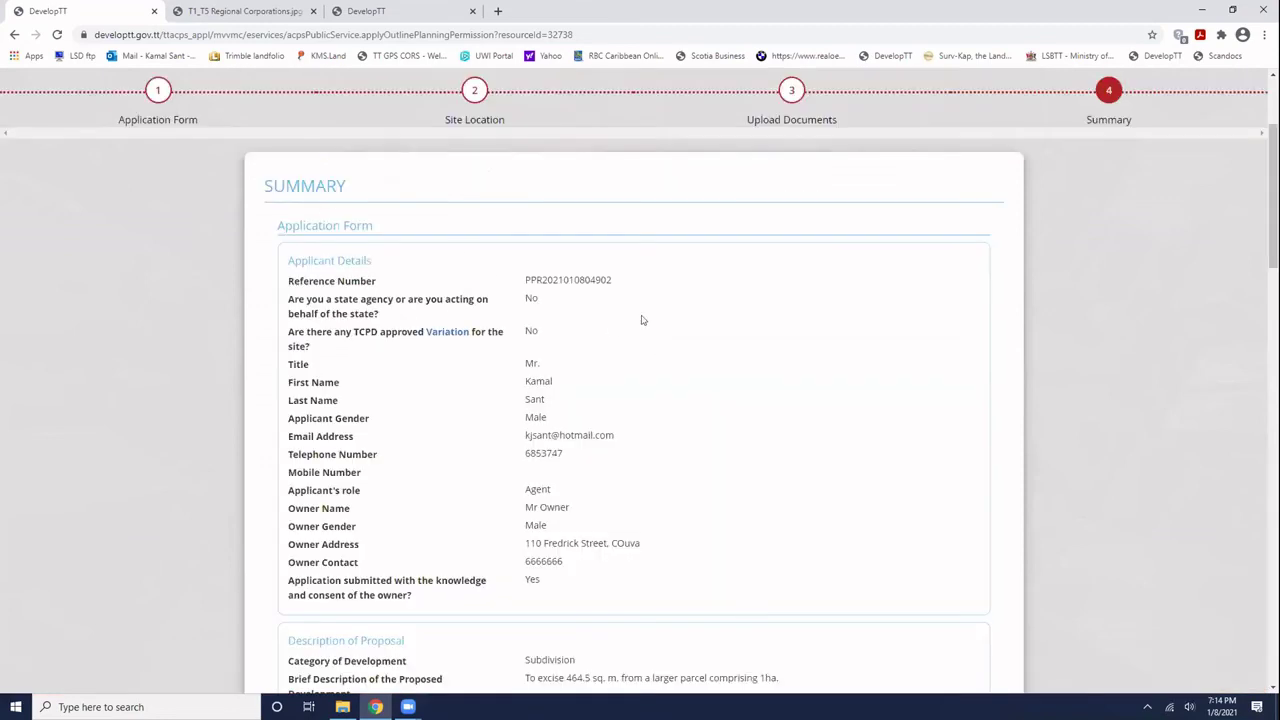
{"action": "scroll", "coordinate": [634, 326], "scroll_direction": "down", "scroll_amount": 2}
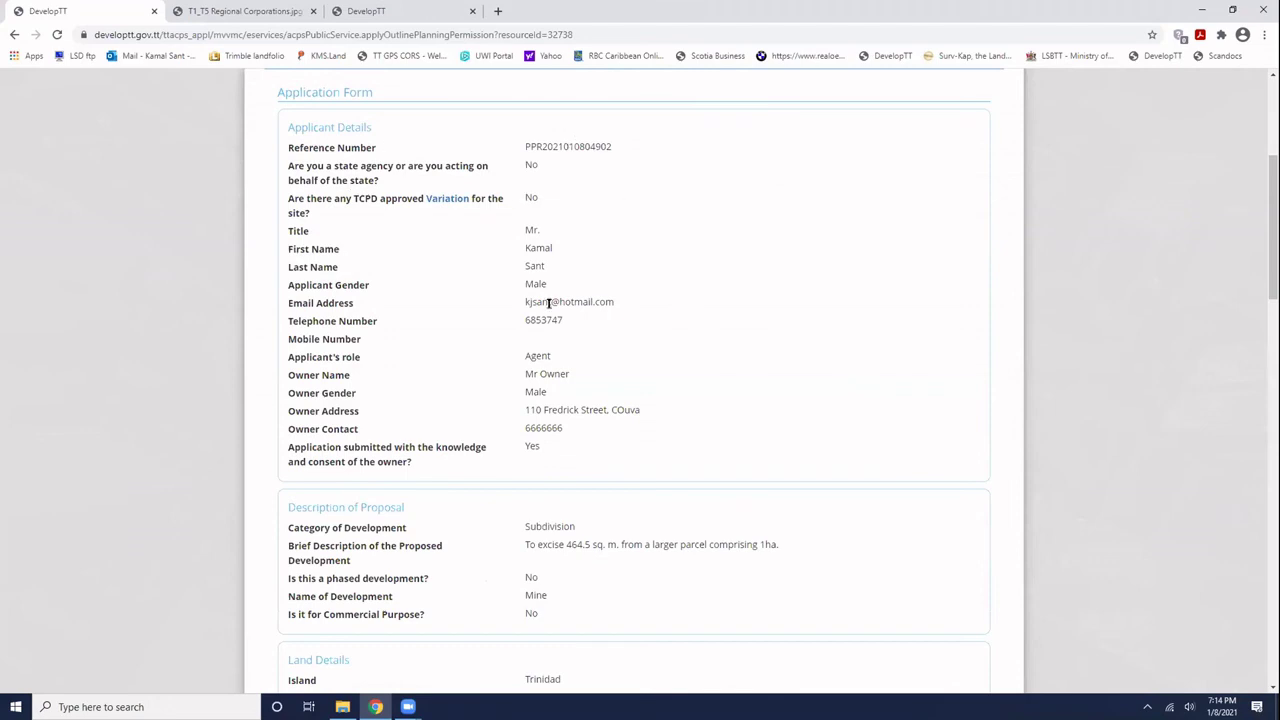
{"action": "scroll", "coordinate": [555, 392], "scroll_direction": "down", "scroll_amount": 3}
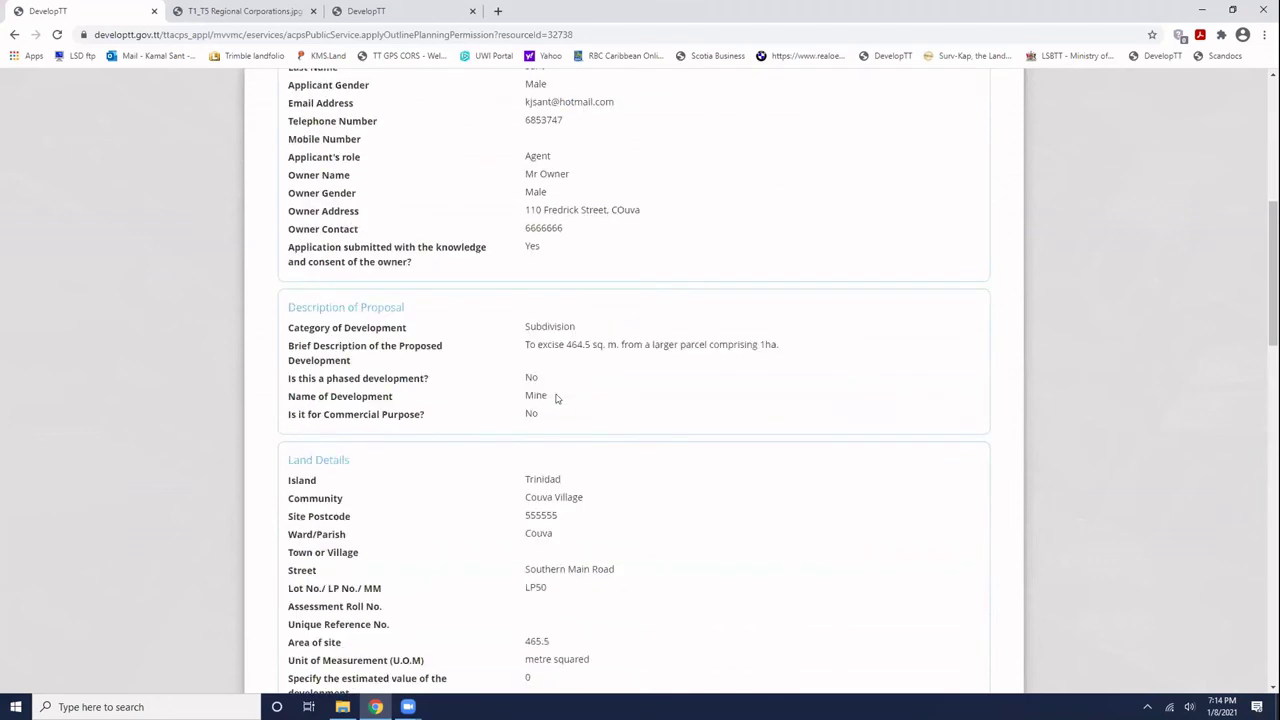
{"action": "scroll", "coordinate": [557, 398], "scroll_direction": "down", "scroll_amount": 5}
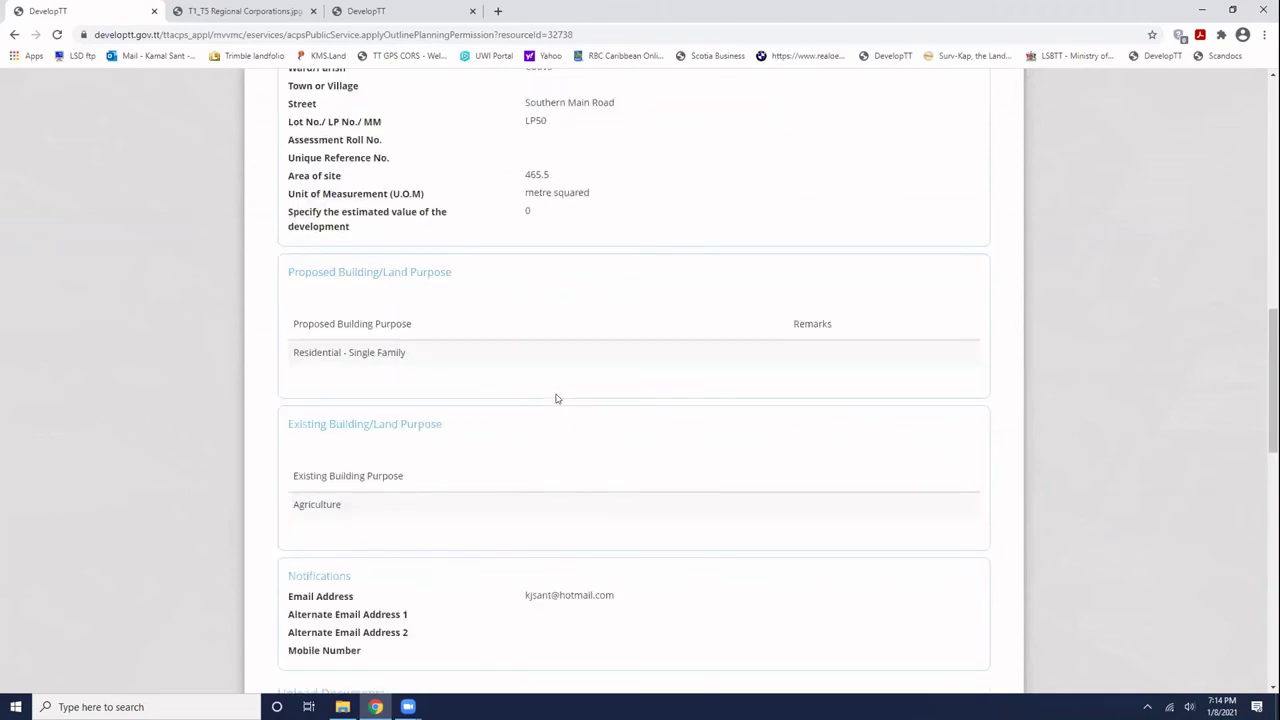
{"action": "scroll", "coordinate": [557, 398], "scroll_direction": "down", "scroll_amount": 3}
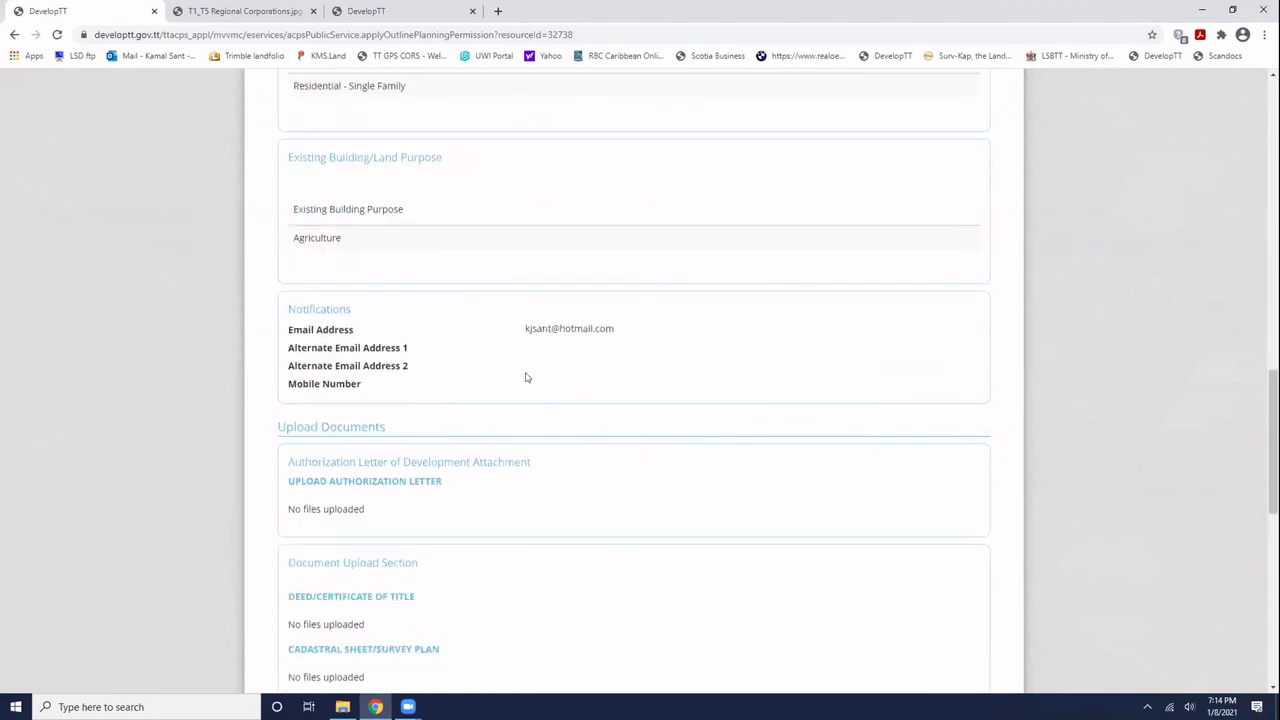
{"action": "scroll", "coordinate": [526, 385], "scroll_direction": "down", "scroll_amount": 6}
{"action": "scroll", "coordinate": [523, 389], "scroll_direction": "down", "scroll_amount": 2}
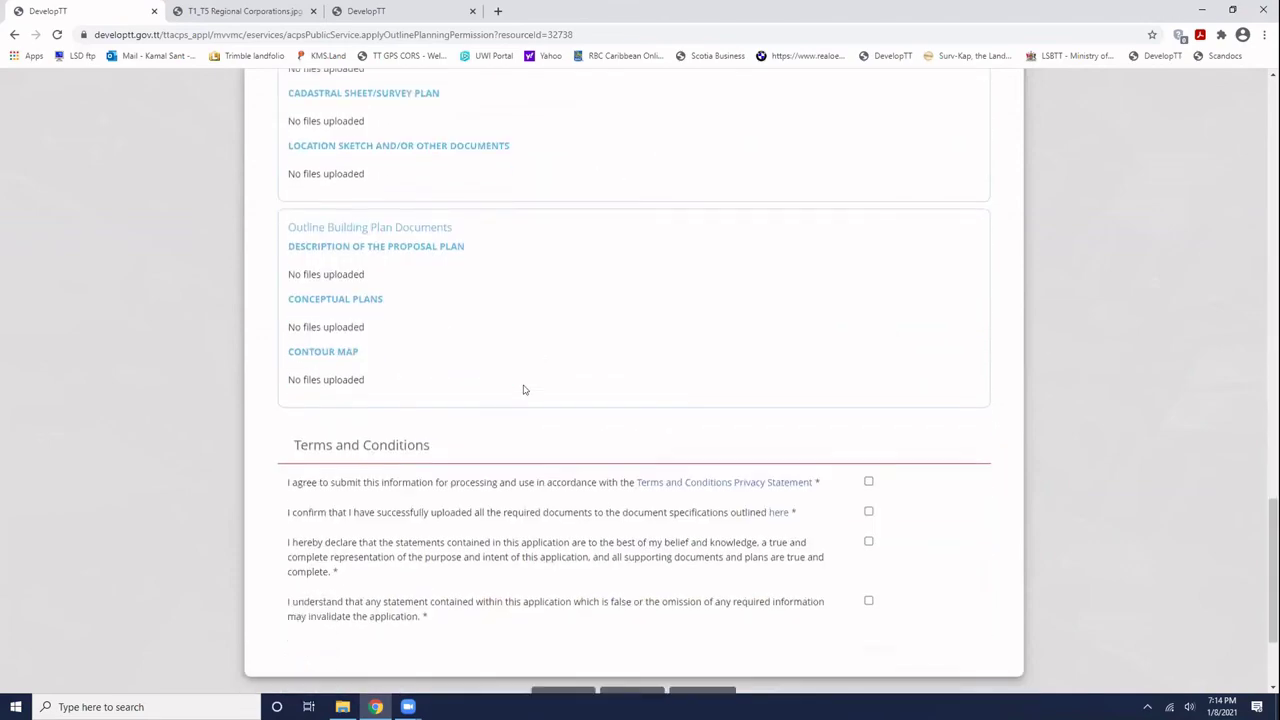
{"action": "scroll", "coordinate": [523, 389], "scroll_direction": "up", "scroll_amount": 4}
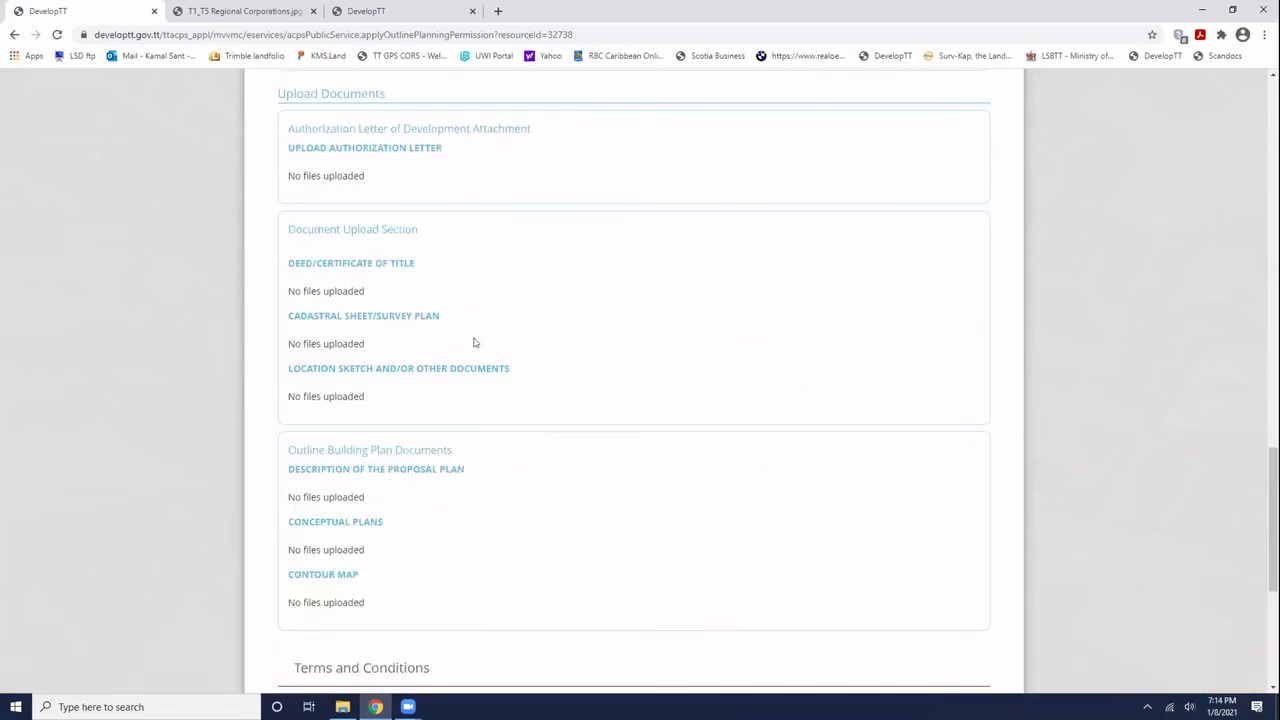
{"action": "scroll", "coordinate": [475, 343], "scroll_direction": "down", "scroll_amount": 4}
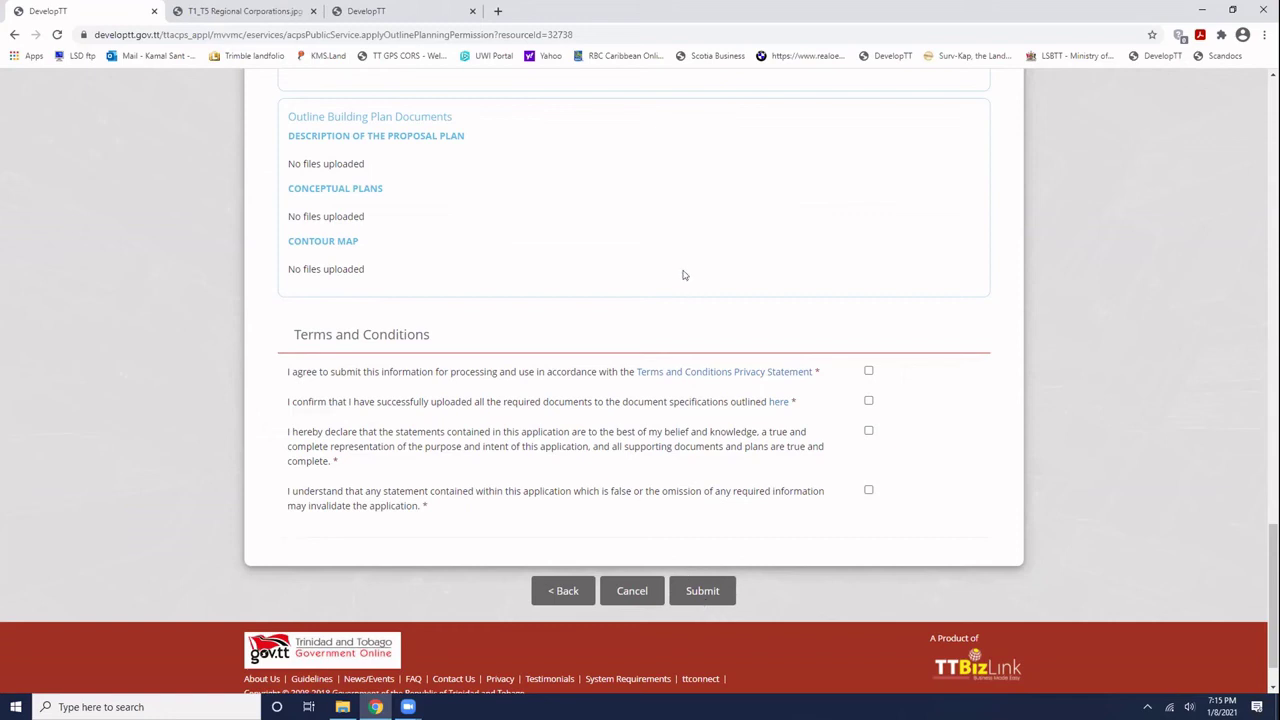
{"action": "scroll", "coordinate": [684, 272], "scroll_direction": "up", "scroll_amount": 4}
{"action": "scroll", "coordinate": [684, 272], "scroll_direction": "up", "scroll_amount": 4}
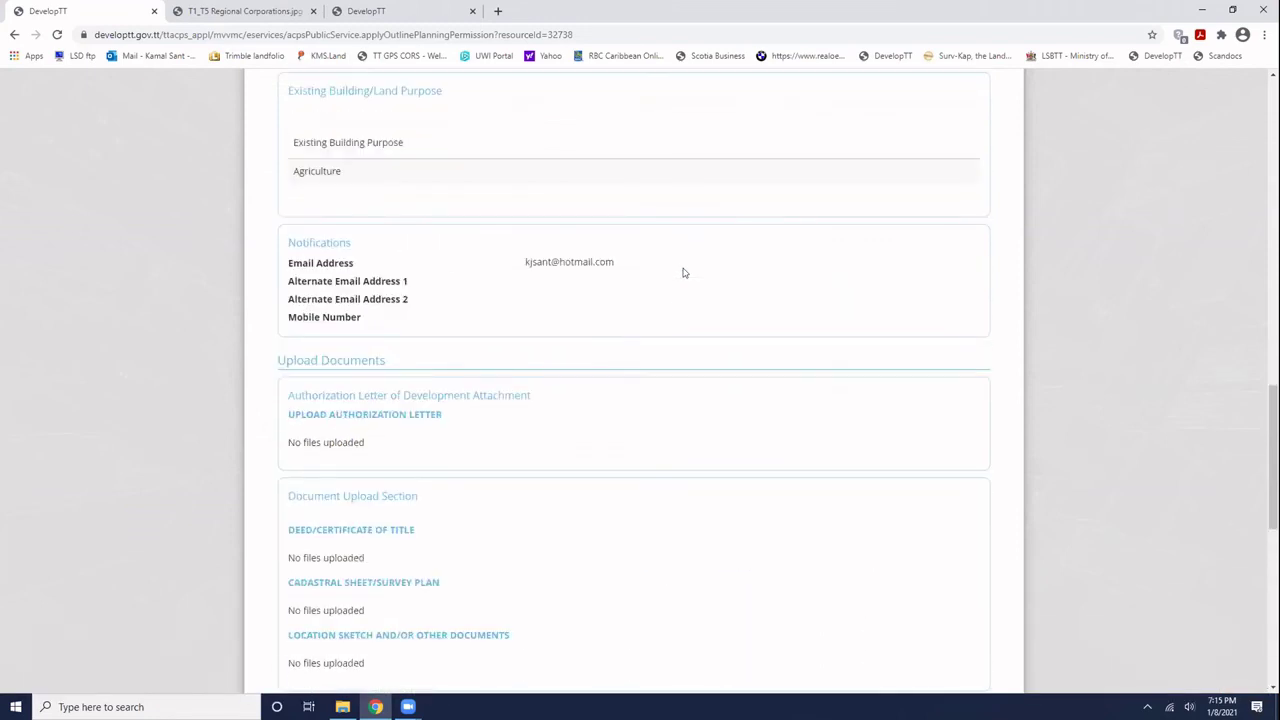
{"action": "scroll", "coordinate": [684, 272], "scroll_direction": "down", "scroll_amount": 1}
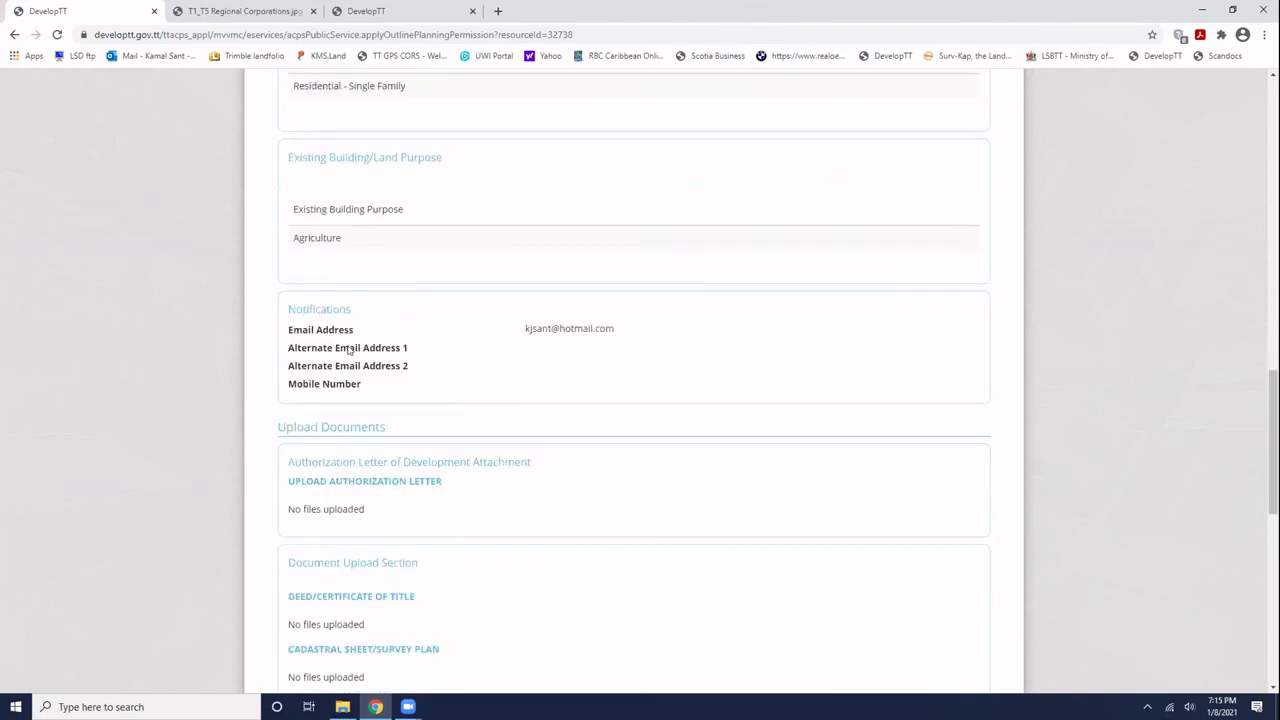
{"action": "left_click_drag", "start_coordinate": [526, 329], "coordinate": [654, 340]}
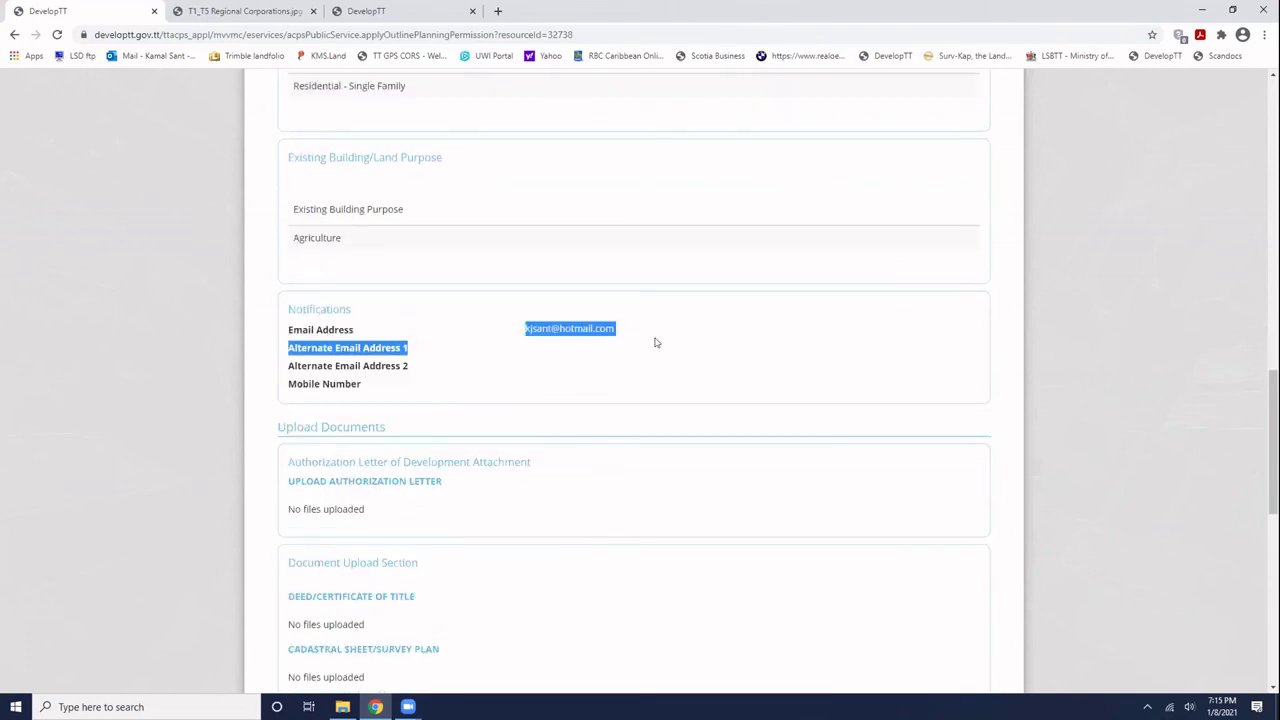
{"action": "left_click", "coordinate": [526, 329]}
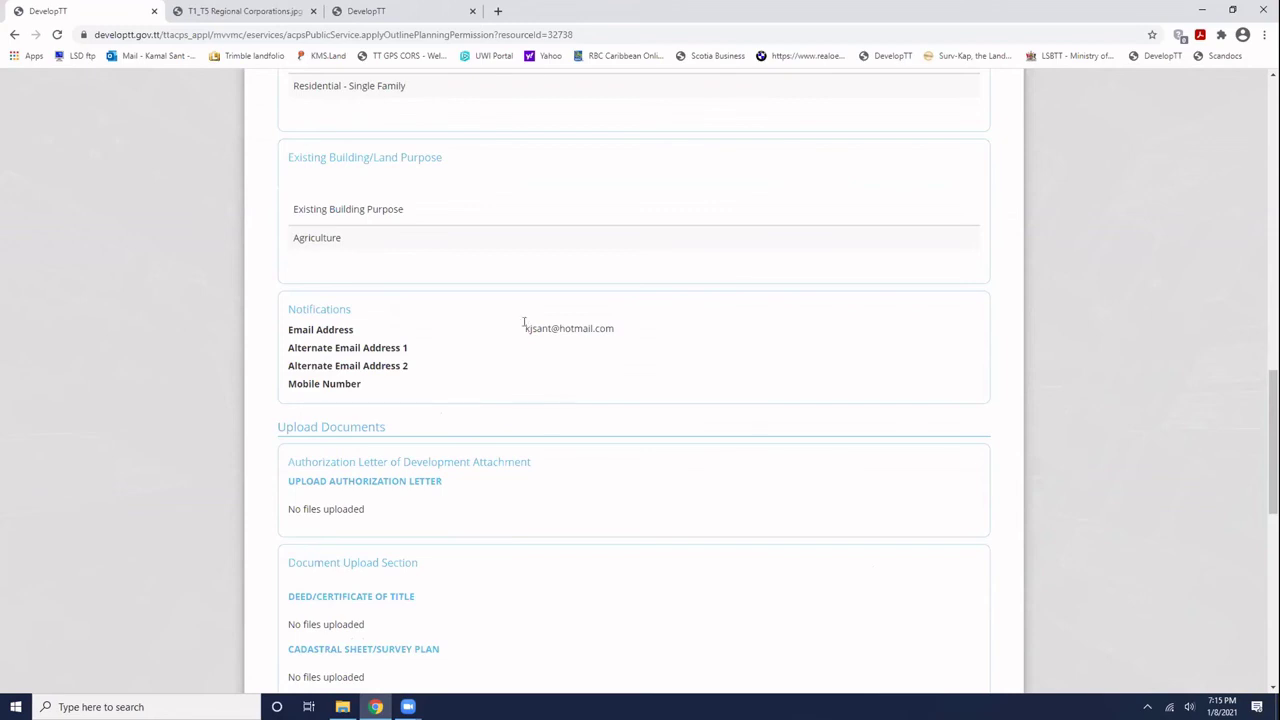
{"action": "left_click_drag", "start_coordinate": [524, 328], "coordinate": [625, 334]}
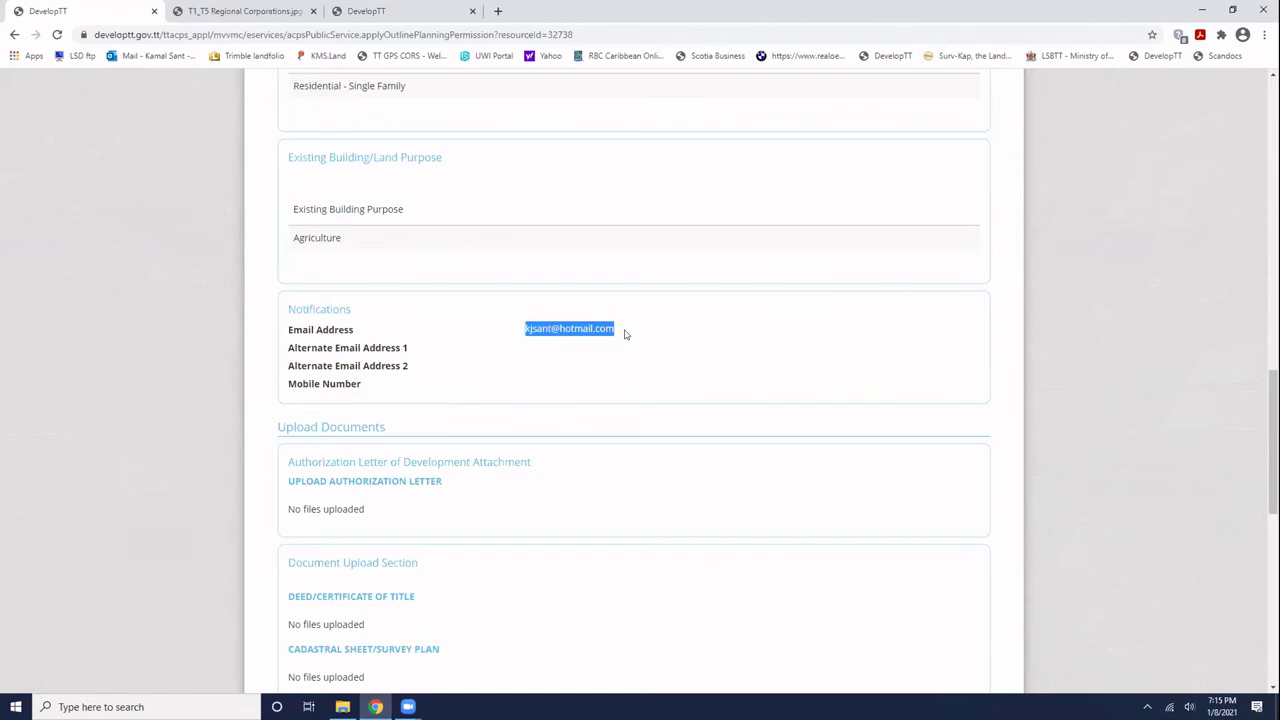
{"action": "scroll", "coordinate": [631, 340], "scroll_direction": "down", "scroll_amount": 4}
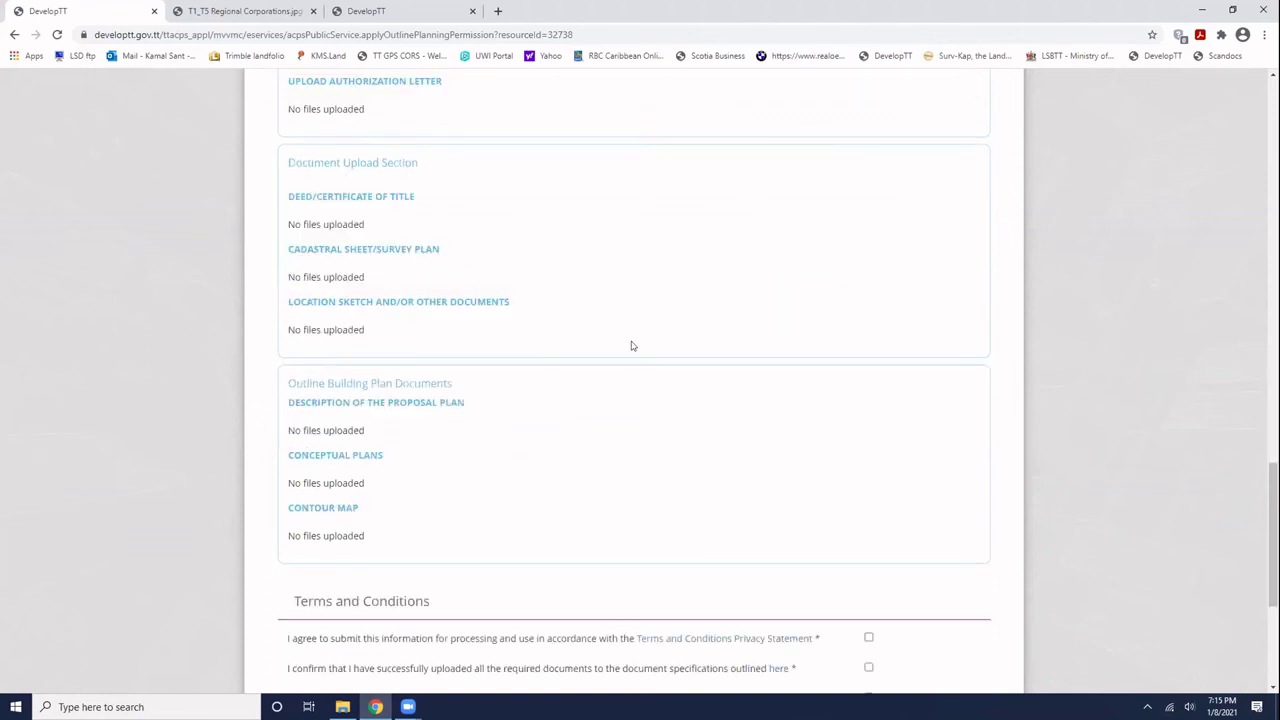
{"action": "scroll", "coordinate": [631, 345], "scroll_direction": "up", "scroll_amount": 20}
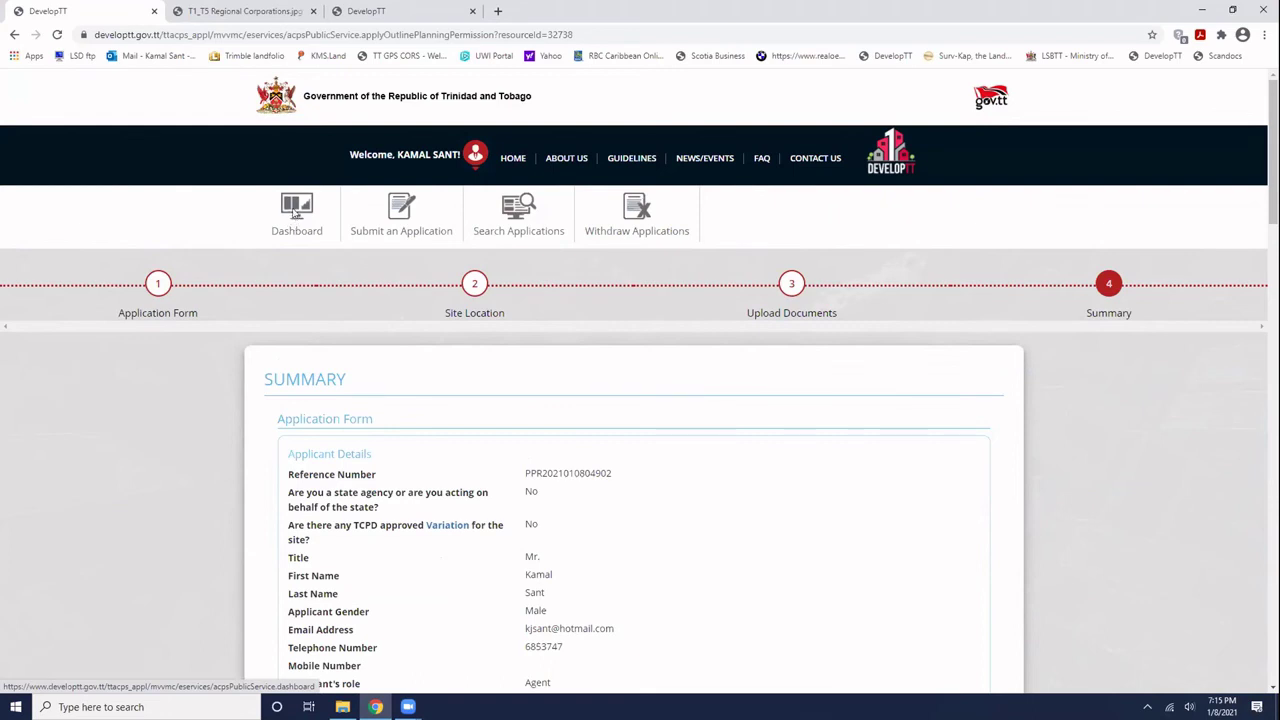
- Open the Dashboard, then switch to the 'T1_T5 Regional Corporations.jpg' browser tab
{"action": "left_click", "coordinate": [293, 214]}
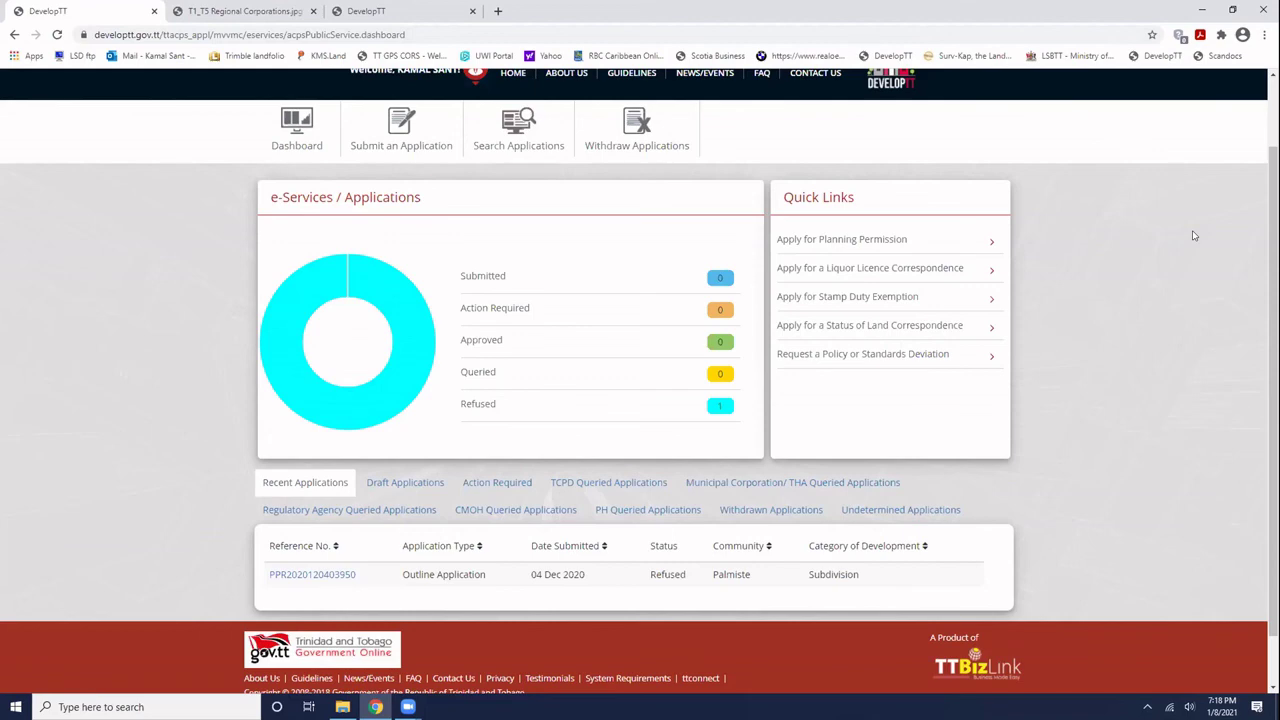
{"action": "left_click", "coordinate": [250, 12]}
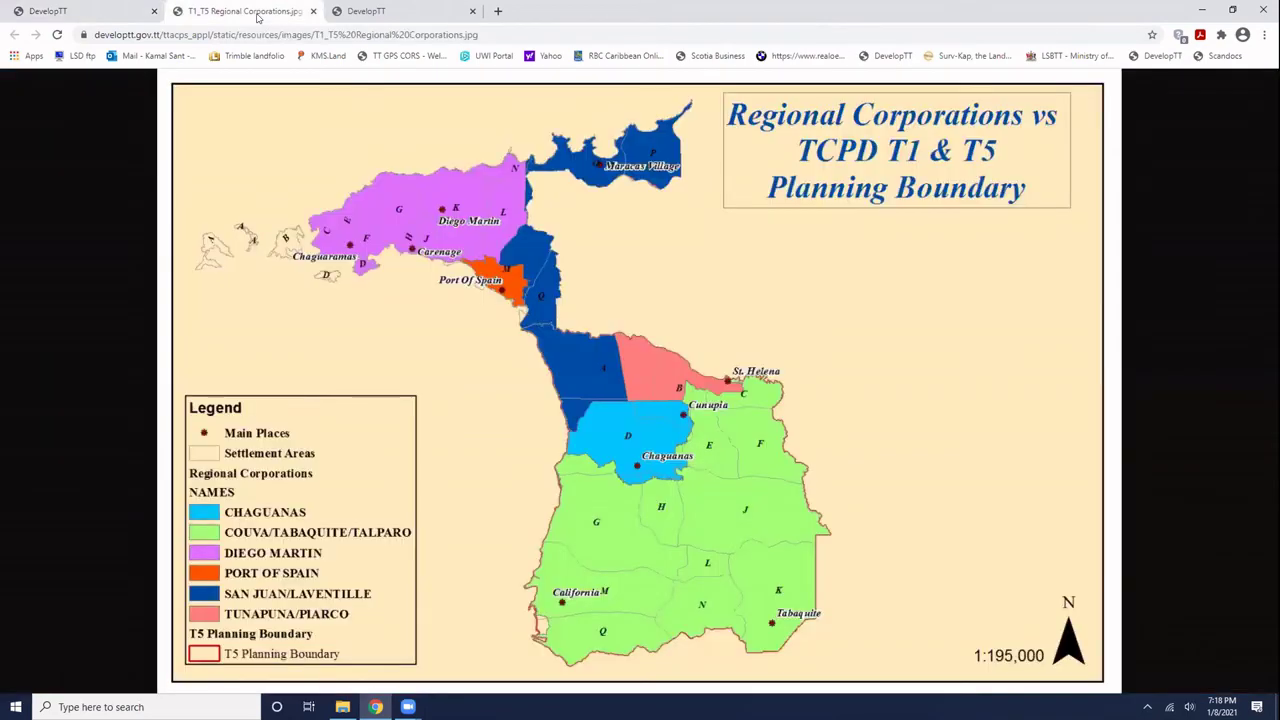